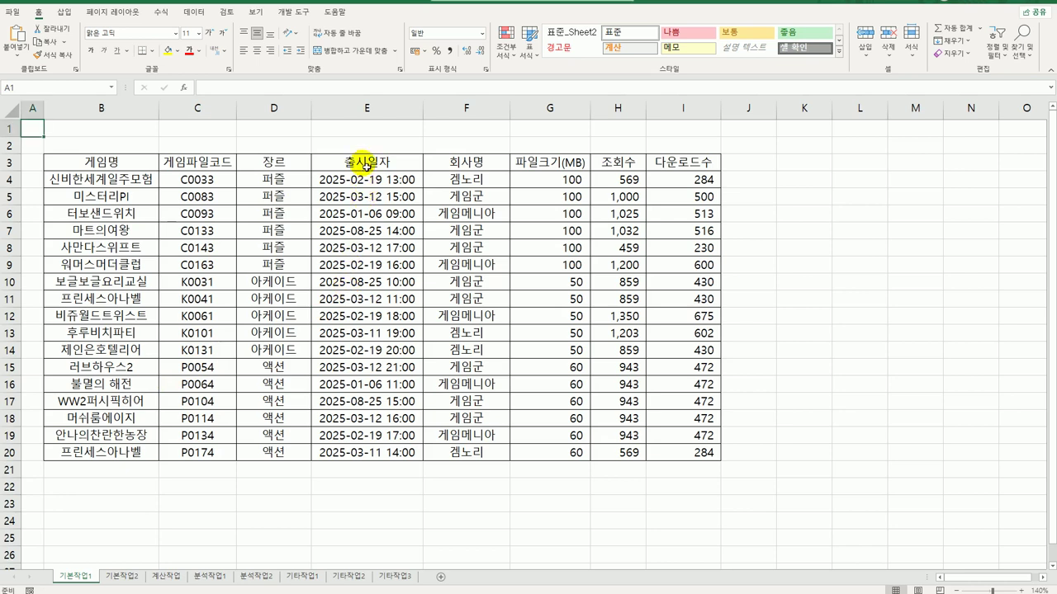
# - Enter the criteria heading 조건 in cell B22, below the game table
pyautogui.click(368, 162)
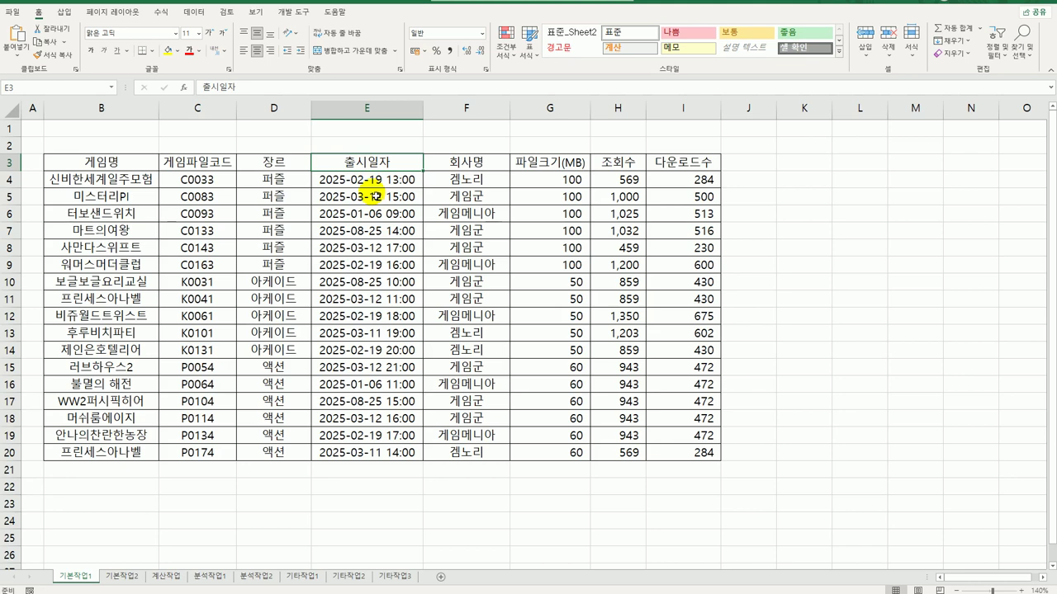
pyautogui.click(110, 489)
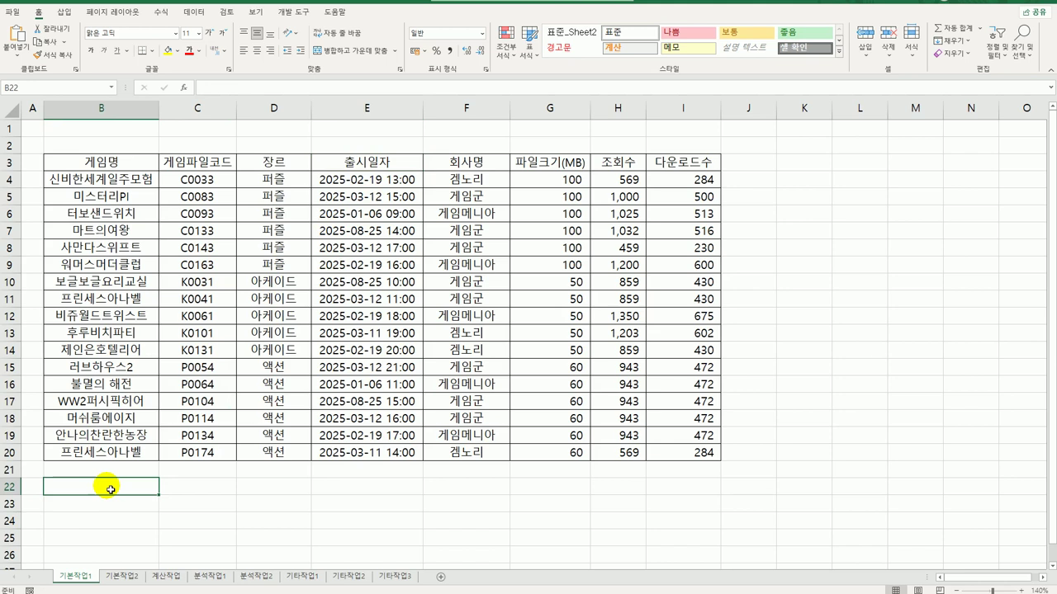
pyautogui.write('wh')
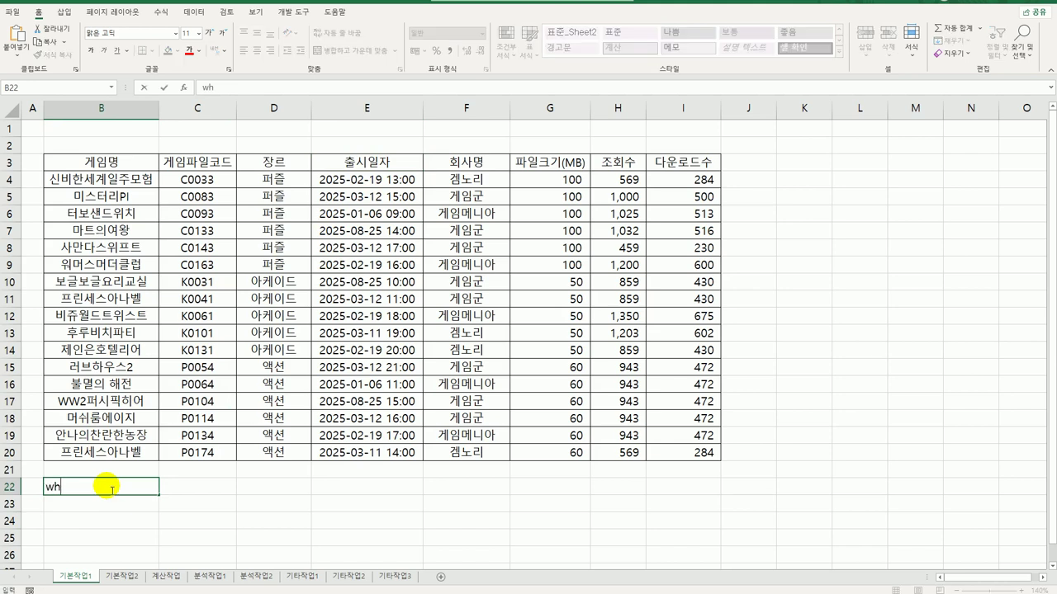
pyautogui.press('BackSpace')
pyautogui.press('BackSpace')
pyautogui.press('Hangul')
pyautogui.write('ㅈㅗ건')
pyautogui.press('Return')
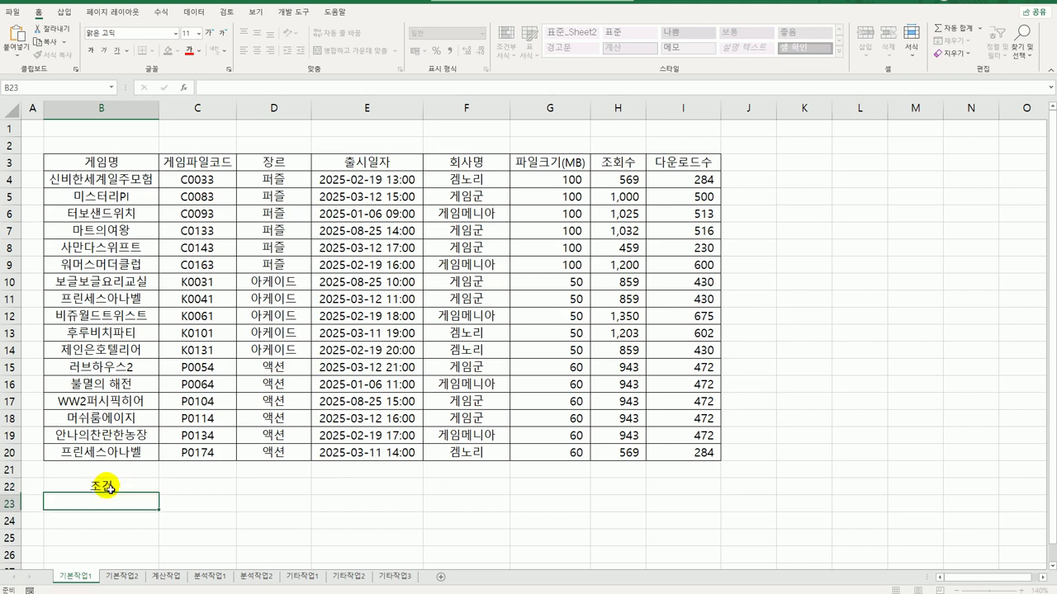
# - Begin an AND formula in B23 under the 조건 heading, with DAY(E4)<=15 as its first condition
pyautogui.write('=')
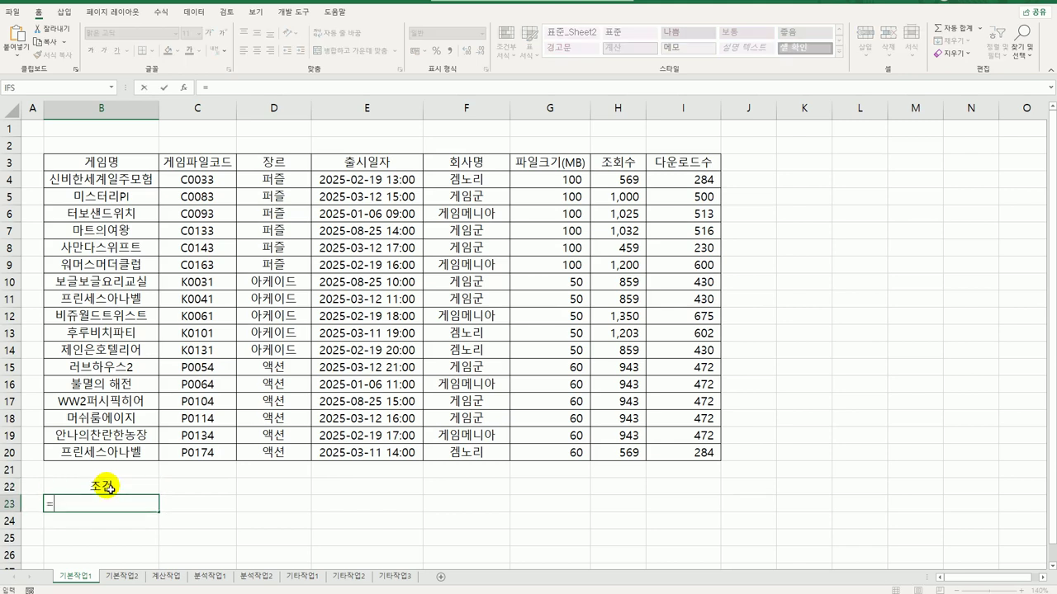
pyautogui.write('and(')
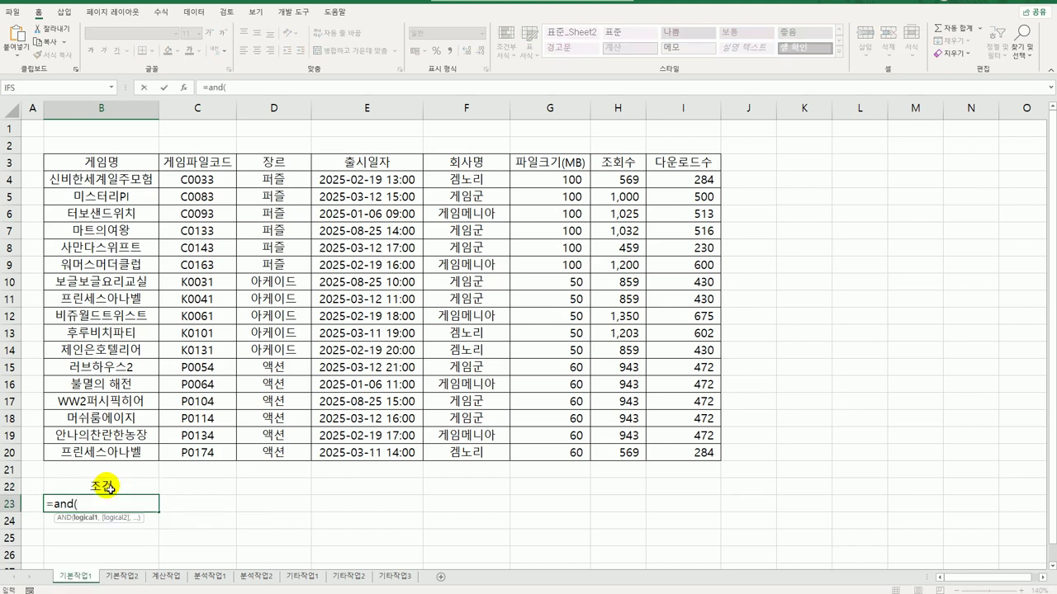
pyautogui.write('day(')
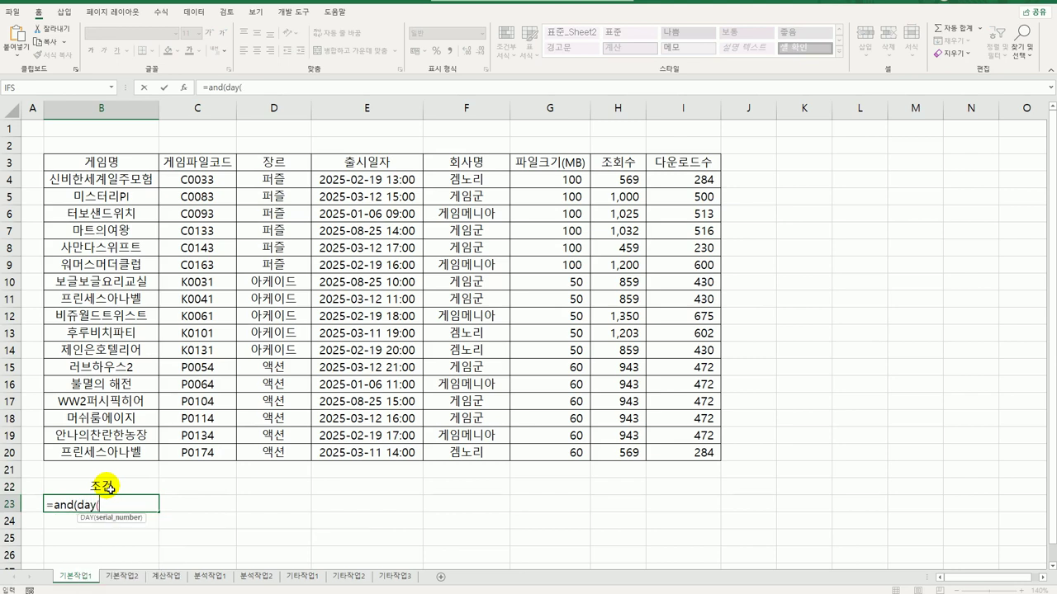
pyautogui.click(351, 181)
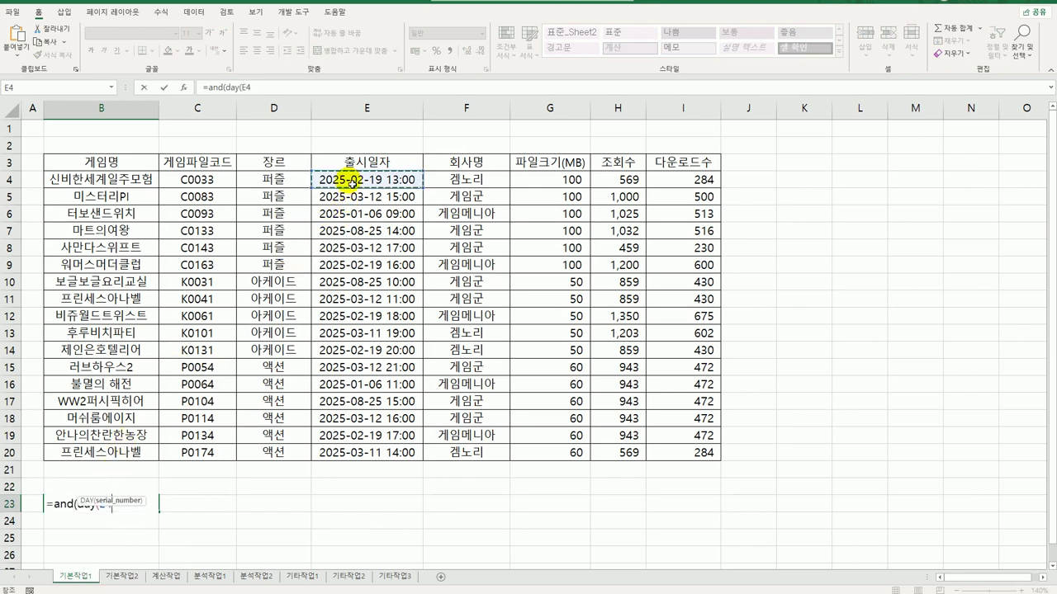
pyautogui.write(')')
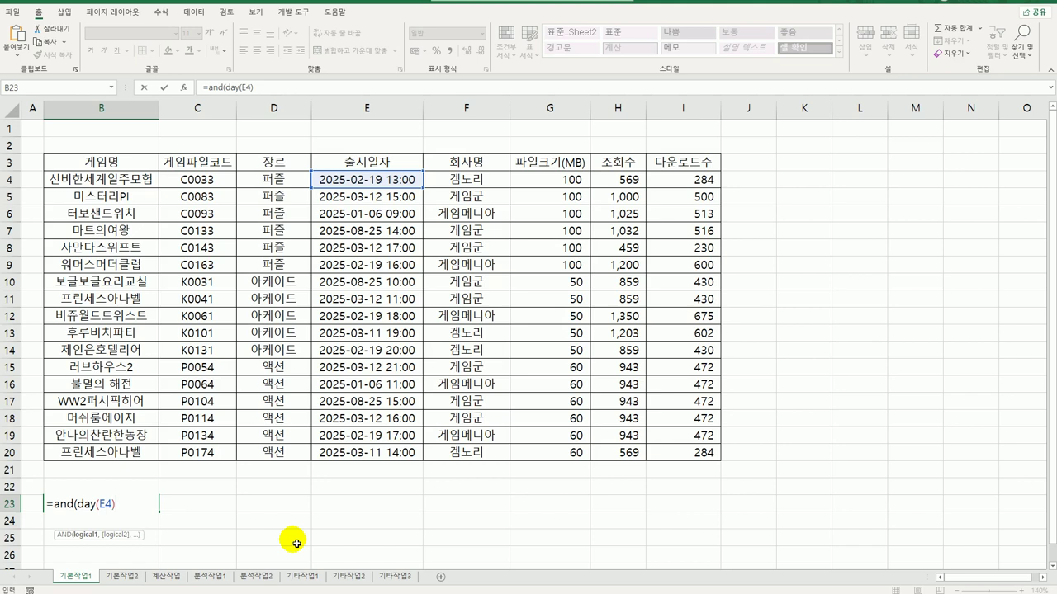
pyautogui.write('<=15,')
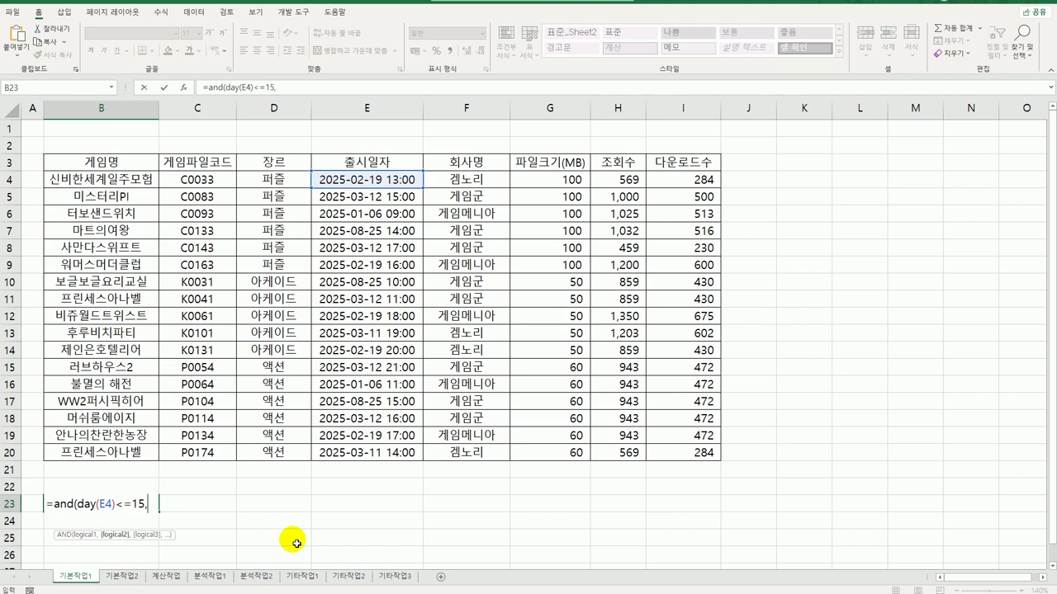
# - Complete the AND formula in B23 with the conditions HOUR(E4)>=12 and HOUR(E4)<=18
pyautogui.write('hour')
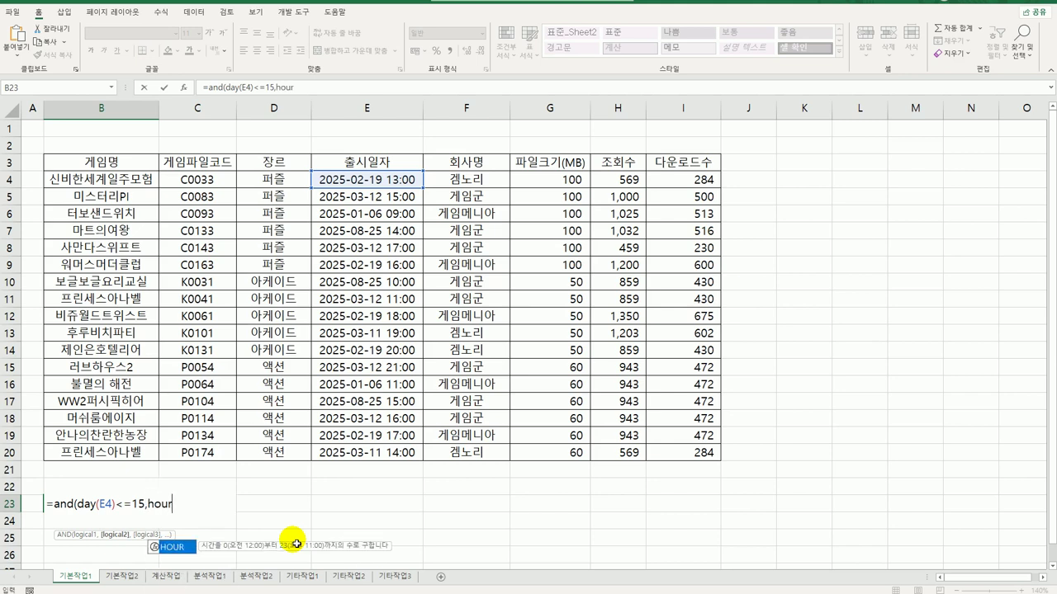
pyautogui.press('Tab')
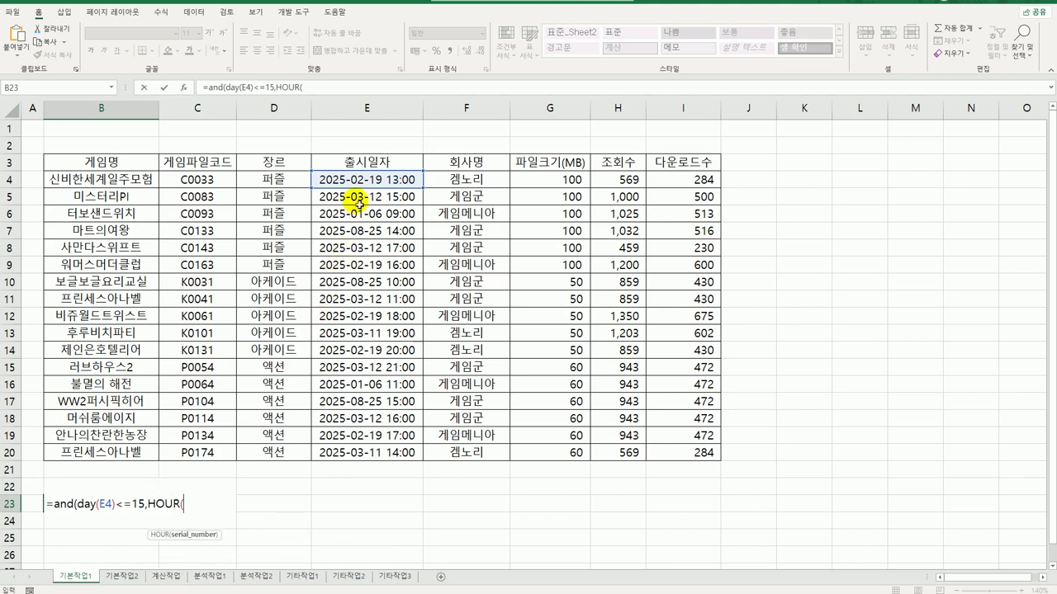
pyautogui.click(366, 179)
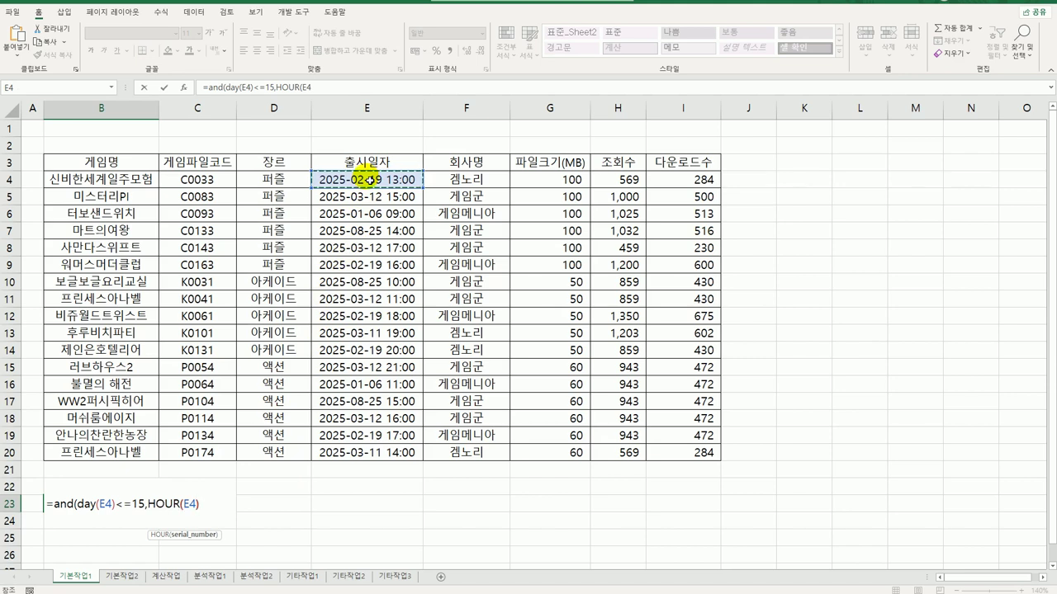
pyautogui.write(')>=12,')
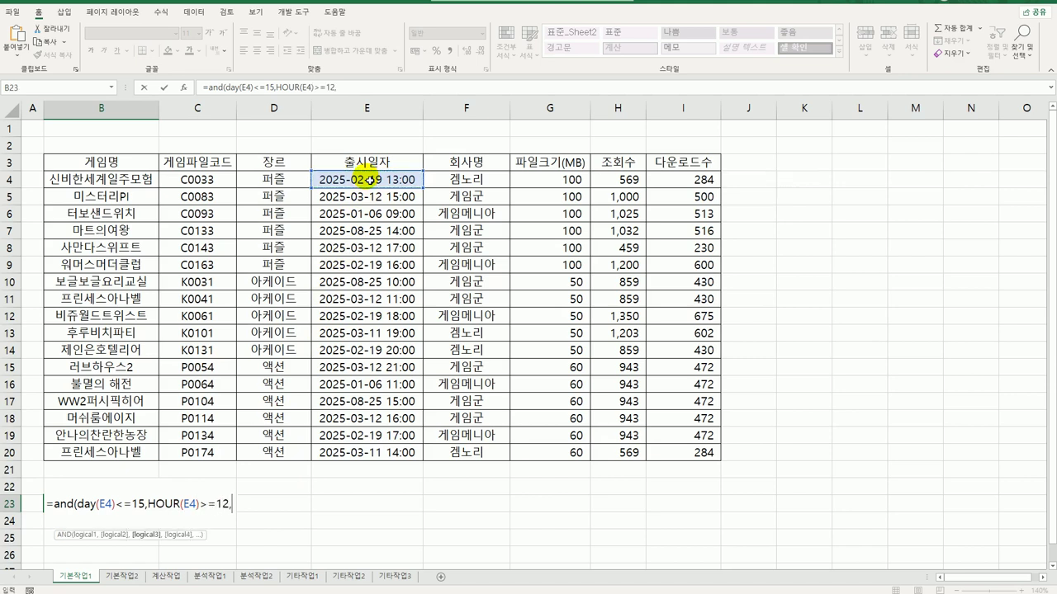
pyautogui.write('hou')
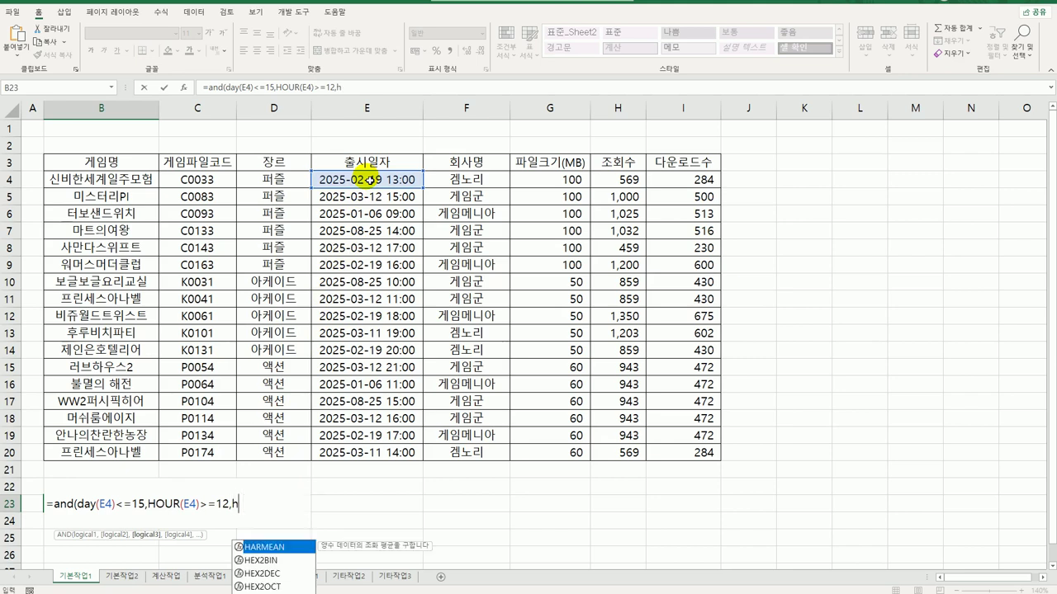
pyautogui.press('Tab')
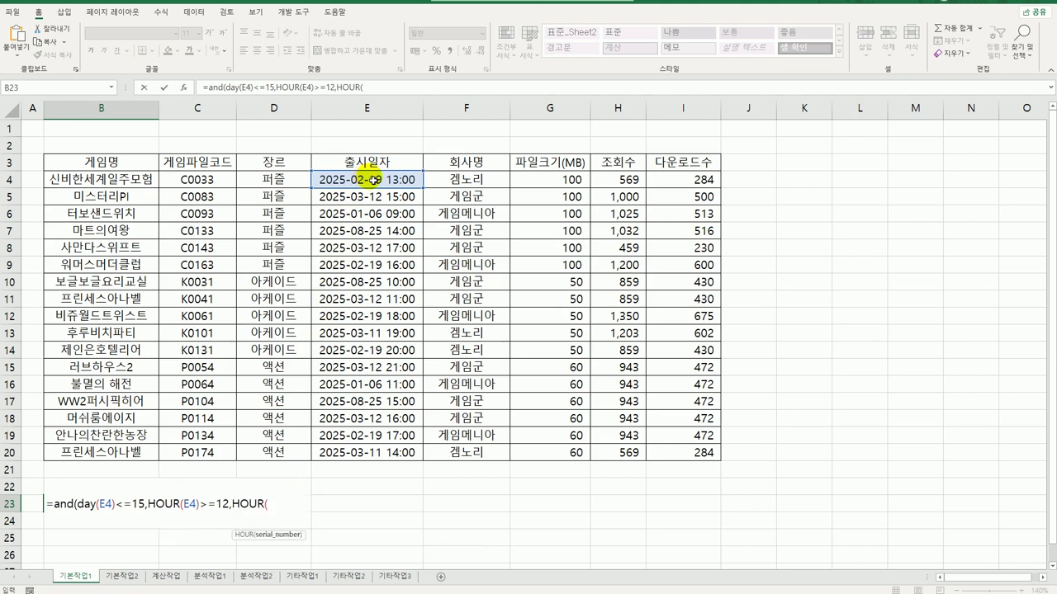
pyautogui.click(371, 181)
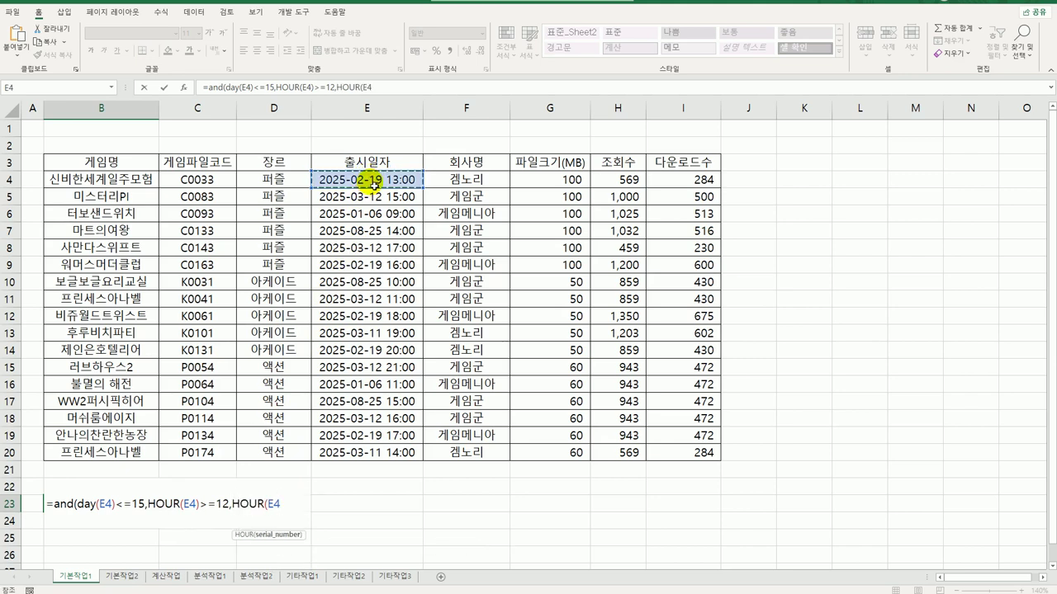
pyautogui.write(')')
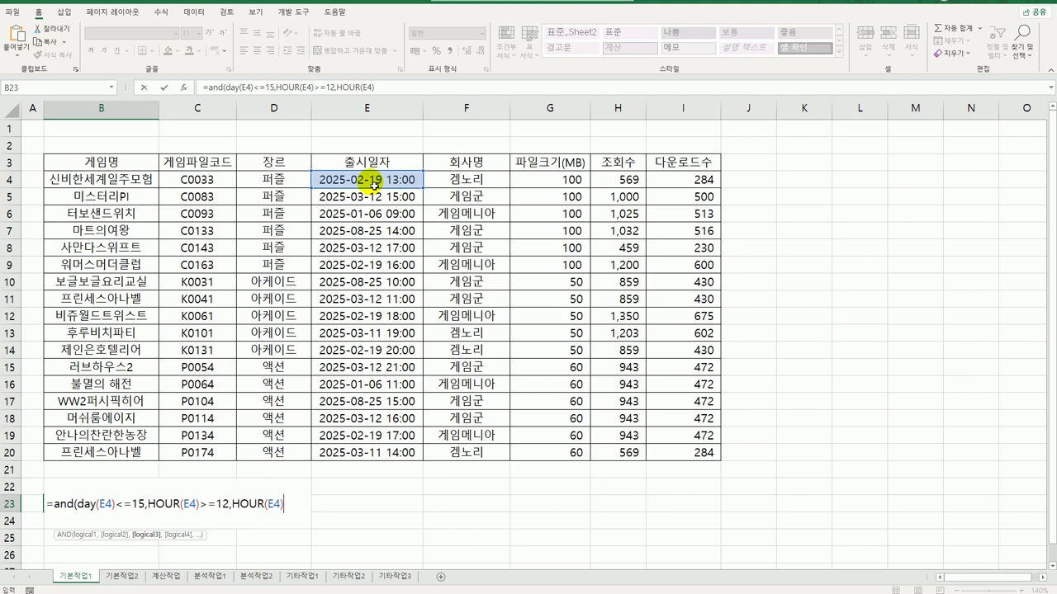
pyautogui.write('<=18')
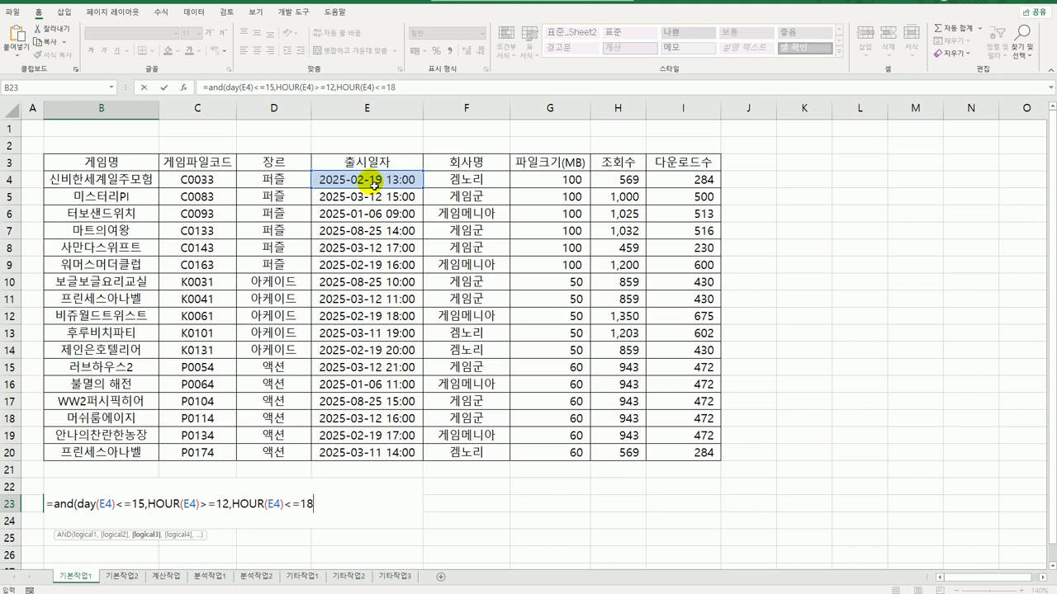
pyautogui.write(')')
pyautogui.press('Return')
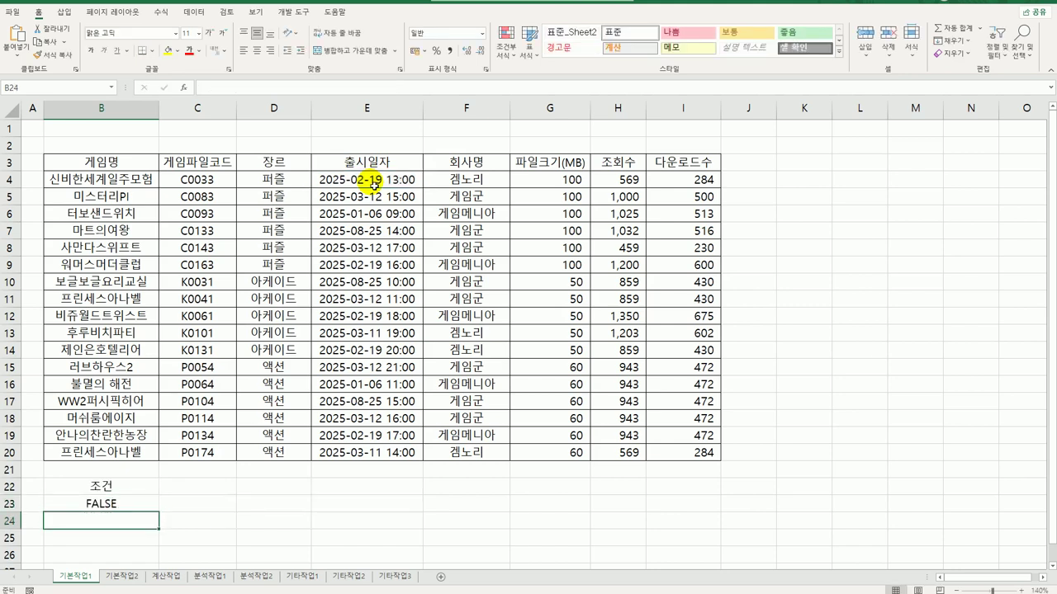
# - Copy the headers 게임파일코드, 장르, 회사명 and 다운로드수 from row 3 into row 27, starting at B27
pyautogui.click(193, 163)
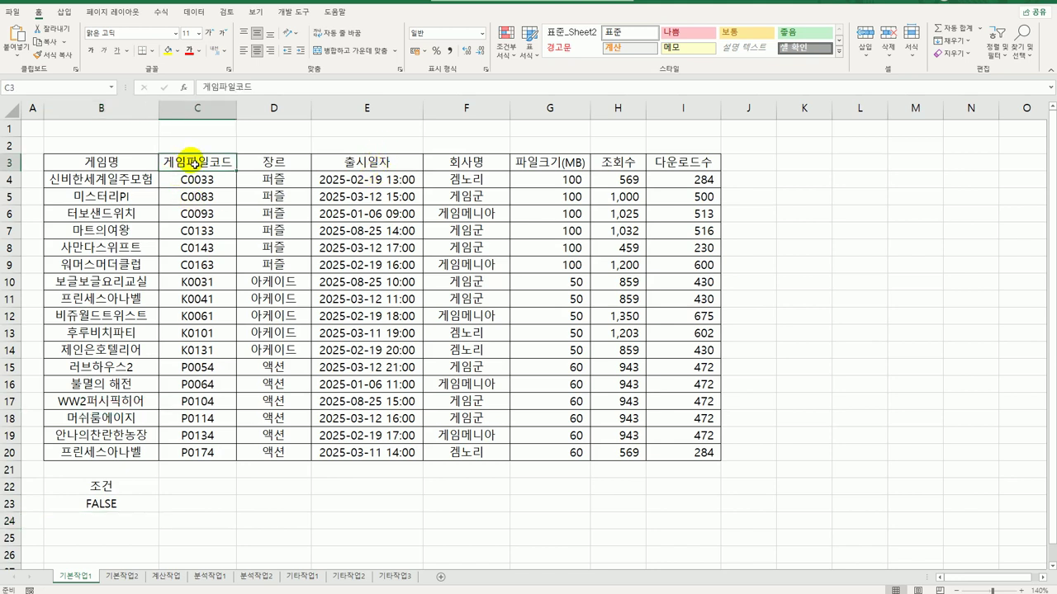
pyautogui.keyDown('ctrl'); pyautogui.click(259, 164); pyautogui.keyUp('ctrl')
pyautogui.keyDown('ctrl'); pyautogui.click(469, 164); pyautogui.keyUp('ctrl')
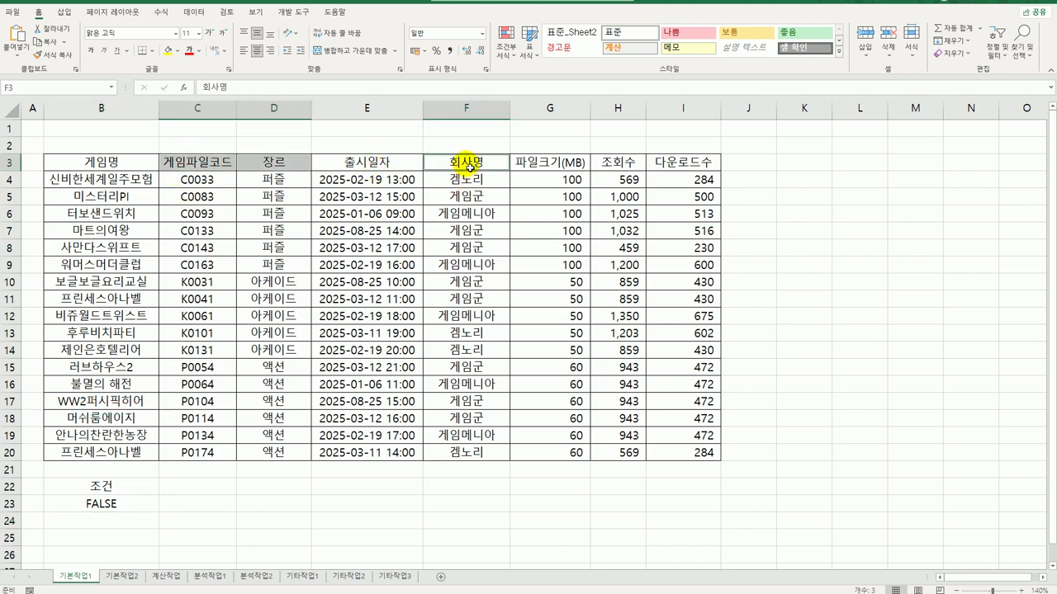
pyautogui.keyDown('ctrl'); pyautogui.click(683, 165); pyautogui.keyUp('ctrl')
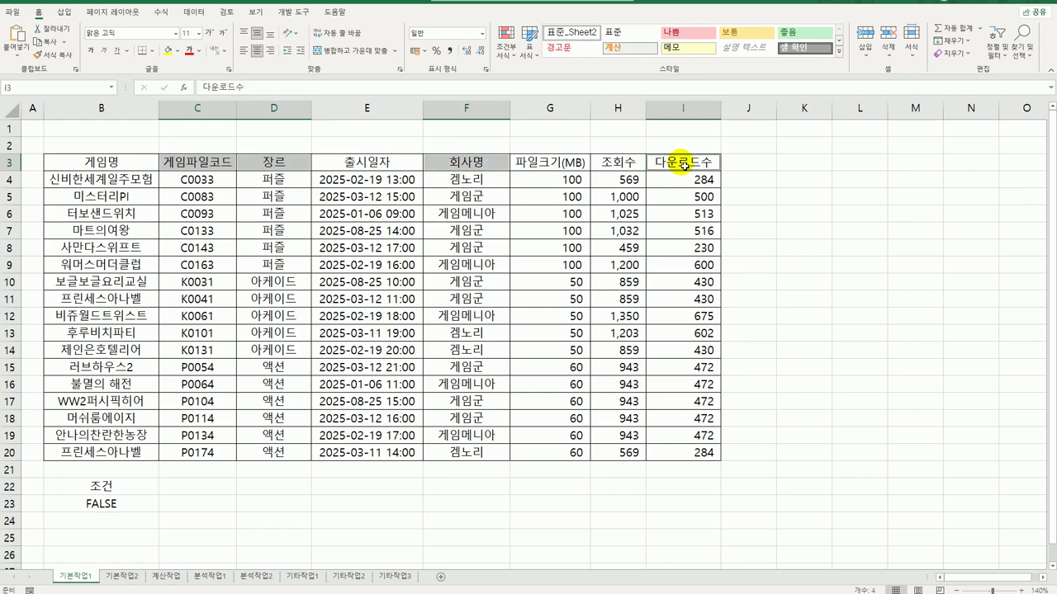
pyautogui.hotkey('ctrl', 'c')
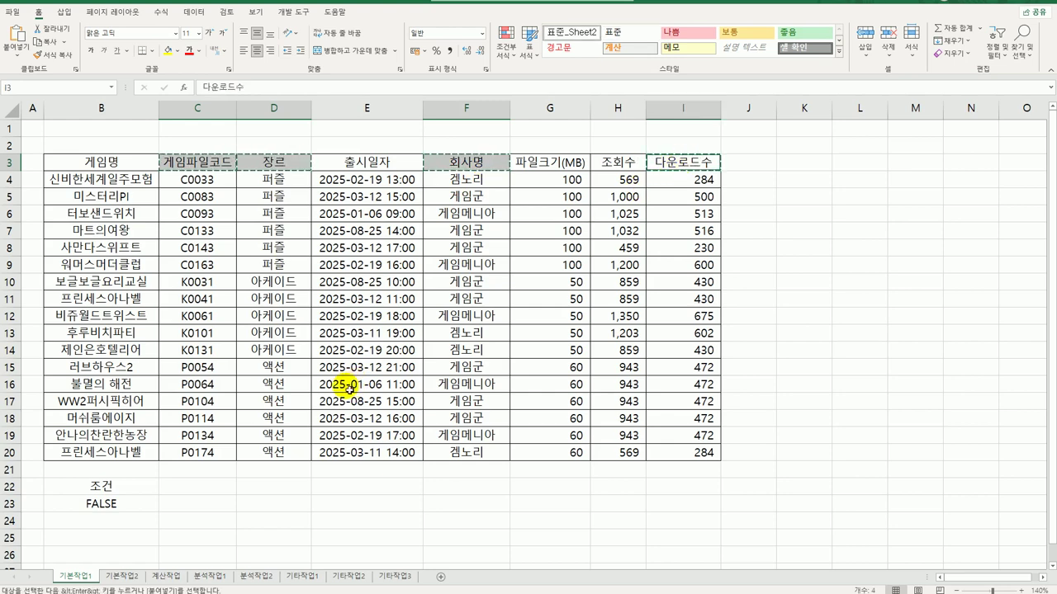
pyautogui.scroll(-3, 196, 531)
pyautogui.click(114, 426)
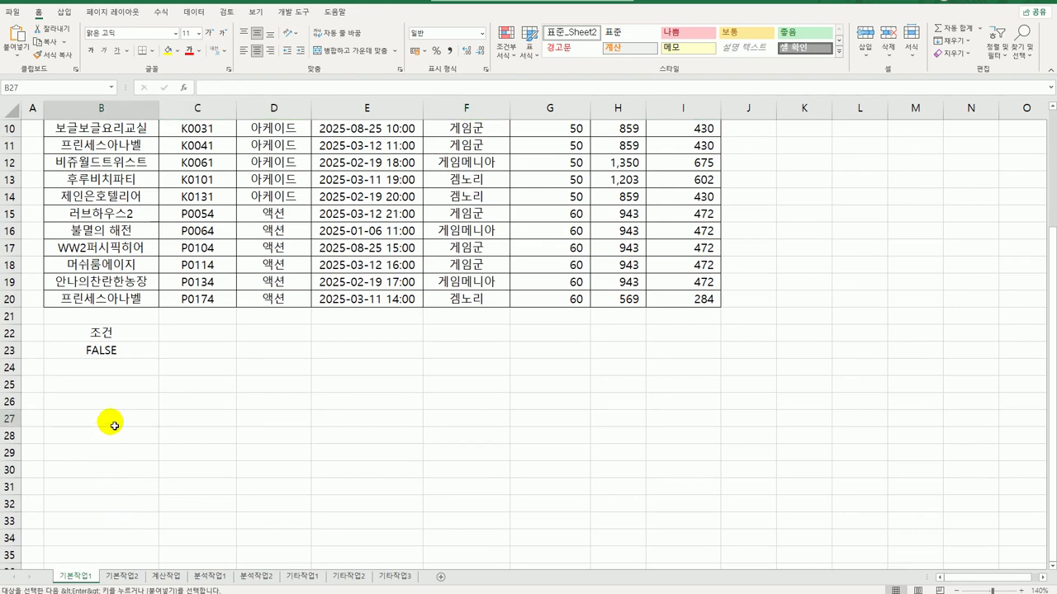
pyautogui.hotkey('ctrl', 'v')
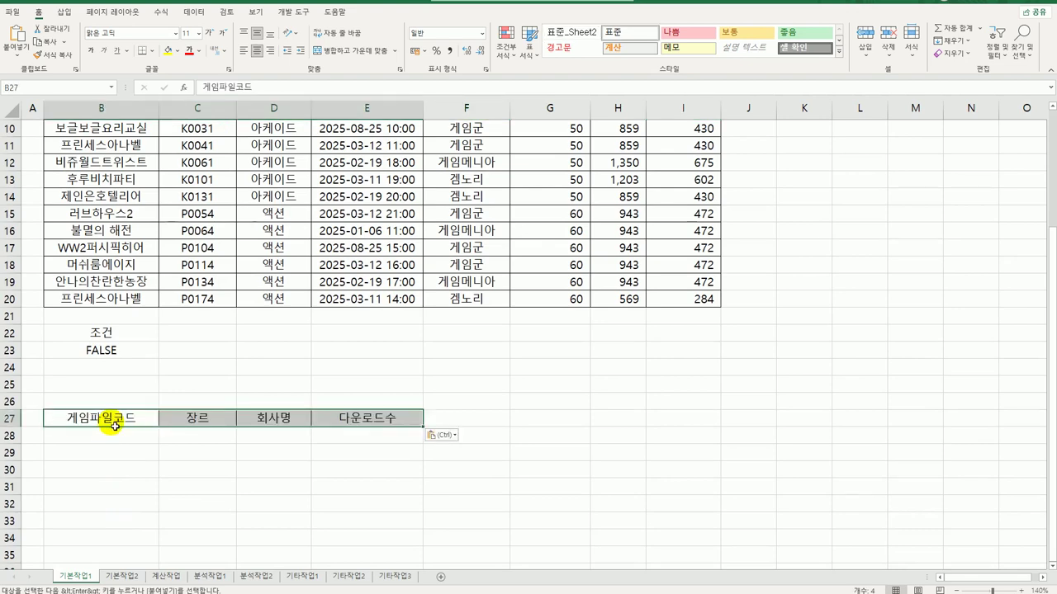
# - Start an advanced filter on the game table B3:I20 with B22:B23 as the criteria range
pyautogui.scroll(3, 206, 387)
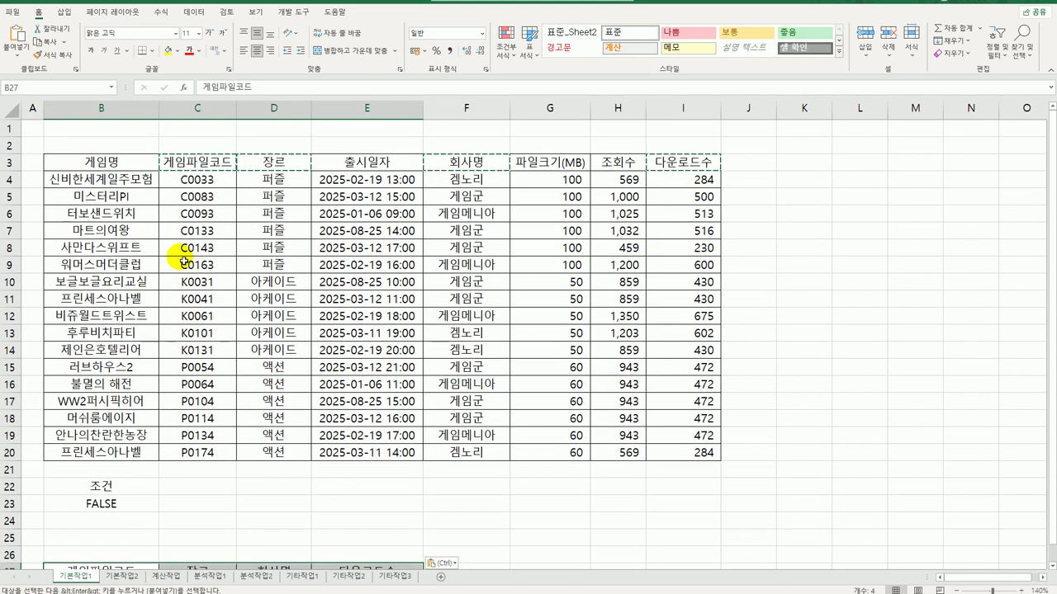
pyautogui.click(184, 260)
pyautogui.click(197, 13)
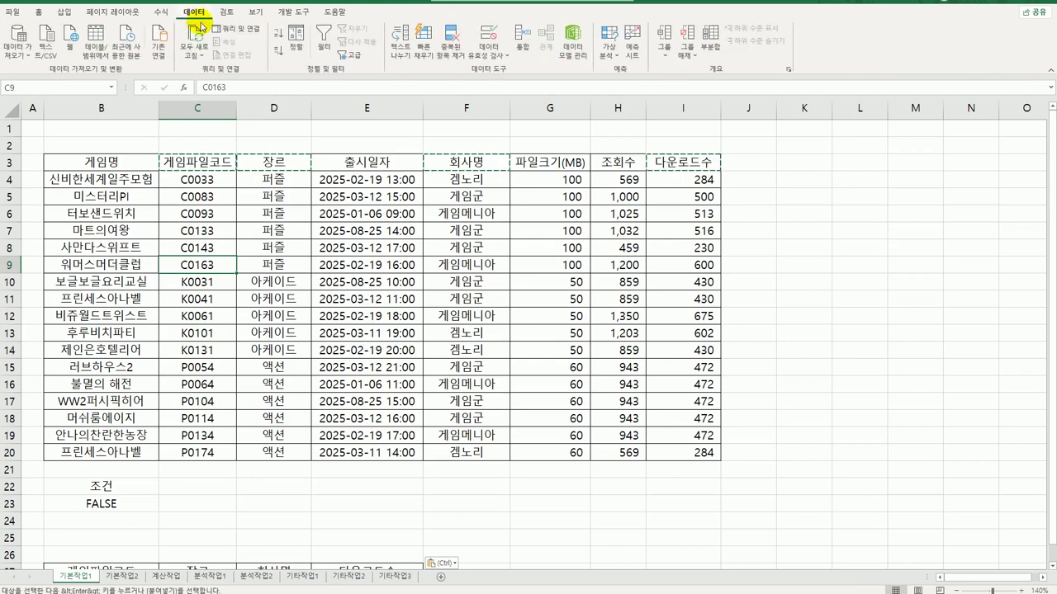
pyautogui.click(358, 56)
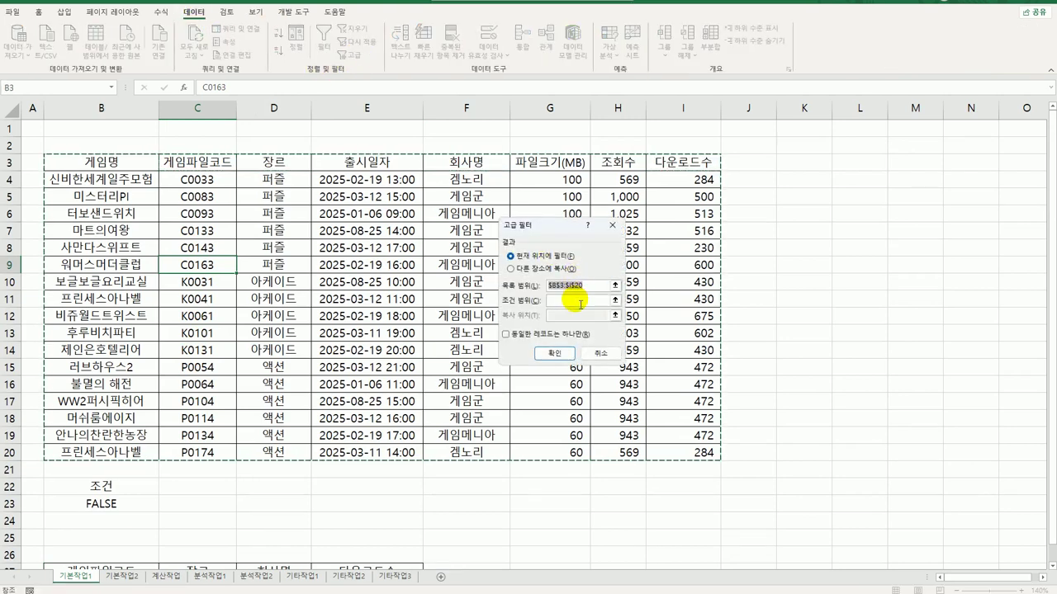
pyautogui.click(581, 301)
pyautogui.scroll(-3, 581, 305)
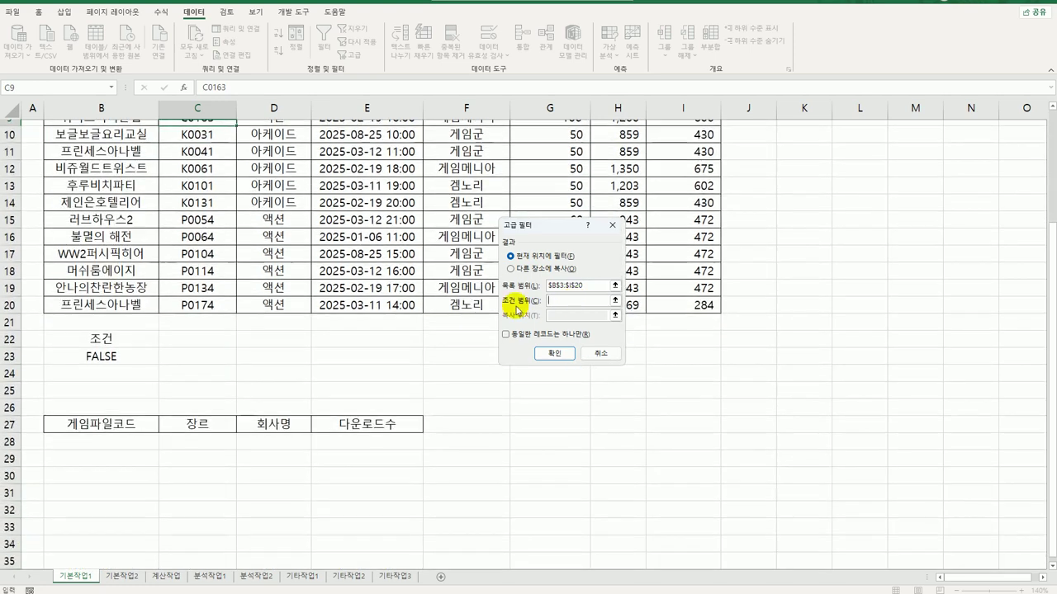
pyautogui.moveTo(97, 332); pyautogui.dragTo(111, 359)
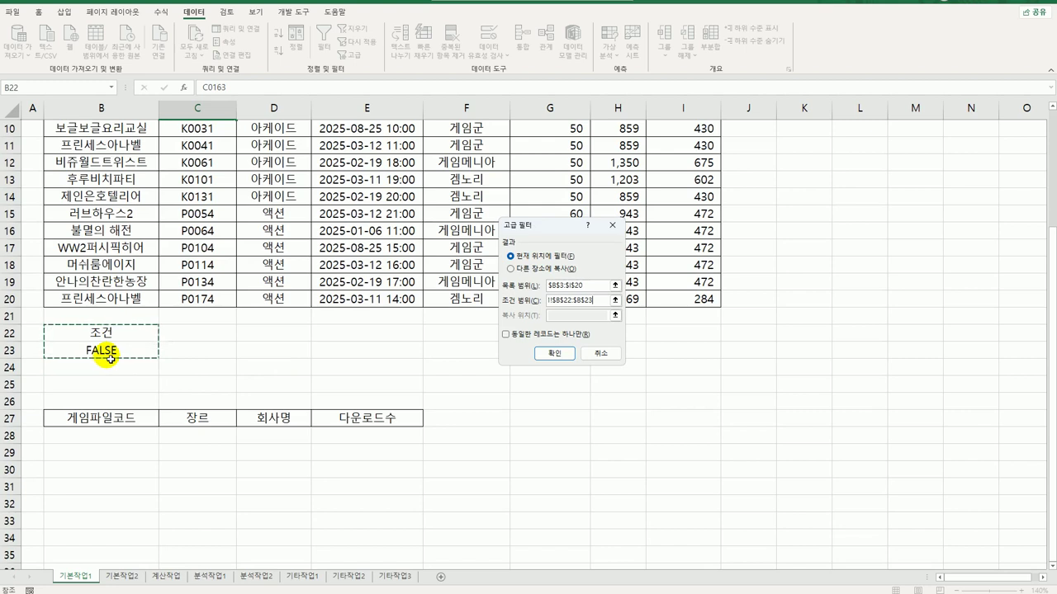
# - Set the advanced filter to copy its results to another location, the headers in B27:E27, and apply it
pyautogui.click(529, 270)
pyautogui.click(573, 315)
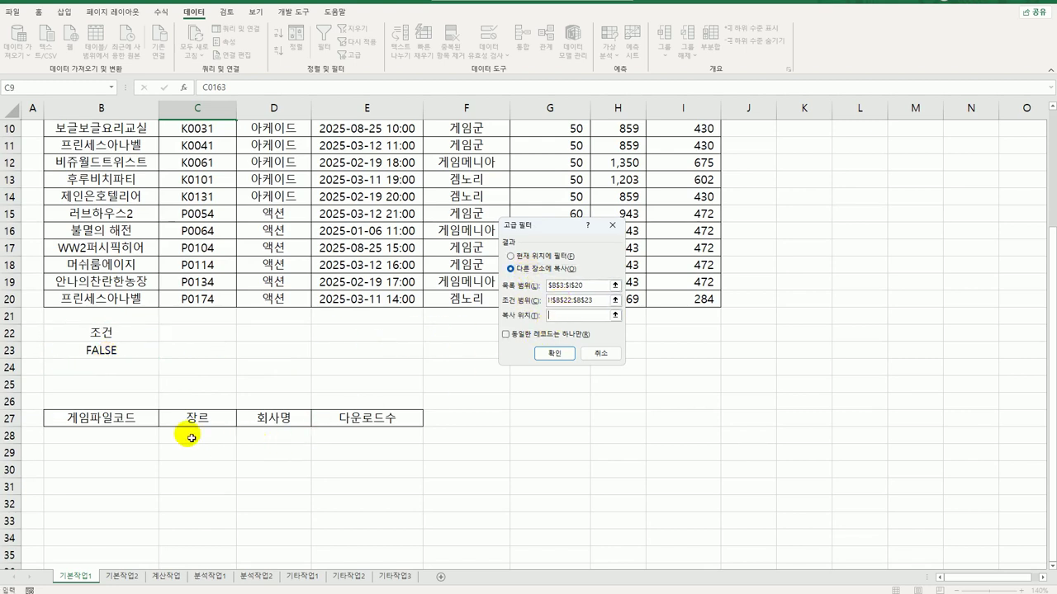
pyautogui.click(97, 421)
pyautogui.moveTo(97, 421); pyautogui.dragTo(355, 421)
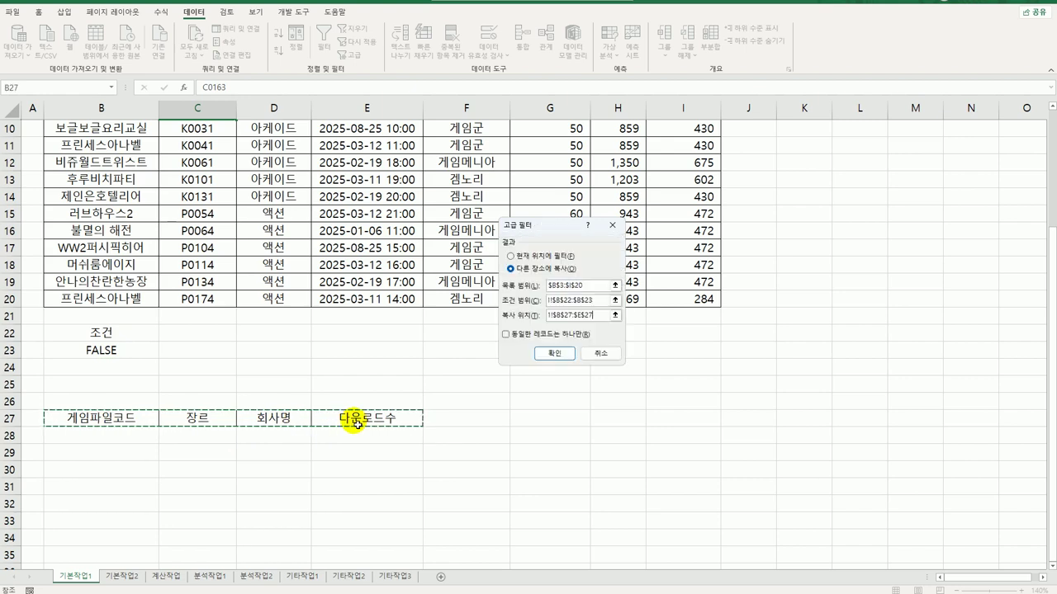
pyautogui.click(555, 368)
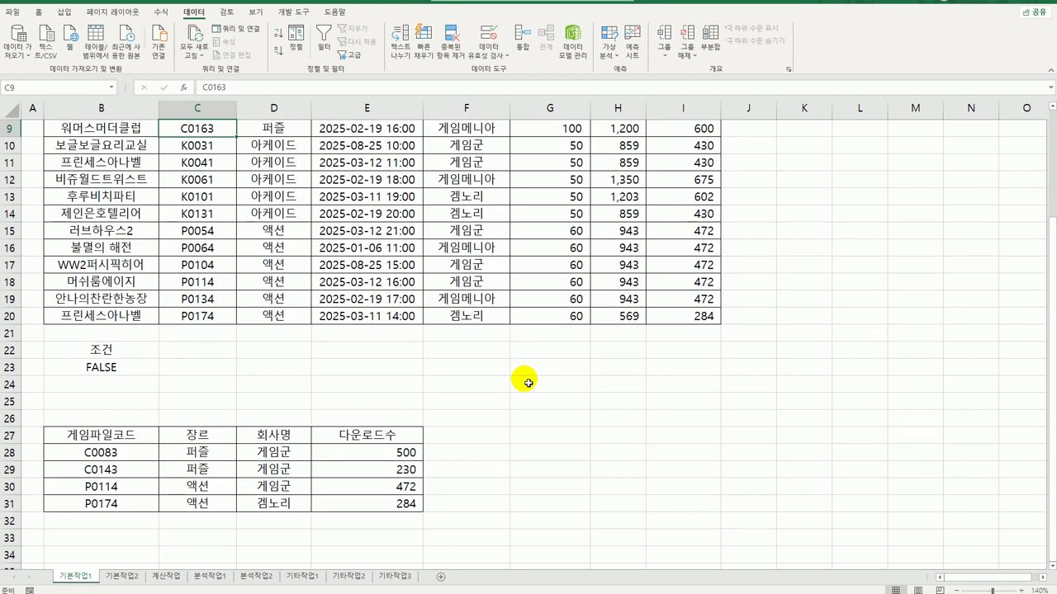
pyautogui.scroll(3, 475, 379)
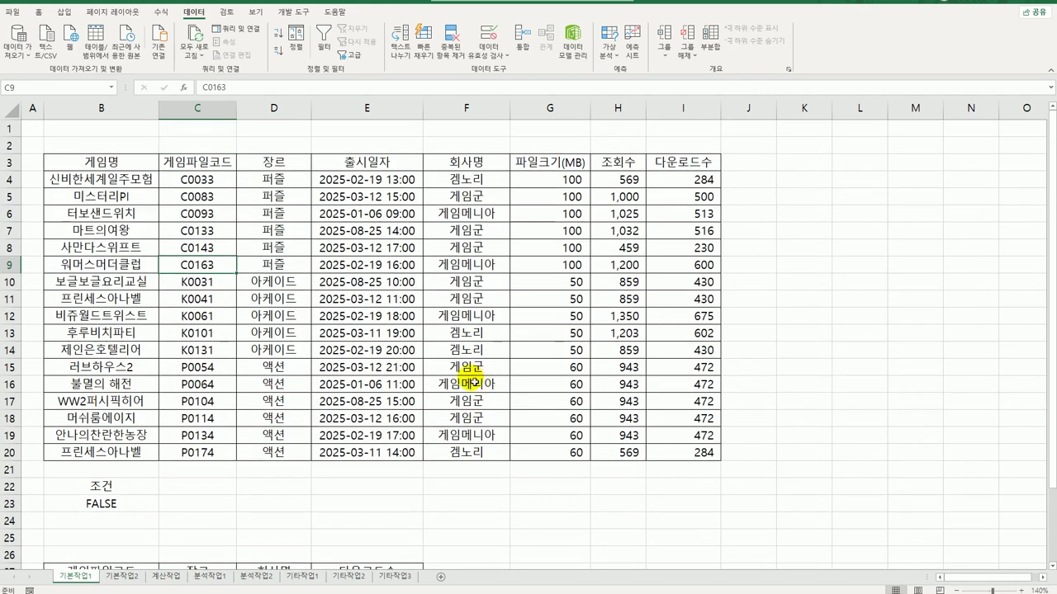
# - Start a new conditional formatting rule for B4:I20 that uses a formula to determine which cells to format
pyautogui.moveTo(157, 185)
pyautogui.mouseDown()
pyautogui.moveTo(141, 177)
pyautogui.moveTo(641, 394)
pyautogui.moveTo(678, 453)
pyautogui.mouseUp()
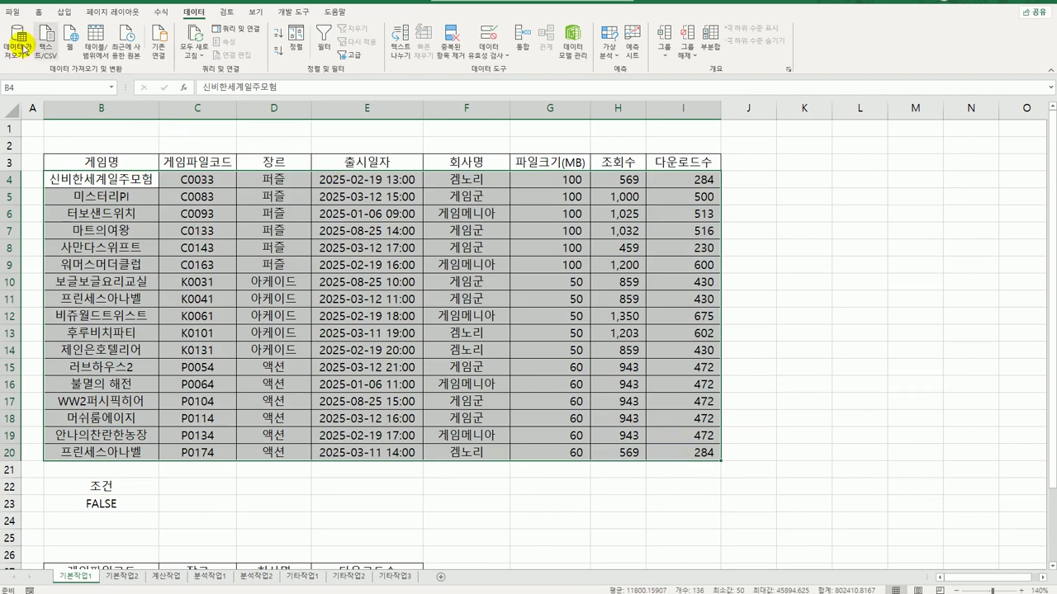
pyautogui.click(38, 12)
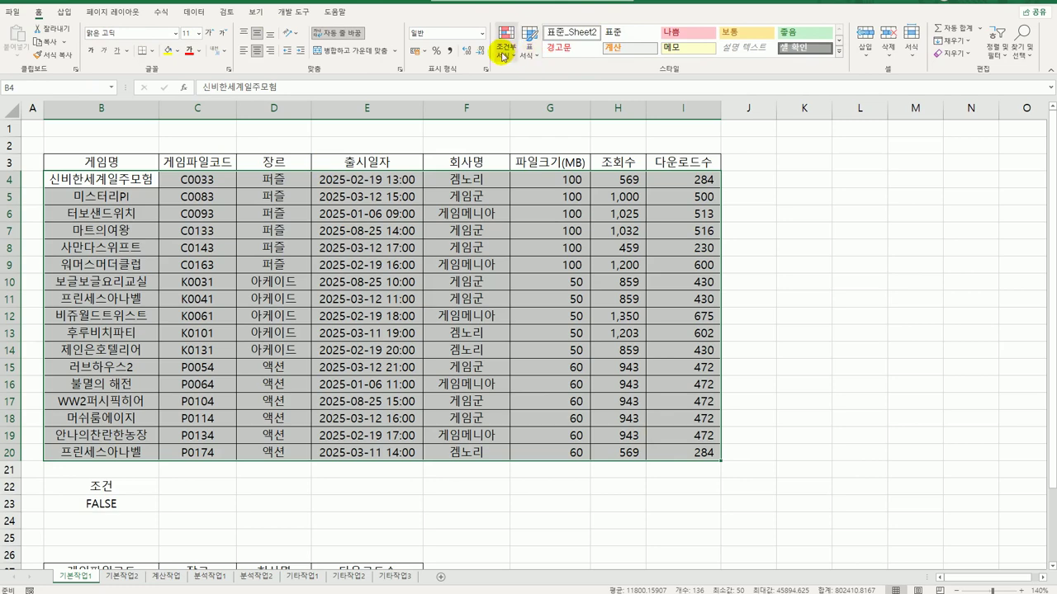
pyautogui.click(504, 48)
pyautogui.click(528, 206)
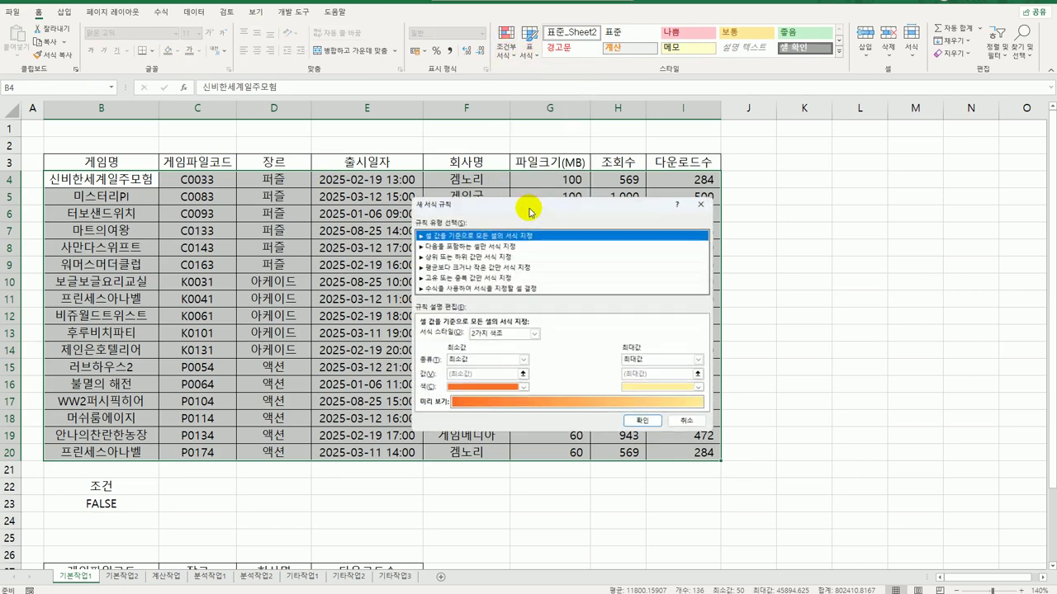
pyautogui.click(485, 287)
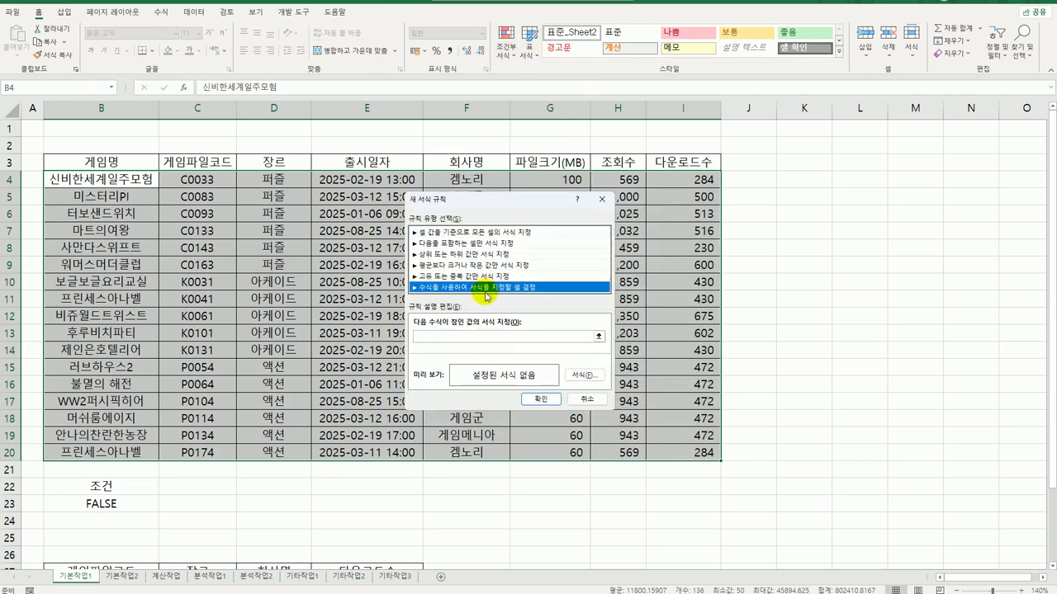
pyautogui.click(505, 339)
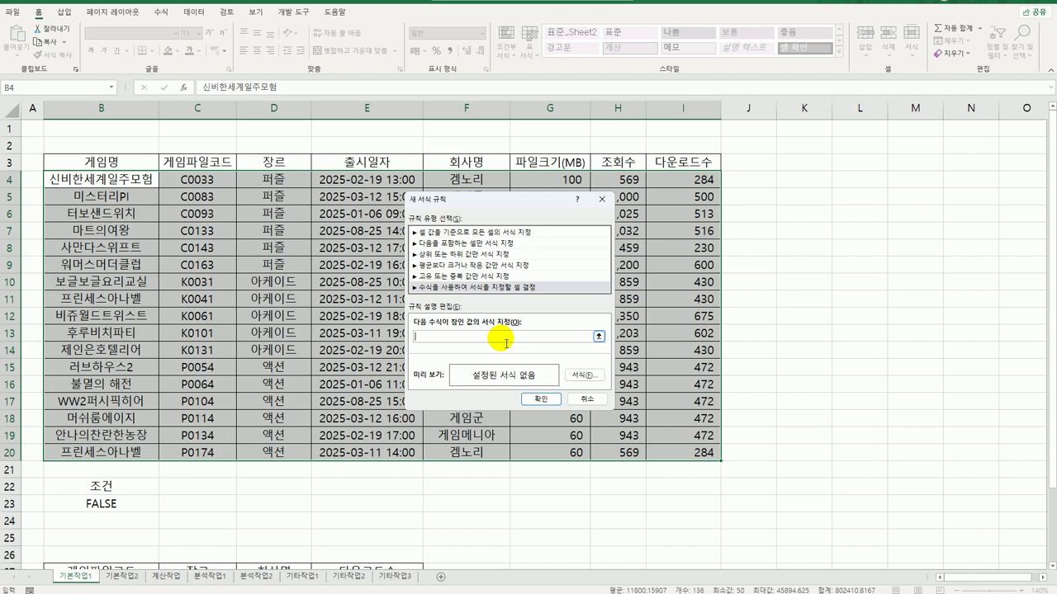
# - Enter the rule formula =mod(month($E4),2)<>0 to match games released in odd-numbered months
pyautogui.write('=mod(month(')
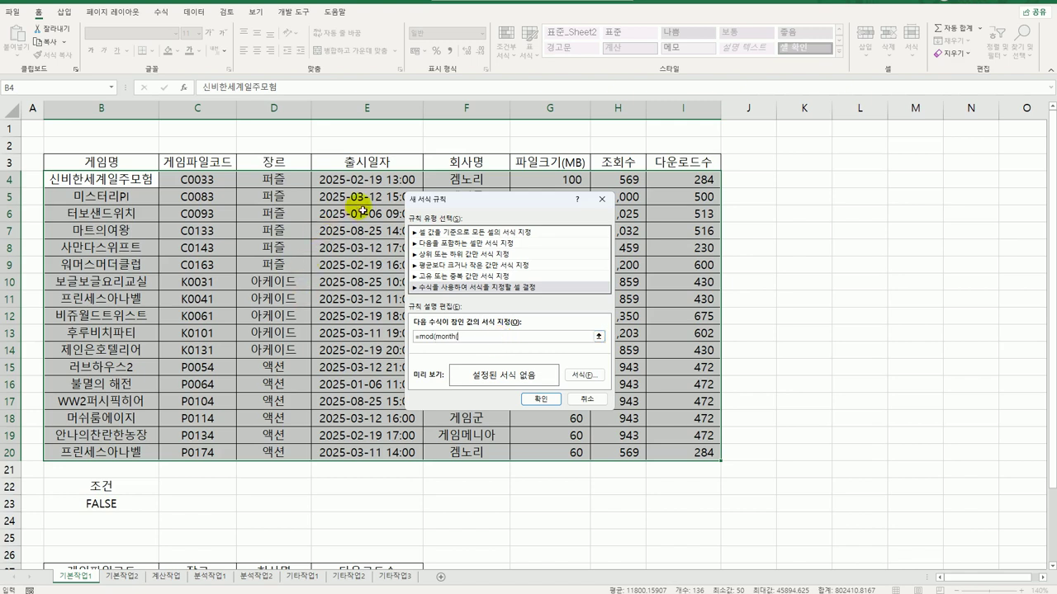
pyautogui.click(374, 182)
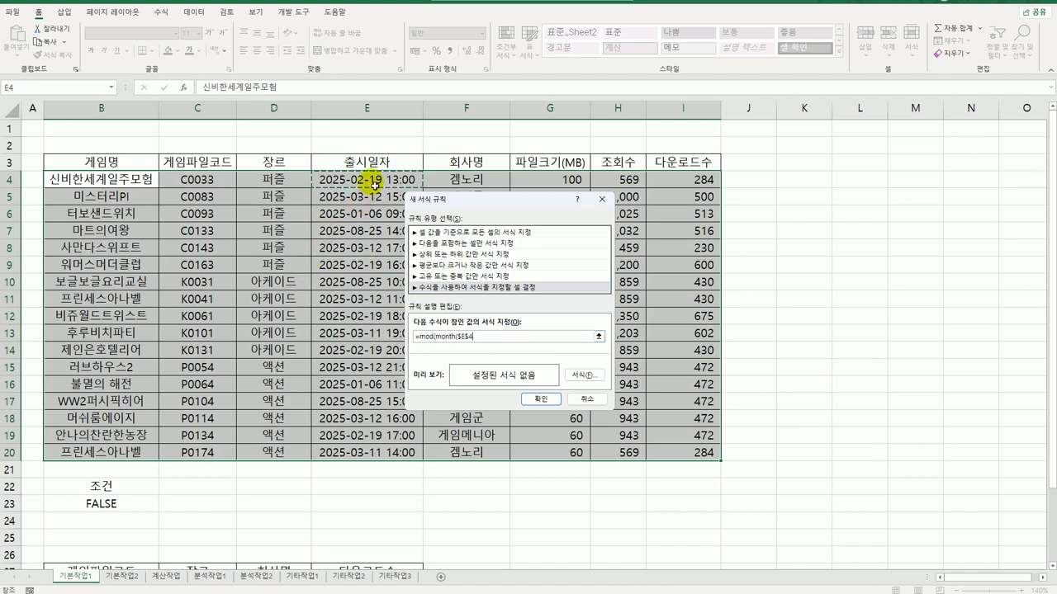
pyautogui.press('F4')
pyautogui.press('F4')
pyautogui.write(')')
pyautogui.write(',2)')
pyautogui.write('=0')
pyautogui.press('BackSpace')
pyautogui.write('1')
pyautogui.press('BackSpace')
pyautogui.press('BackSpace')
pyautogui.write('<>0')
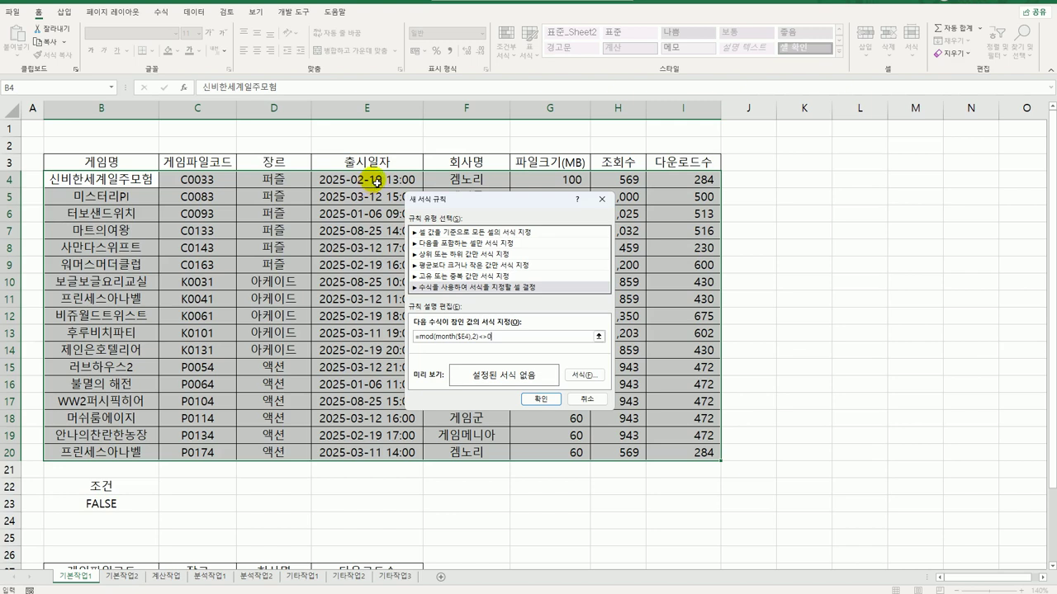
# - Give the rule an italic (기울임꼴) font style in standard red and apply it to the table
pyautogui.click(583, 375)
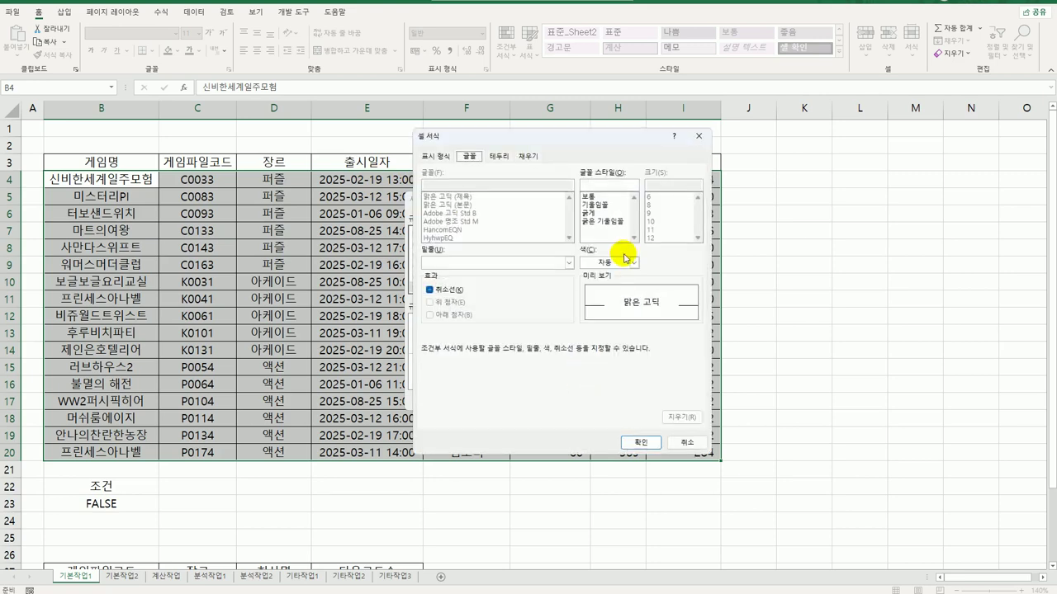
pyautogui.click(614, 205)
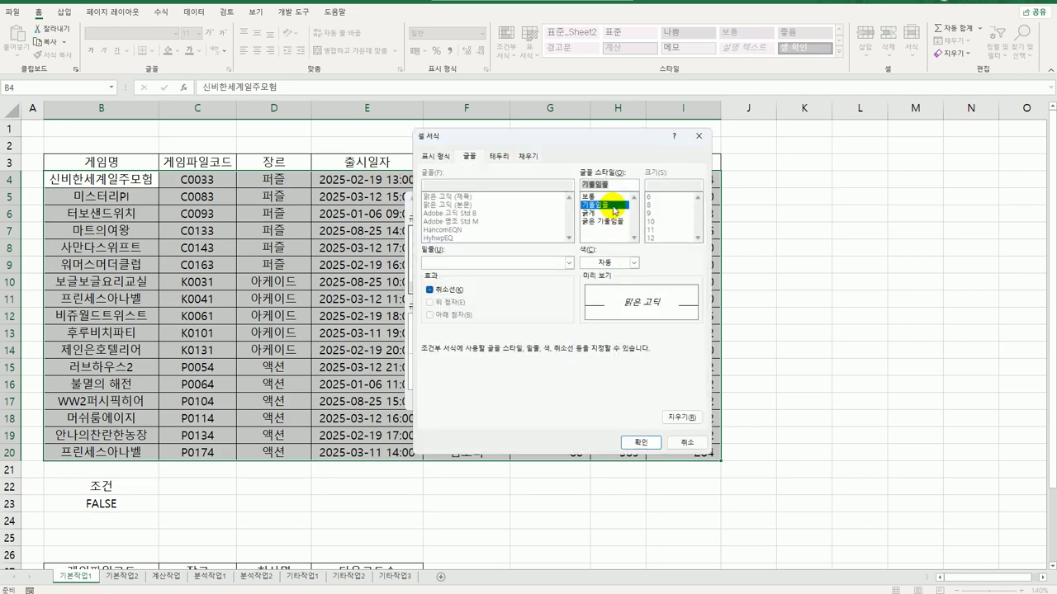
pyautogui.click(634, 262)
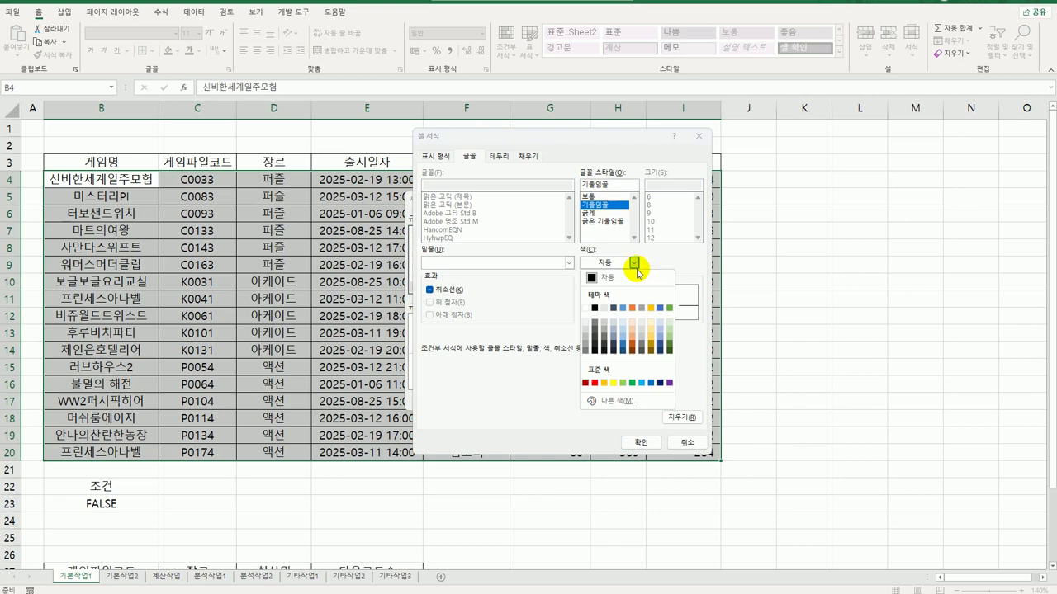
pyautogui.click(598, 383)
pyautogui.click(640, 443)
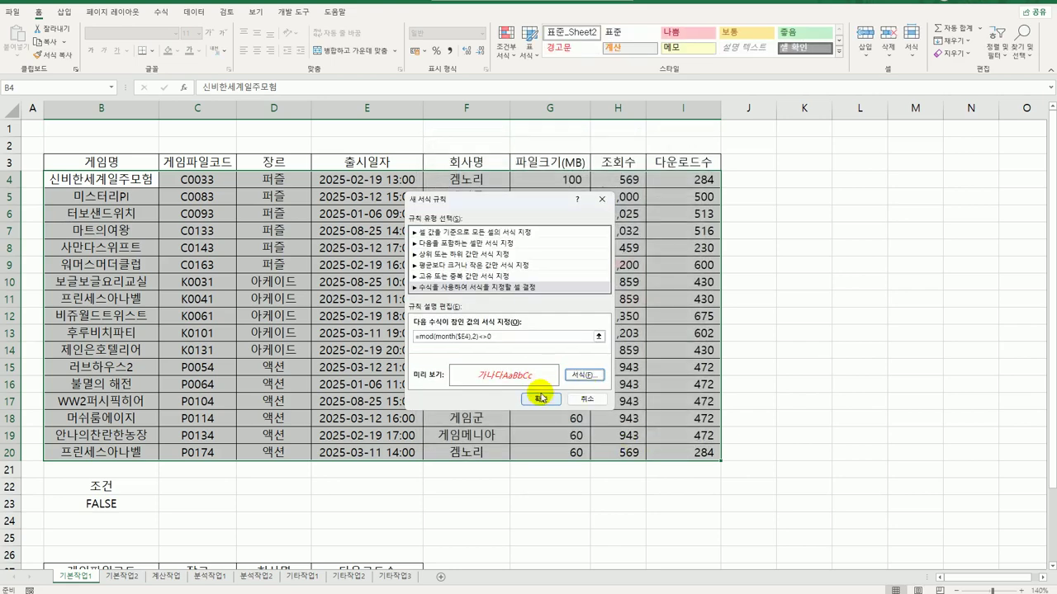
pyautogui.click(541, 398)
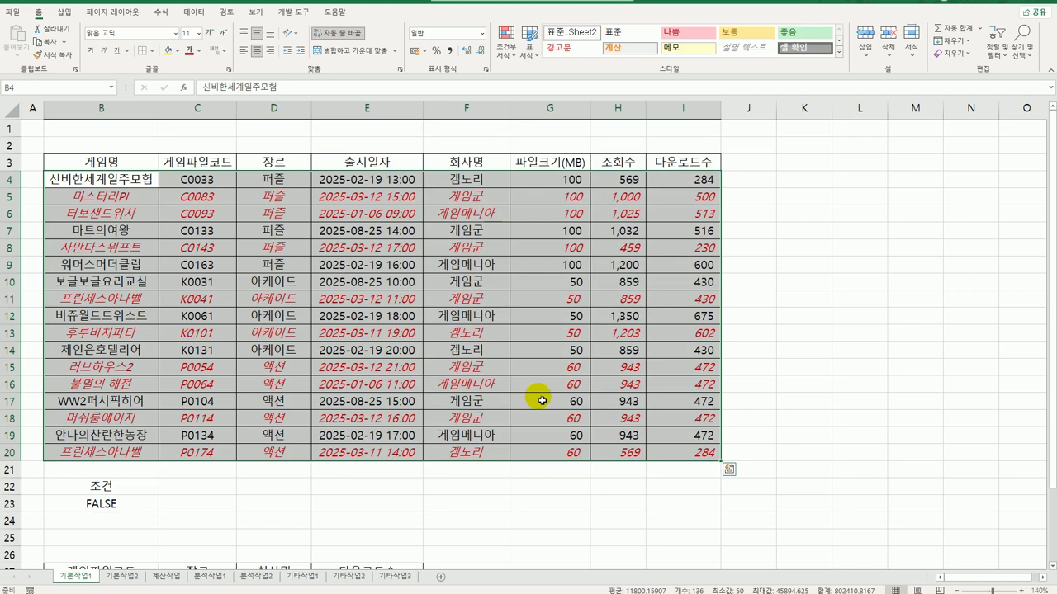
# - Check the release dates of the formatted rows in column E against the odd-month condition
pyautogui.click(366, 195)
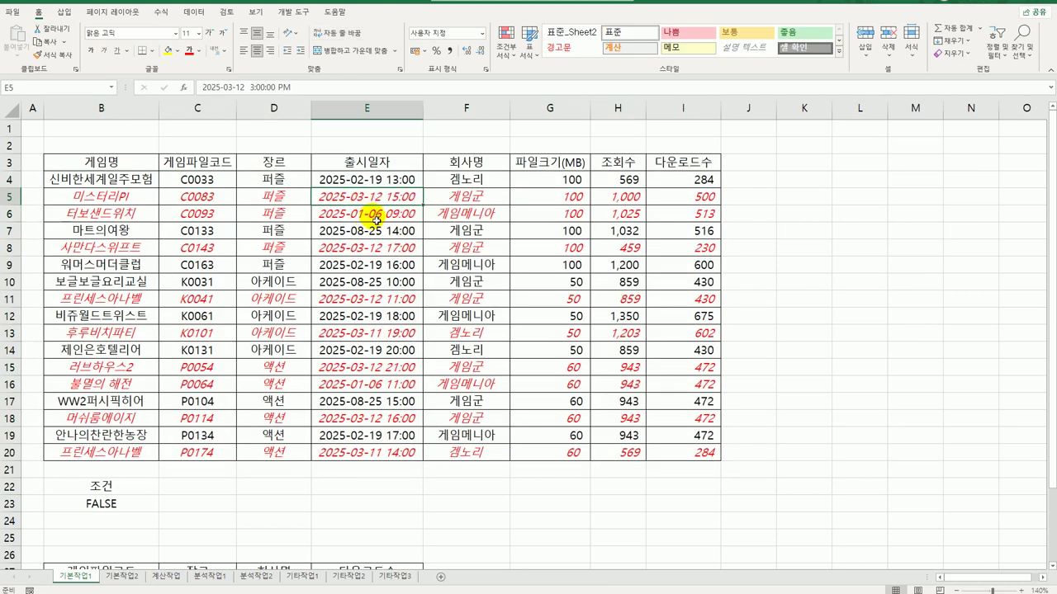
pyautogui.click(367, 218)
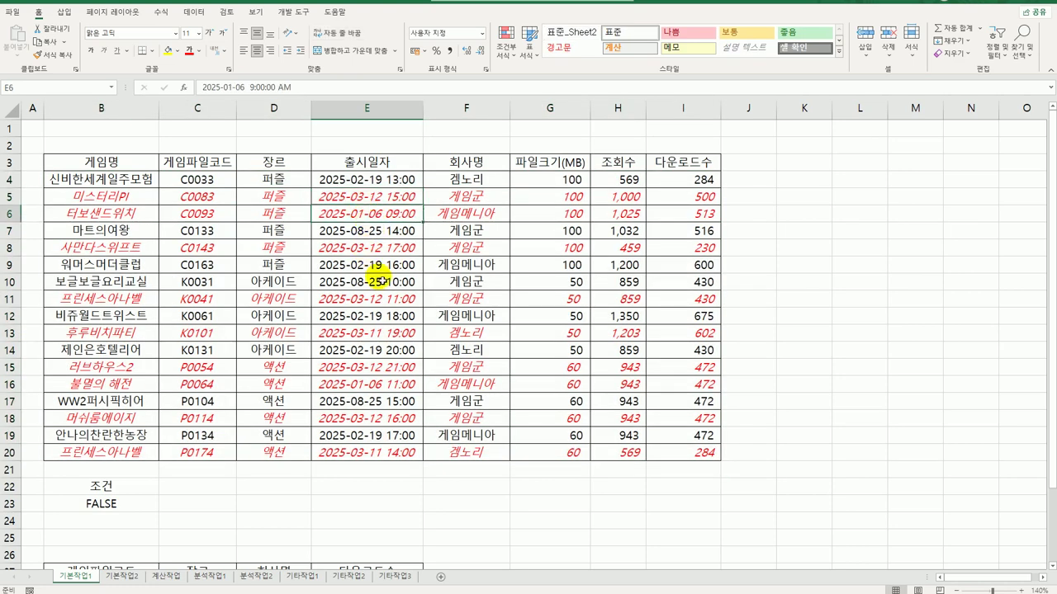
pyautogui.click(393, 450)
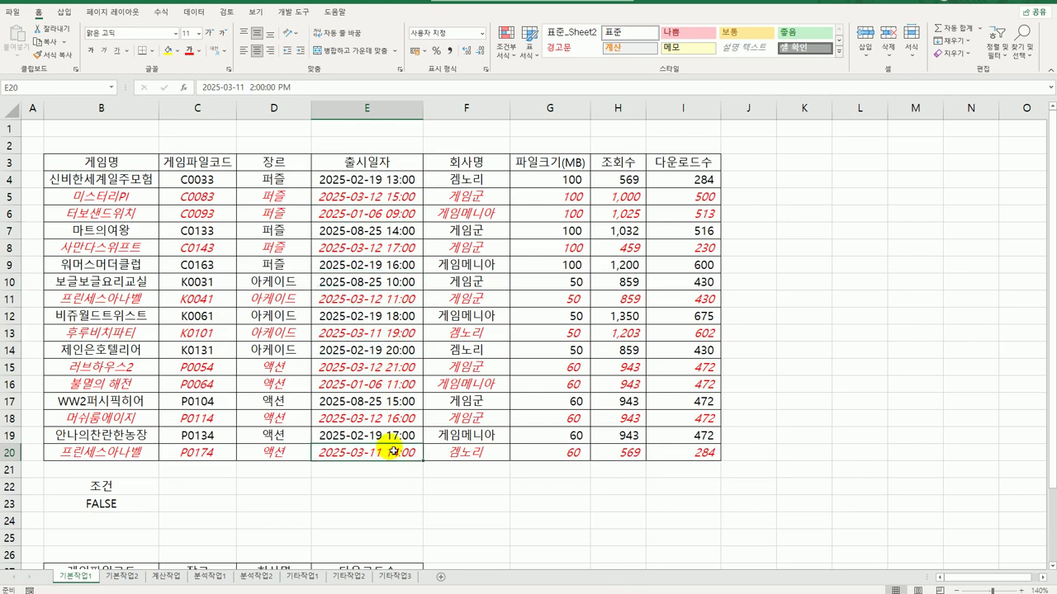
# - Set the range B3:I20 on sheet 기본작업2 as the print area
pyautogui.click(129, 576)
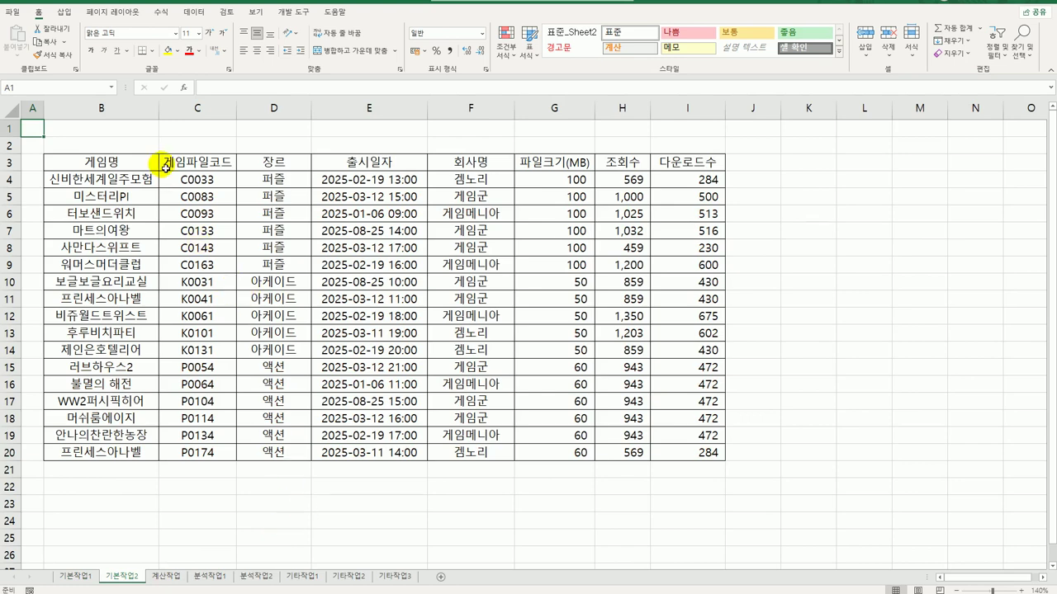
pyautogui.moveTo(155, 164); pyautogui.dragTo(677, 462)
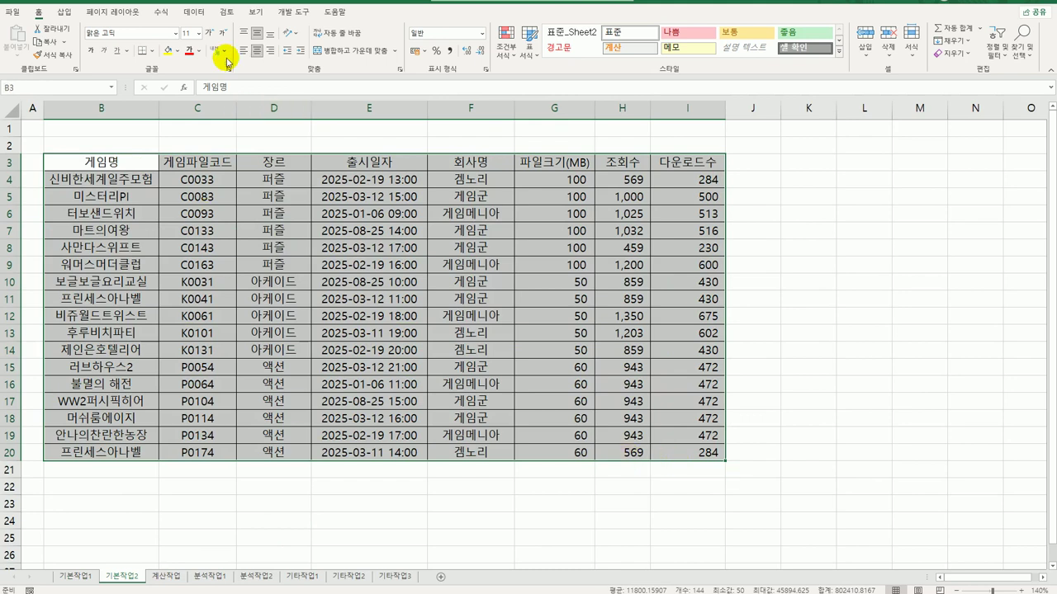
pyautogui.click(114, 15)
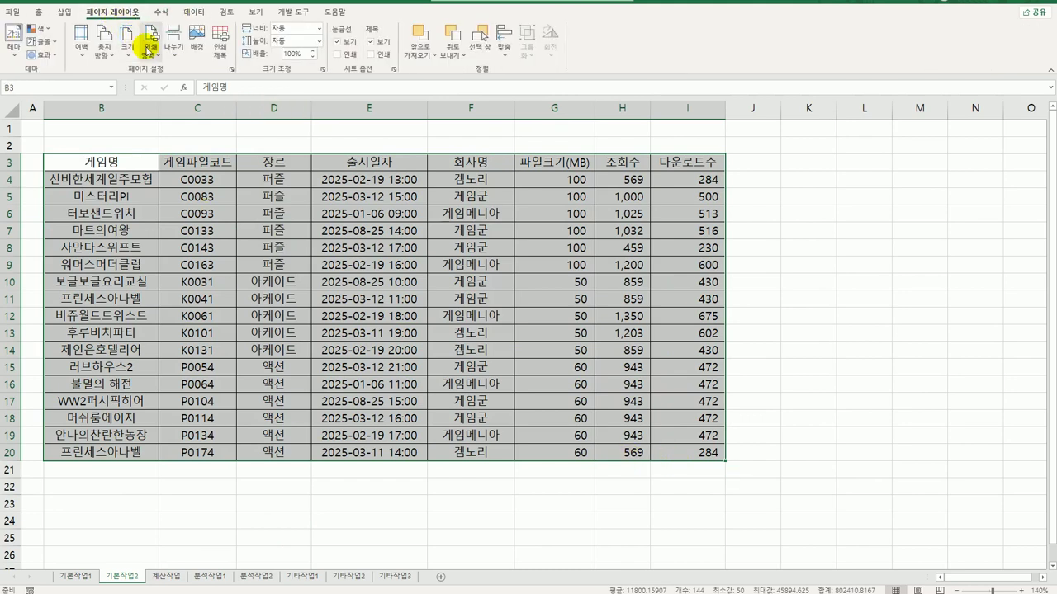
pyautogui.click(150, 54)
pyautogui.click(182, 70)
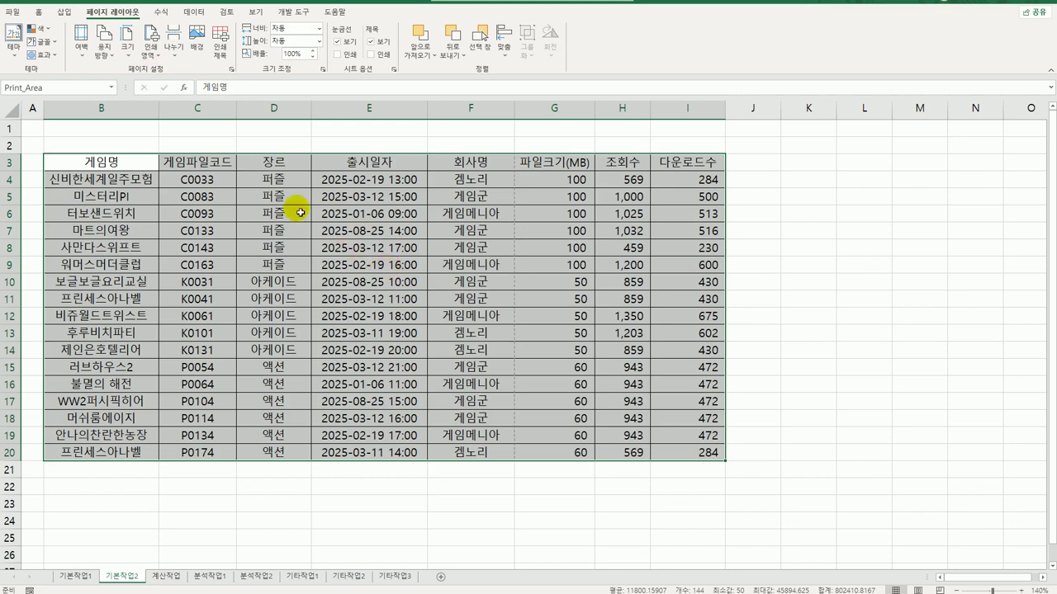
# - Set the page orientation to landscape (가로) and center the printout both horizontally and vertically on the page
pyautogui.click(106, 56)
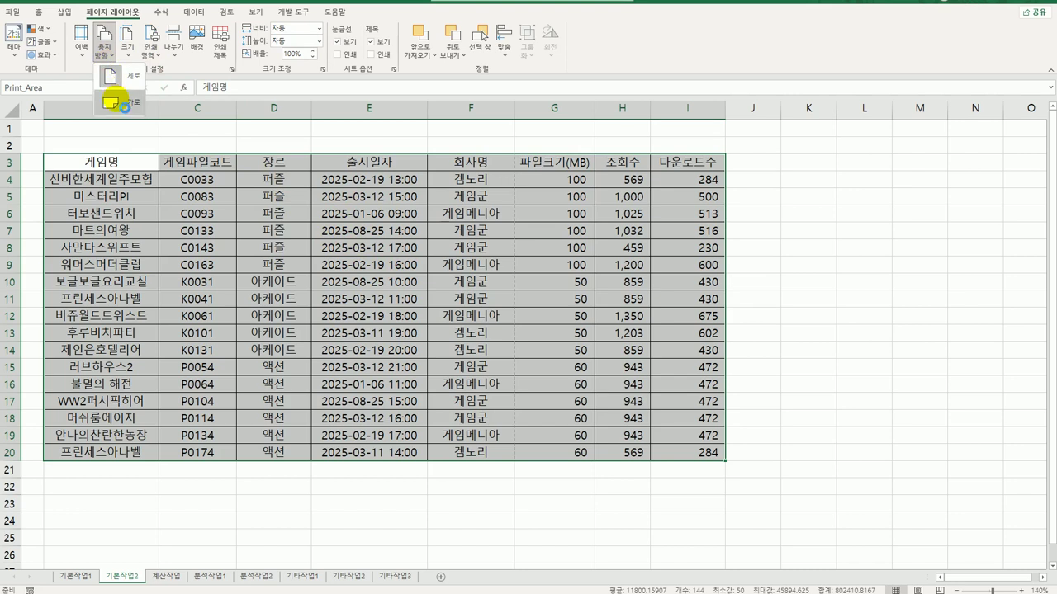
pyautogui.click(116, 103)
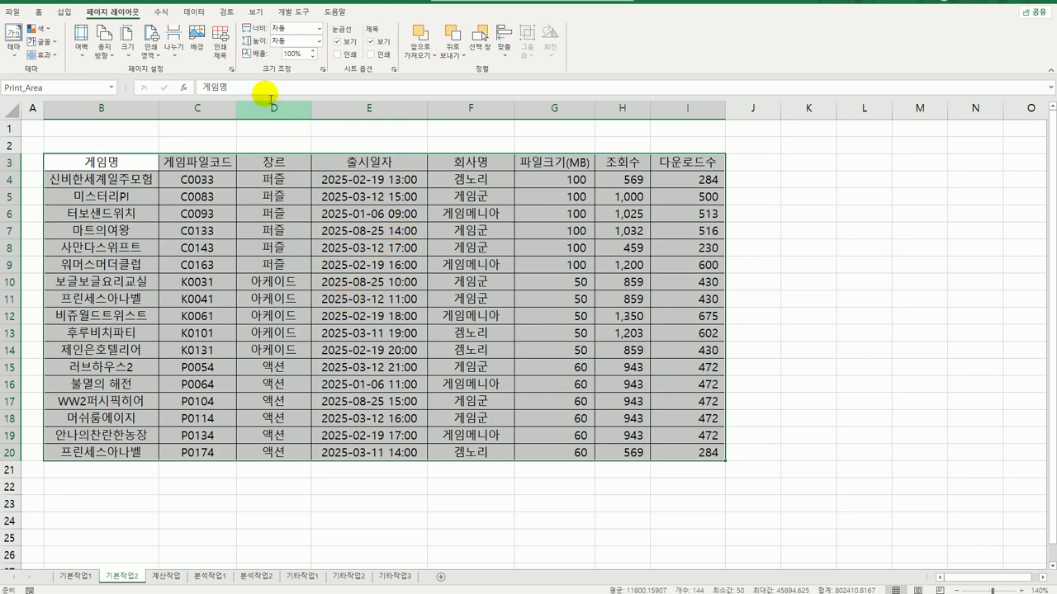
pyautogui.click(430, 163)
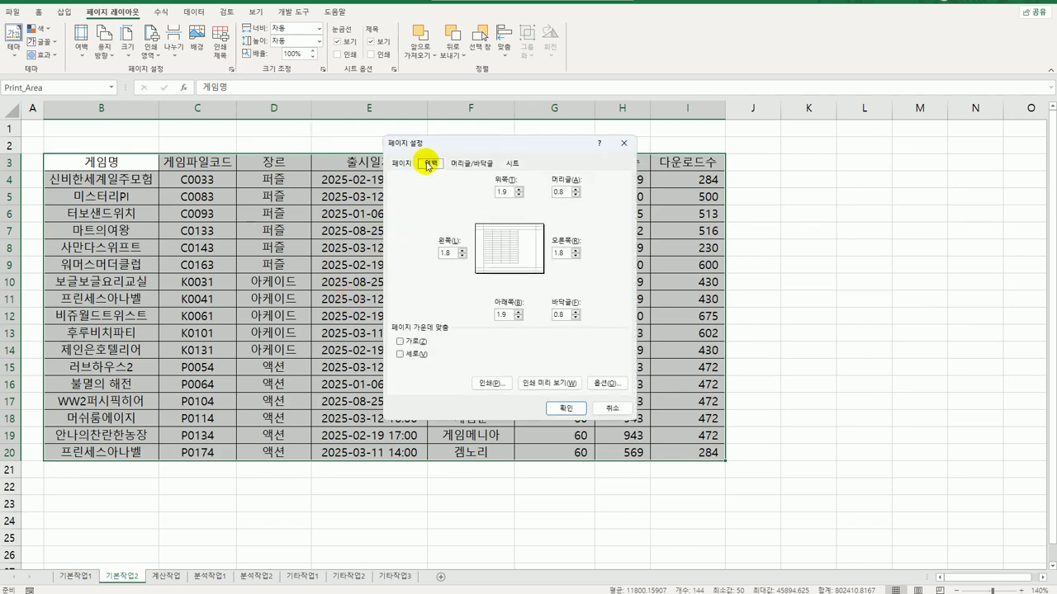
pyautogui.click(418, 346)
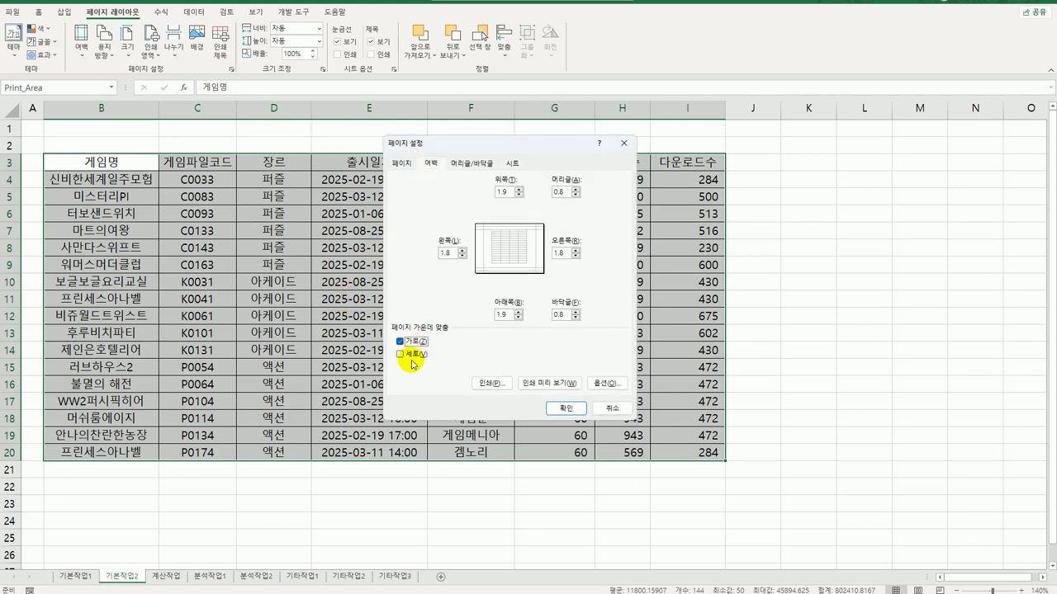
pyautogui.click(415, 357)
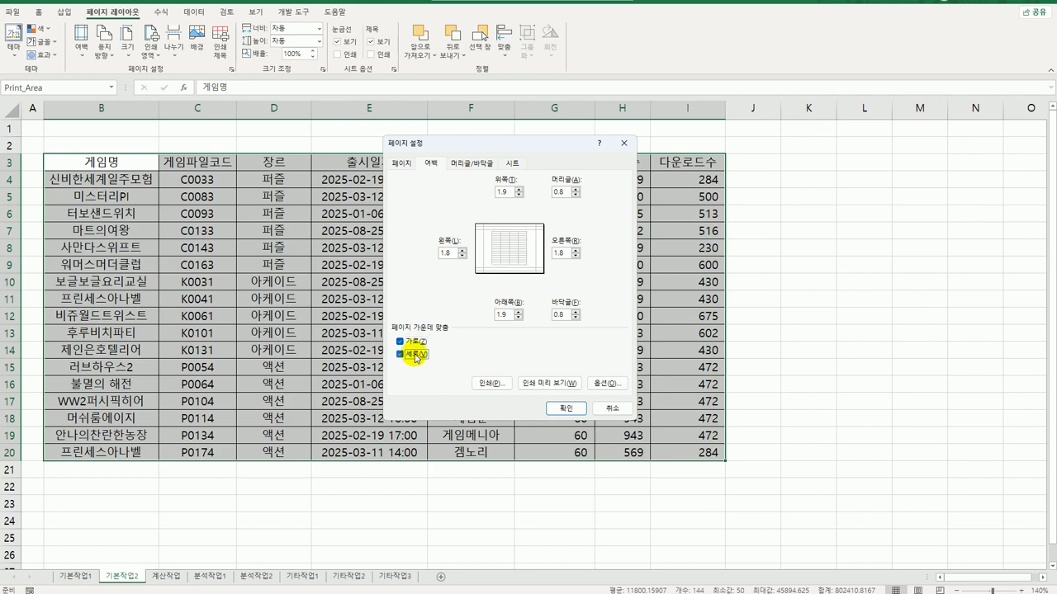
# - Add the center footer "총 &[전체 페이지 수] 페이지" and apply the page setup
pyautogui.click(471, 164)
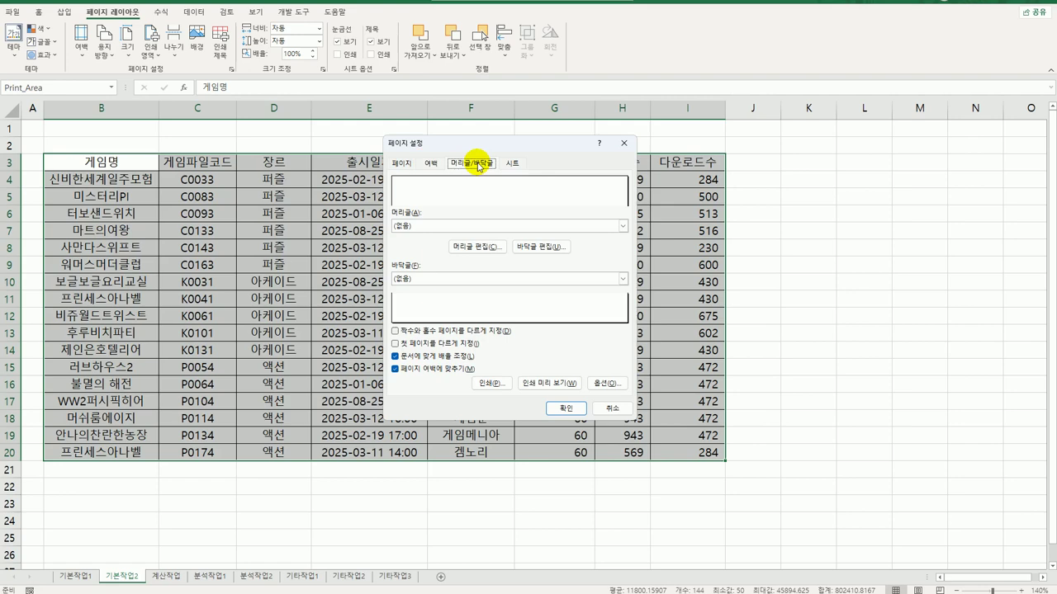
pyautogui.click(538, 247)
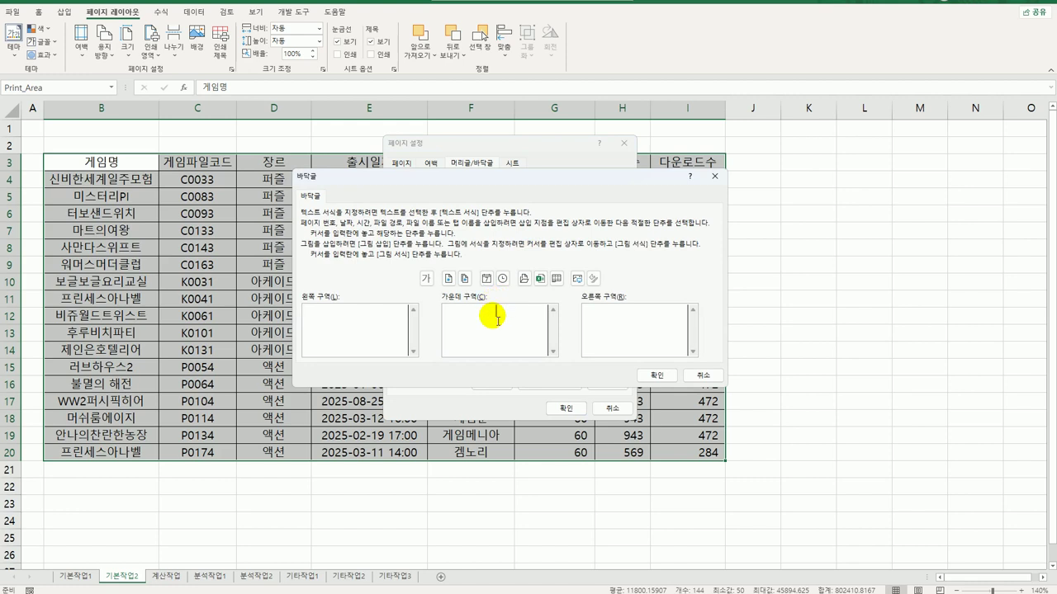
pyautogui.write('총')
pyautogui.click(465, 279)
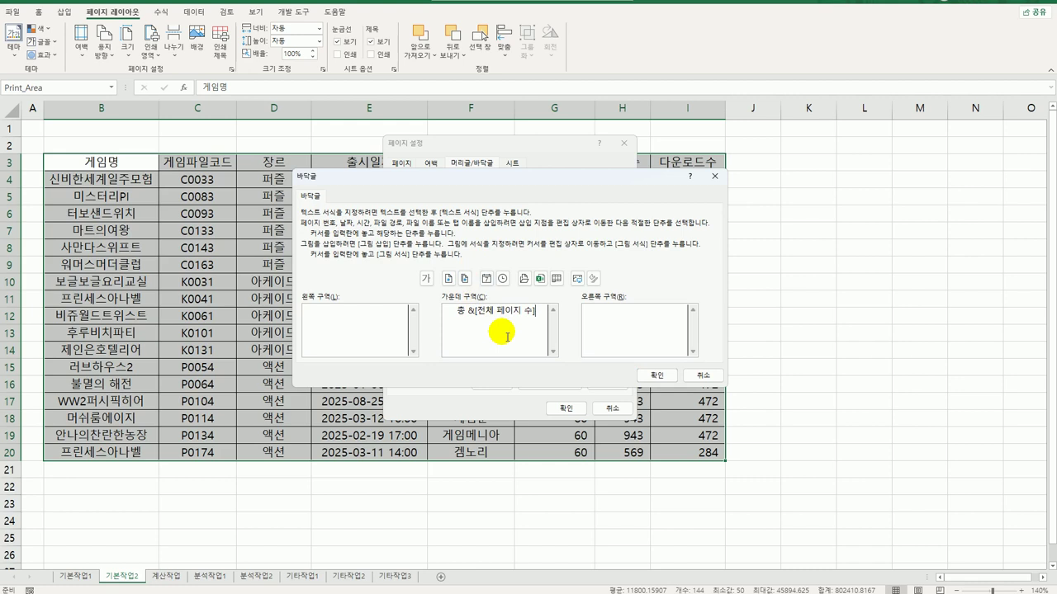
pyautogui.write('페이지')
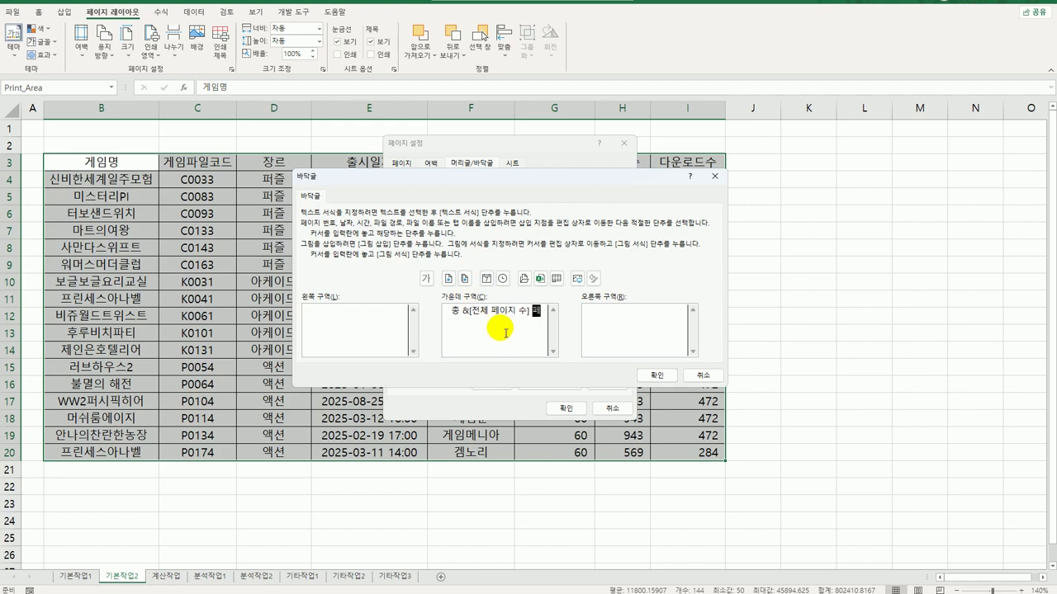
pyautogui.click(657, 376)
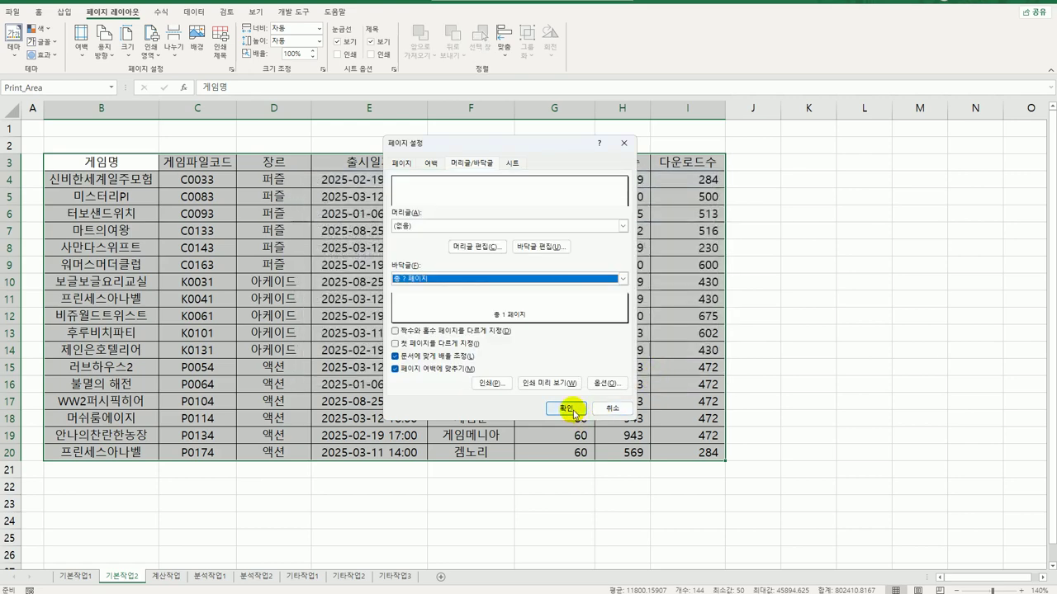
pyautogui.click(575, 413)
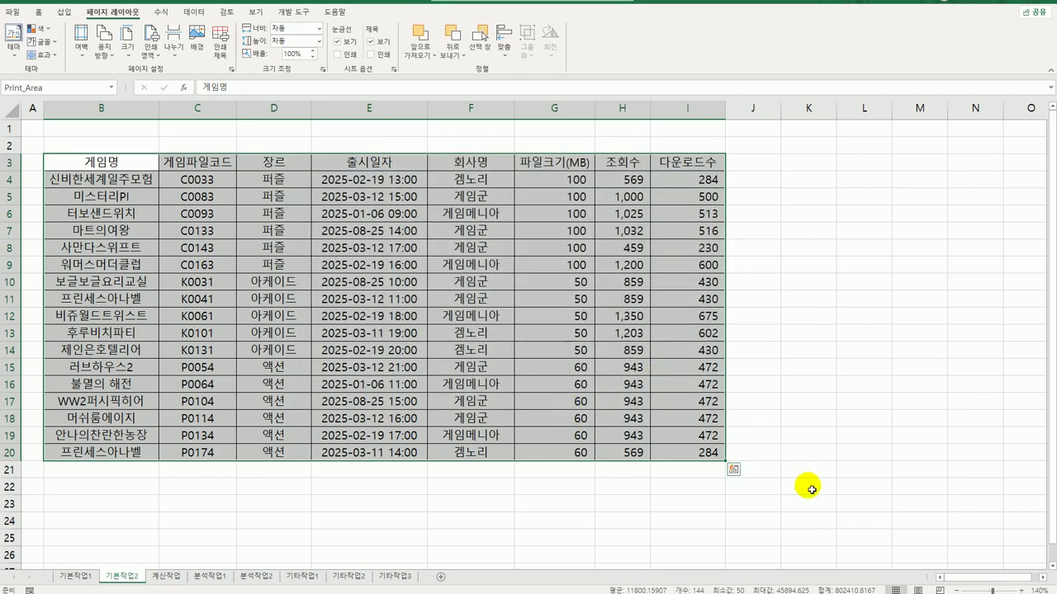
# - Check the centered table and the footer in the print preview, and return to the sheet
pyautogui.click(833, 507)
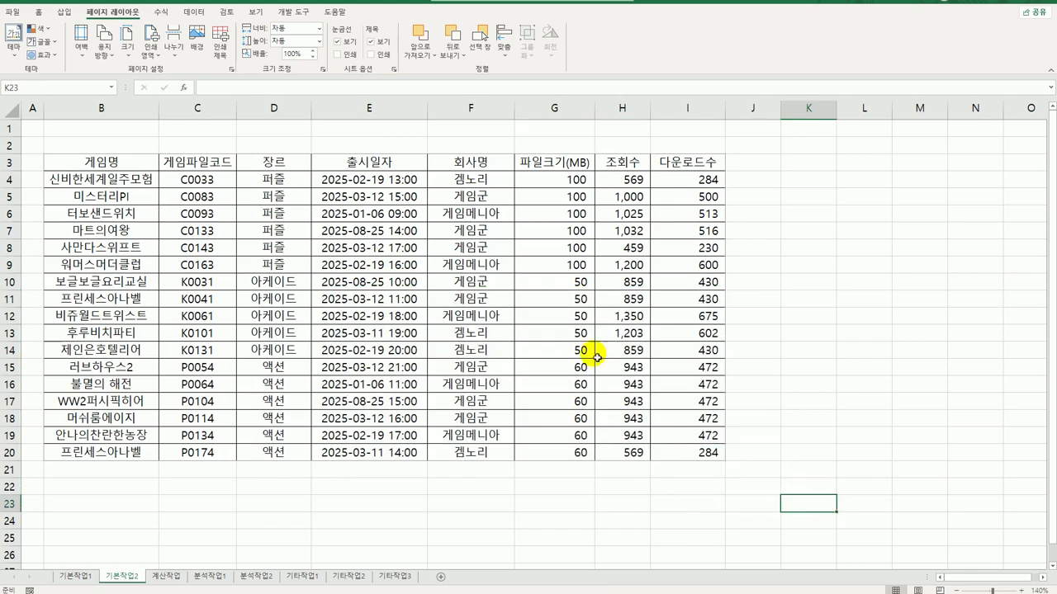
pyautogui.click(12, 13)
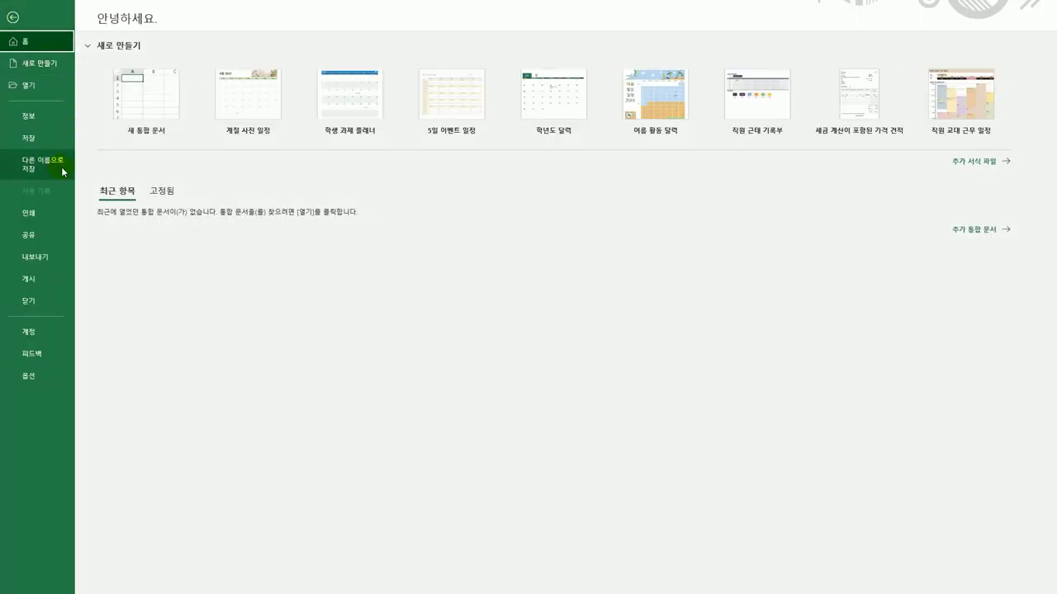
pyautogui.click(56, 216)
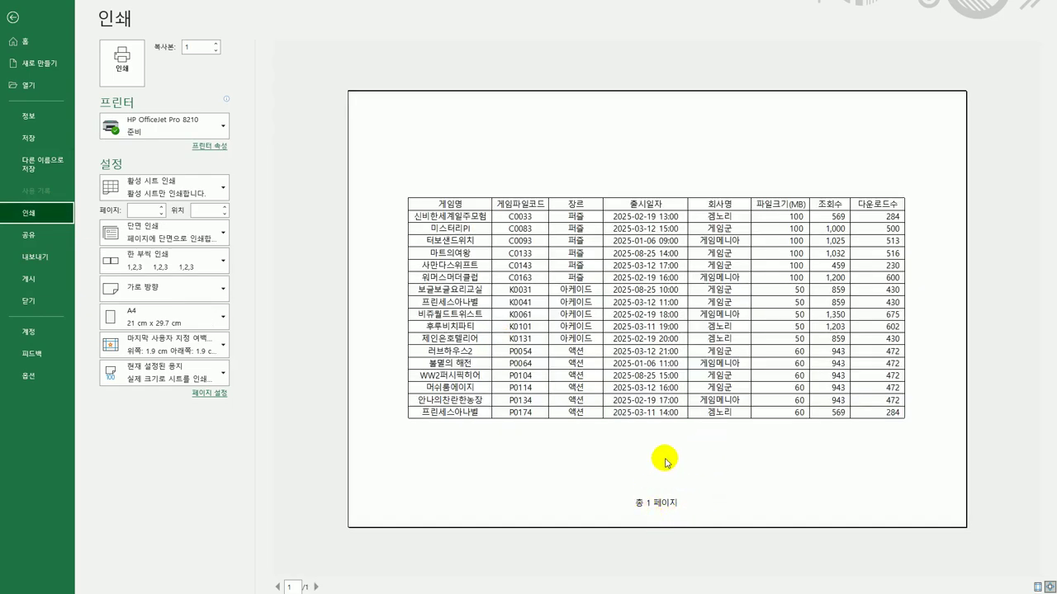
pyautogui.click(12, 16)
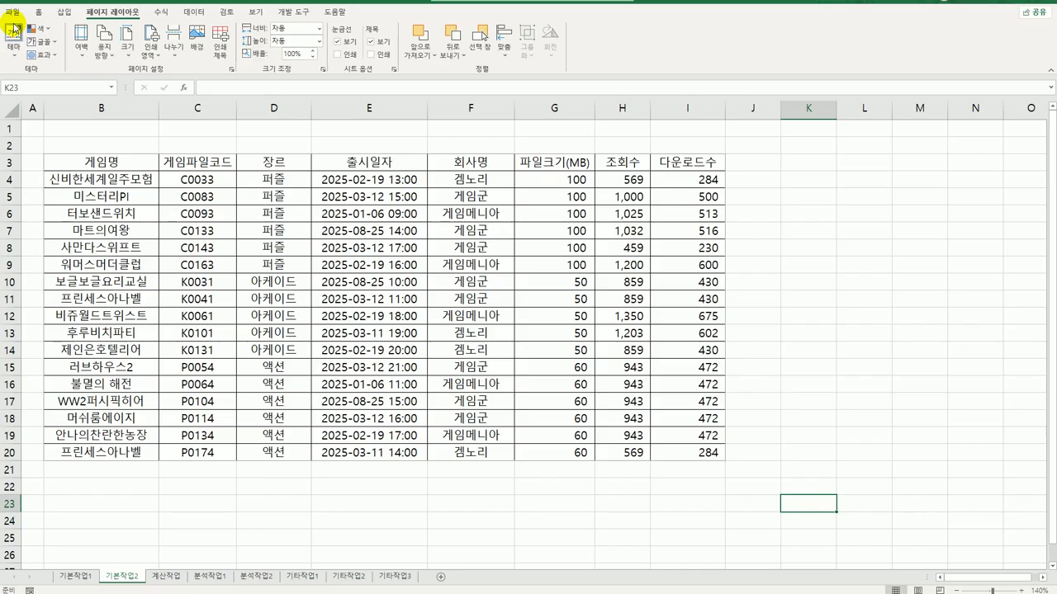
# - On sheet 계산작업, begin the 장르 formula in C4 with IF and AND, using LEFT(A4,1)="A" as the first condition
pyautogui.click(166, 576)
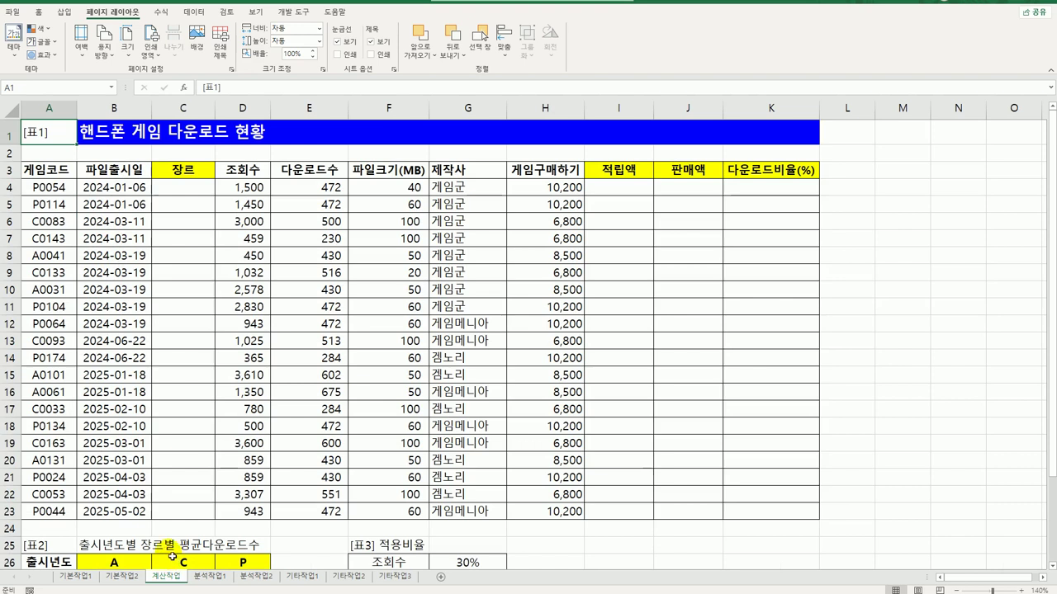
pyautogui.moveTo(198, 194); pyautogui.dragTo(175, 515)
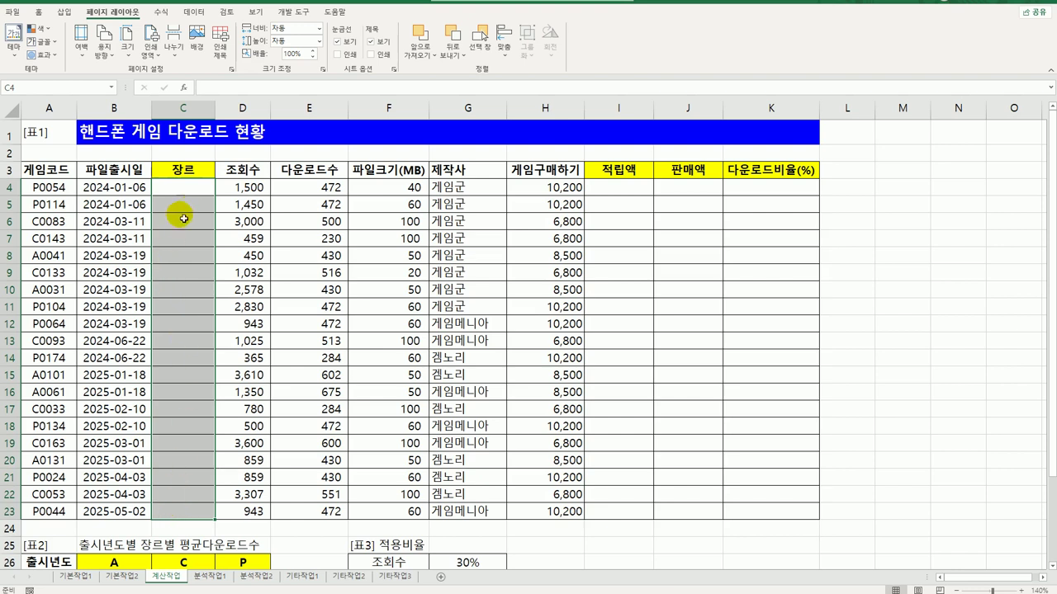
pyautogui.click(189, 190)
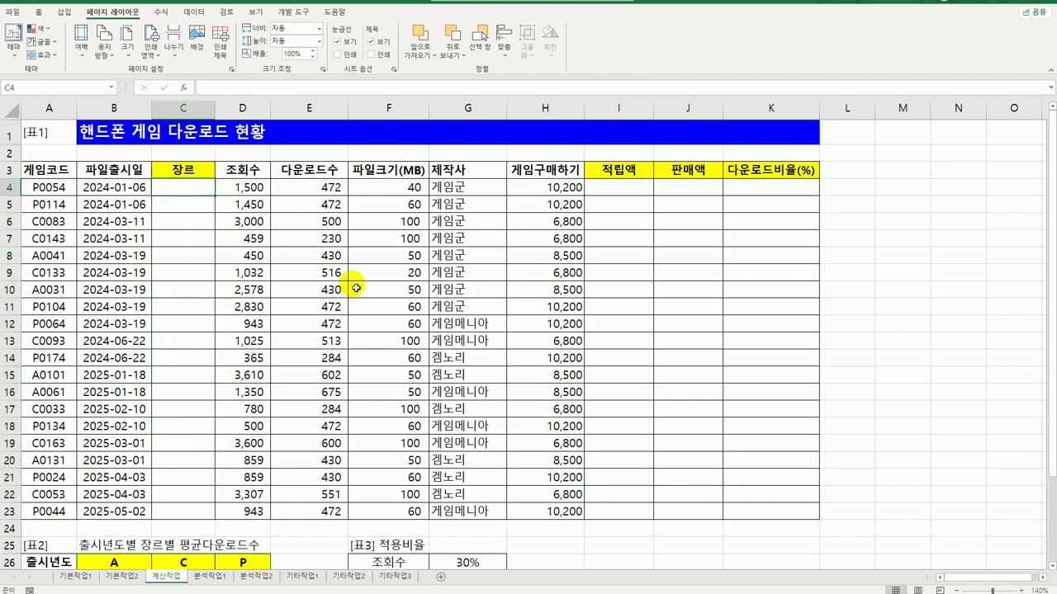
pyautogui.write('=')
pyautogui.press('Hangul')
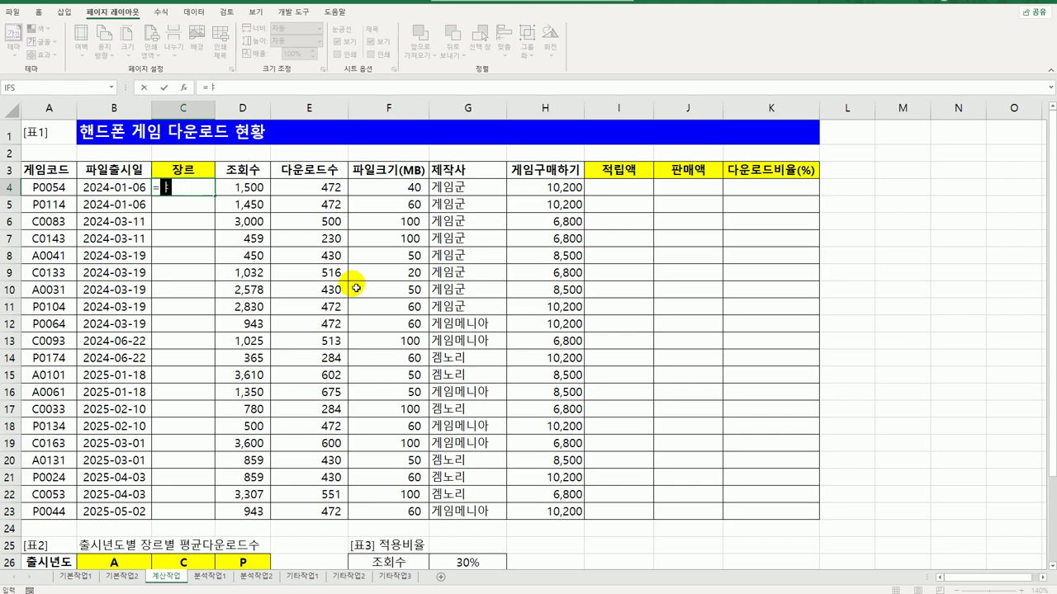
pyautogui.write('if(and(')
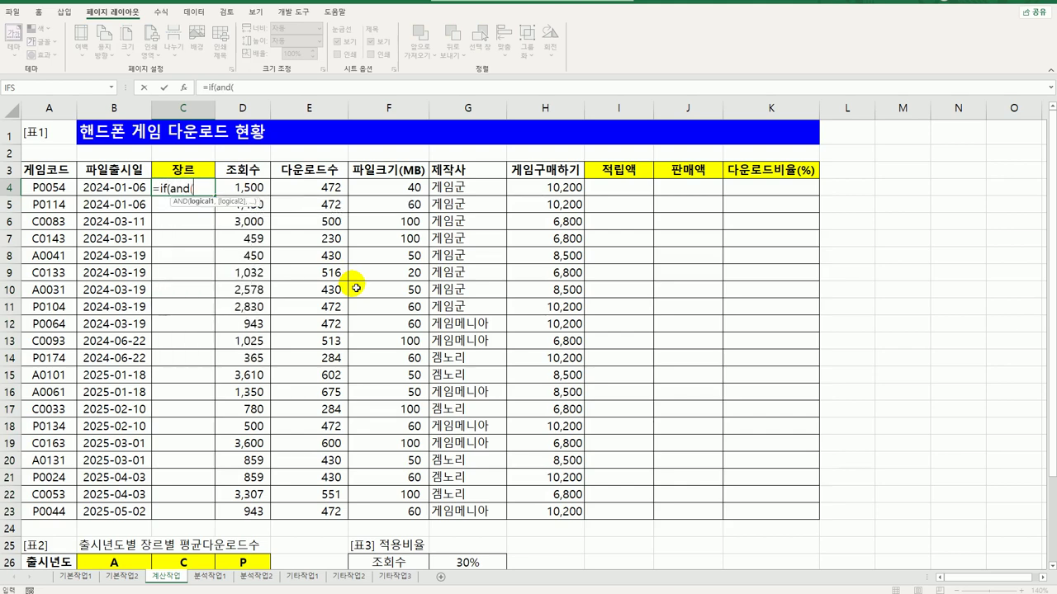
pyautogui.write('left(')
pyautogui.press('Left')
pyautogui.press('Left')
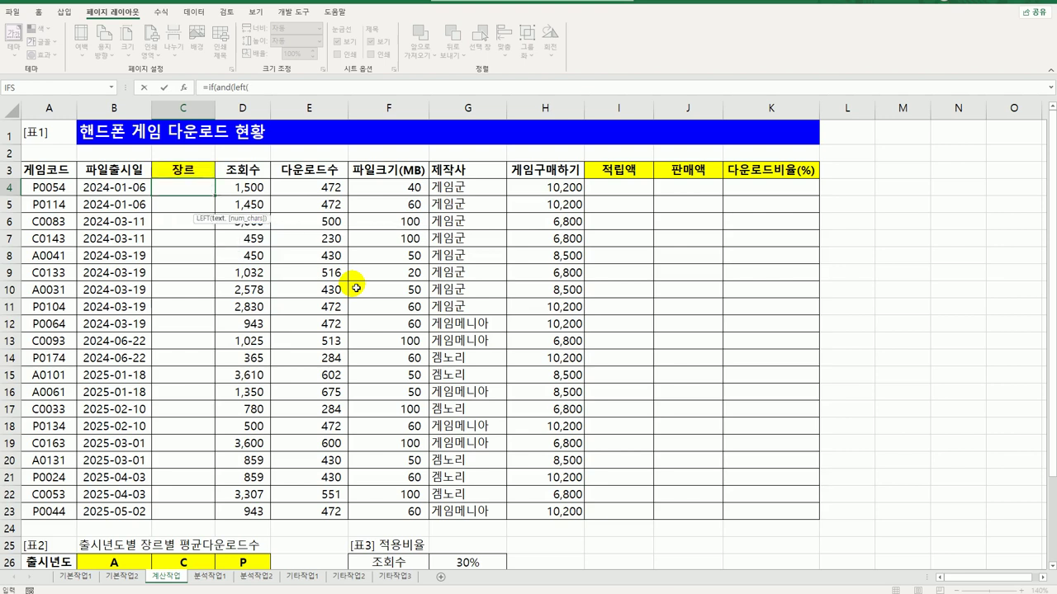
pyautogui.write(',1)="')
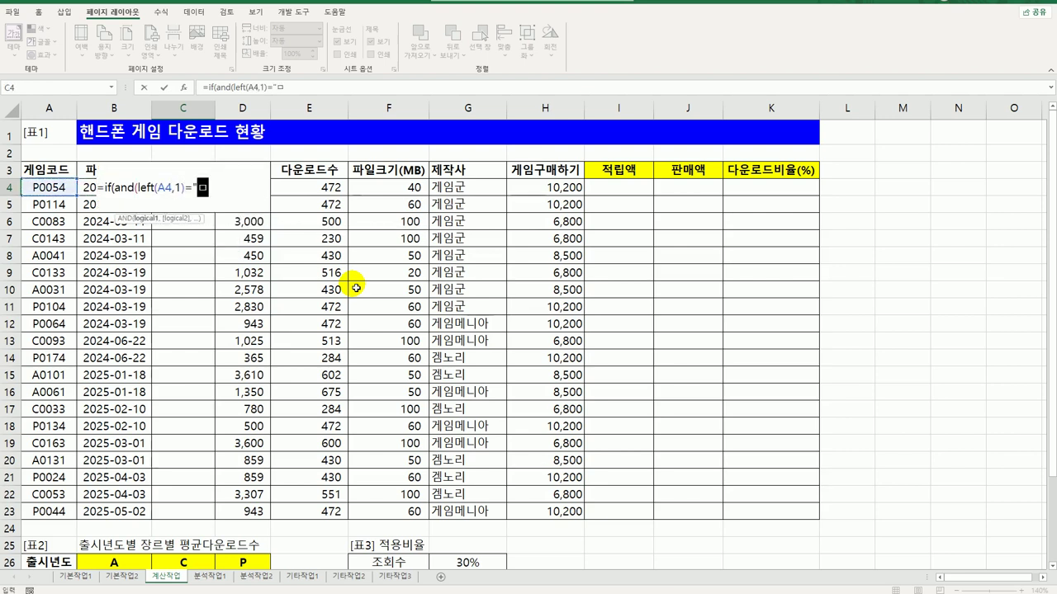
pyautogui.write('A",')
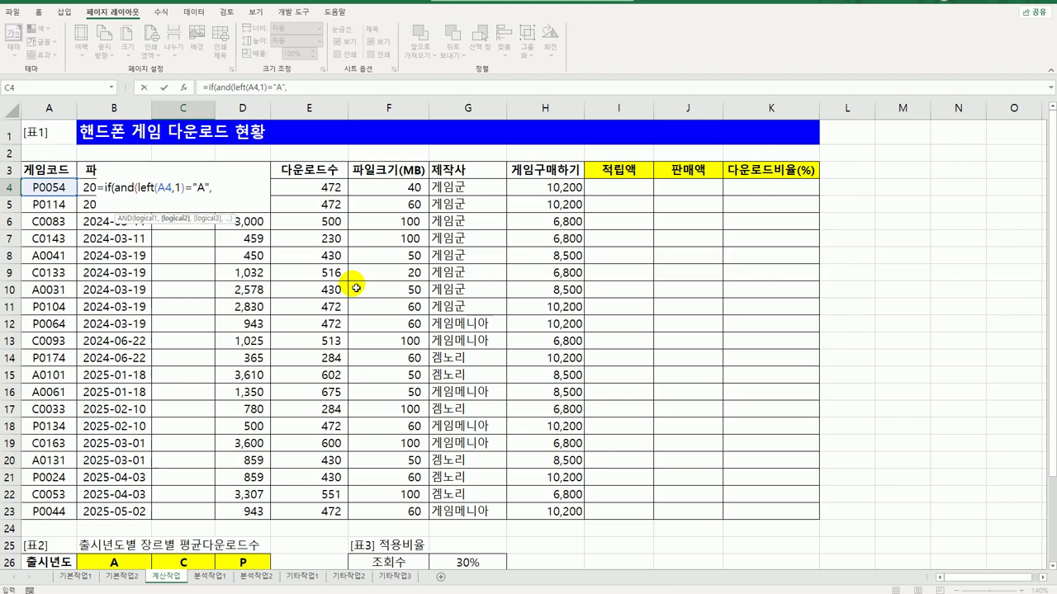
# - Add RIGHT(A4,1)="1" as the second AND condition in C4 and return "액션" when both are true
pyautogui.write('right')
pyautogui.press('Tab')
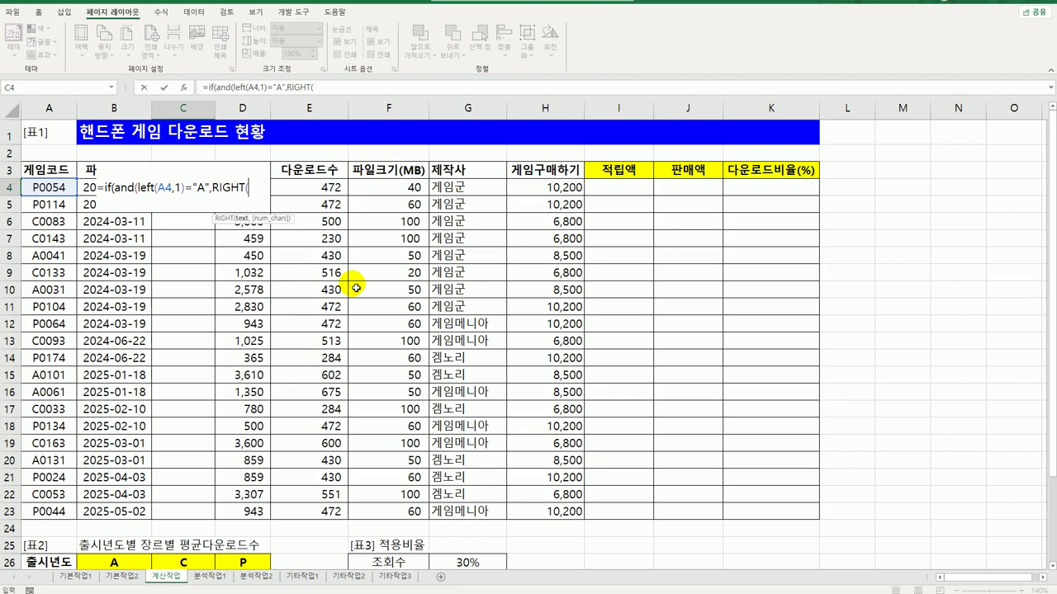
pyautogui.write('A4,1')
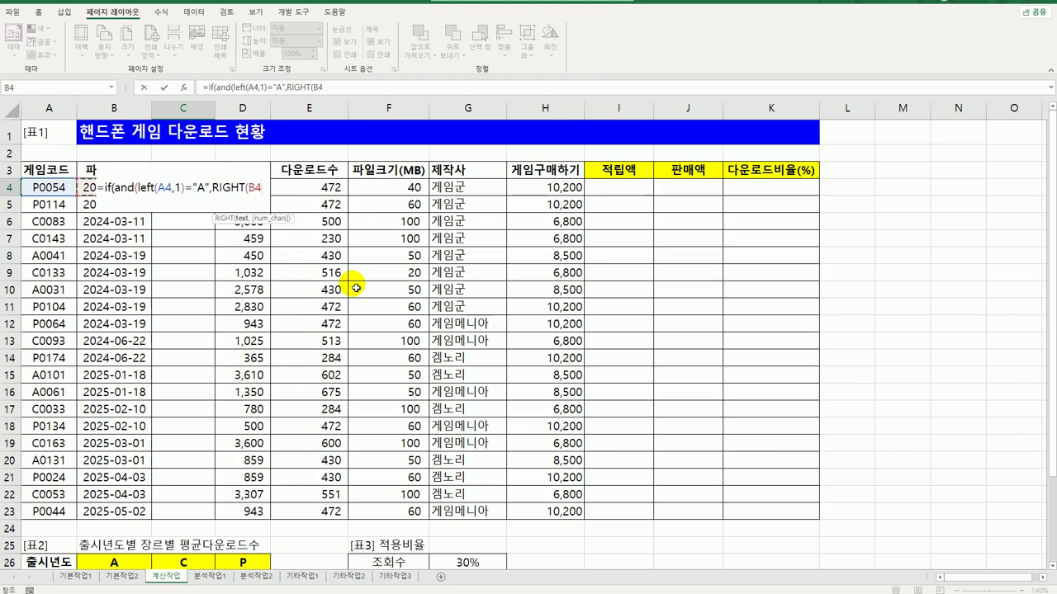
pyautogui.write(')')
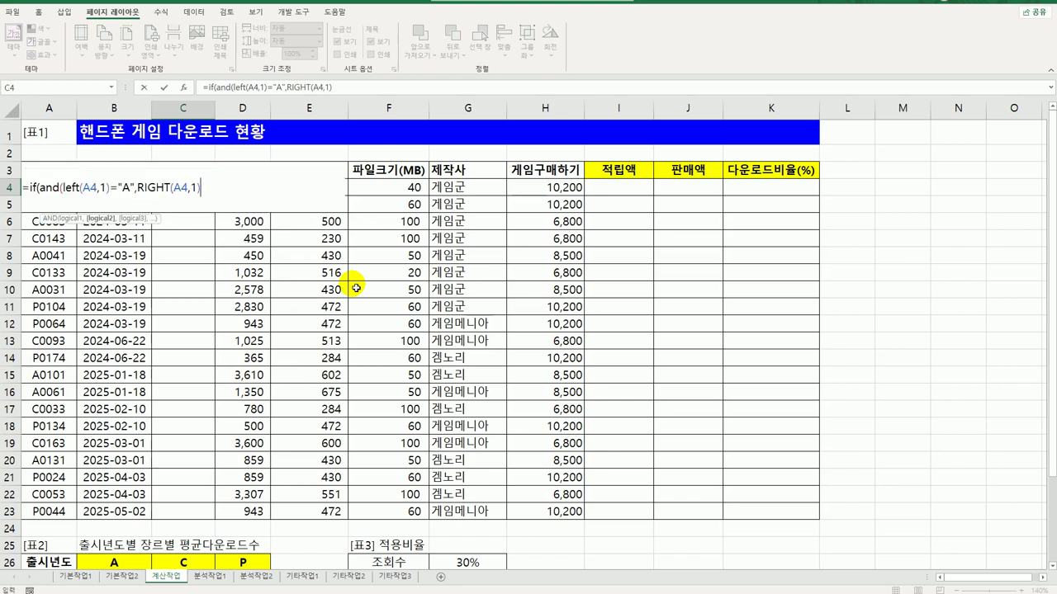
pyautogui.write('="1")')
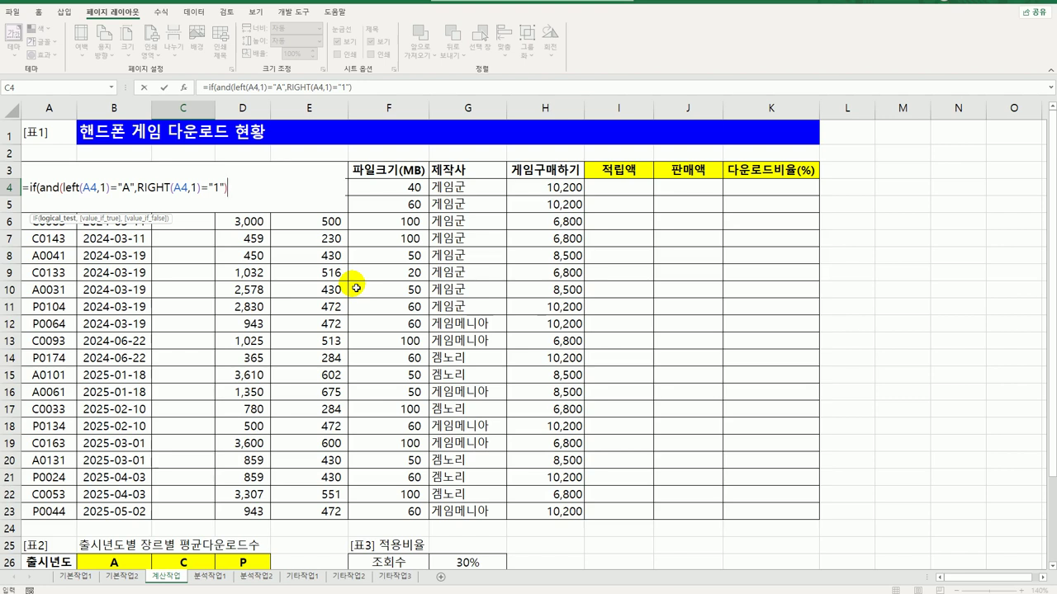
pyautogui.write(',"ㅇ')
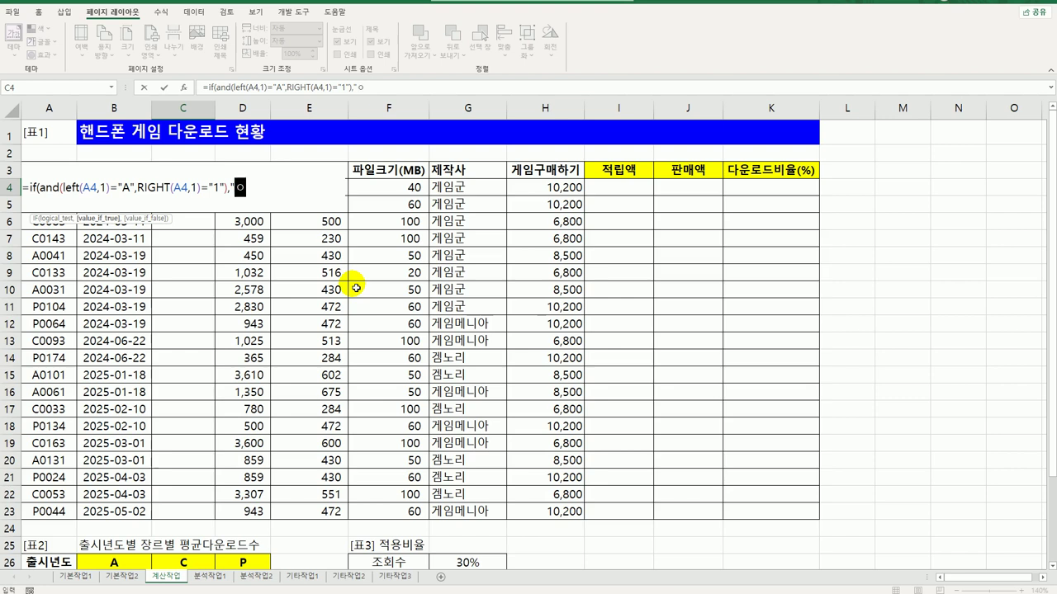
pyautogui.write('액션",')
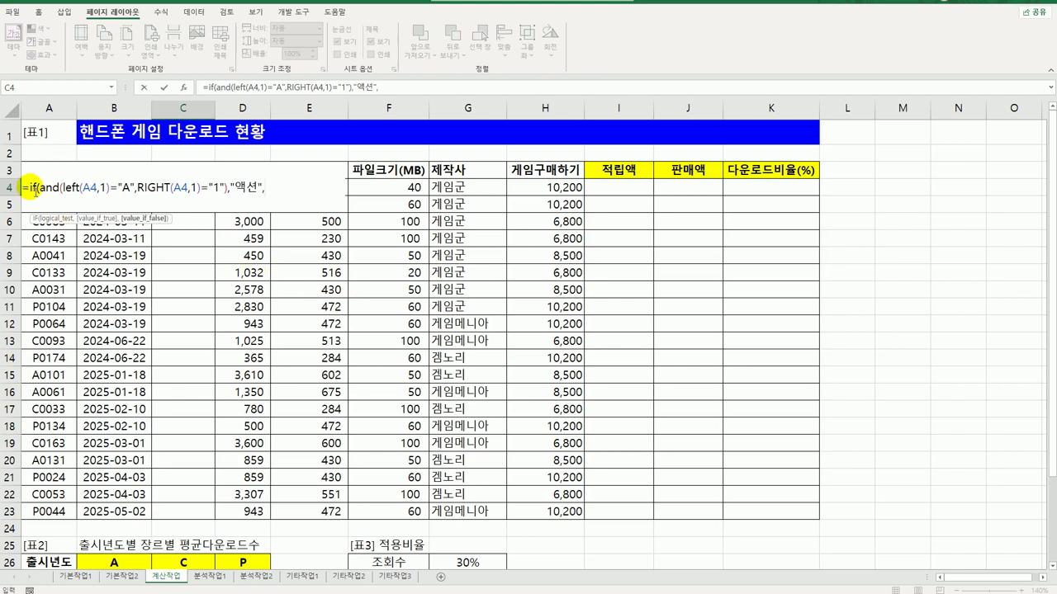
# - Duplicate the IF expression as the formula's false value and change the copy's conditions to "P" for LEFT and "4" for RIGHT
pyautogui.moveTo(35, 192); pyautogui.dragTo(274, 204)
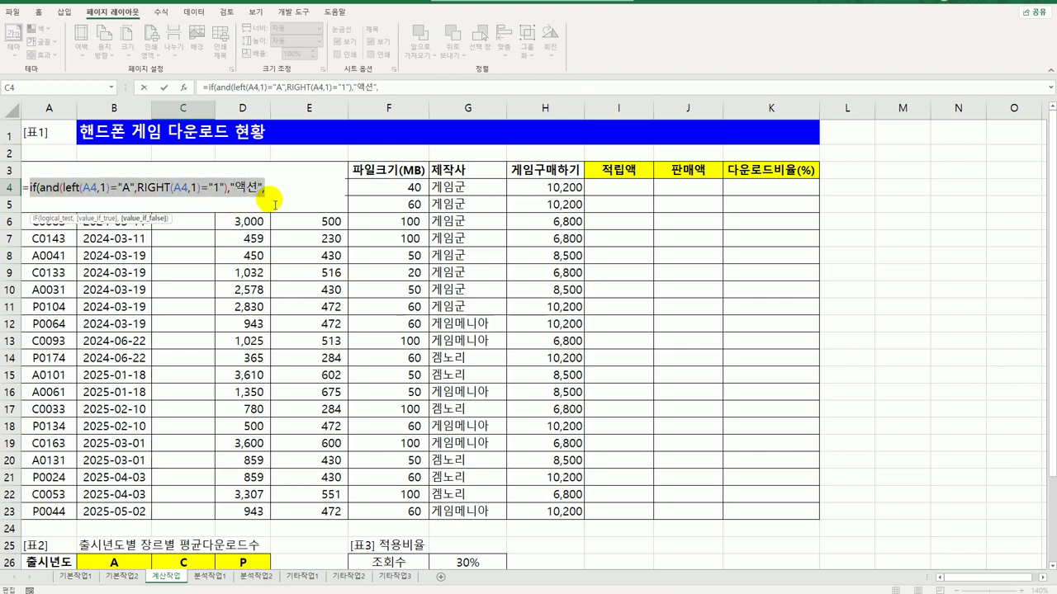
pyautogui.hotkey('ctrl', 'c')
pyautogui.click(268, 191)
pyautogui.hotkey('ctrl', 'v')
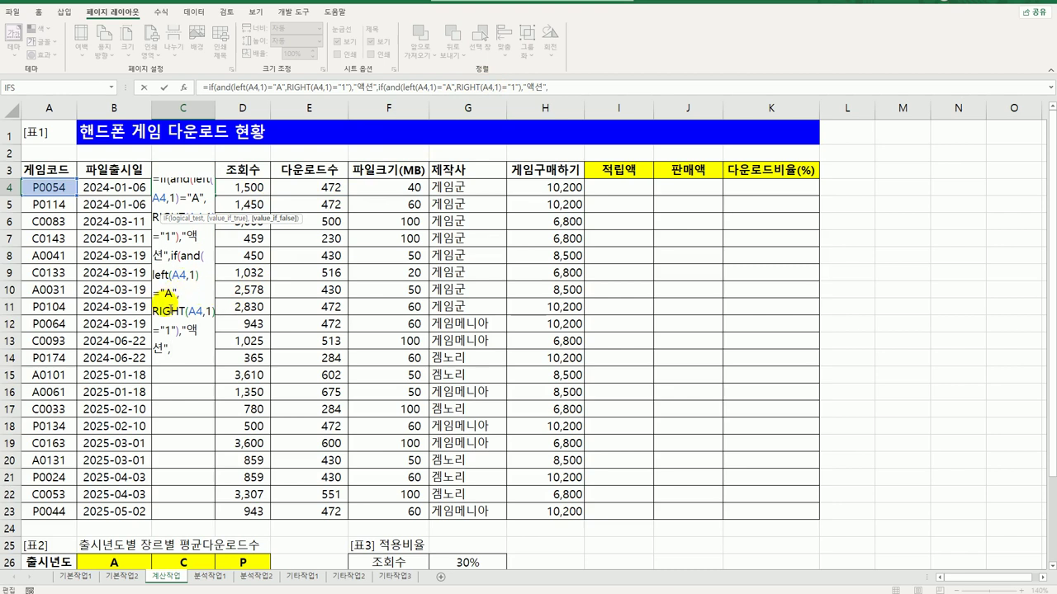
pyautogui.click(450, 87)
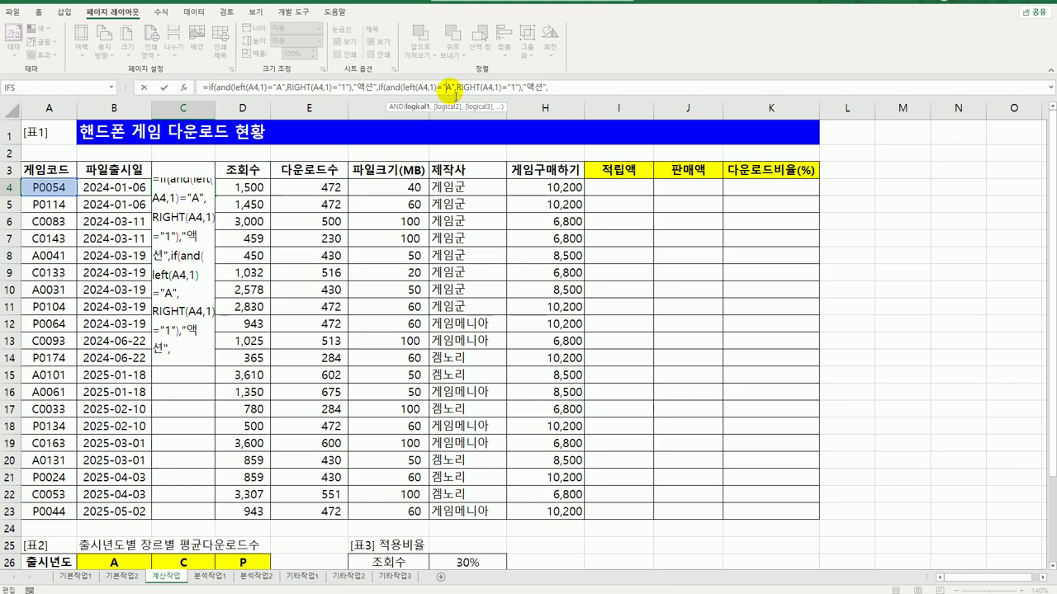
pyautogui.press('BackSpace')
pyautogui.write('P')
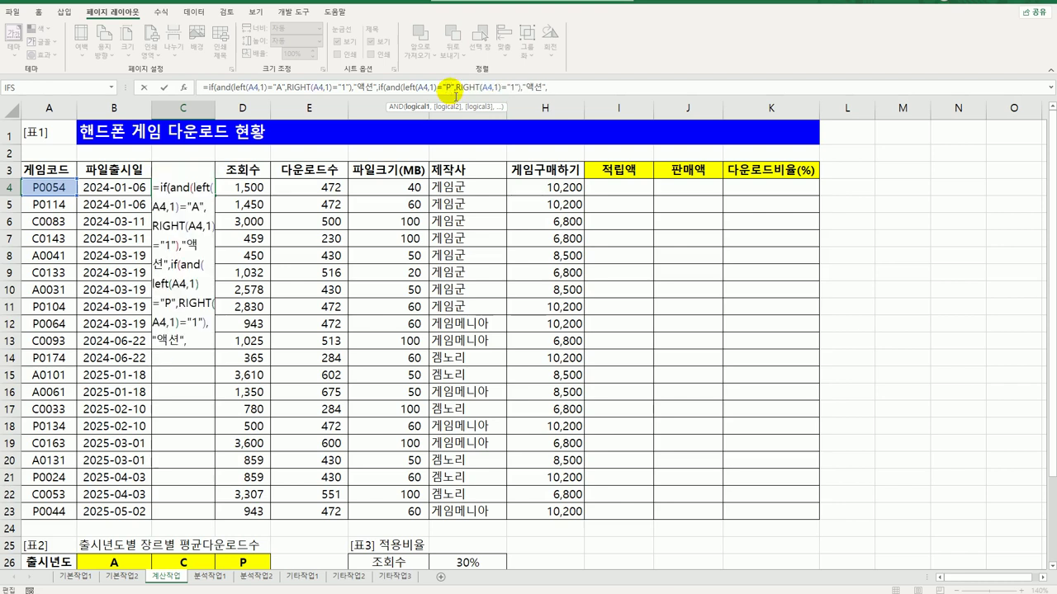
pyautogui.doubleClick(518, 89)
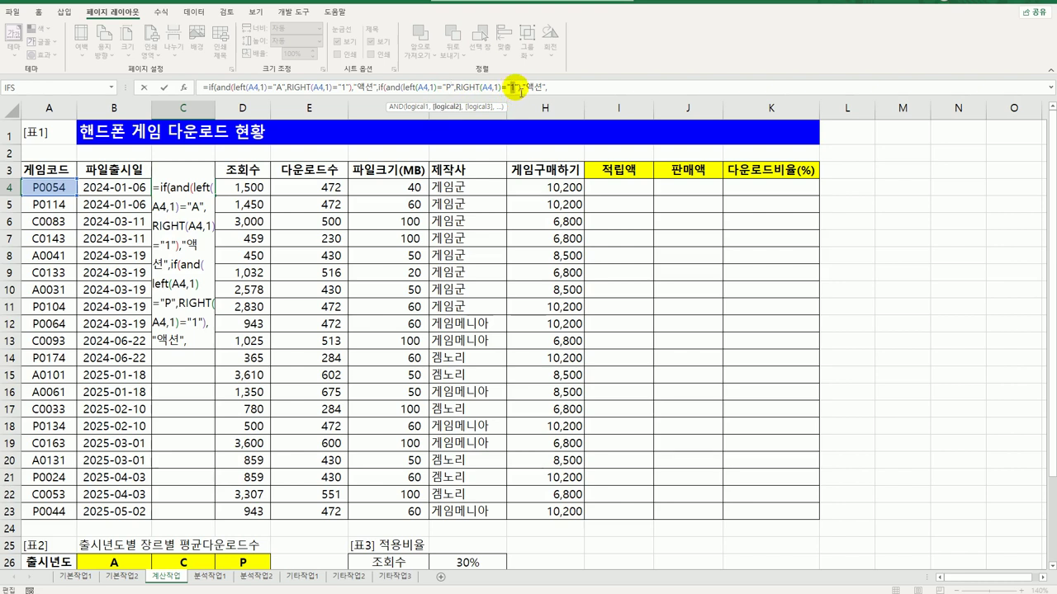
pyautogui.write('4')
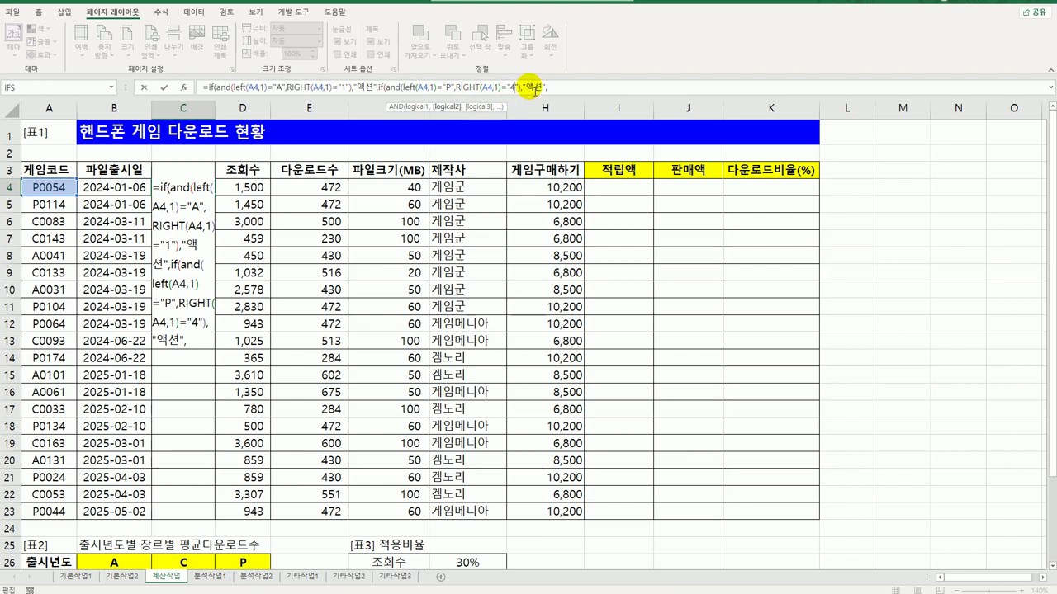
# - Replace the result text "액션" in the nested IF with "퍼즐"
pyautogui.click(532, 90)
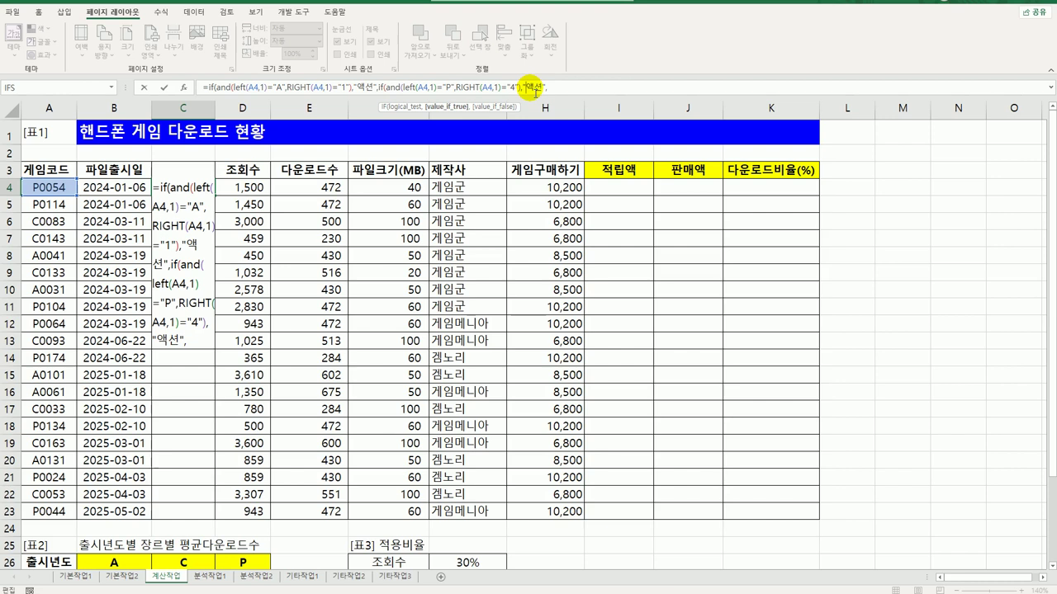
pyautogui.write('vj')
pyautogui.press('BackSpace')
pyautogui.press('BackSpace')
pyautogui.write('퍼즐')
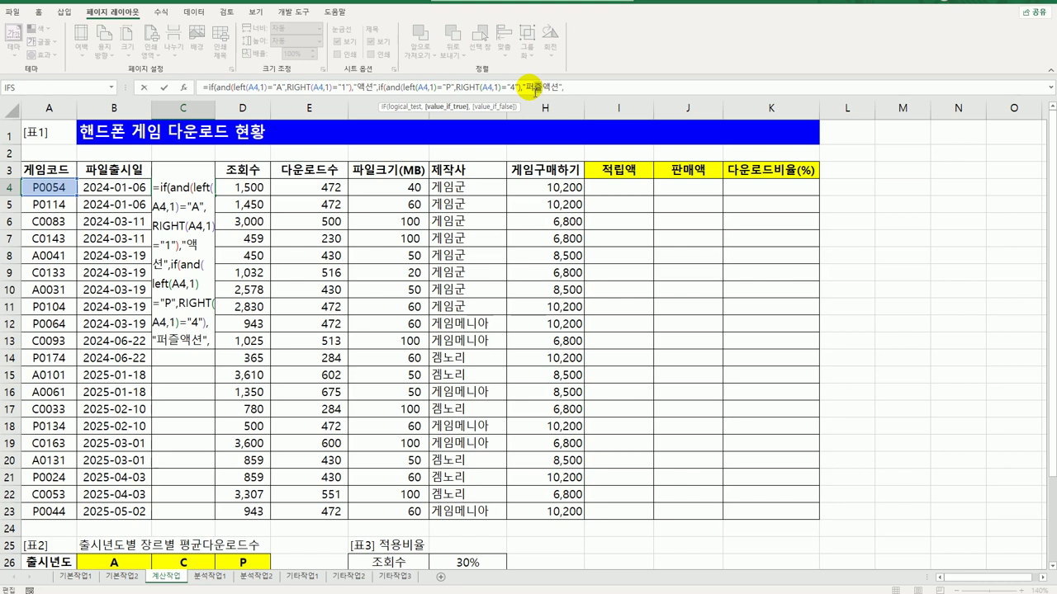
pyautogui.press('Delete')
pyautogui.press('Delete')
pyautogui.click(205, 339)
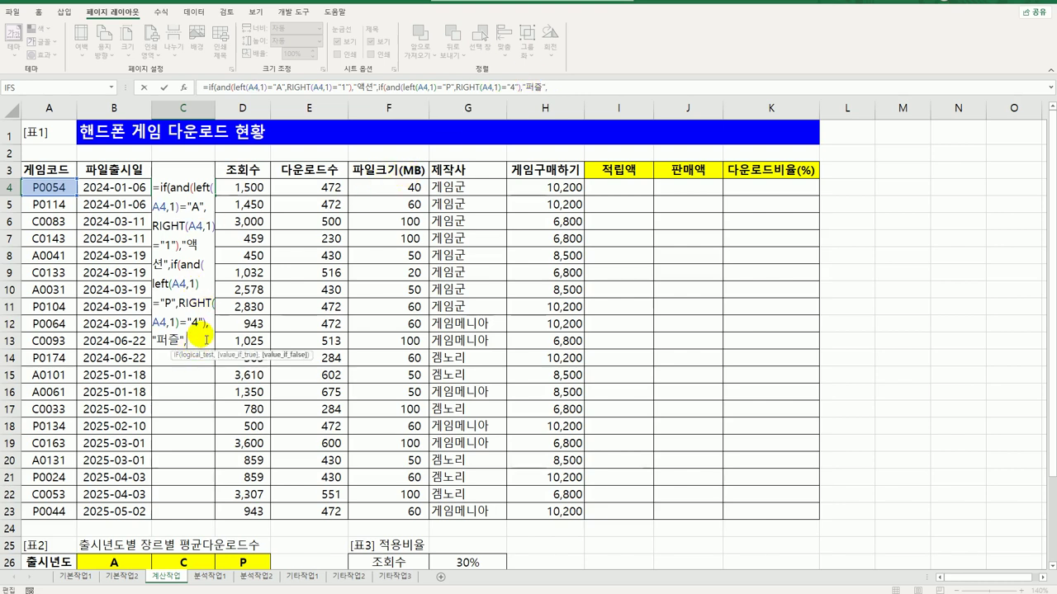
# - Complete the C4 formula with "아케이드" as the final false value and fill it down through C23
pyautogui.write('"아케이드')
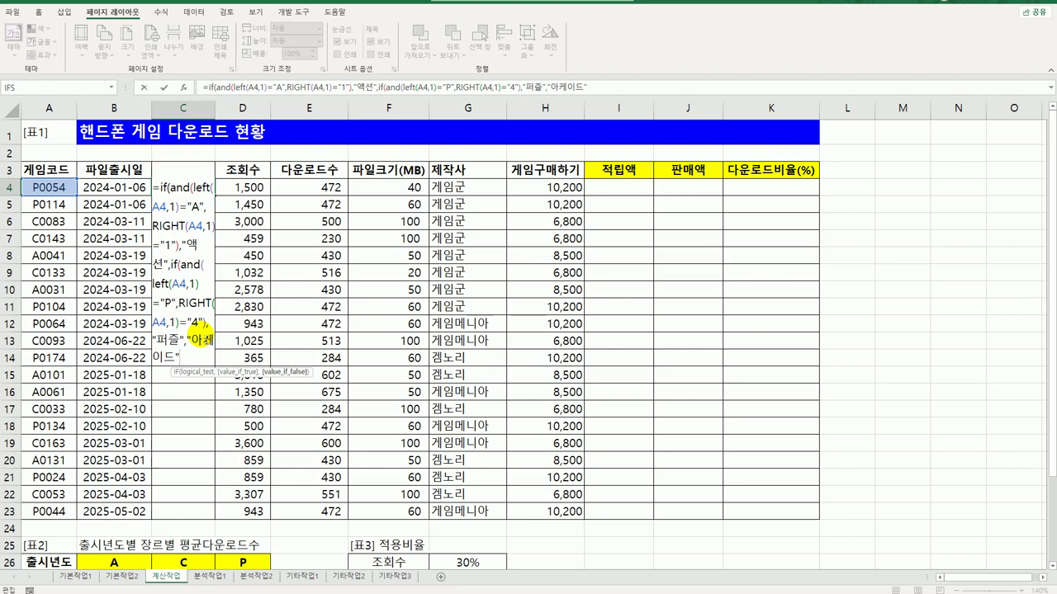
pyautogui.write('"))')
pyautogui.press('Return')
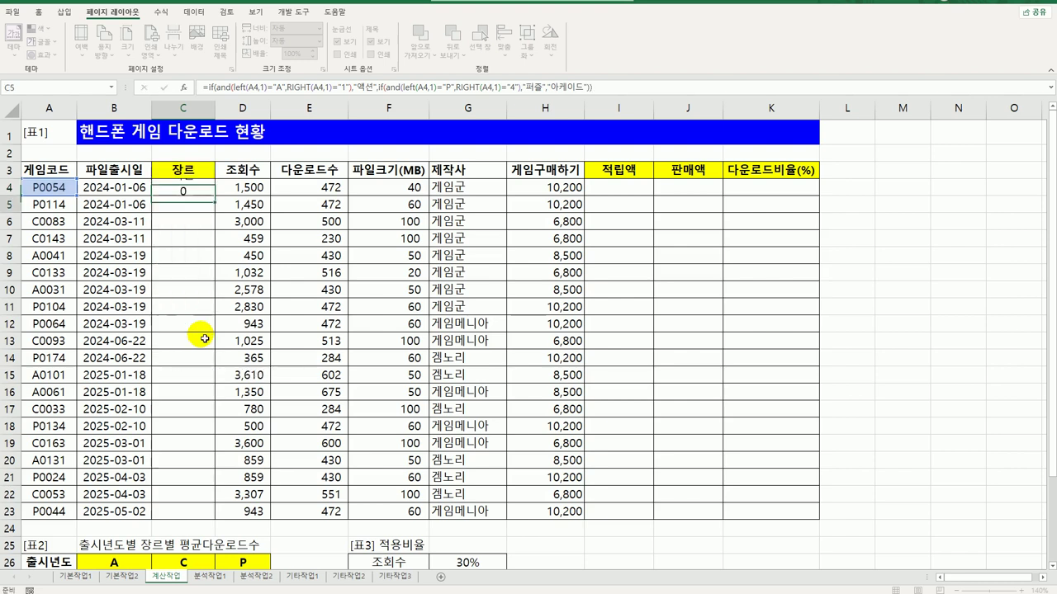
pyautogui.click(198, 191)
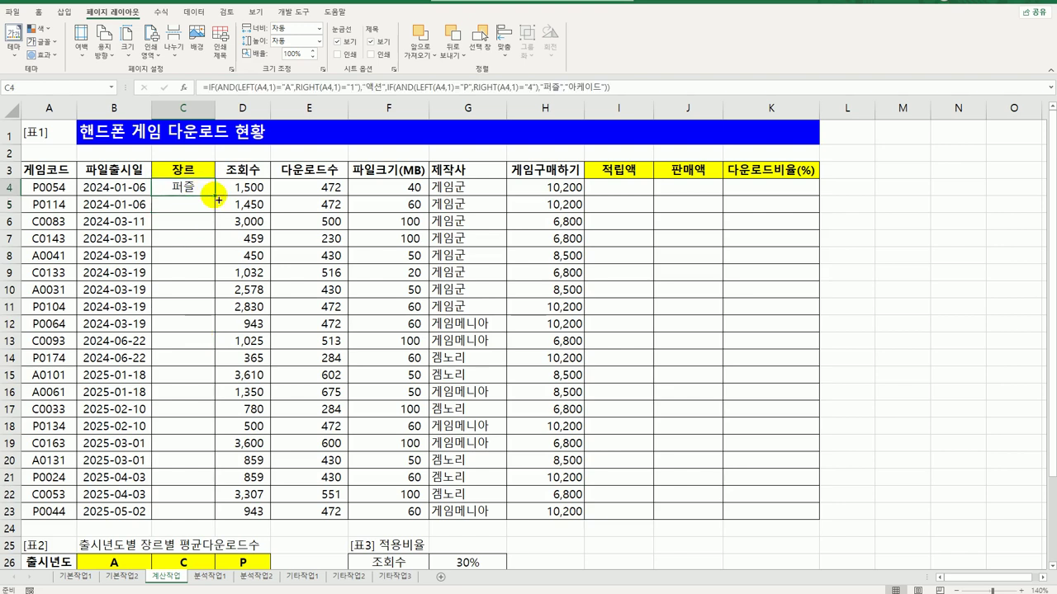
pyautogui.moveTo(216, 197); pyautogui.dragTo(182, 520)
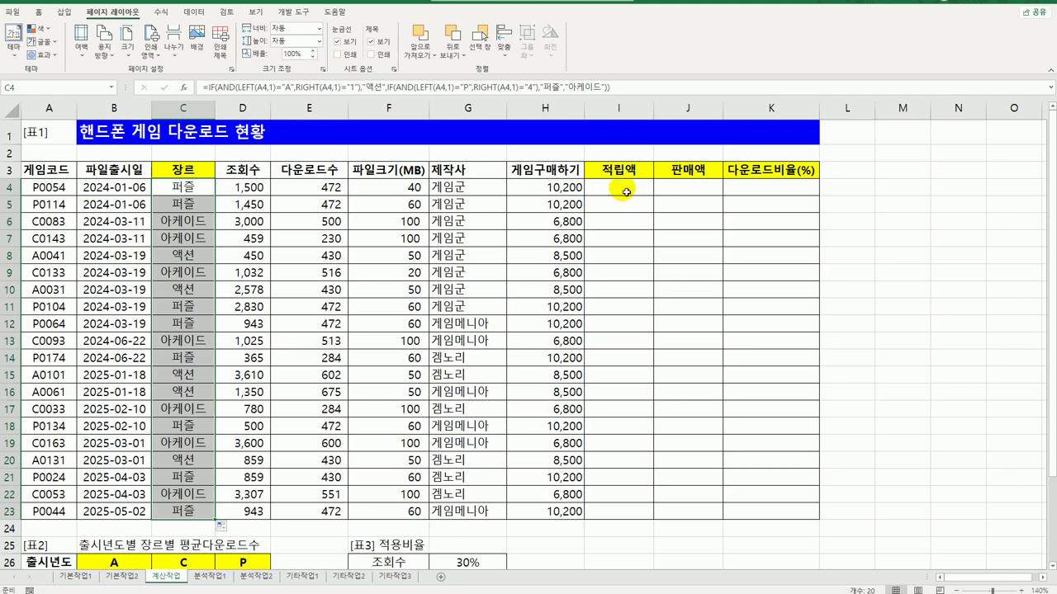
# - Examine the empty 적립액 column, the 조회수 and 다운로드수 values in row 4, and the 적용비율 cells G26:G27 in 표3
pyautogui.moveTo(627, 191); pyautogui.dragTo(603, 502)
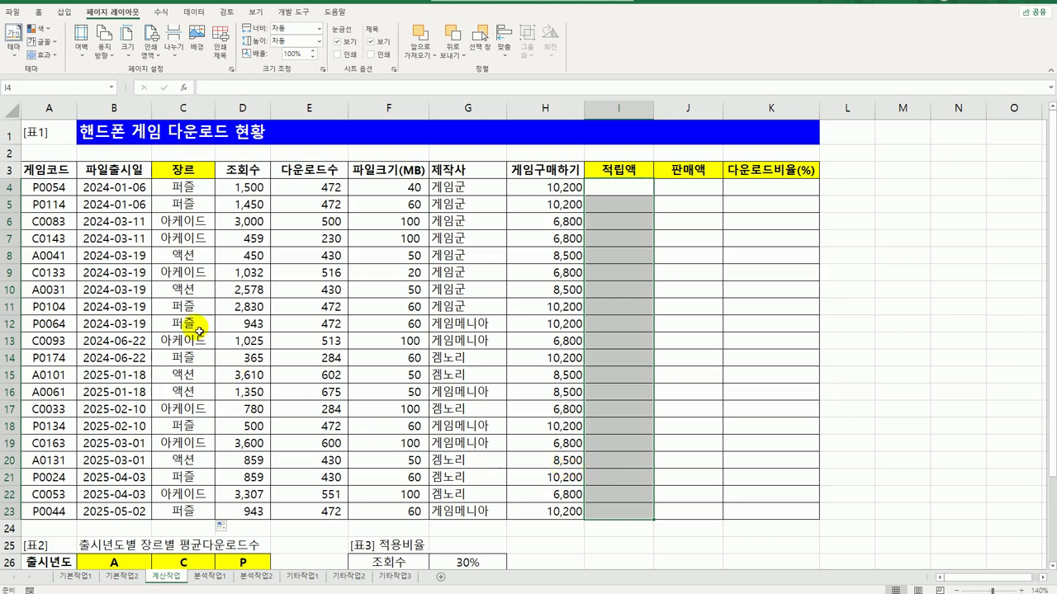
pyautogui.click(247, 187)
pyautogui.click(305, 188)
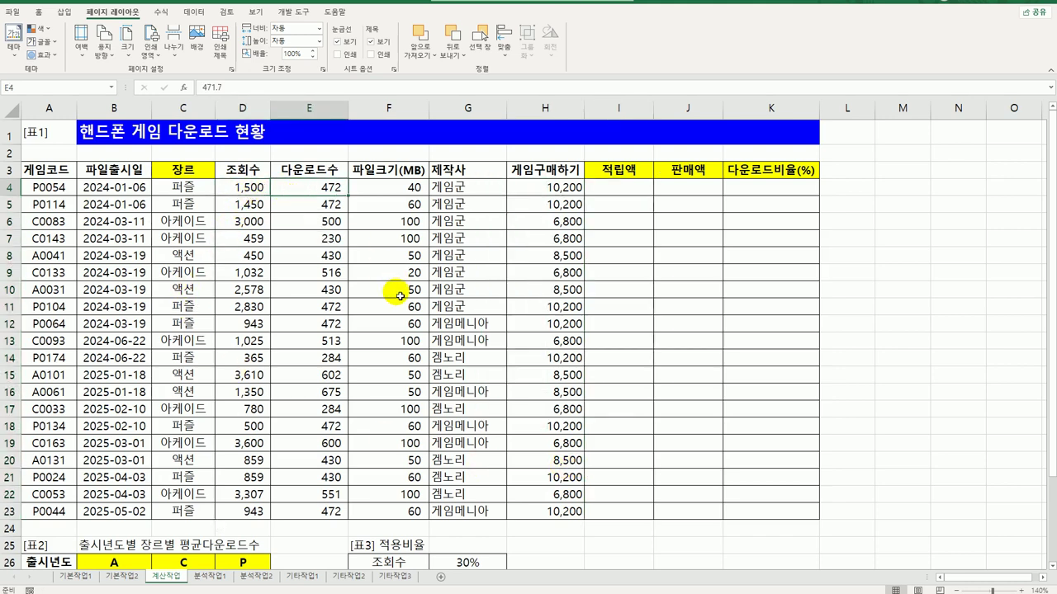
pyautogui.scroll(-3, 396, 292)
pyautogui.click(464, 420)
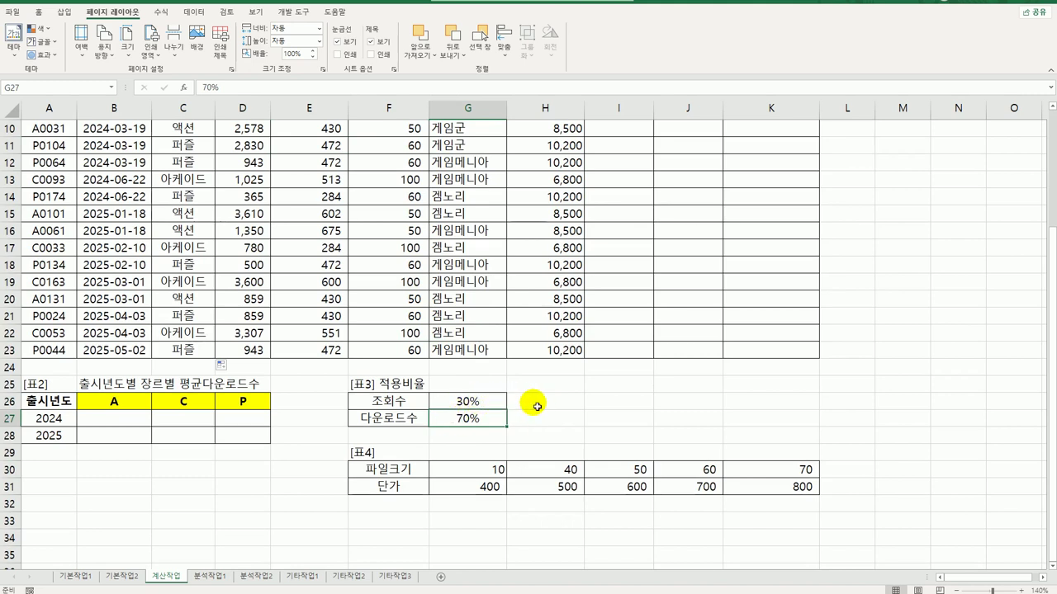
pyautogui.moveTo(412, 402); pyautogui.dragTo(468, 421)
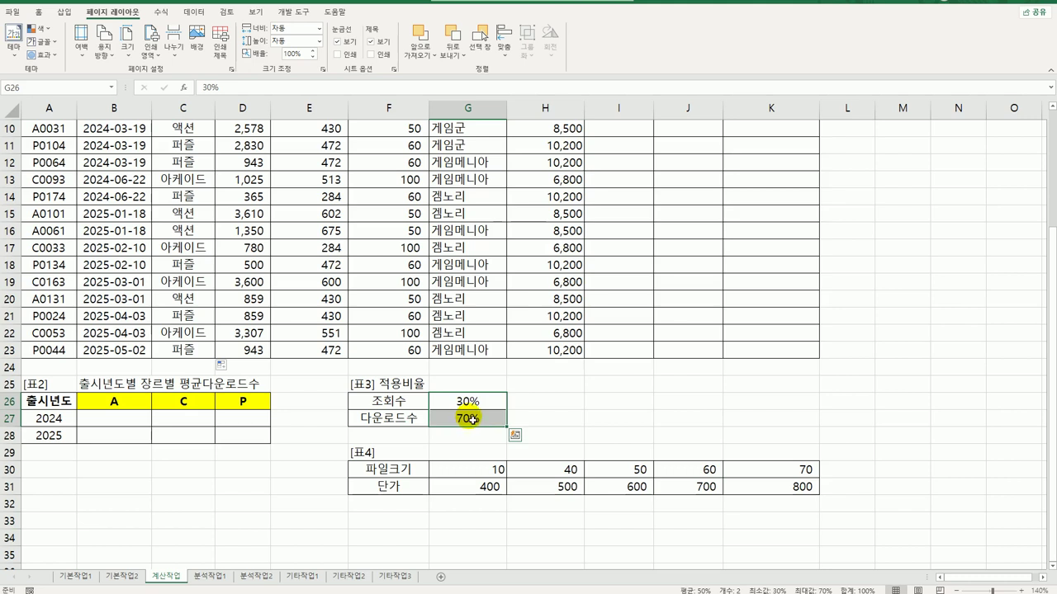
pyautogui.scroll(3, 468, 420)
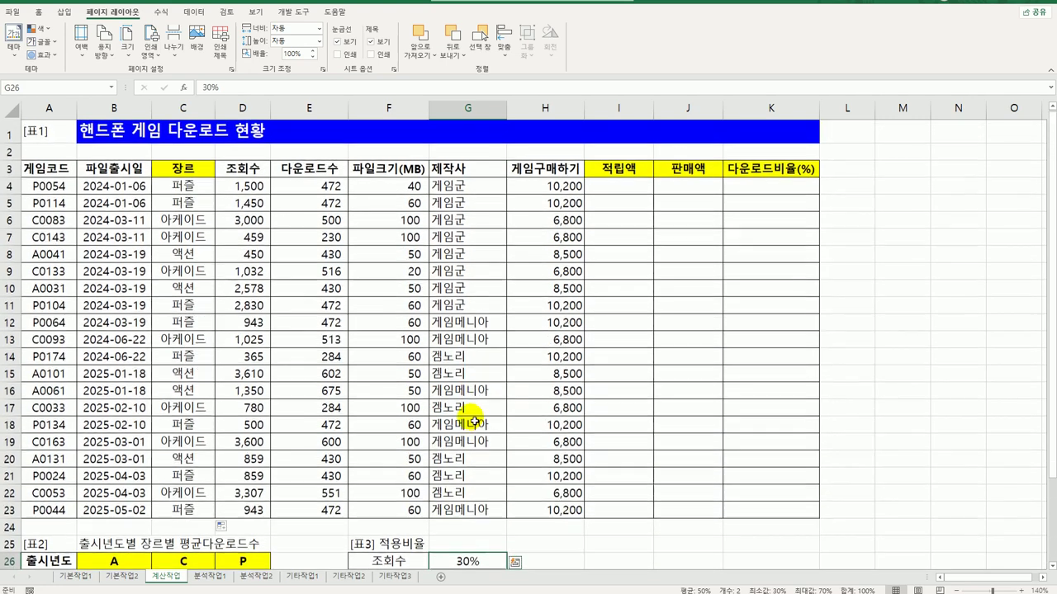
pyautogui.moveTo(252, 185); pyautogui.dragTo(309, 187)
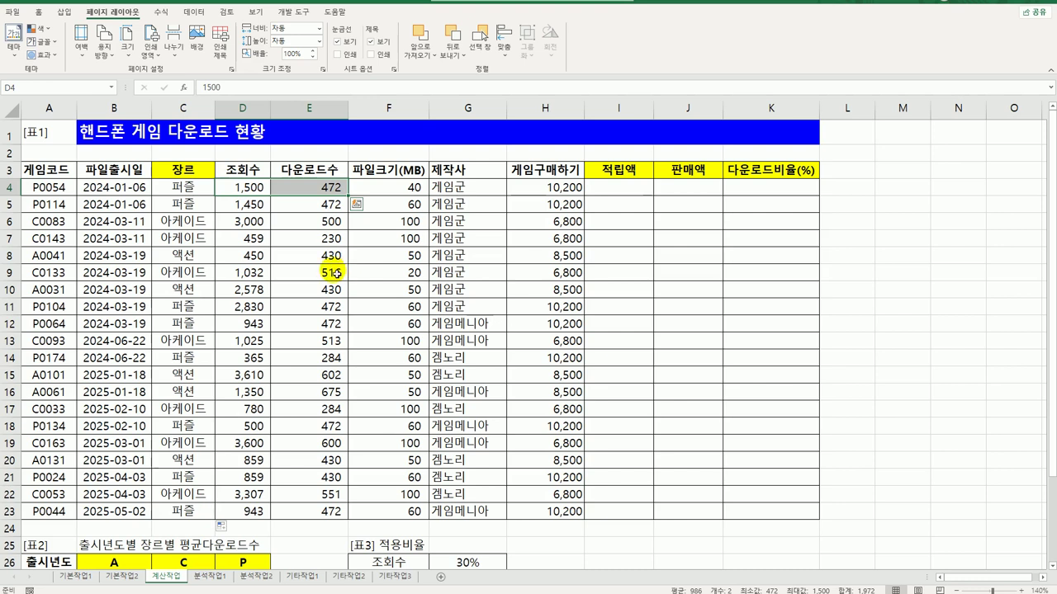
# - Start the 적립액 formula in I4 with ROUNDUP, leaving the number argument empty and setting the digits to -2
pyautogui.click(614, 188)
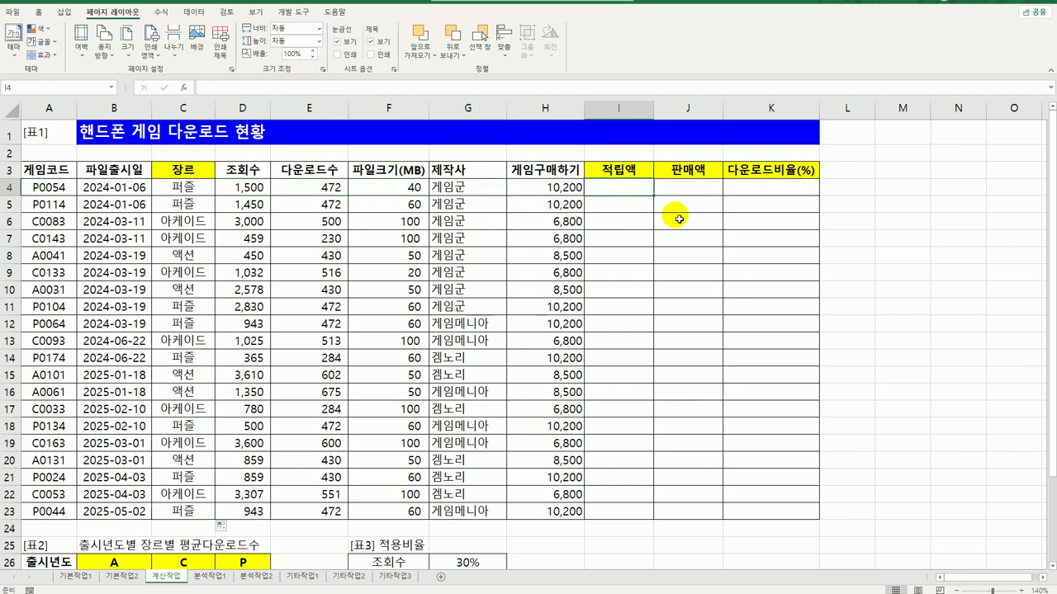
pyautogui.write('=')
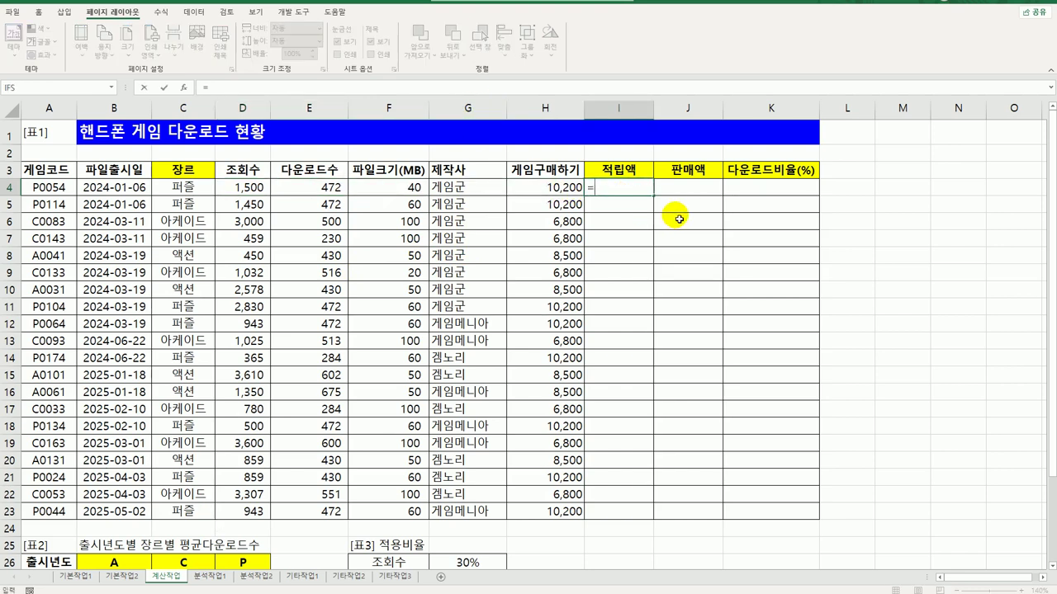
pyautogui.write('ㄱro')
pyautogui.click(673, 217)
pyautogui.press('Down')
pyautogui.press('Down')
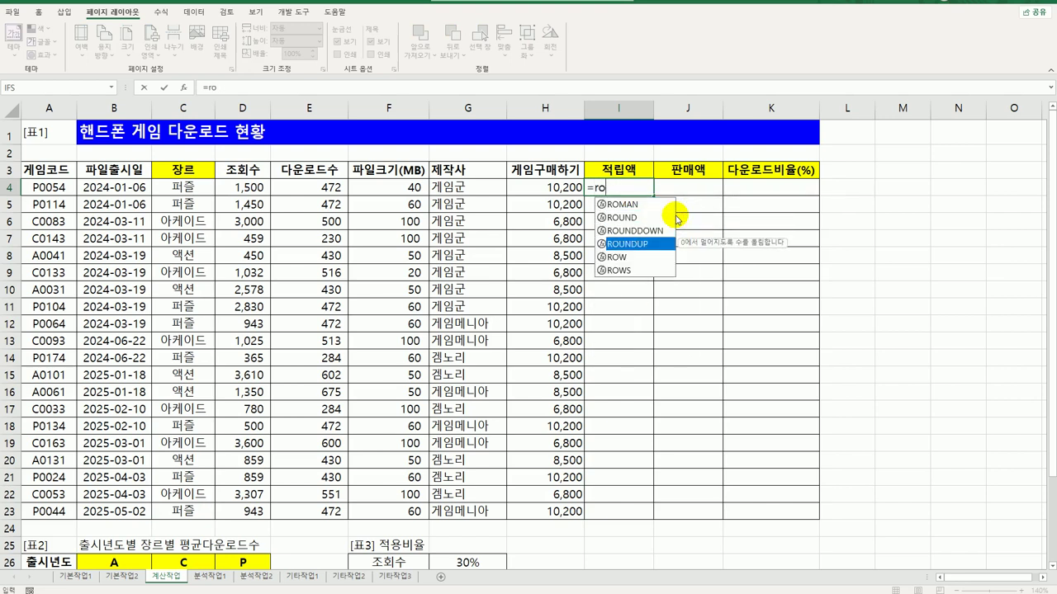
pyautogui.press('Tab')
pyautogui.write(', -2)')
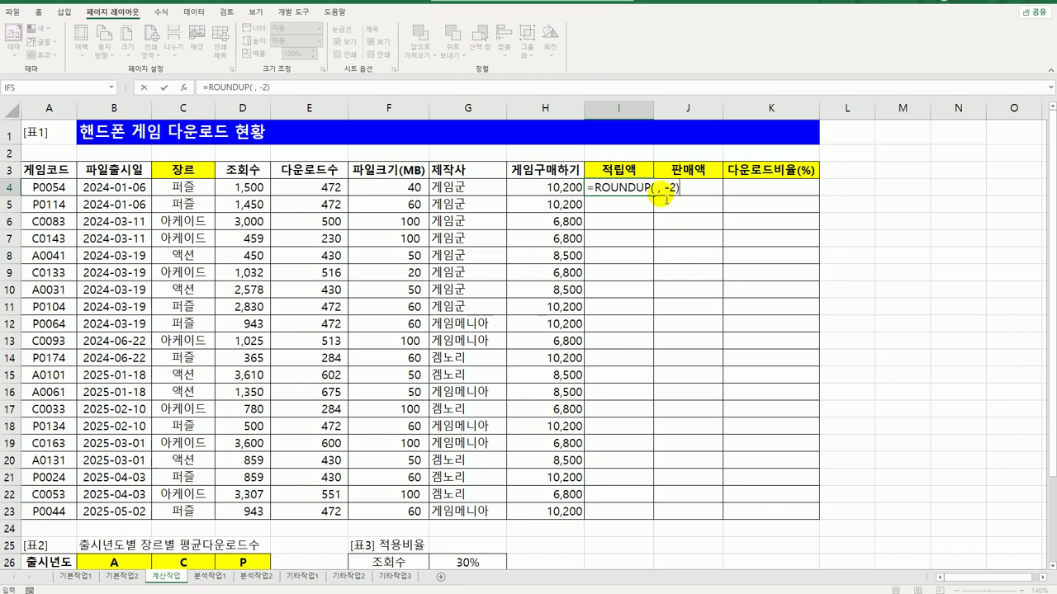
# - Nest SUMPRODUCT as ROUNDUP's number argument in I4, with D4:E4 as its first array
pyautogui.press('F2')
pyautogui.press('Left')
pyautogui.press('Left')
pyautogui.press('Left')
pyautogui.press('Left')
pyautogui.press('Left')
pyautogui.press('Left')
pyautogui.write('sum')
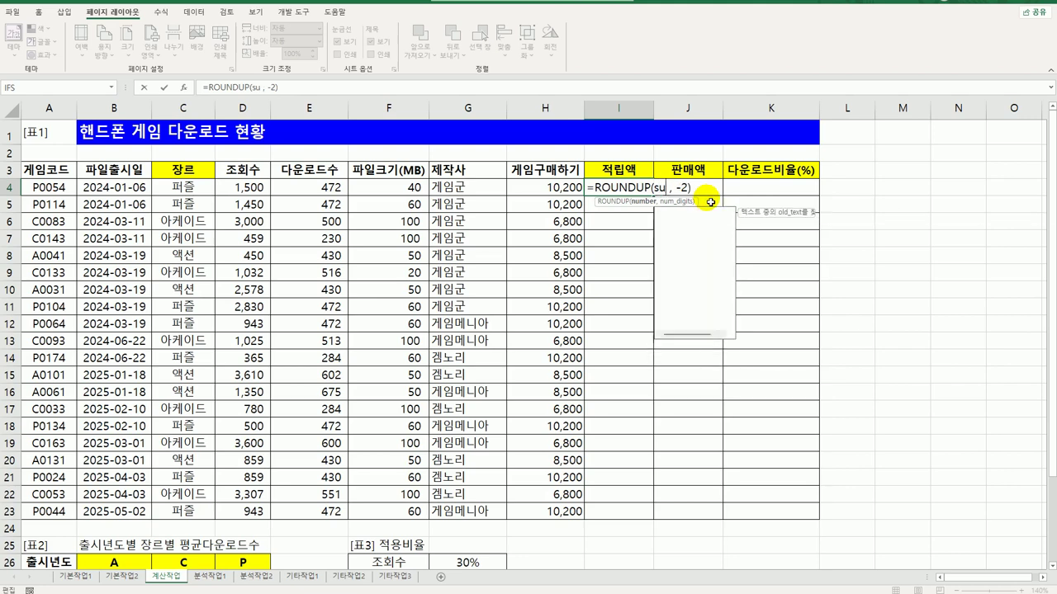
pyautogui.press('Down')
pyautogui.press('Down')
pyautogui.press('Down')
pyautogui.press('Tab')
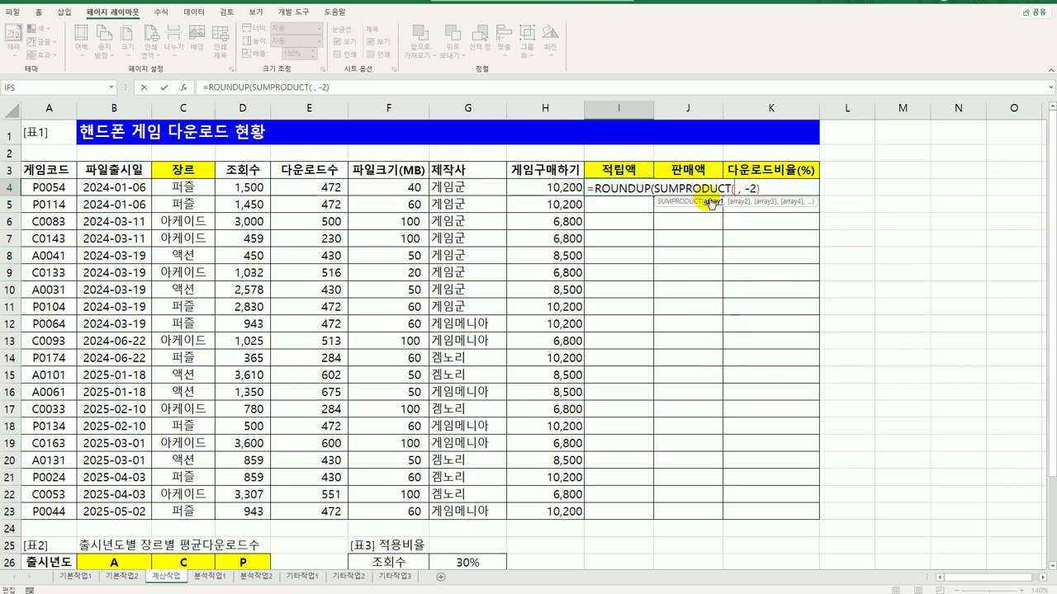
pyautogui.moveTo(260, 196); pyautogui.dragTo(313, 193)
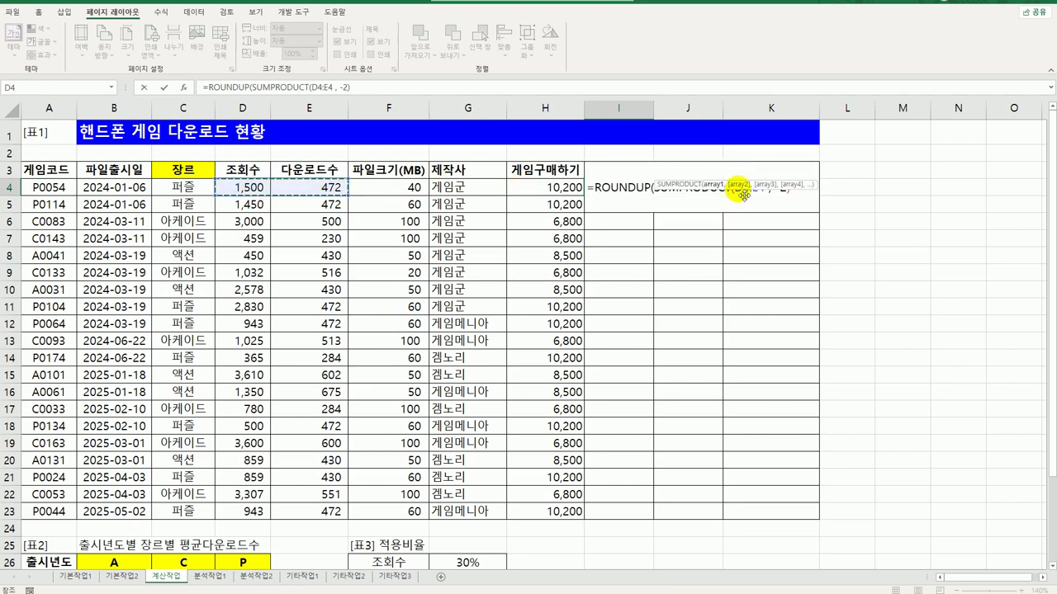
pyautogui.write(',')
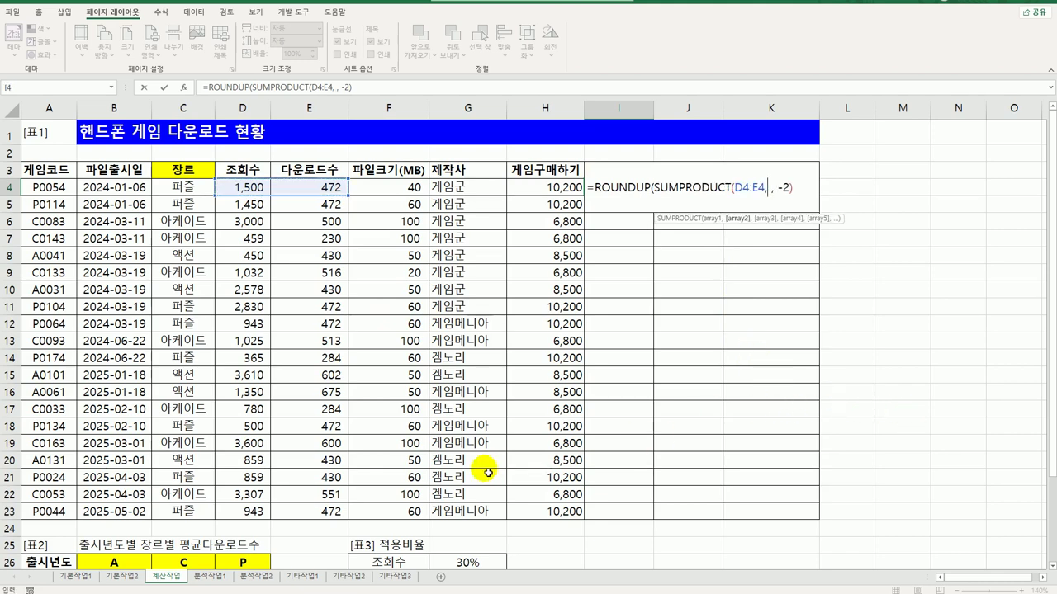
# - Add TRANSPOSE of the absolute range $G$26:$G$27 as SUMPRODUCT's second array and close both nested functions
pyautogui.scroll(-3, 489, 472)
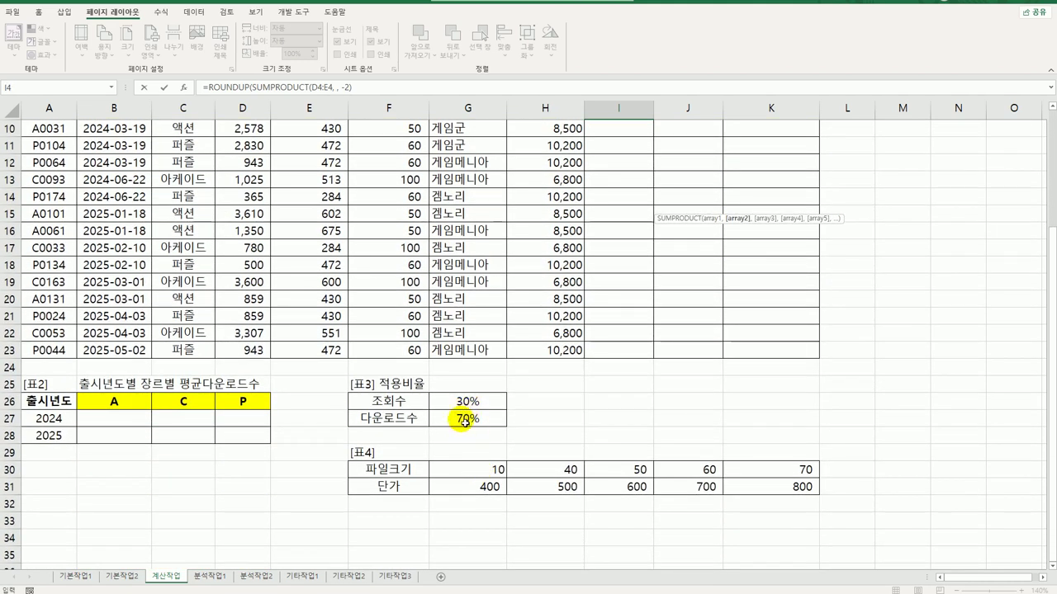
pyautogui.scroll(3, 491, 404)
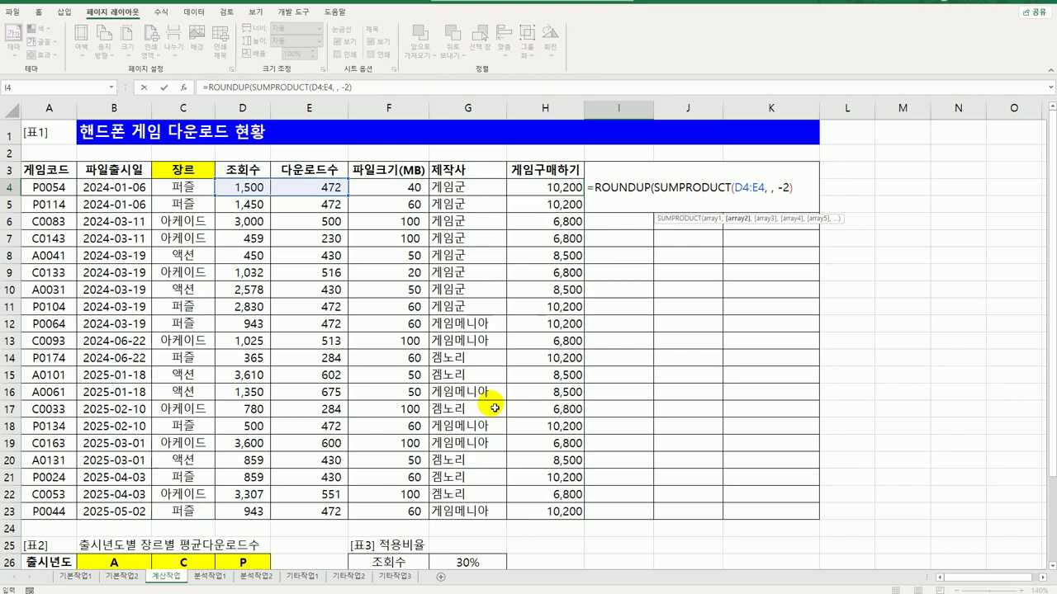
pyautogui.write('tr')
pyautogui.press('Tab')
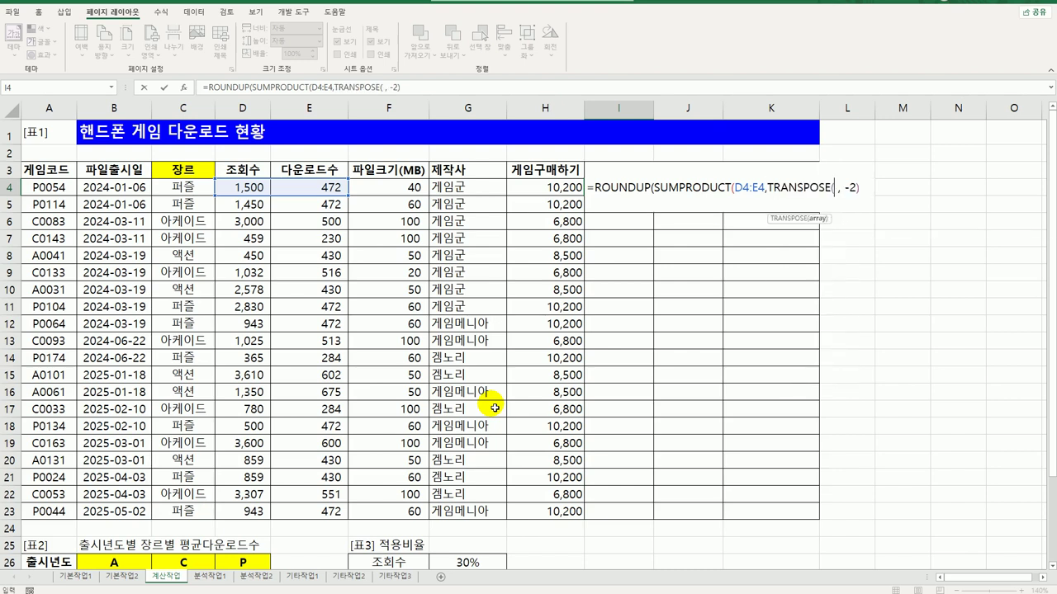
pyautogui.scroll(-3, 498, 412)
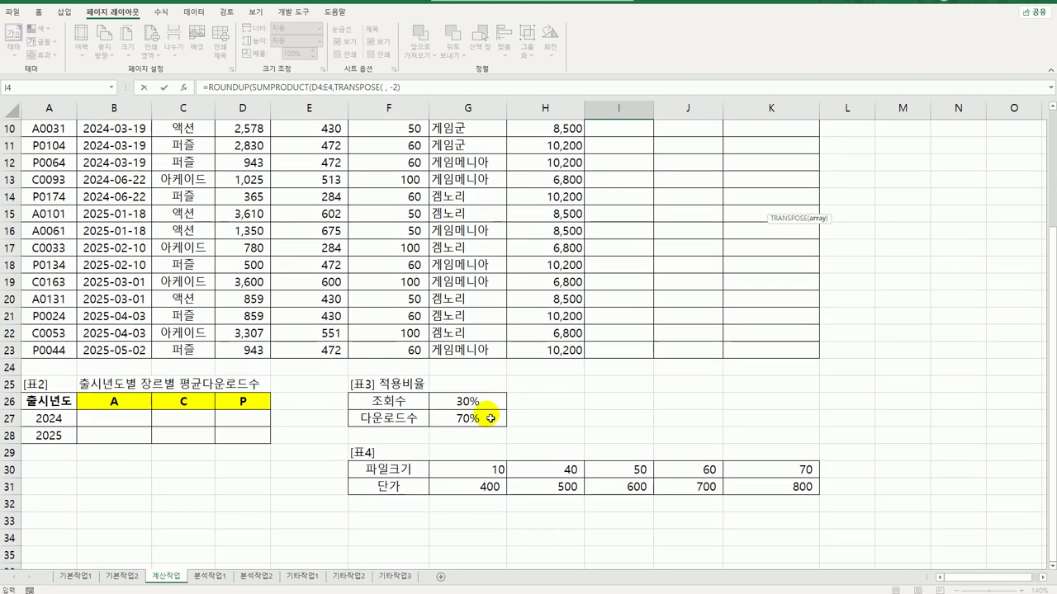
pyautogui.moveTo(467, 404); pyautogui.dragTo(481, 419)
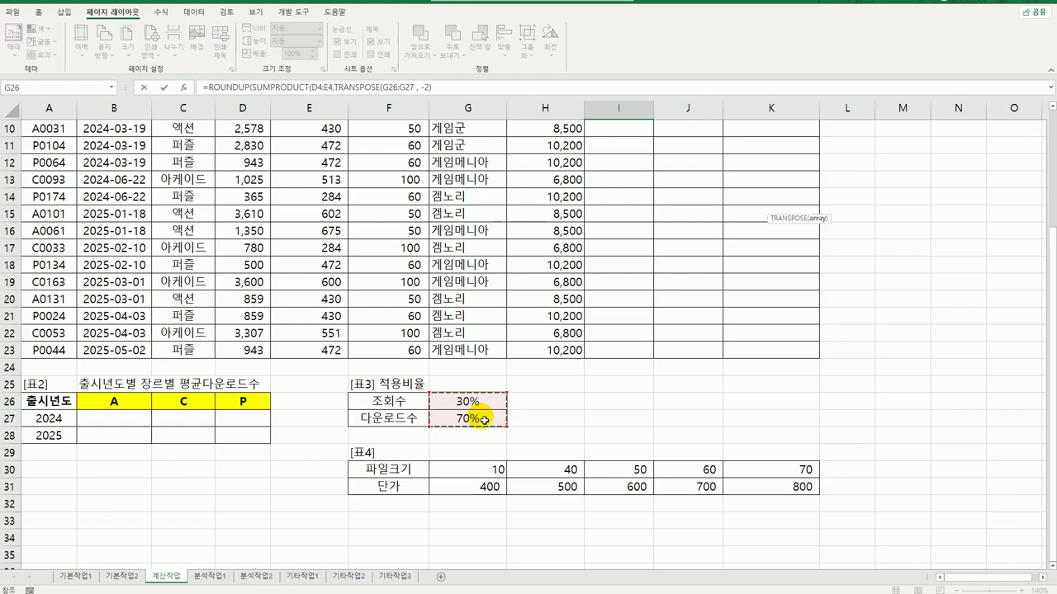
pyautogui.press('F4')
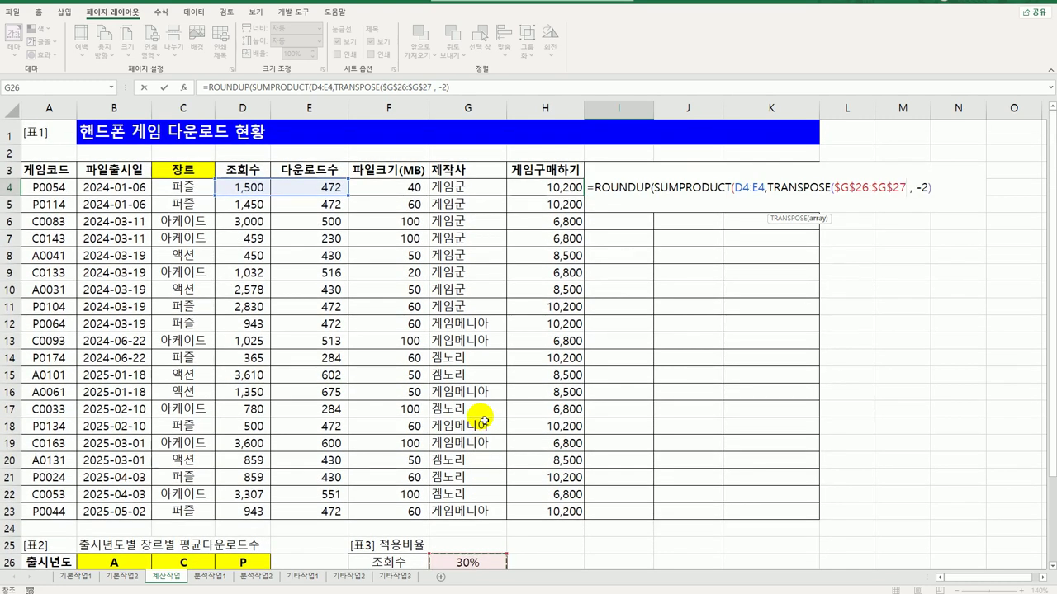
pyautogui.write(')')
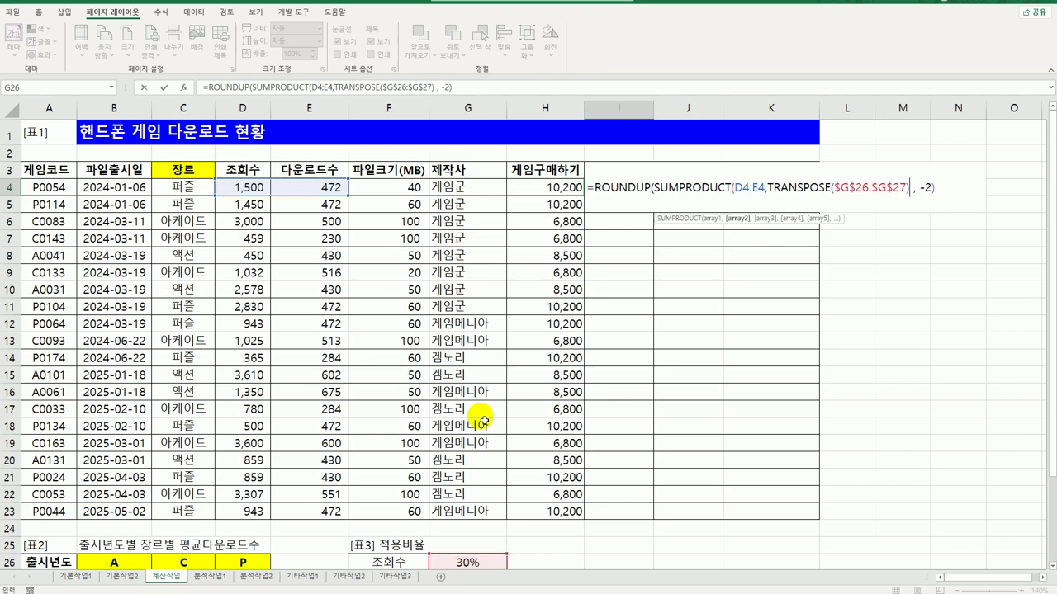
pyautogui.press('Right')
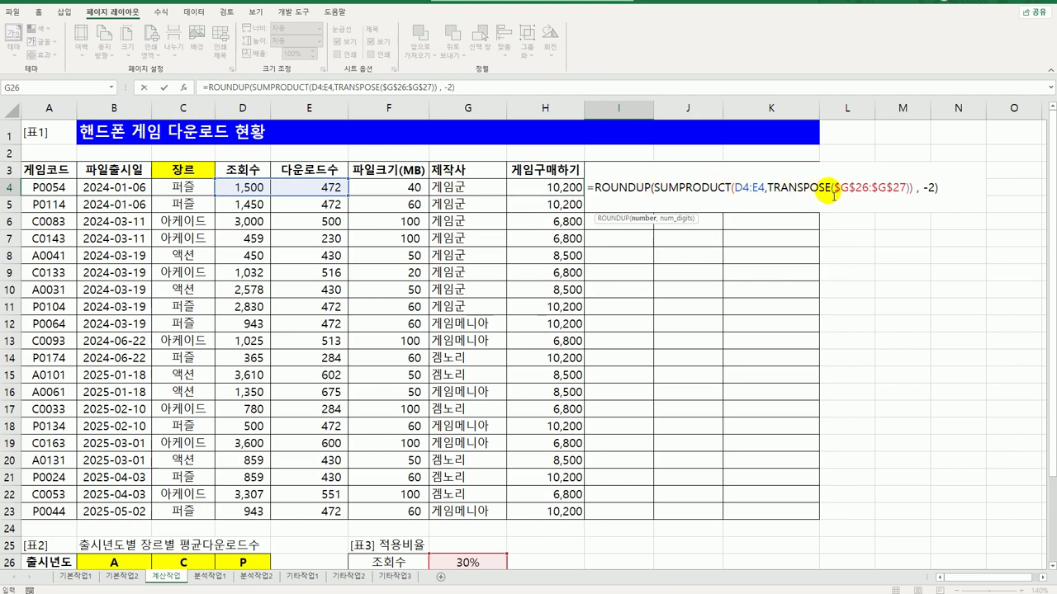
# - Enter the I4 formula as an array formula and fill it down through I23
pyautogui.click(949, 196)
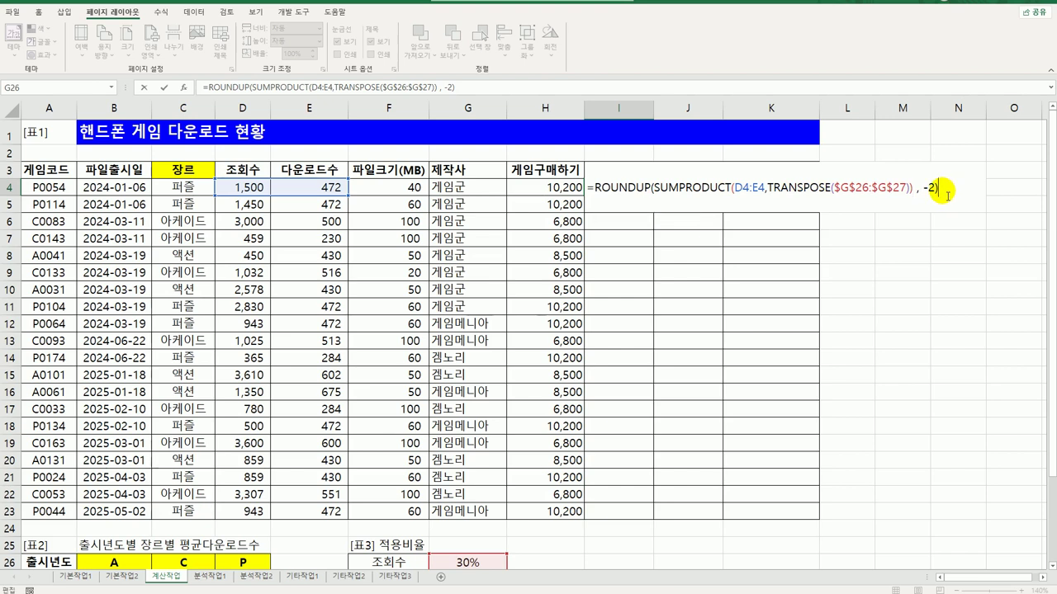
pyautogui.hotkey('ctrl', 'shift', 'Return')
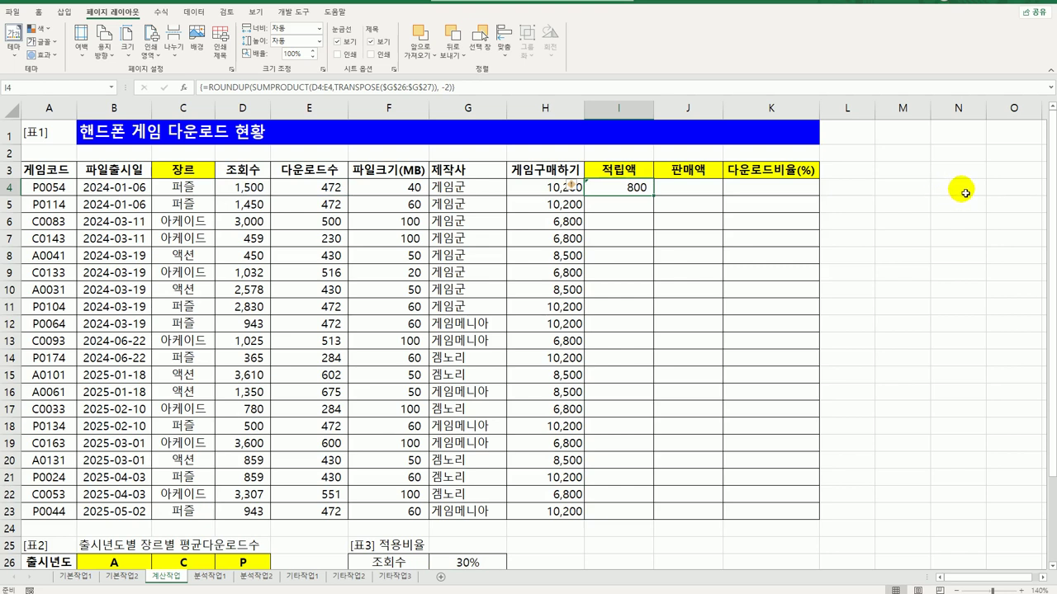
pyautogui.moveTo(657, 199); pyautogui.dragTo(652, 514)
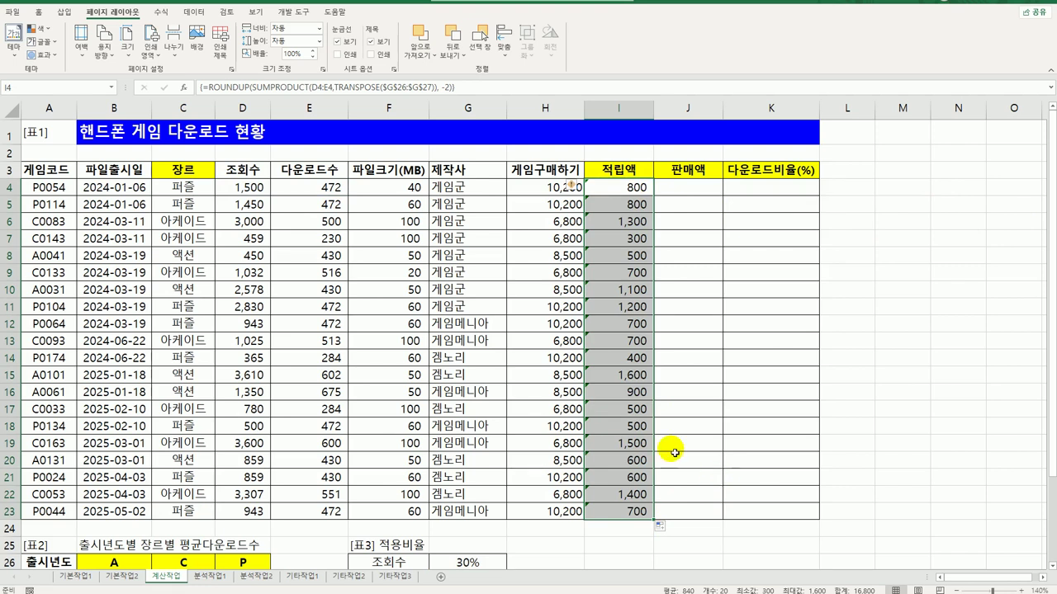
# - Ignore the formula errors flagged on the 적립액 cells I4:I23
pyautogui.click(575, 189)
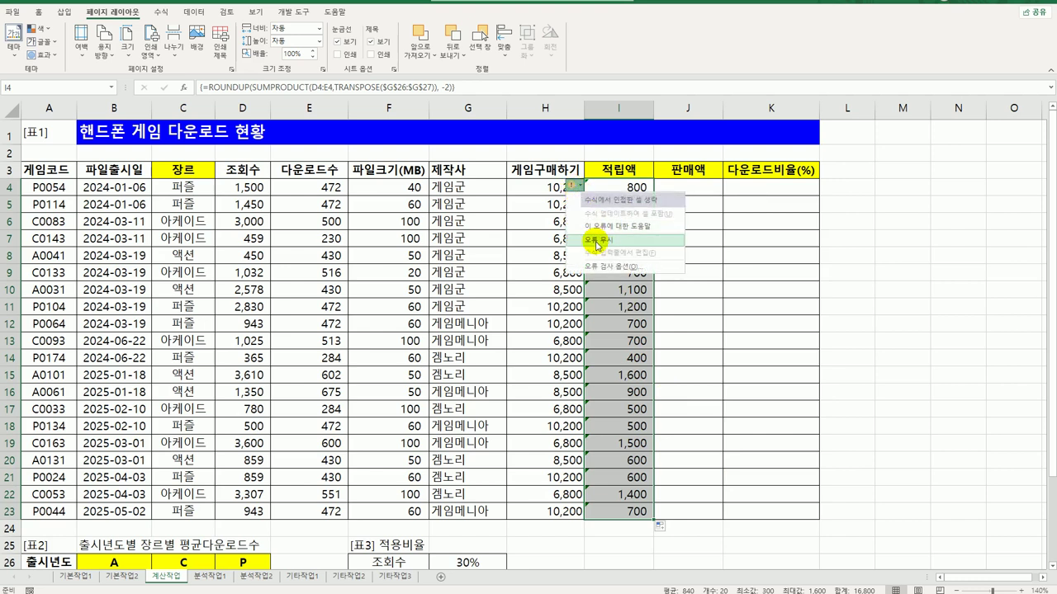
pyautogui.click(597, 242)
pyautogui.click(698, 190)
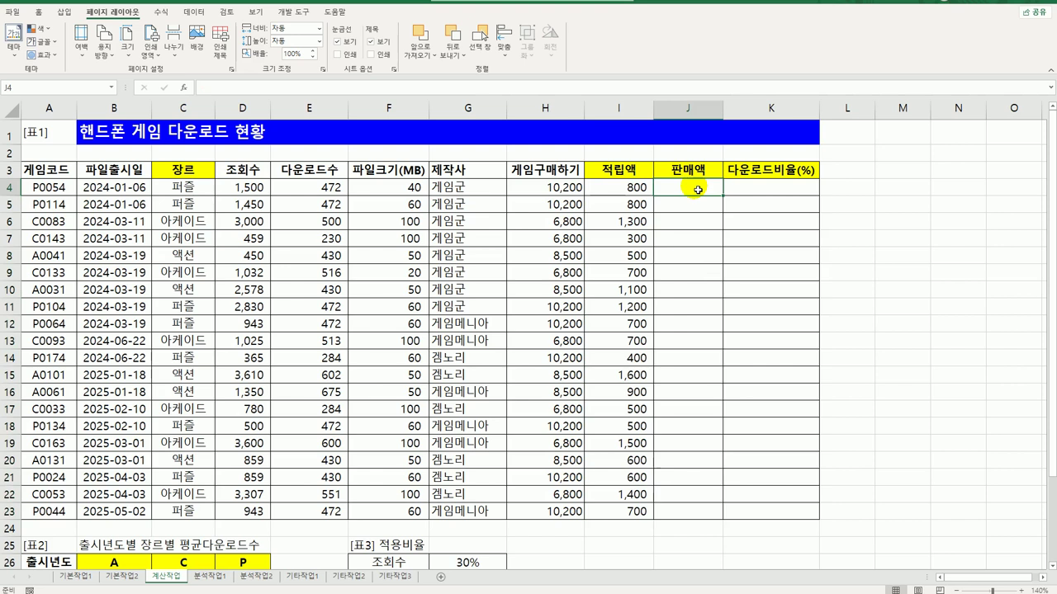
# - Examine the empty 판매액 column, the 파일크기 value in F4, and the 파일크기 and 단가 rows in 표4
pyautogui.scroll(-3, 685, 195)
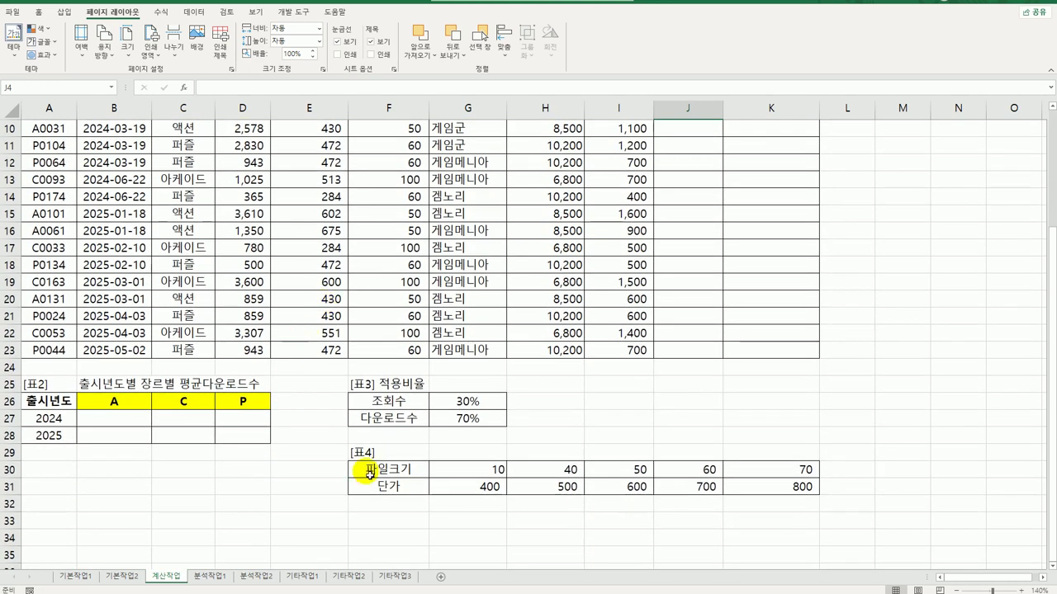
pyautogui.click(406, 472)
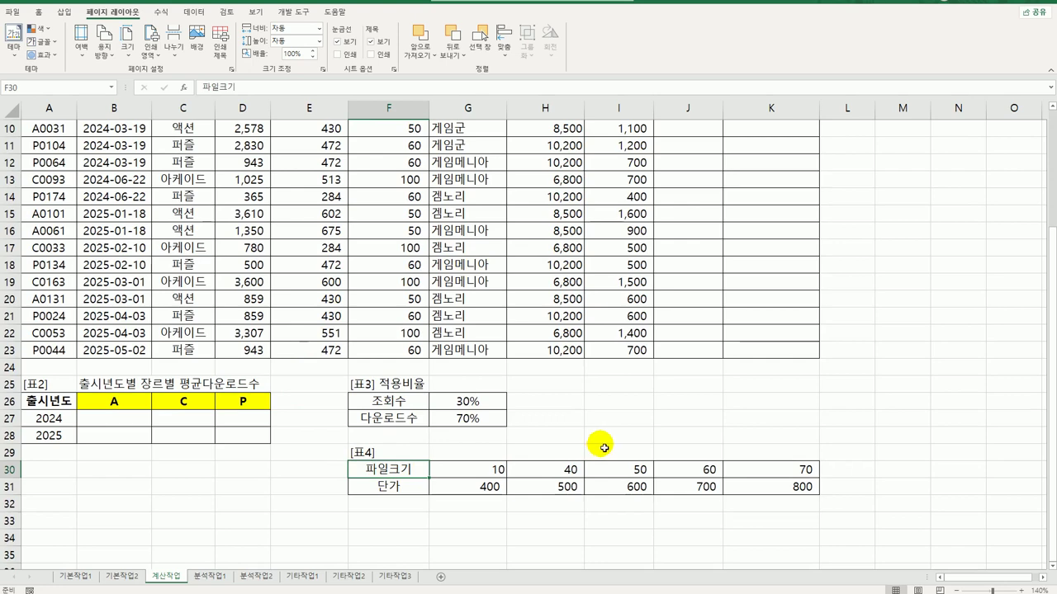
pyautogui.scroll(3, 652, 440)
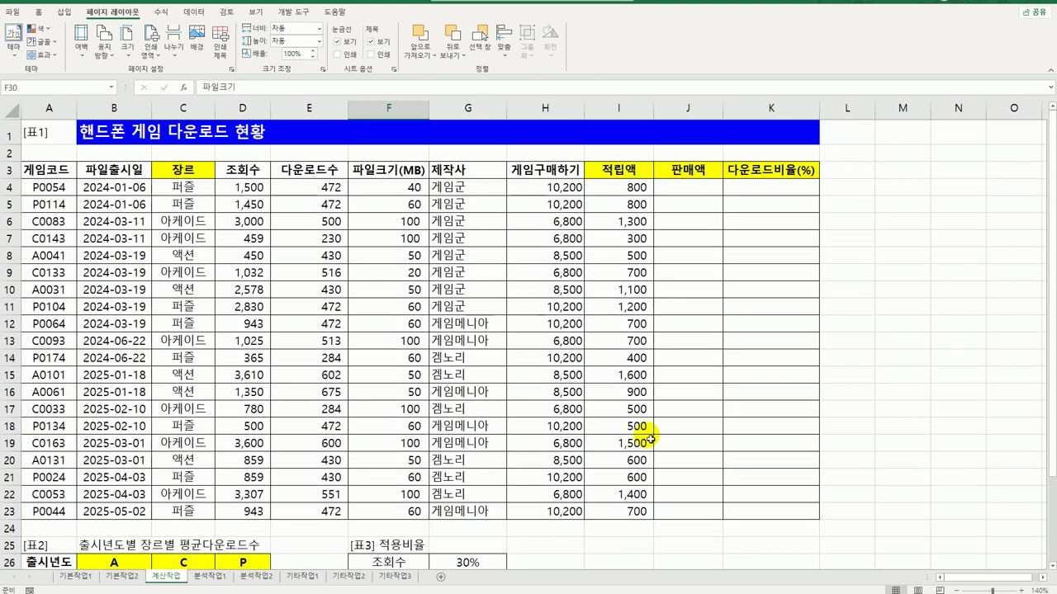
pyautogui.click(704, 192)
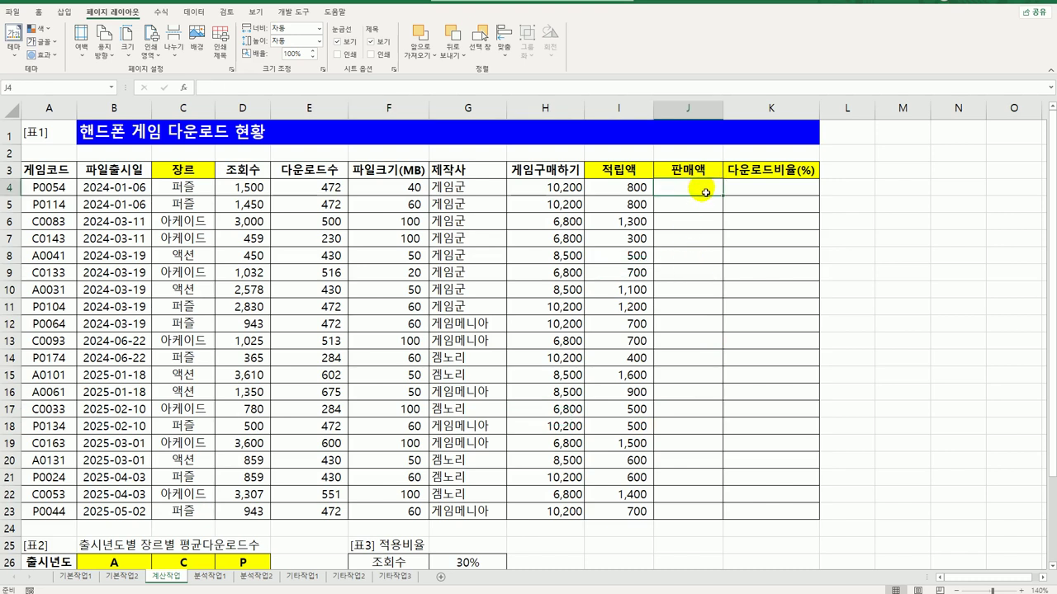
pyautogui.moveTo(706, 192); pyautogui.dragTo(695, 517)
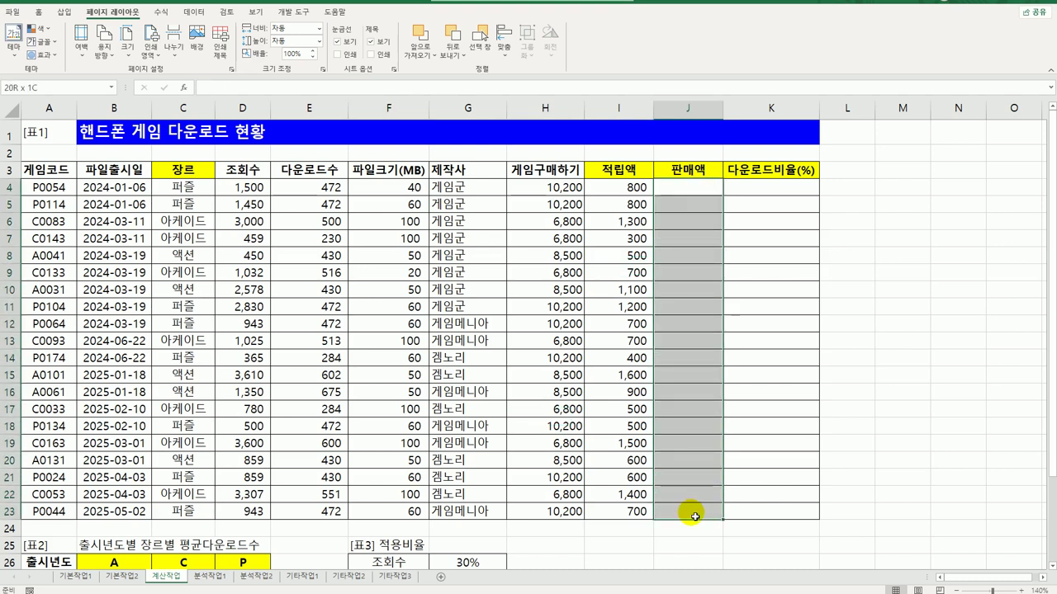
pyautogui.moveTo(695, 516); pyautogui.dragTo(695, 517)
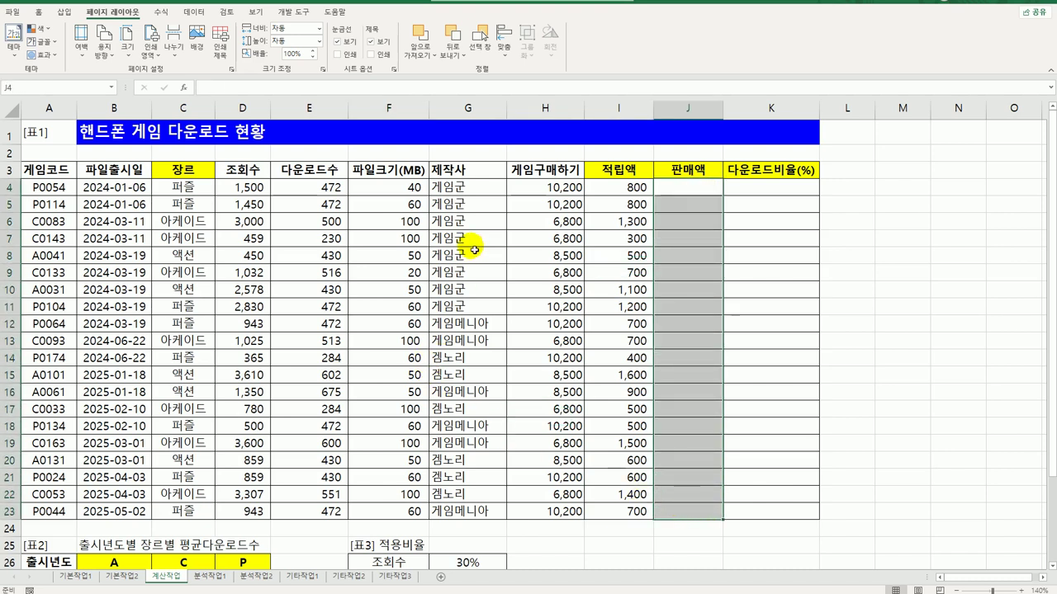
pyautogui.click(402, 192)
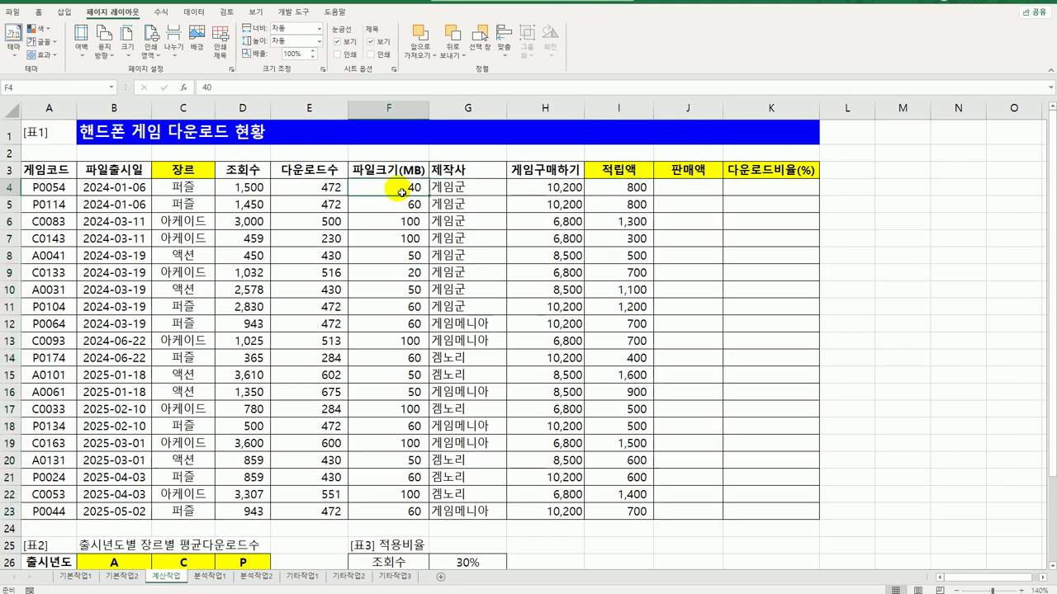
pyautogui.scroll(-3, 446, 332)
pyautogui.moveTo(468, 486); pyautogui.dragTo(774, 488)
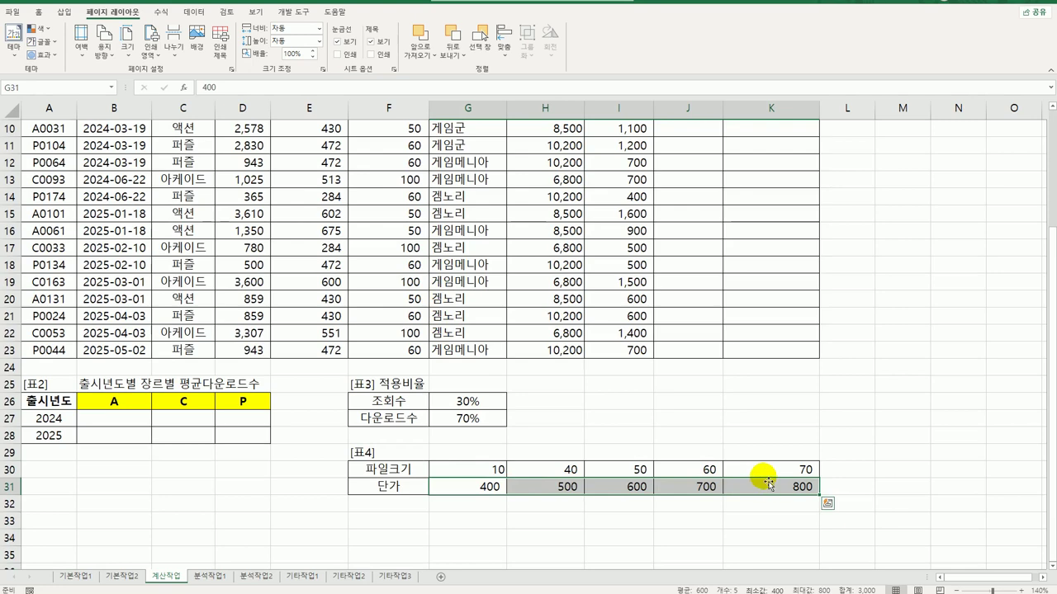
pyautogui.scroll(3, 767, 478)
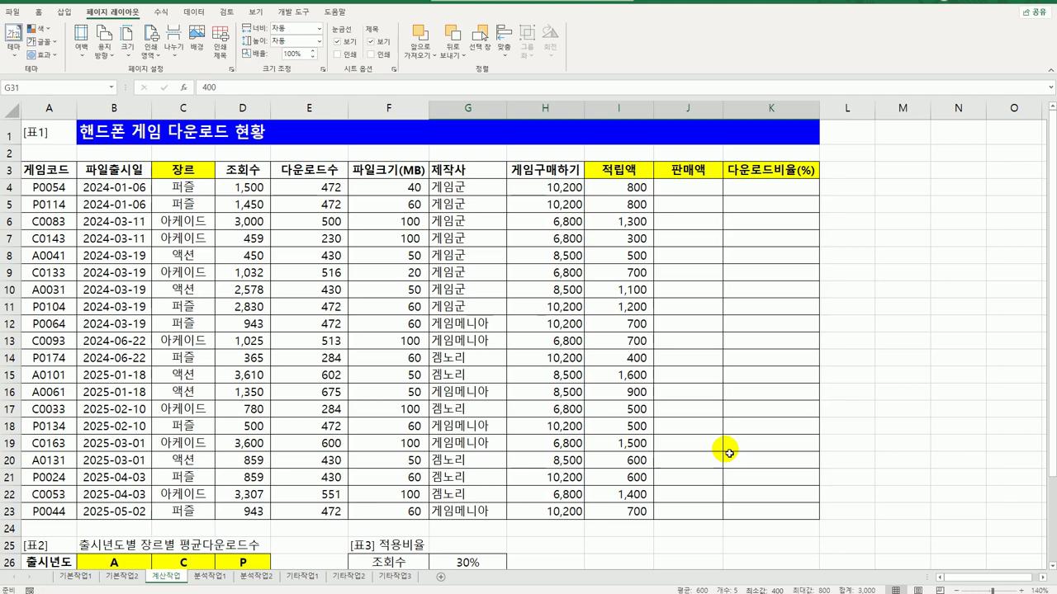
pyautogui.scroll(-3, 729, 453)
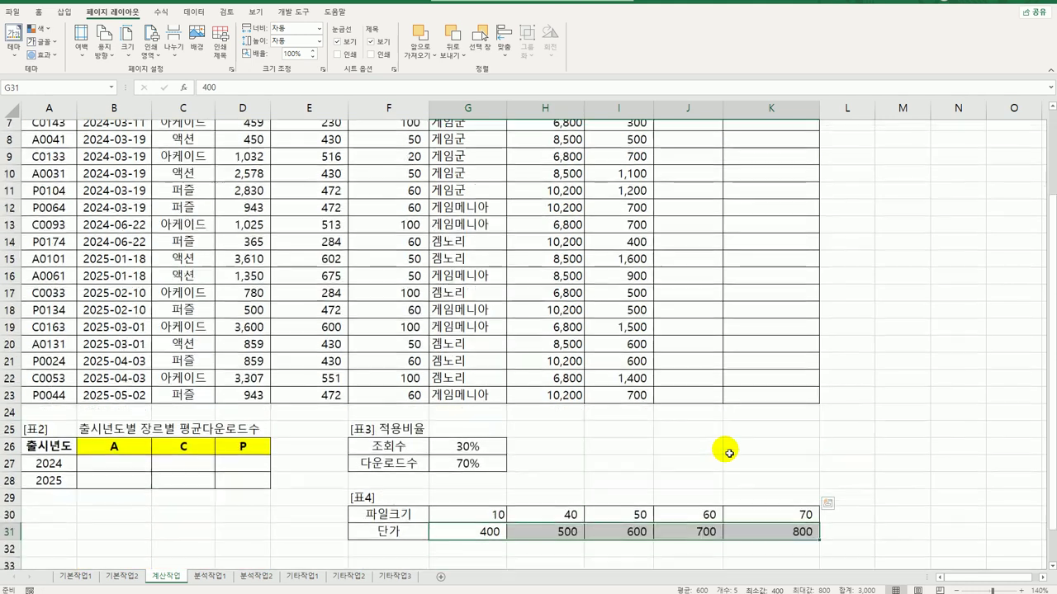
pyautogui.scroll(3, 731, 448)
# - Start an XLOOKUP formula in 판매액 cell J4 with the 파일크기 cell F4 as the lookup value
pyautogui.click(701, 197)
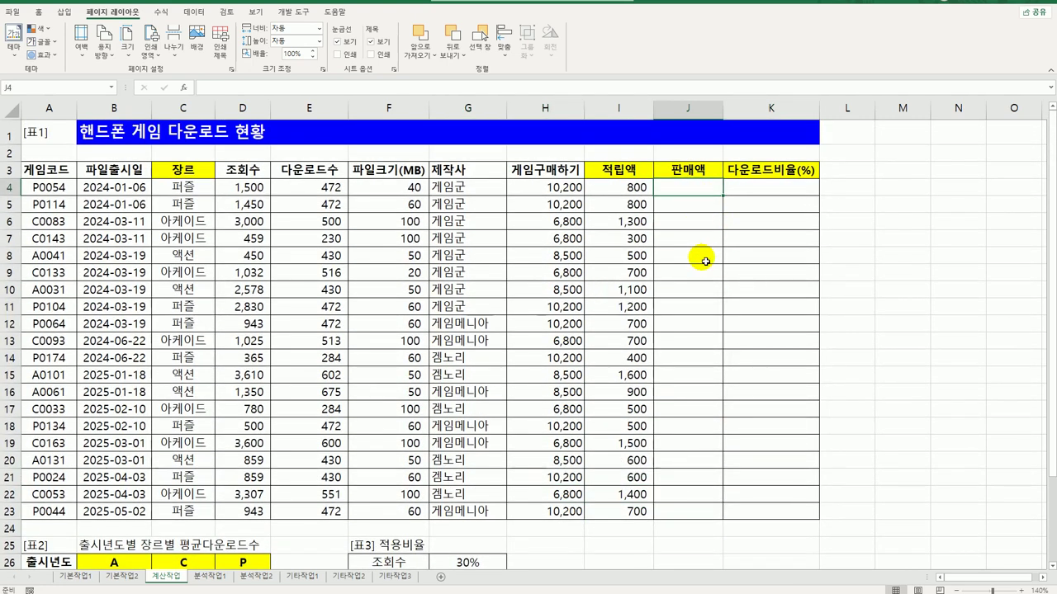
pyautogui.write('=')
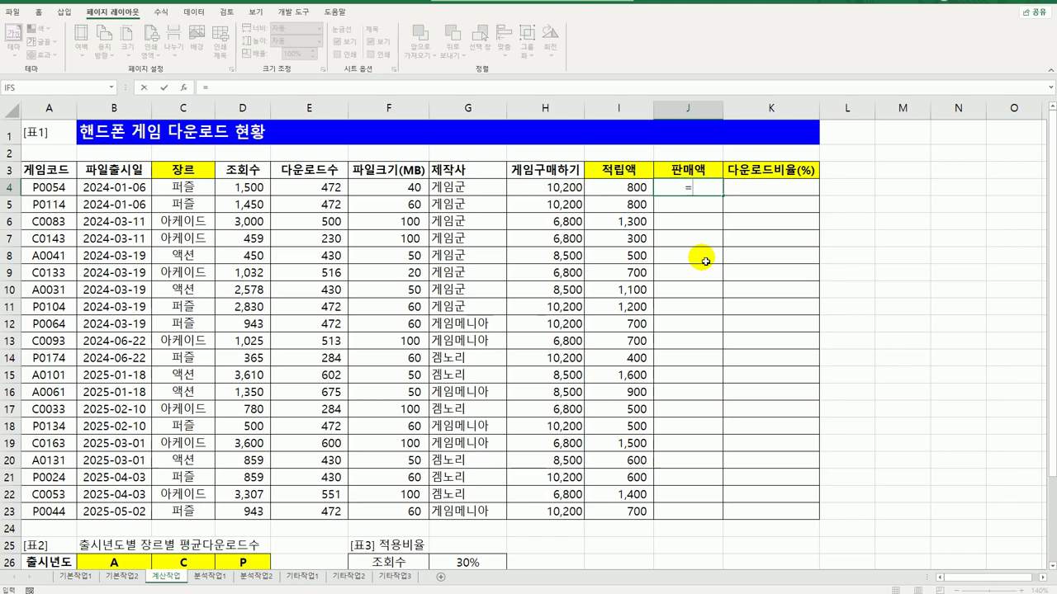
pyautogui.scroll(-3, 706, 262)
pyautogui.scroll(3, 700, 261)
pyautogui.write('xl')
pyautogui.press('Tab')
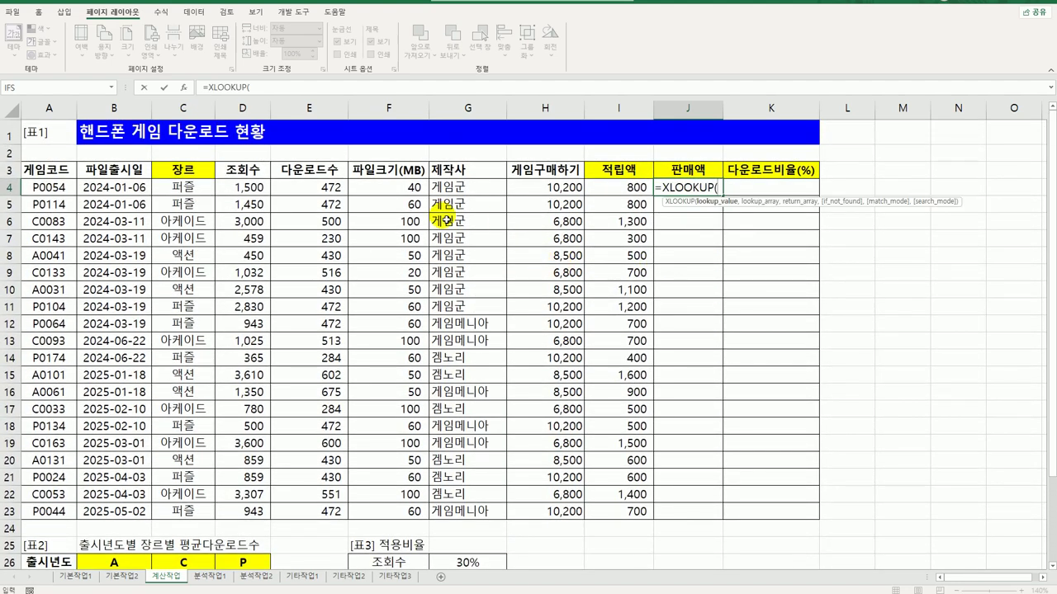
pyautogui.click(422, 189)
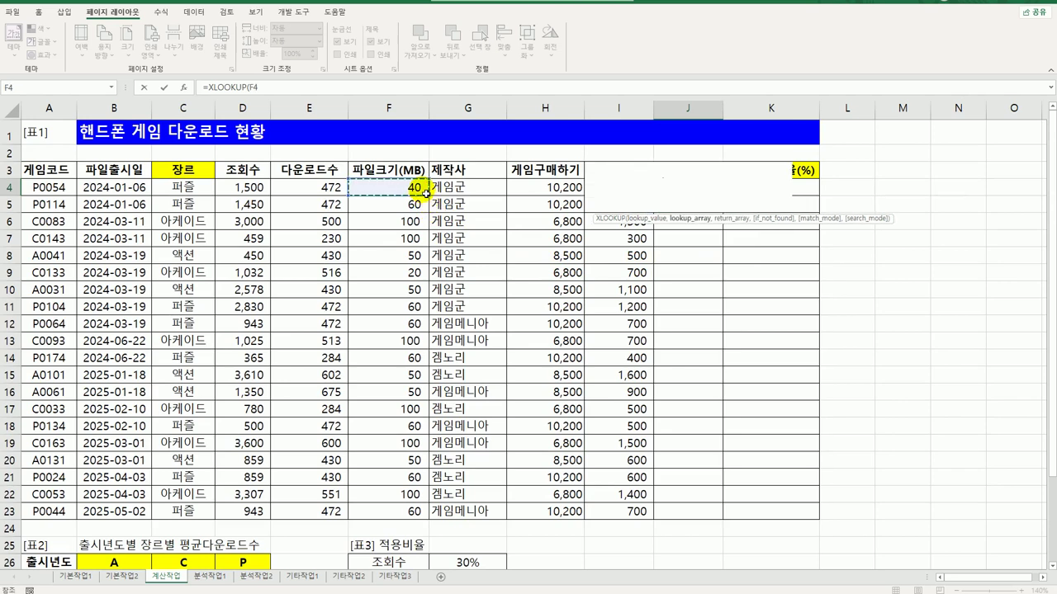
# - Add 표4's 파일크기 row as XLOOKUP's lookup array, using the absolute range $G$30:$K$30
pyautogui.write(',')
pyautogui.scroll(-3, 413, 201)
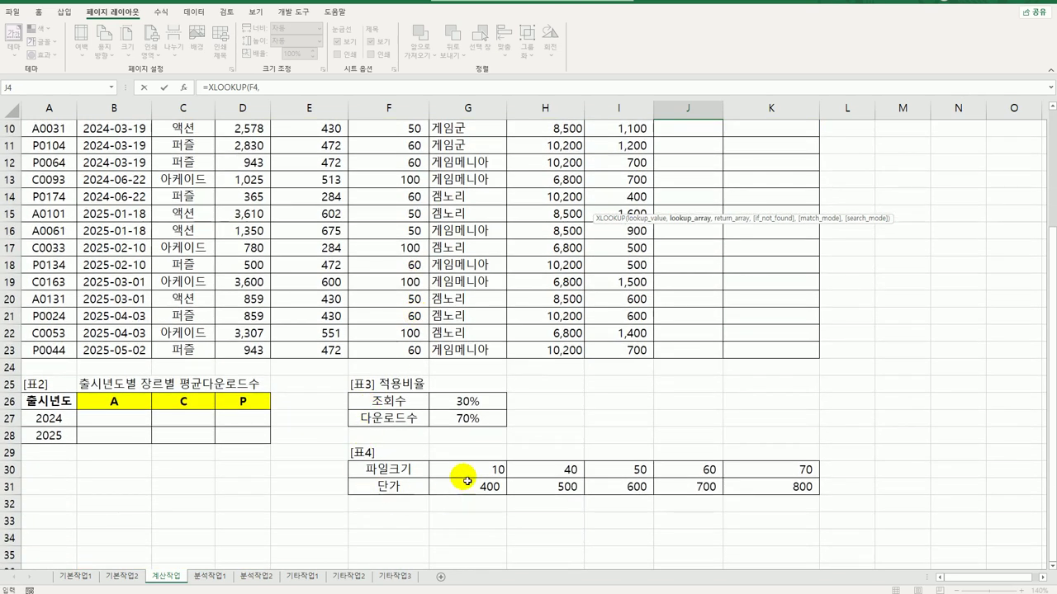
pyautogui.moveTo(487, 469); pyautogui.dragTo(759, 468)
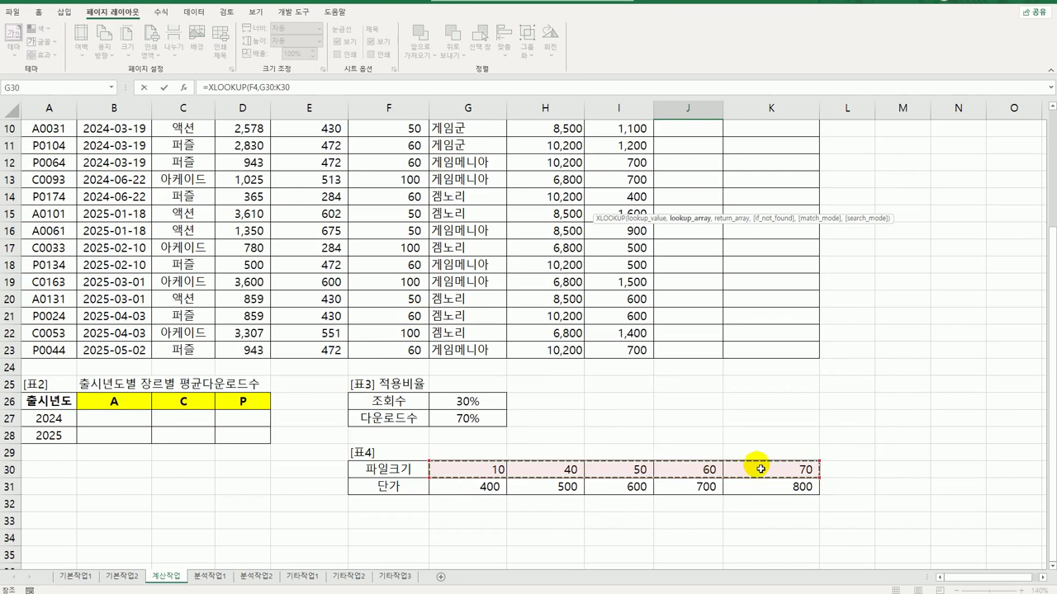
pyautogui.press('F4')
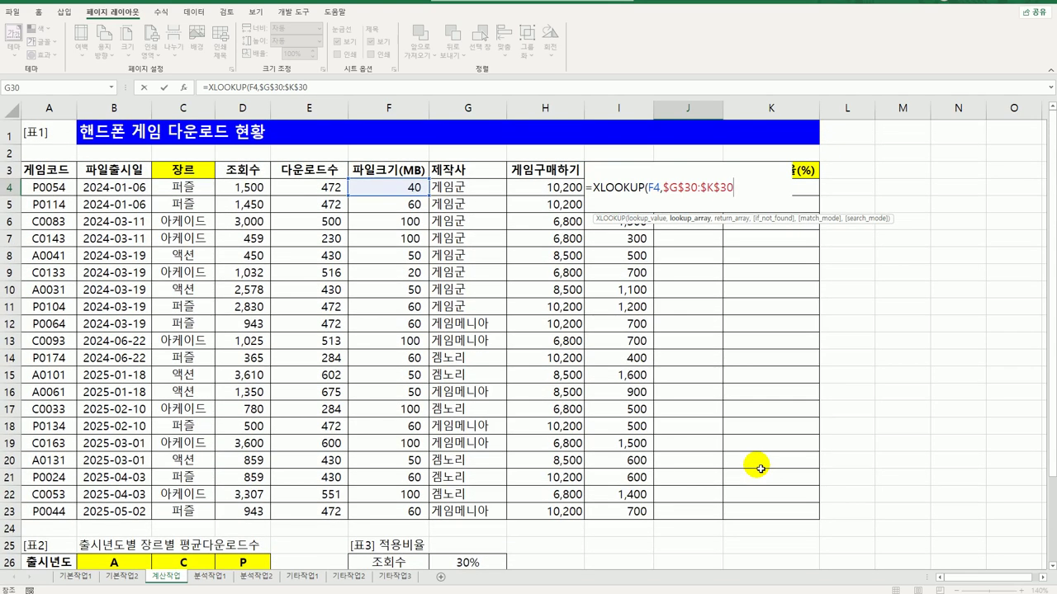
# - Add 표4's 단가 row as XLOOKUP's return array, using the absolute range $G$31:$K$31
pyautogui.write(',')
pyautogui.scroll(-3, 685, 408)
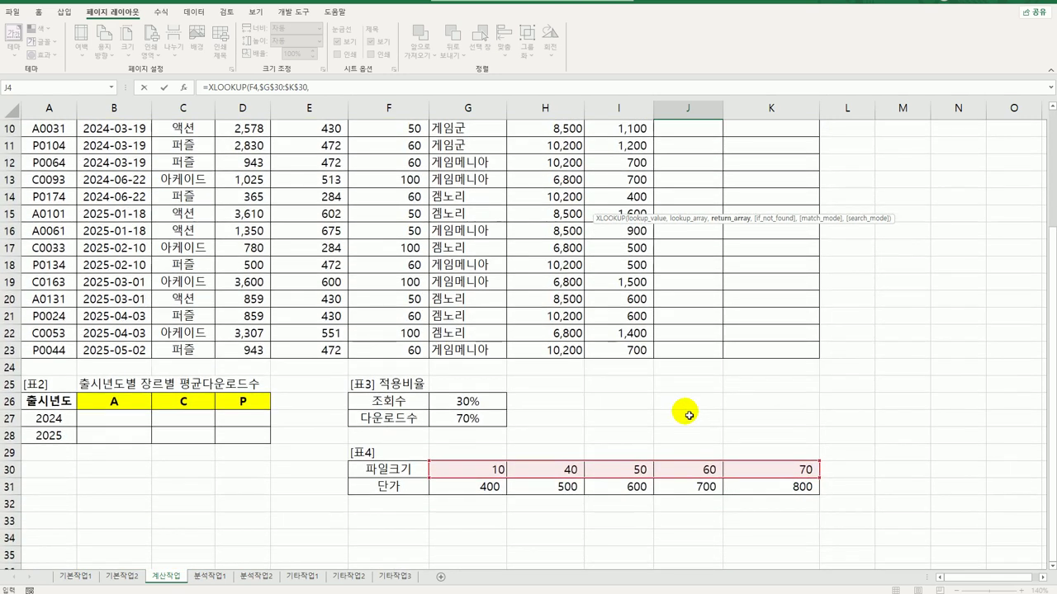
pyautogui.moveTo(483, 489); pyautogui.dragTo(767, 487)
pyautogui.press('F4')
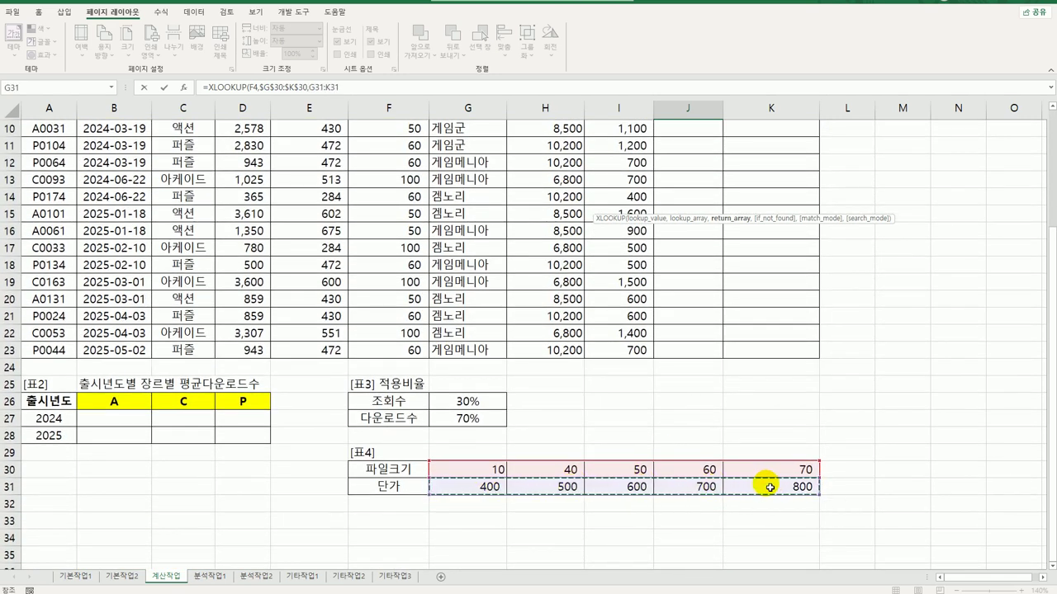
pyautogui.scroll(3, 767, 487)
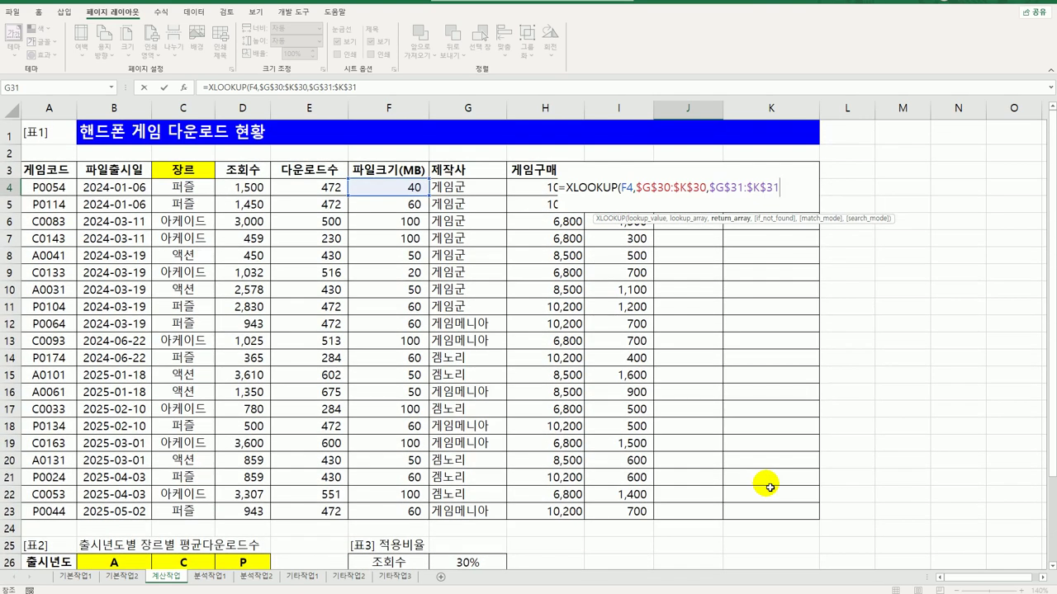
# - Leave XLOOKUP's if_not_found argument empty and set the match mode to -1, exact match or next smaller item
pyautogui.write(',')
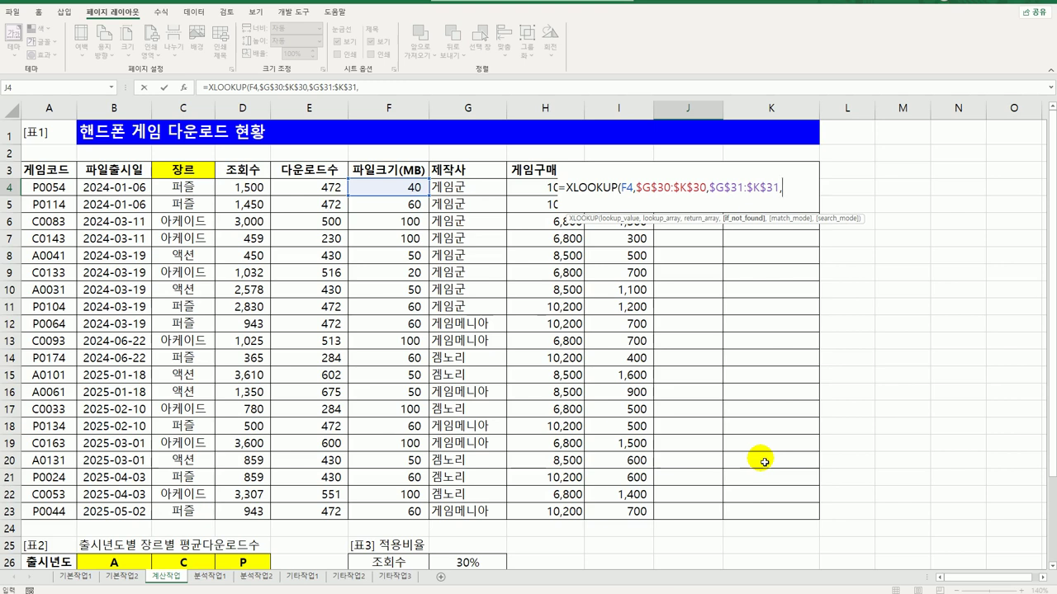
pyautogui.write(',')
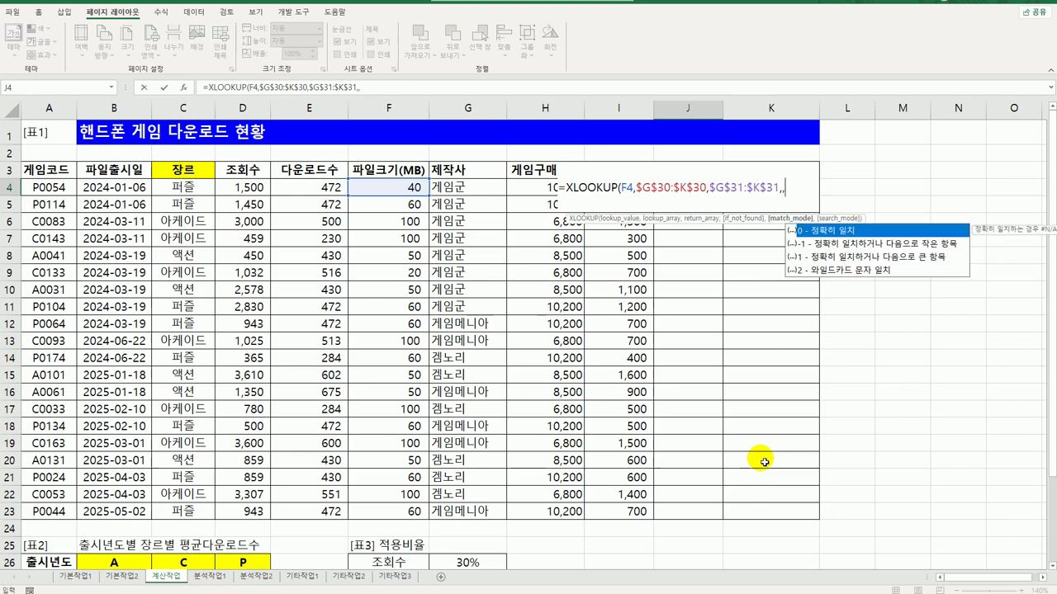
pyautogui.scroll(-3, 537, 495)
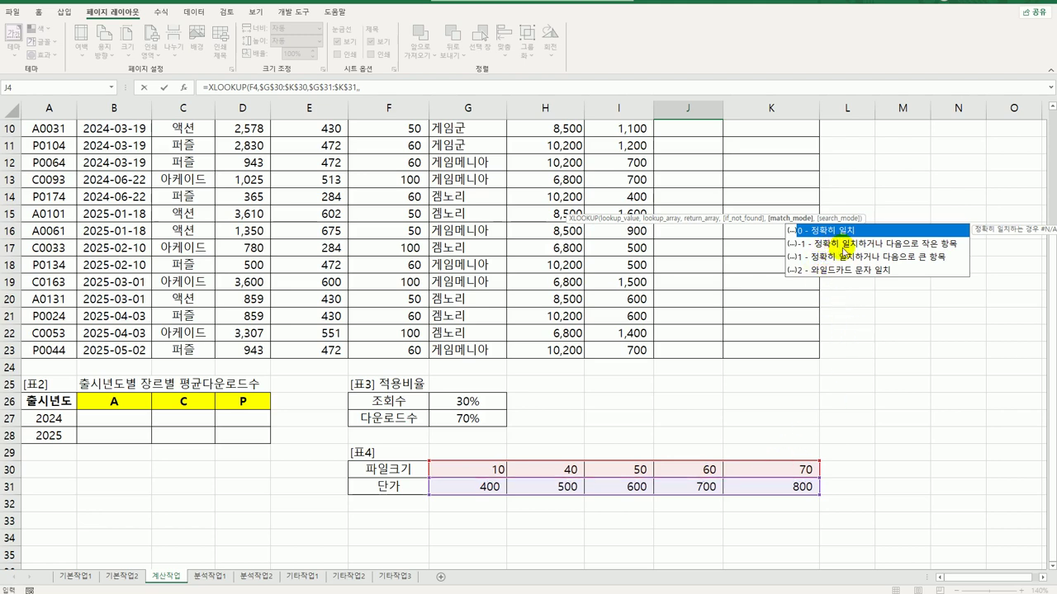
pyautogui.click(934, 244)
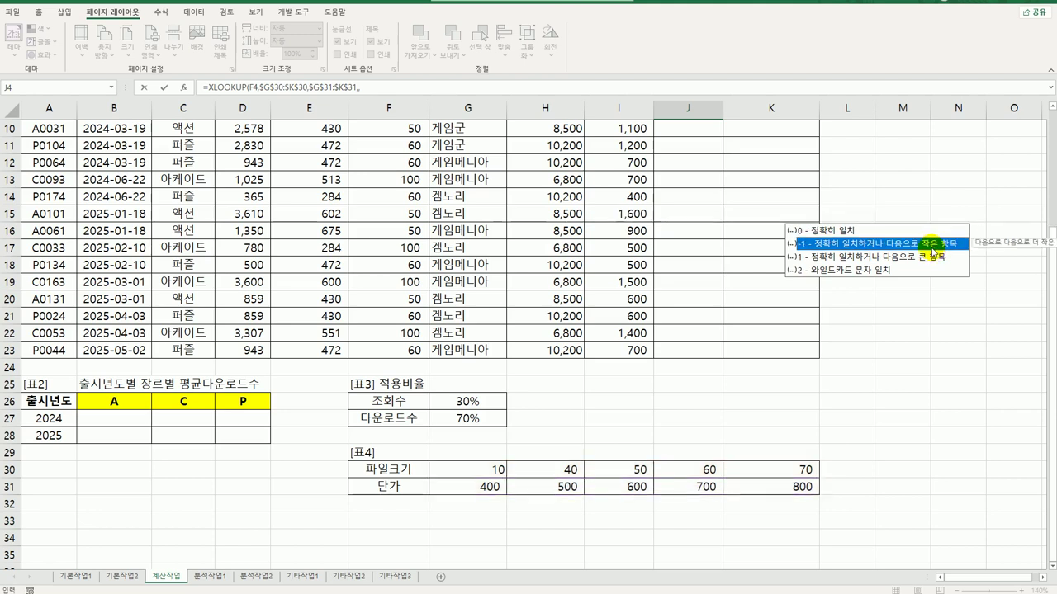
pyautogui.doubleClick(934, 243)
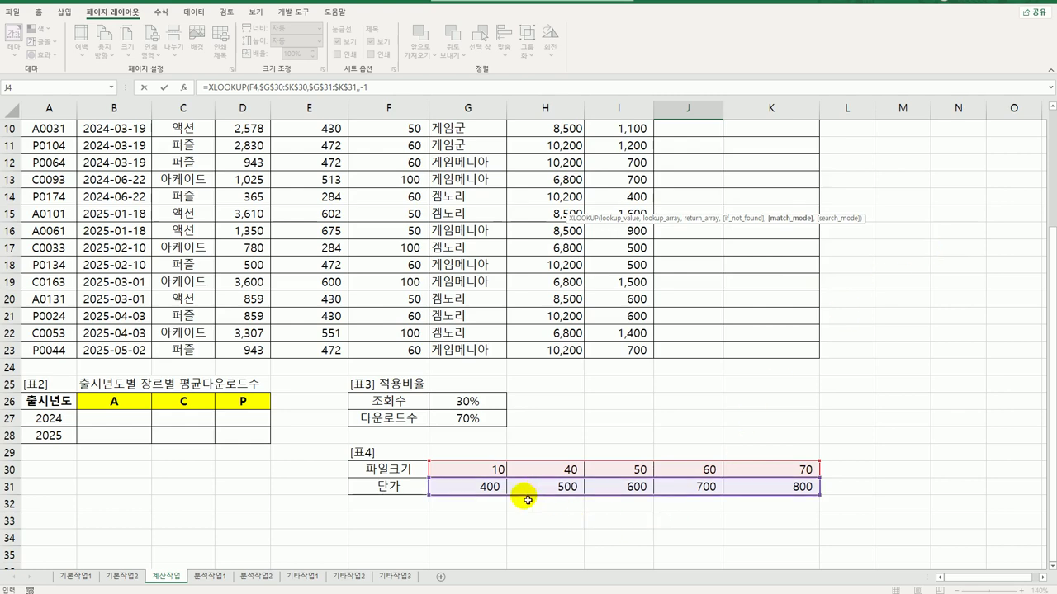
# - Close and enter the XLOOKUP formula in J4 and fill it down the 판매액 column through J23
pyautogui.scroll(3, 551, 500)
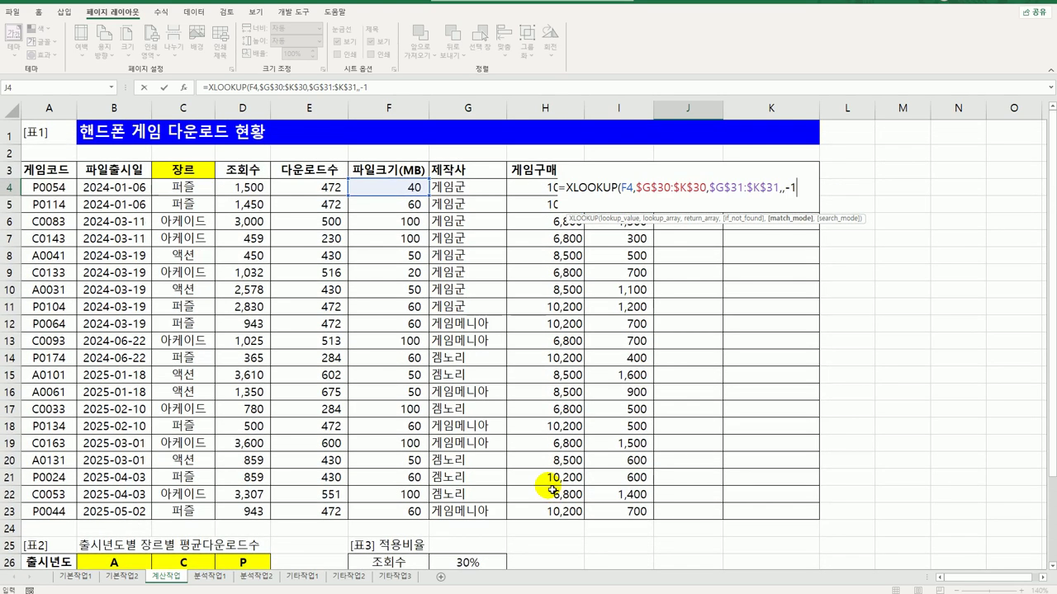
pyautogui.write(')')
pyautogui.press('Return')
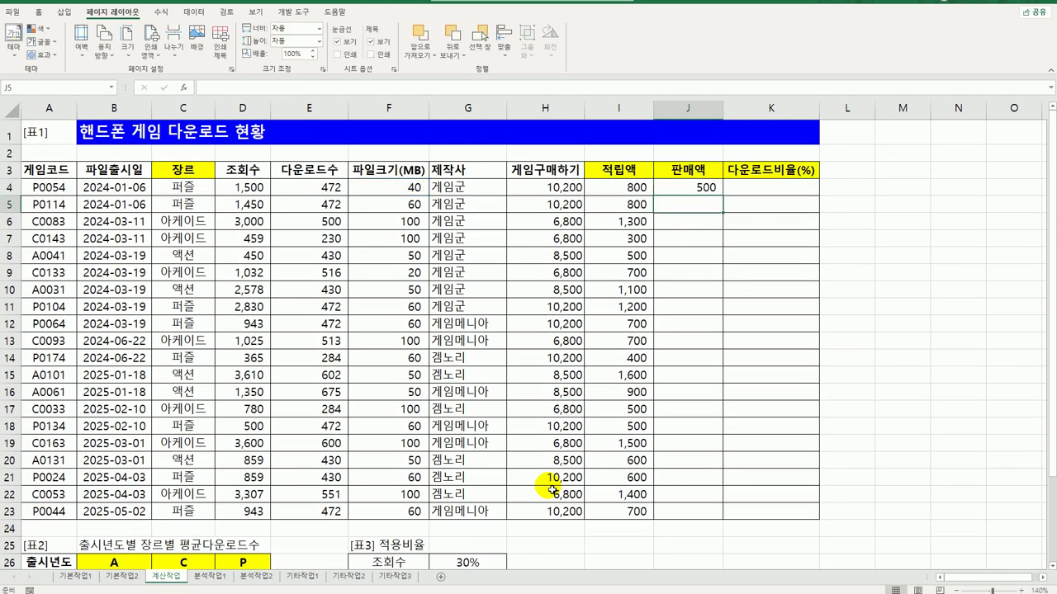
pyautogui.click(708, 188)
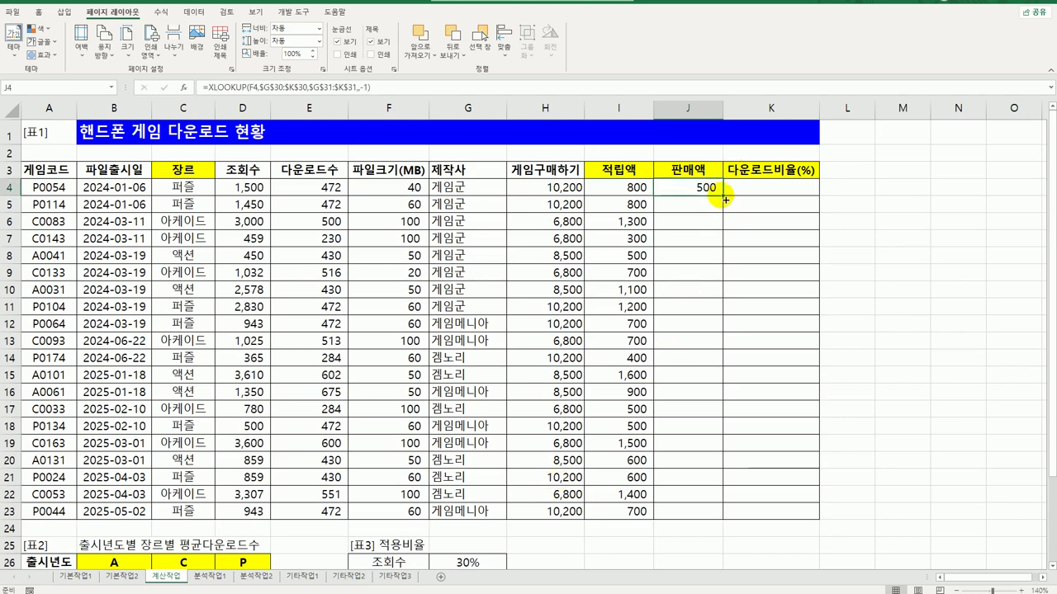
pyautogui.moveTo(723, 196); pyautogui.dragTo(689, 516)
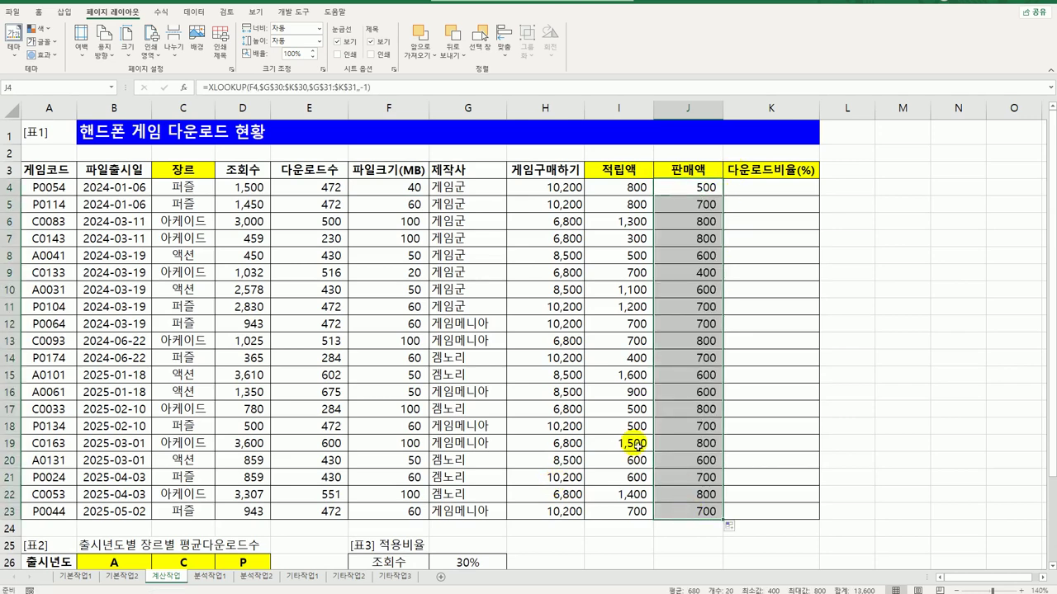
# - Check the 판매액 results for the file sizes in F4, F5 and F22 against the 파일크기 and 단가 rows in 표4
pyautogui.click(413, 188)
pyautogui.scroll(-2, 450, 344)
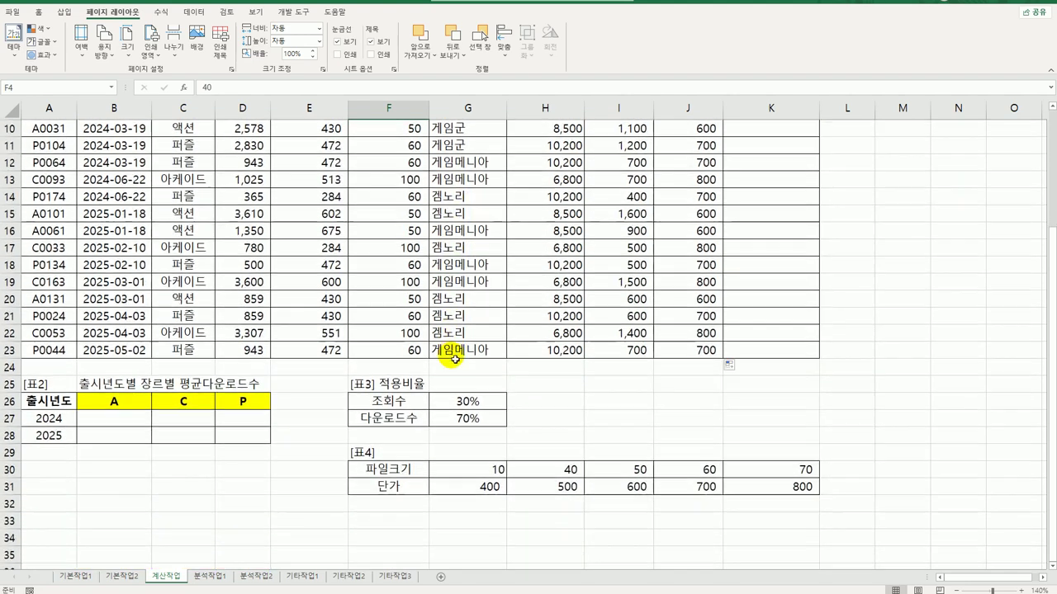
pyautogui.click(562, 470)
pyautogui.click(561, 483)
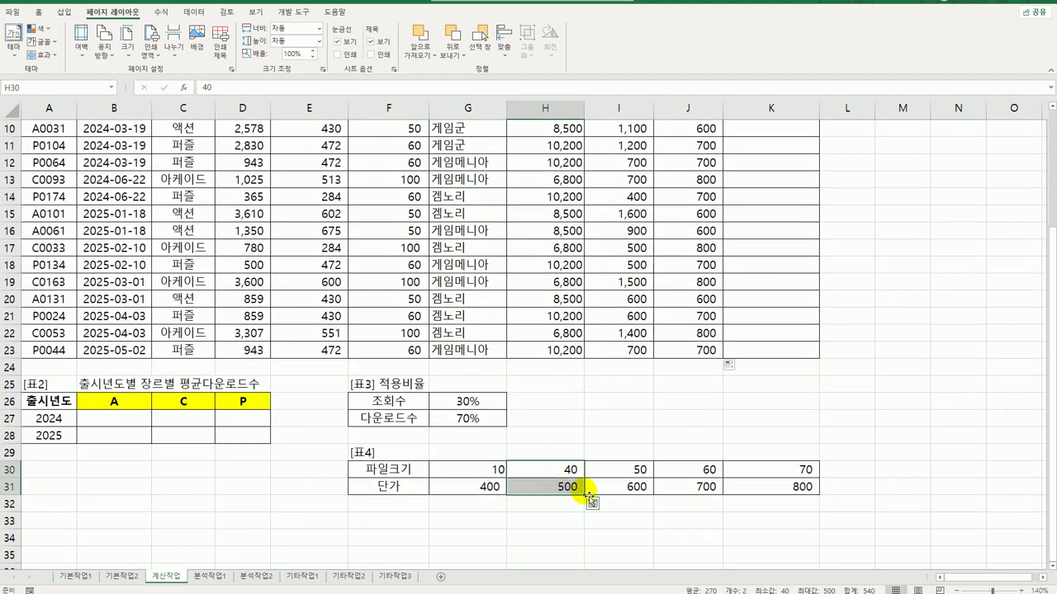
pyautogui.scroll(3, 578, 479)
pyautogui.click(417, 204)
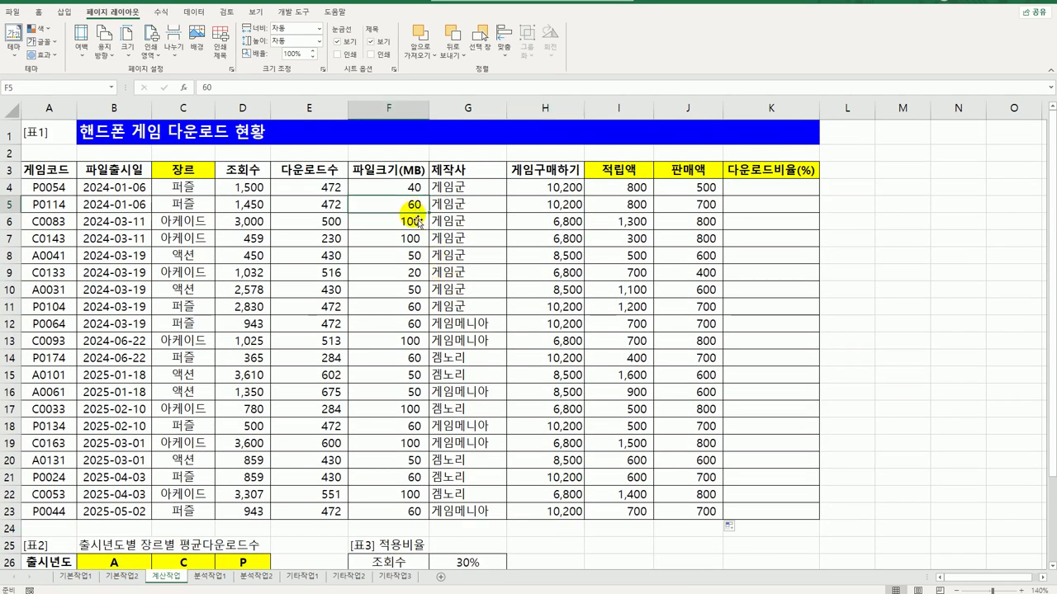
pyautogui.scroll(-6, 528, 465)
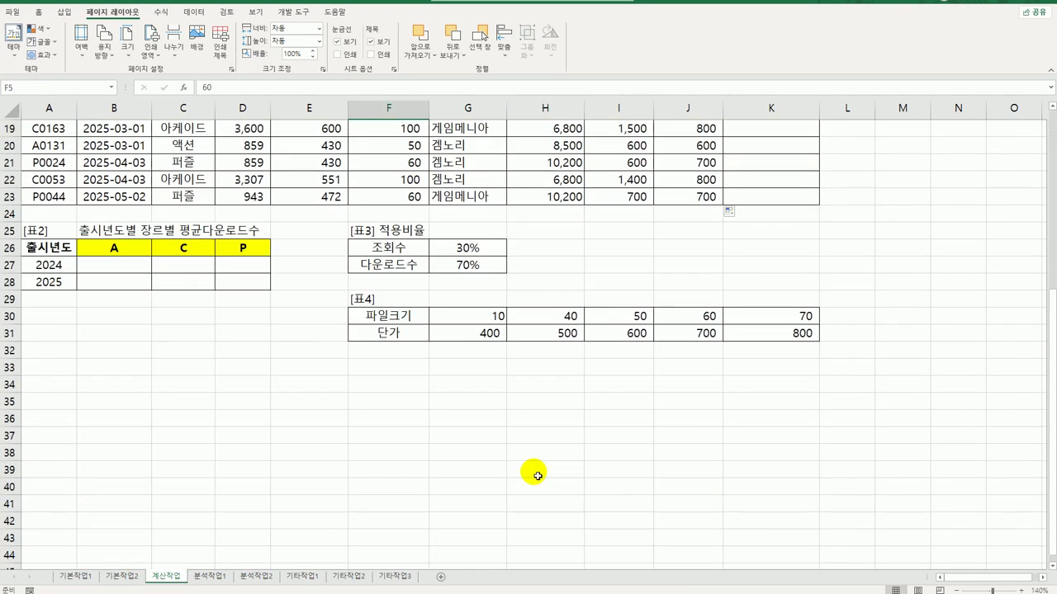
pyautogui.click(702, 351)
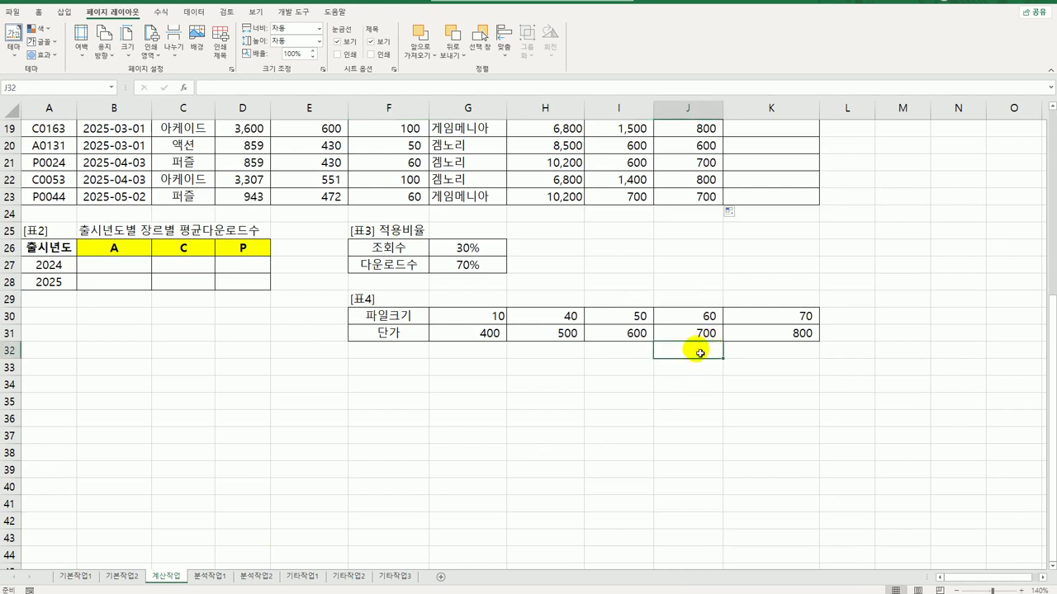
pyautogui.click(406, 179)
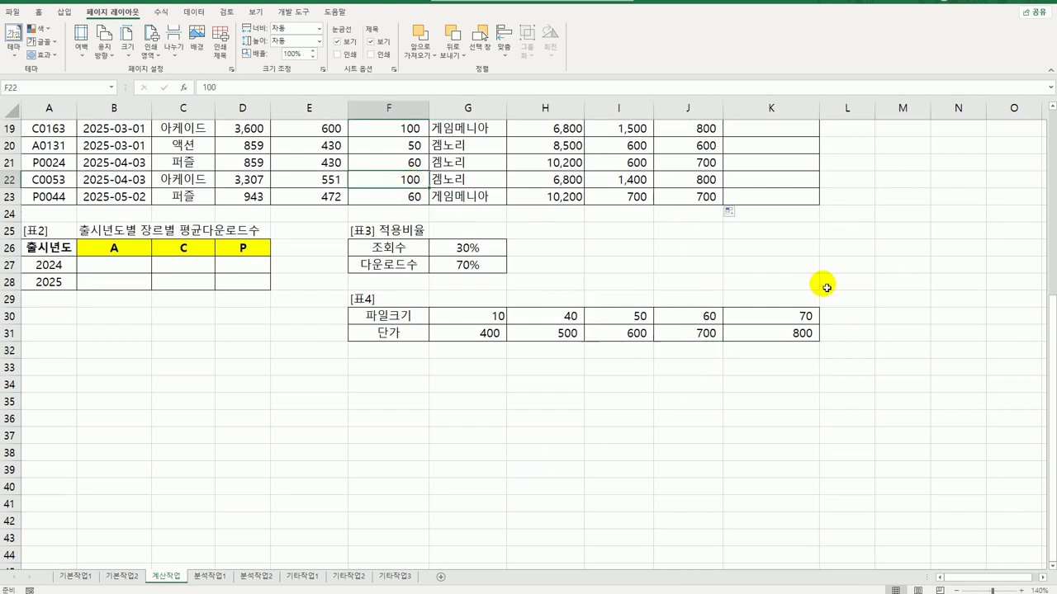
pyautogui.click(698, 180)
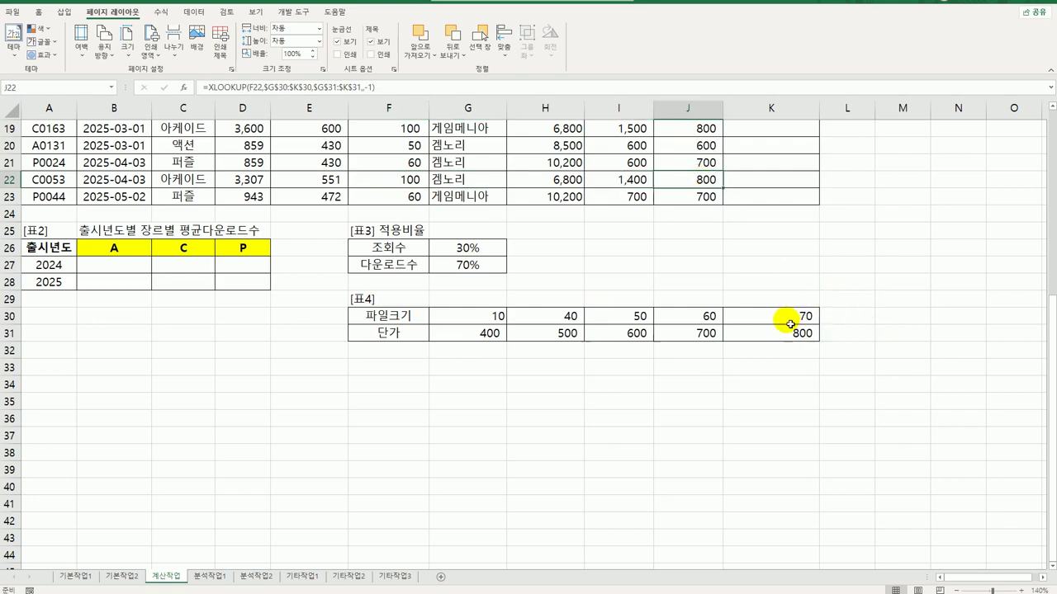
pyautogui.scroll(6, 789, 324)
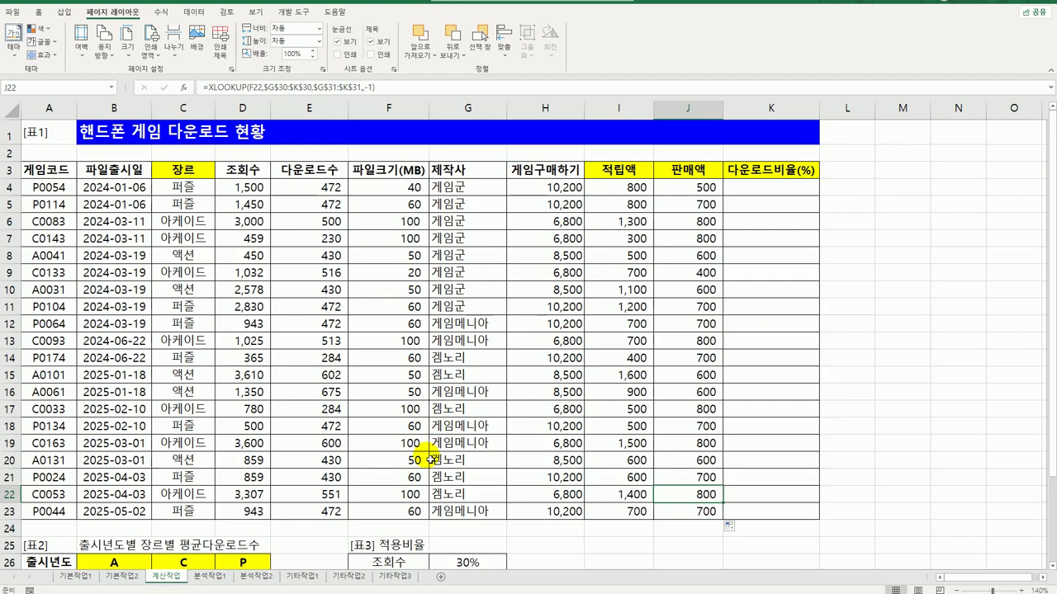
# - Check row 9's 파일크기 and 판매액 values against the first 파일크기 and 단가 entries in 표4
pyautogui.scroll(-3, 428, 460)
pyautogui.scroll(3, 501, 472)
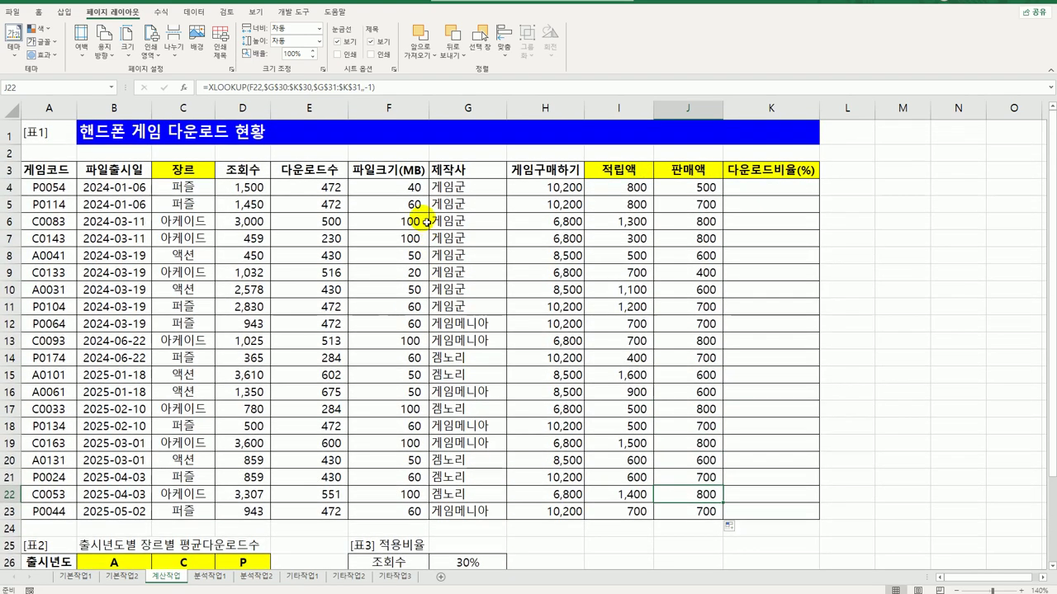
pyautogui.moveTo(421, 272); pyautogui.dragTo(701, 278)
pyautogui.scroll(-3, 743, 325)
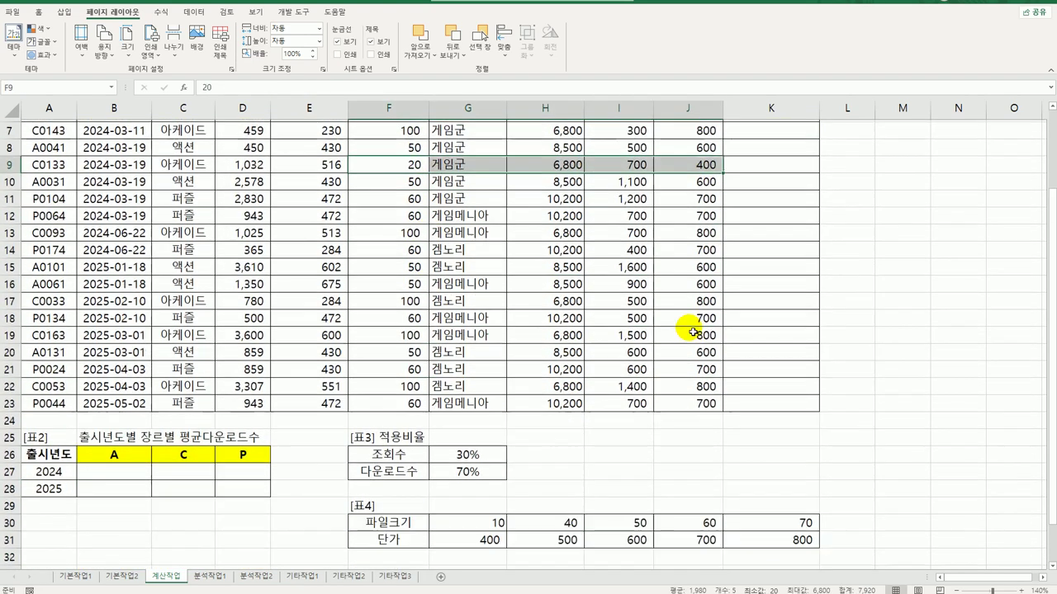
pyautogui.click(545, 477)
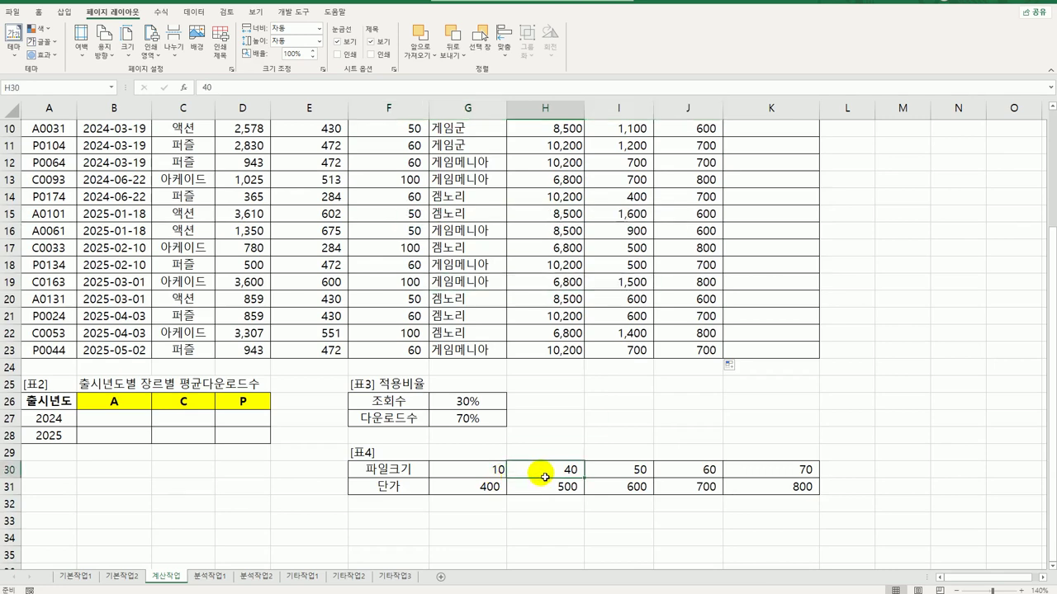
pyautogui.click(503, 467)
pyautogui.click(498, 492)
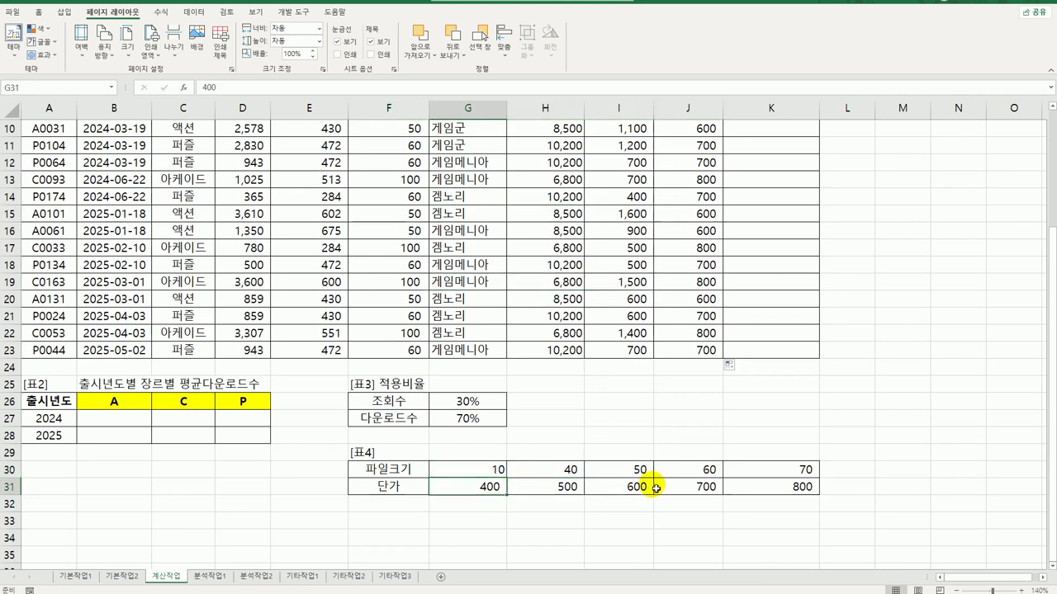
pyautogui.scroll(3, 435, 309)
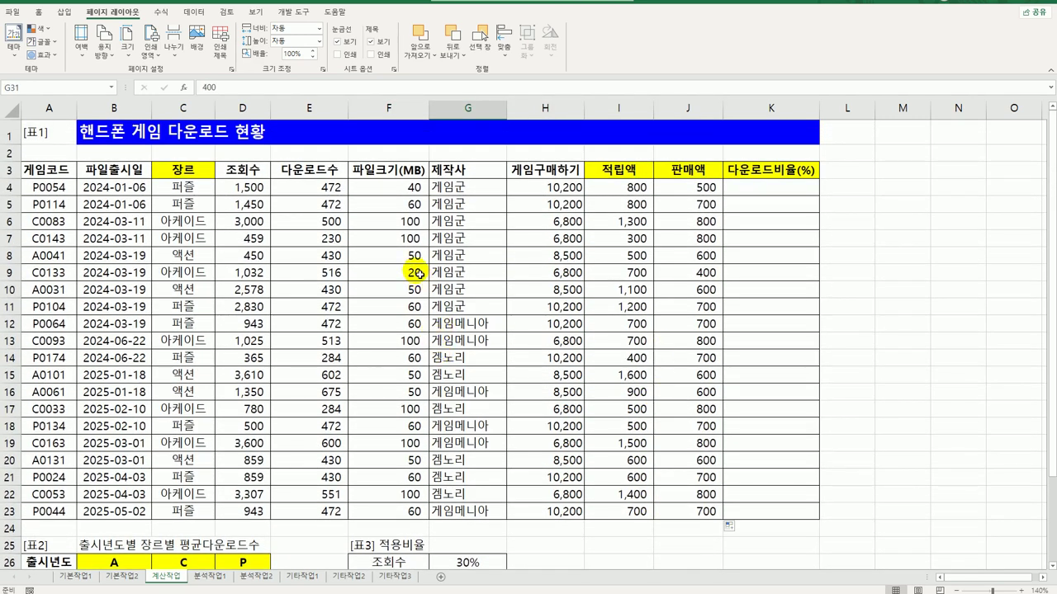
pyautogui.click(627, 272)
pyautogui.click(694, 272)
# - Review the lookup value, lookup range, return range and match mode arguments in J4's XLOOKUP formula
pyautogui.doubleClick(690, 187)
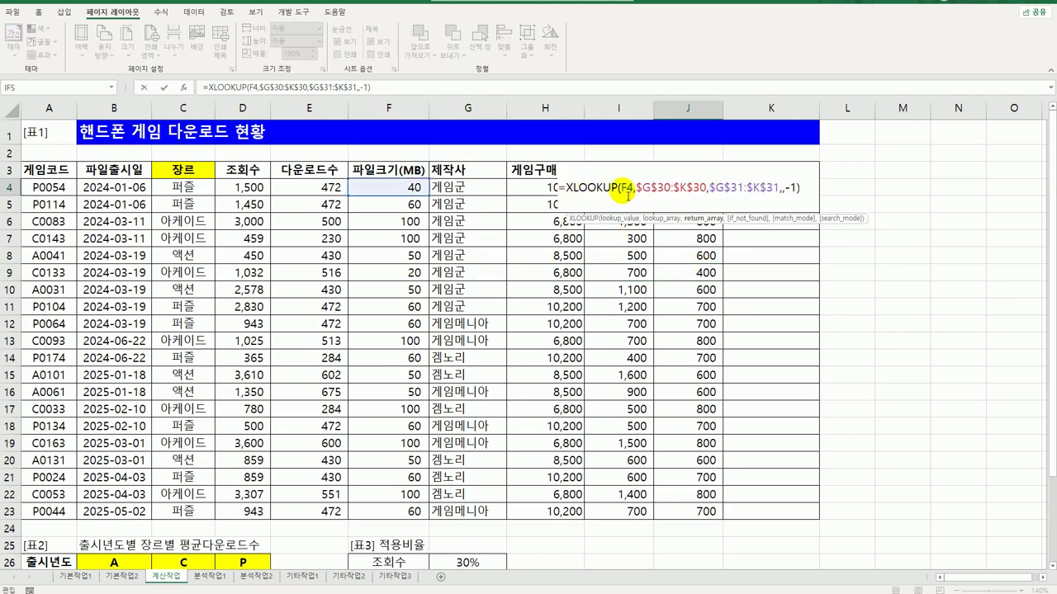
pyautogui.click(620, 188)
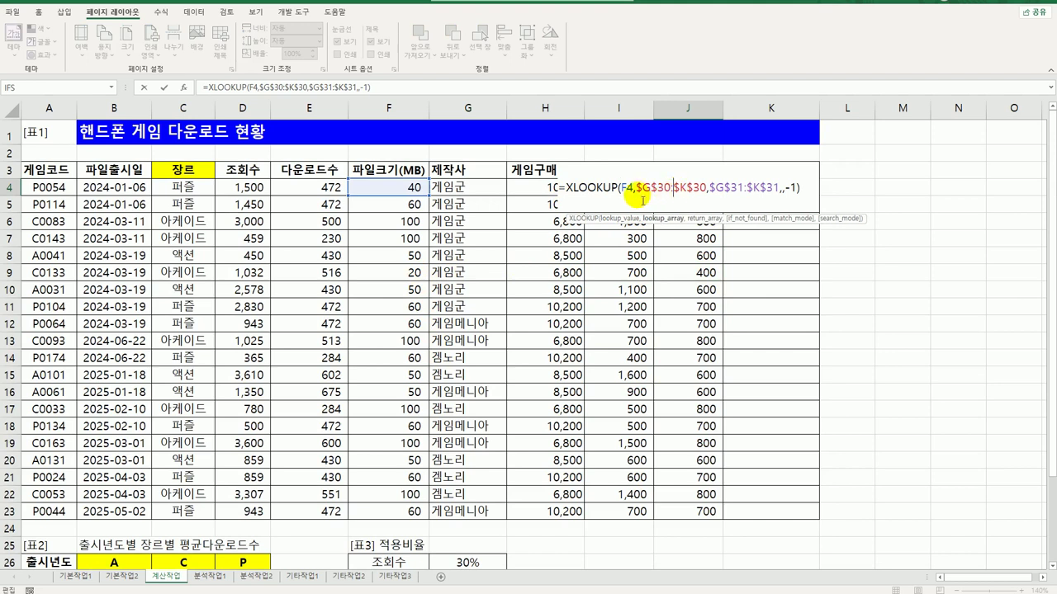
pyautogui.moveTo(636, 188); pyautogui.dragTo(790, 187)
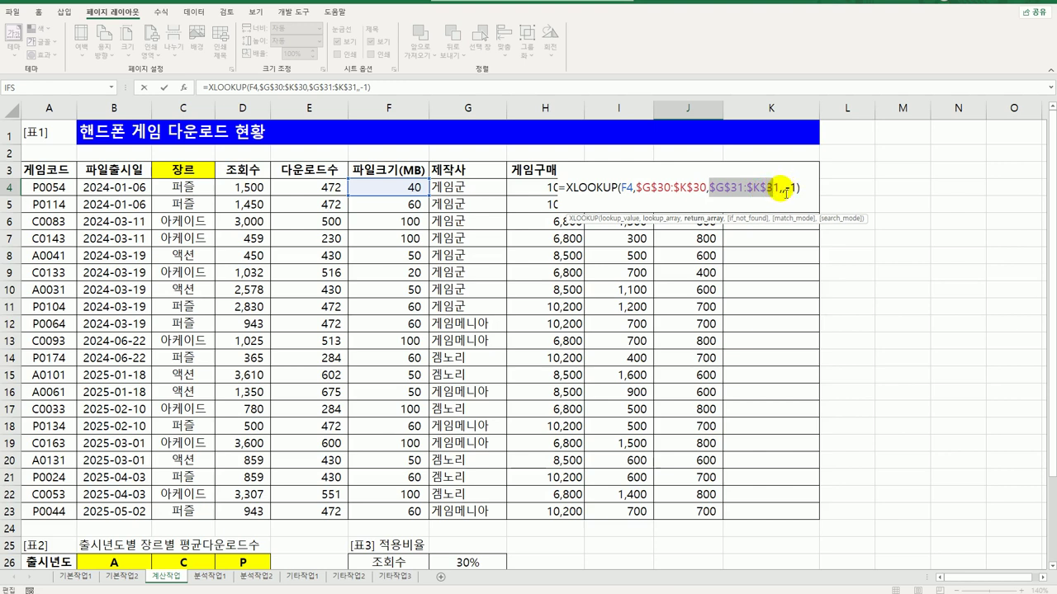
pyautogui.click(783, 190)
pyautogui.press('Right')
pyautogui.press('Right')
pyautogui.press('Right')
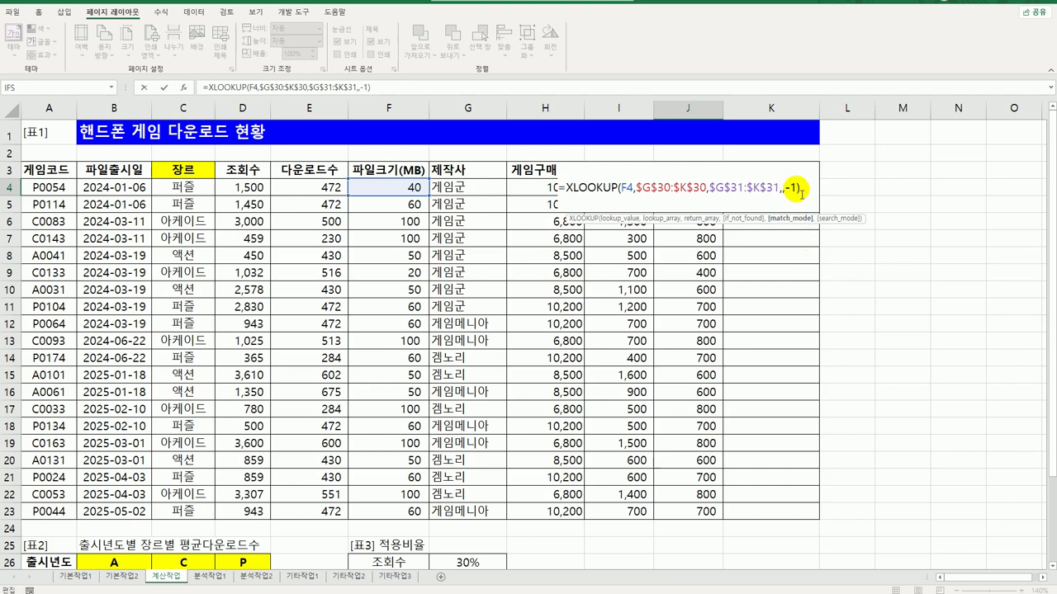
# - Clear the match mode in J4's XLOOKUP formula to view its options, and re-enter it as -1
pyautogui.press('Delete')
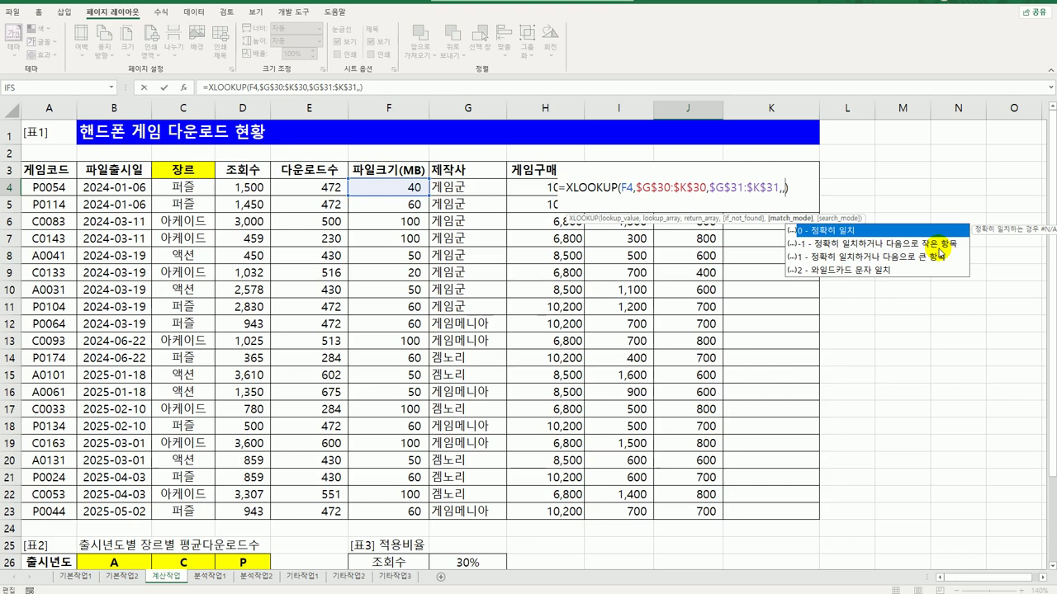
pyautogui.write('1')
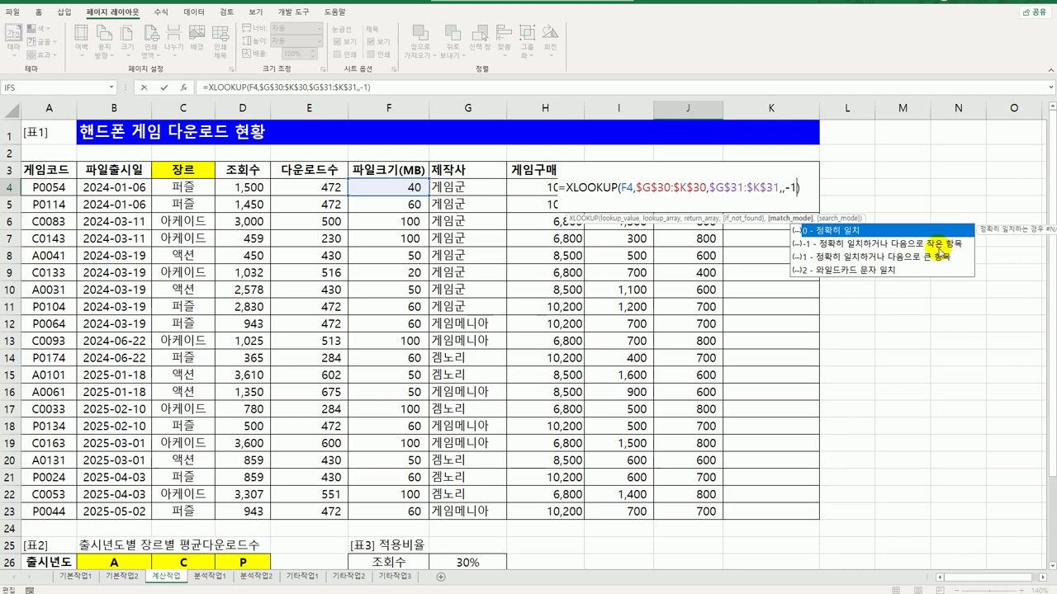
pyautogui.press('Return')
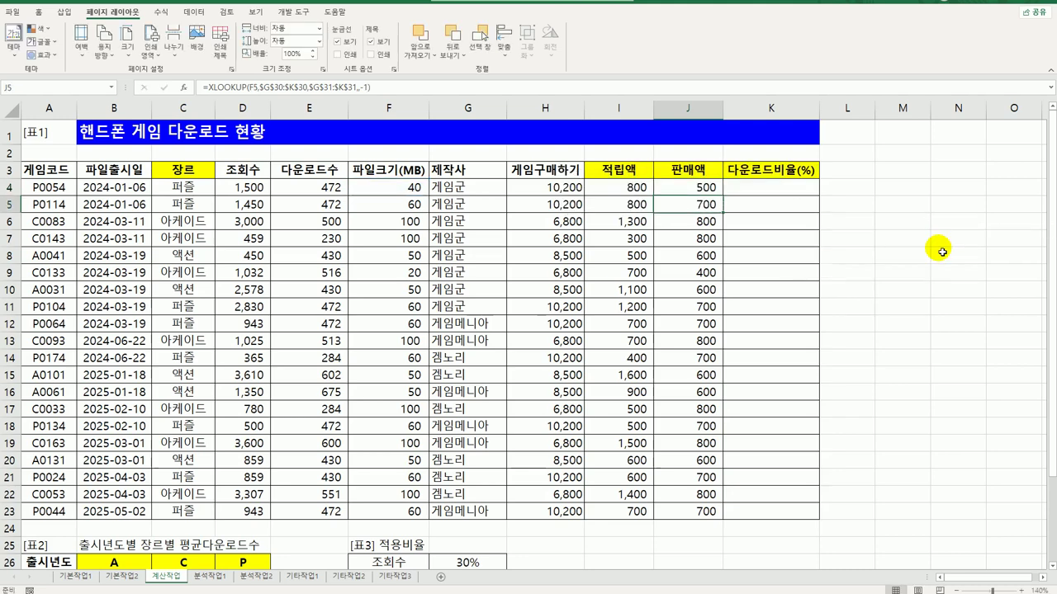
# - Compare the file size in F9 and the 판매액 in J9 with the 10 and 40 entries of 표4's 파일크기 row
pyautogui.moveTo(412, 277); pyautogui.dragTo(677, 274)
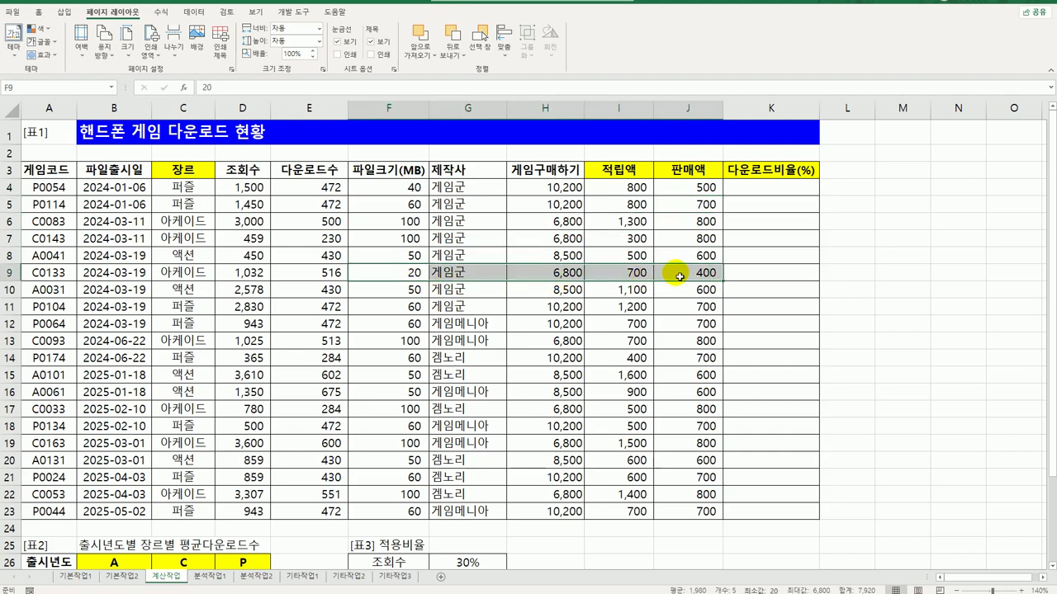
pyautogui.scroll(-3, 632, 460)
pyautogui.click(569, 469)
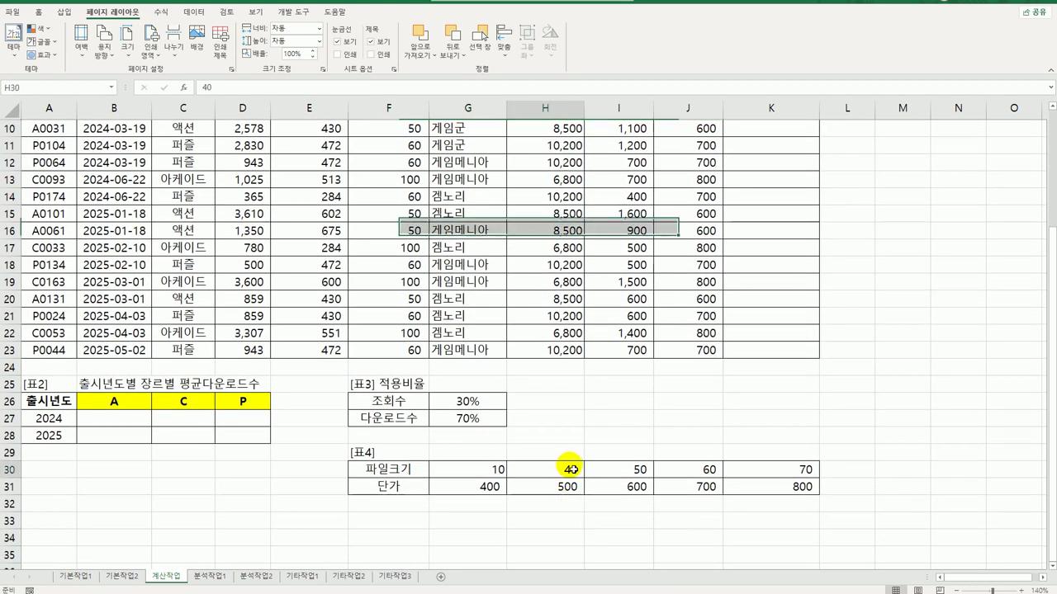
pyautogui.click(498, 469)
pyautogui.scroll(3, 499, 516)
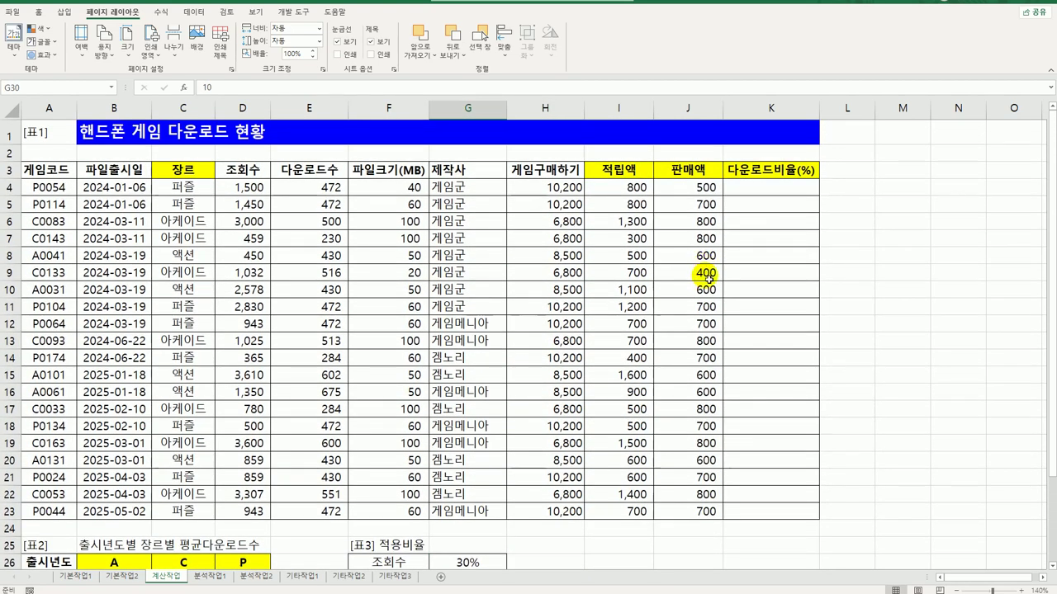
pyautogui.click(697, 273)
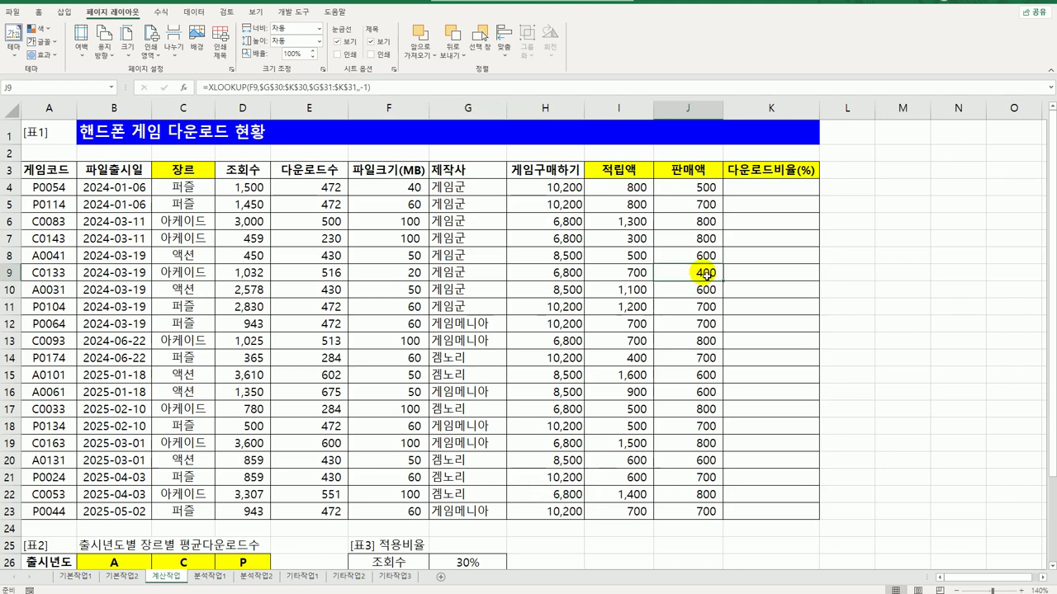
# - Multiply the XLOOKUP result in J4 by the file size F4 and fill the formula down the 판매액 column
pyautogui.click(691, 190)
pyautogui.doubleClick(690, 190)
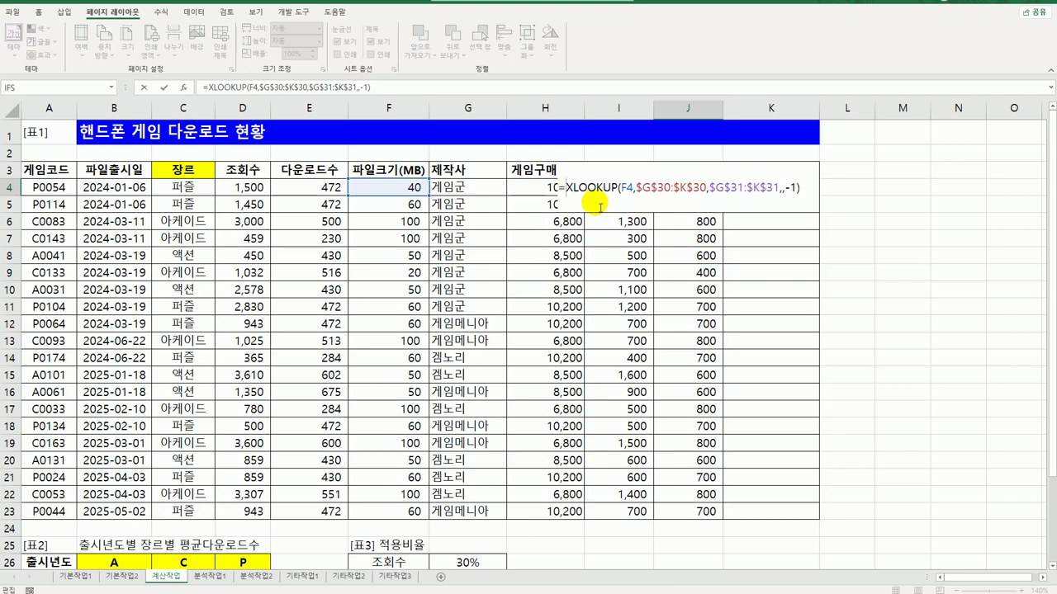
pyautogui.click(401, 189)
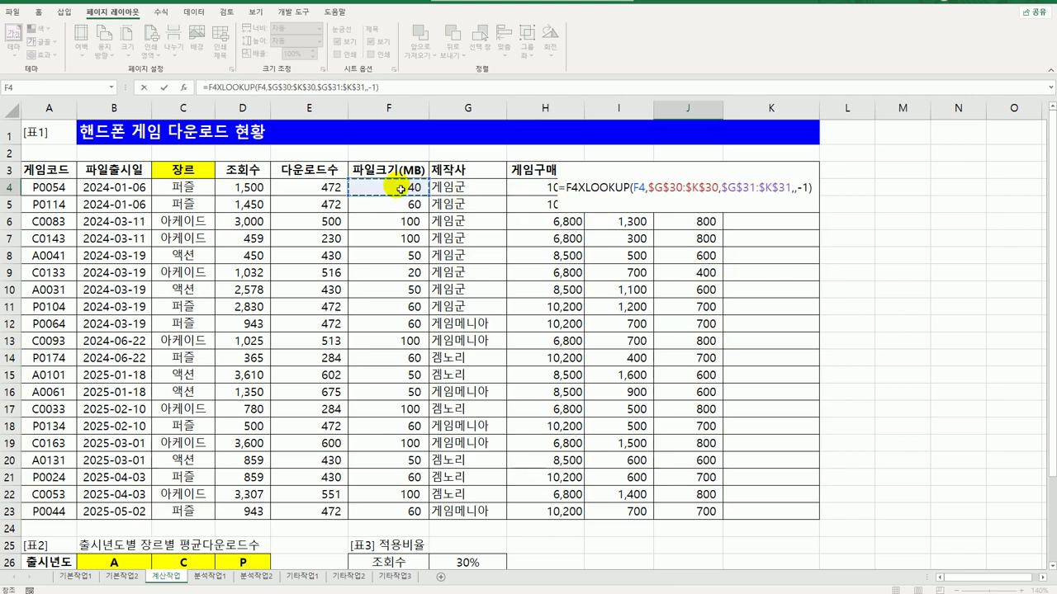
pyautogui.write('*')
pyautogui.press('Return')
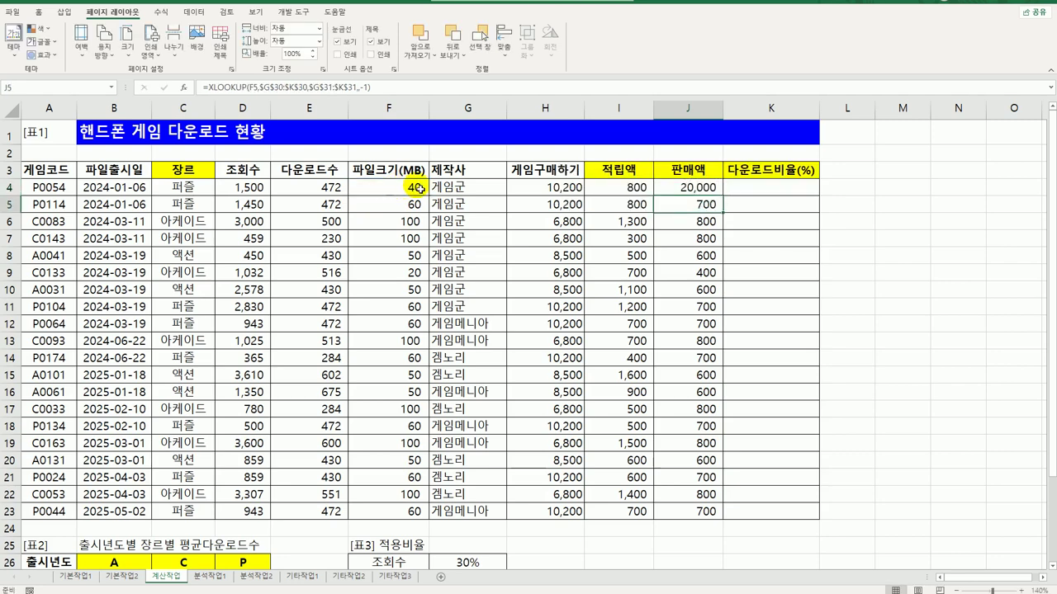
pyautogui.click(681, 190)
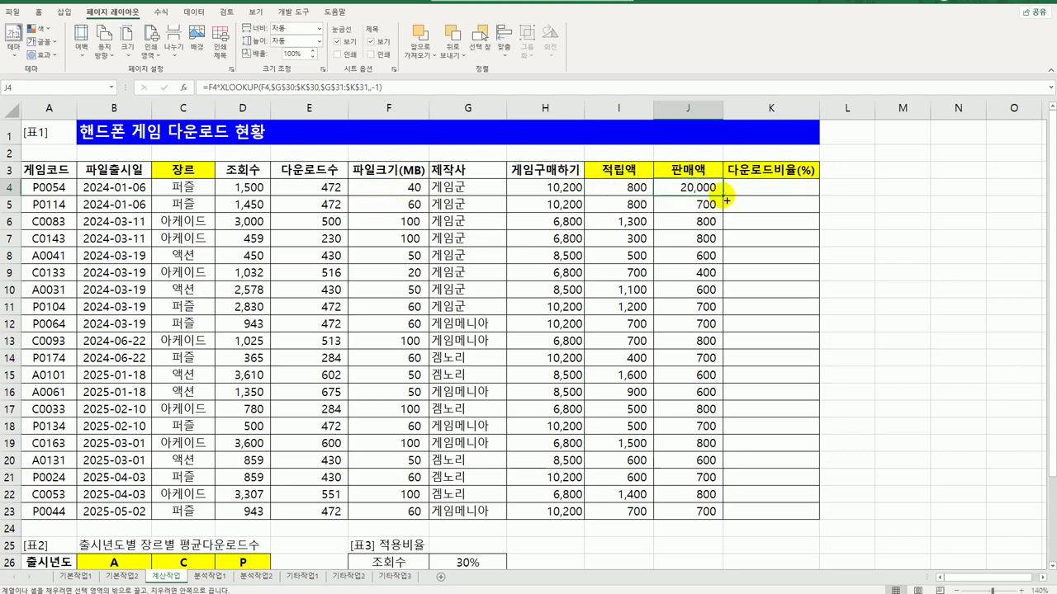
pyautogui.doubleClick(724, 197)
# - Extend J4's formula with a multiplier of 1 minus a discount, using E4<500, 10% and 0% as the condition and rates
pyautogui.doubleClick(710, 188)
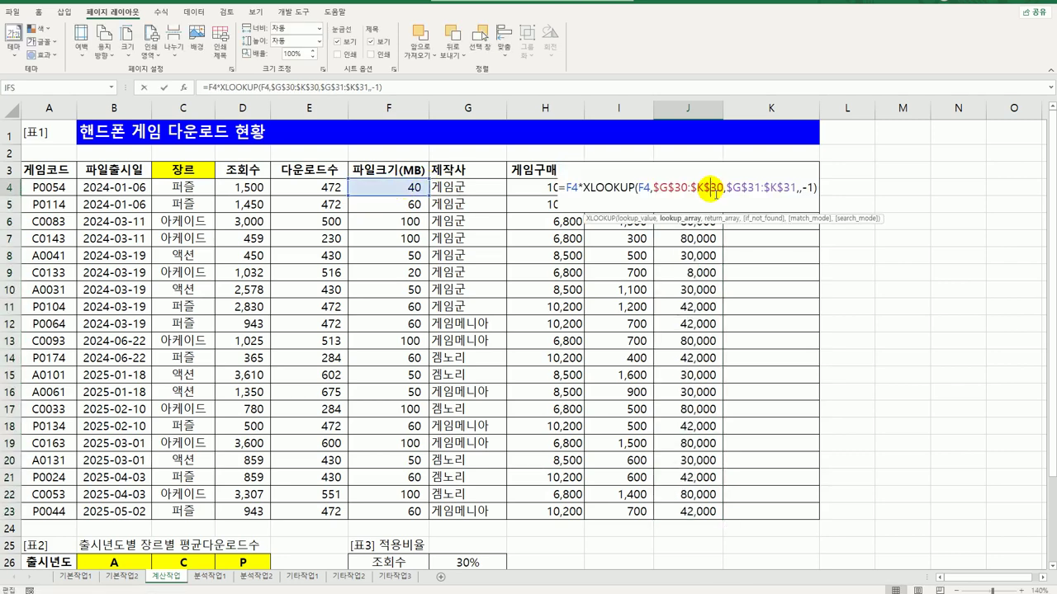
pyautogui.click(820, 189)
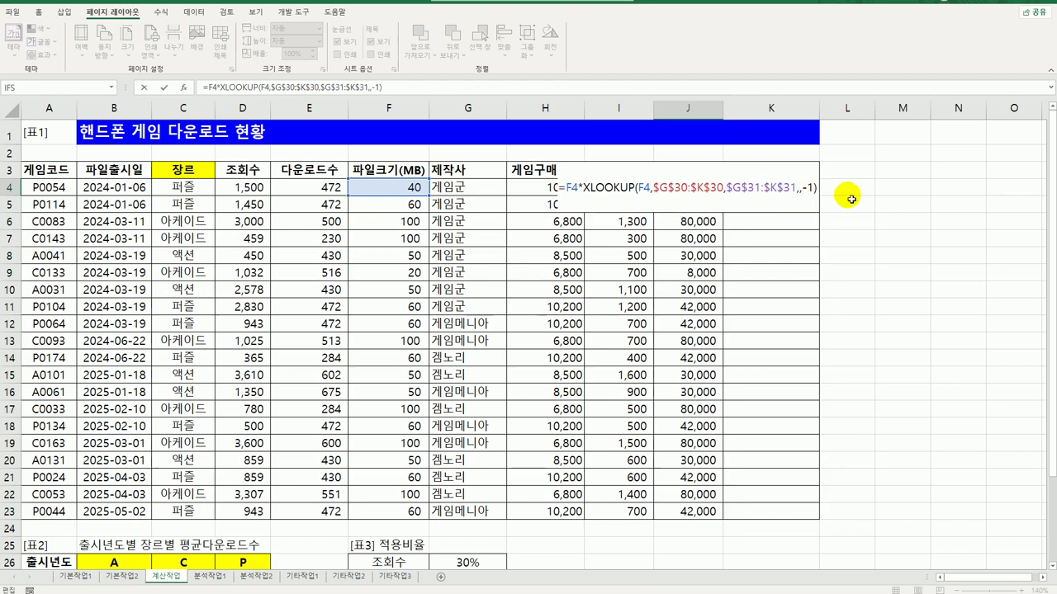
pyautogui.write('*')
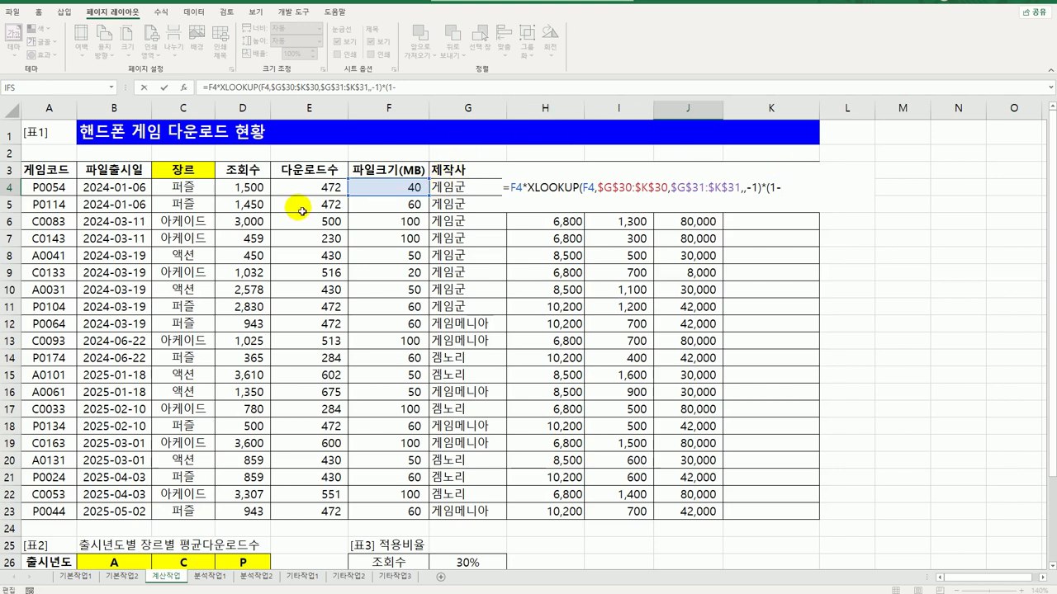
pyautogui.press('F2')
pyautogui.click(314, 193)
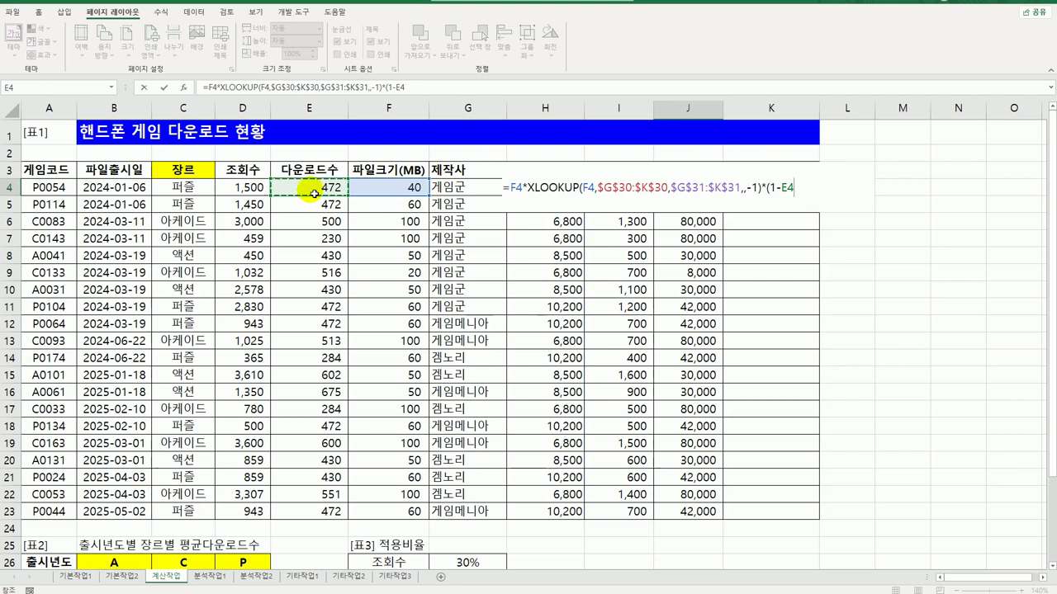
pyautogui.write('<500,')
pyautogui.write('10%,')
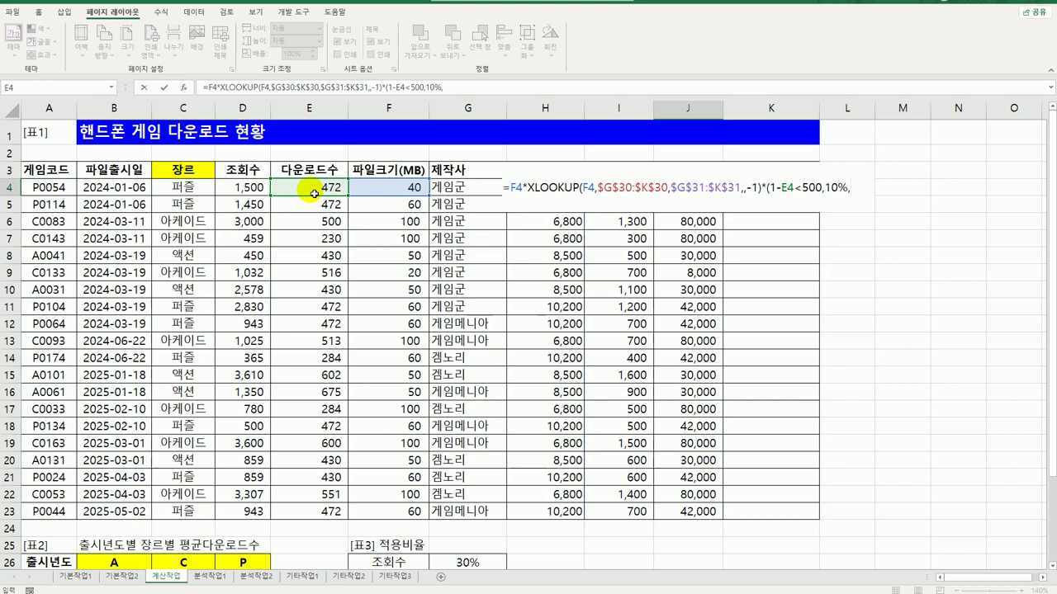
pyautogui.write('0%')
# - Wrap the discount in J4 as IF(E4<500,10%,0%), enter the formula and fill it down through J23
pyautogui.click(784, 188)
pyautogui.write('IF(')
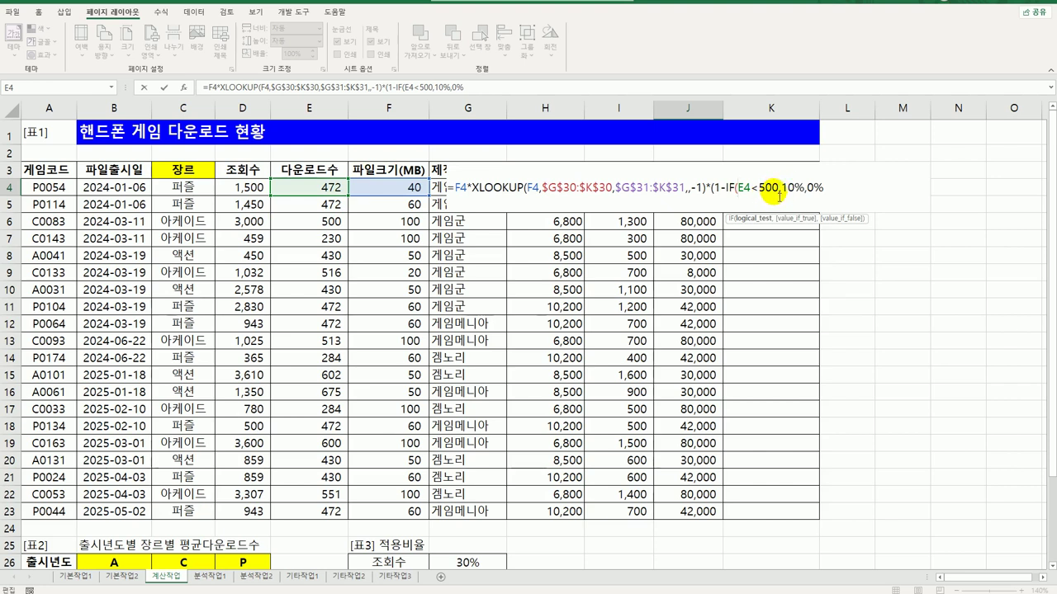
pyautogui.click(850, 197)
pyautogui.write(')')
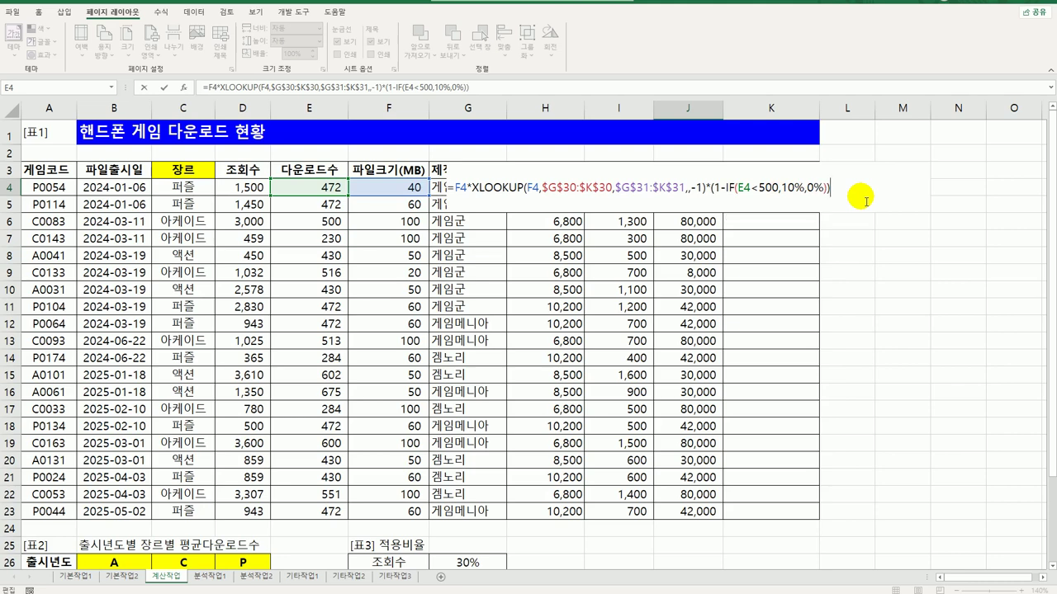
pyautogui.press('Return')
pyautogui.press('Up')
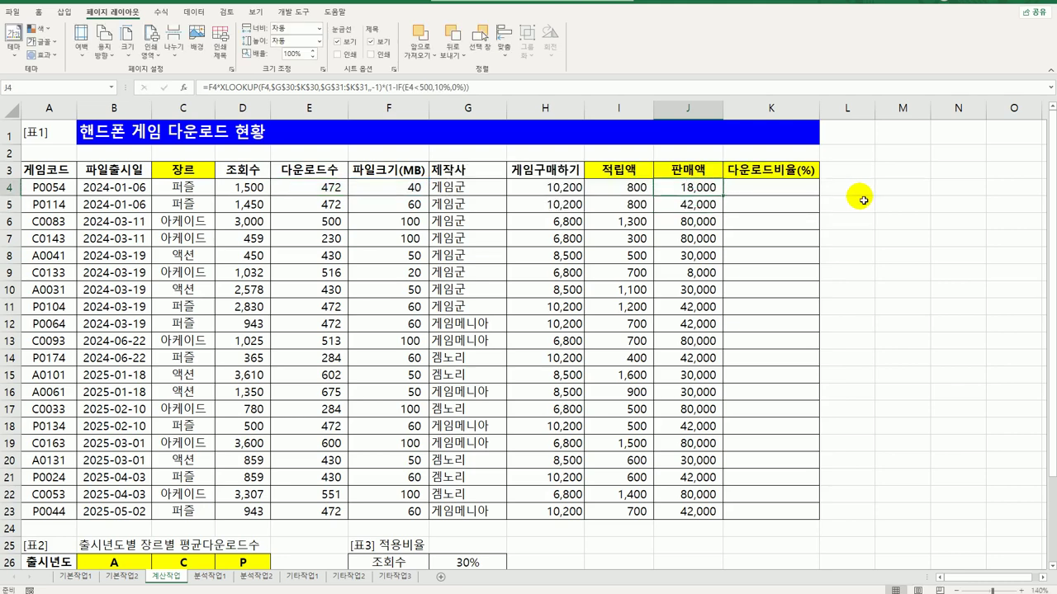
pyautogui.moveTo(727, 198); pyautogui.dragTo(734, 515)
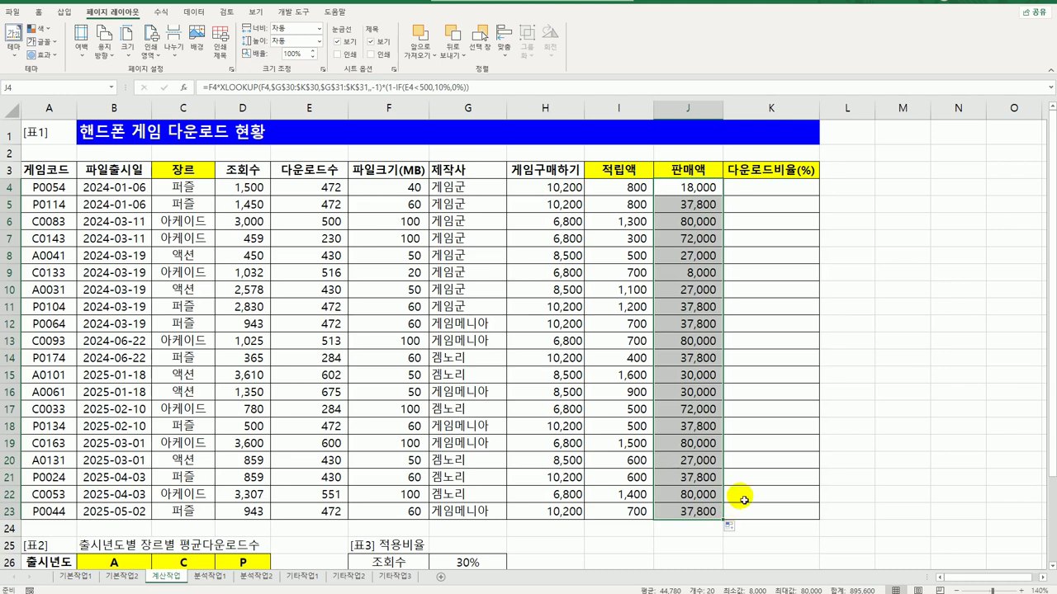
# - Select K4 in the 다운로드비율(%) column, open the Visual Basic editor and insert a new module
pyautogui.click(752, 190)
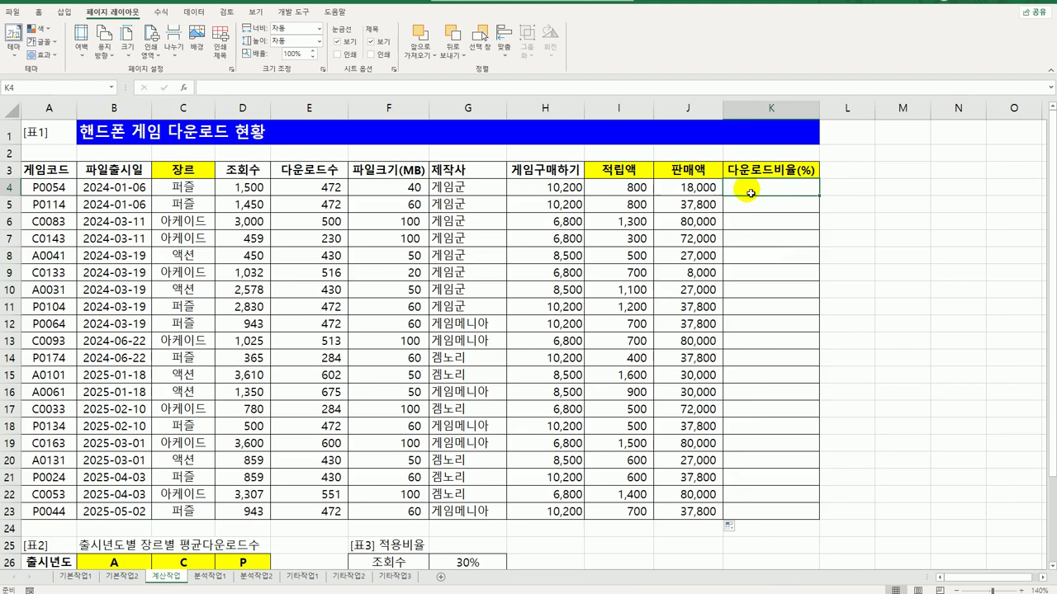
pyautogui.click(291, 11)
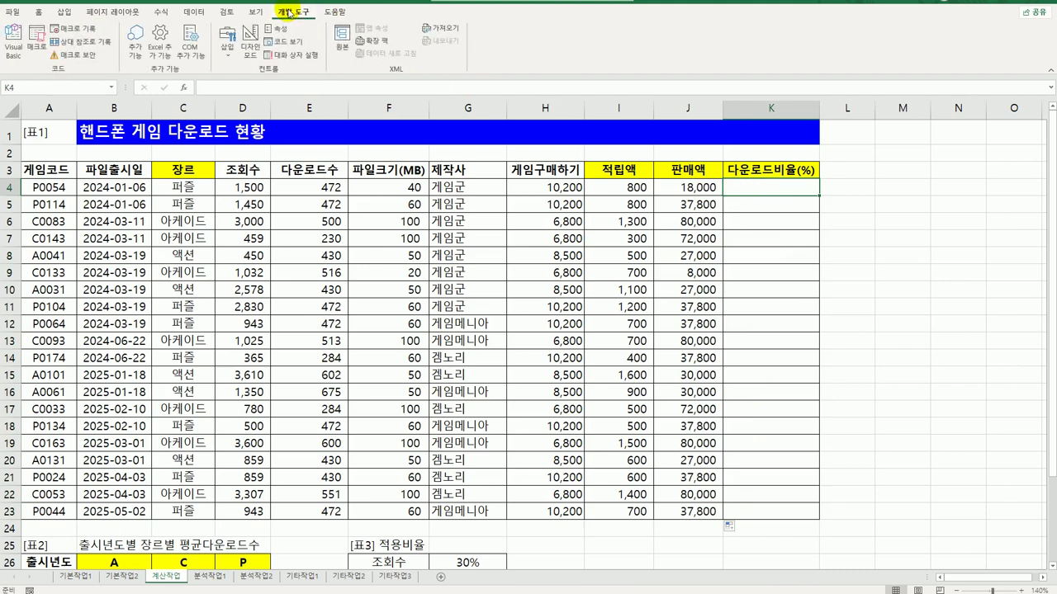
pyautogui.click(13, 41)
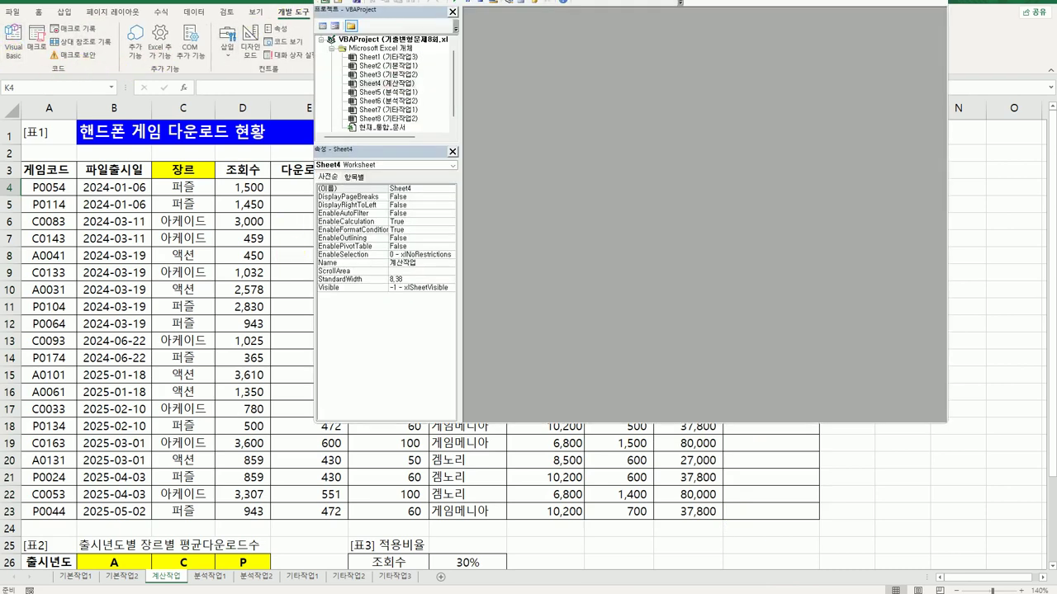
pyautogui.click(470, 2)
pyautogui.click(454, 38)
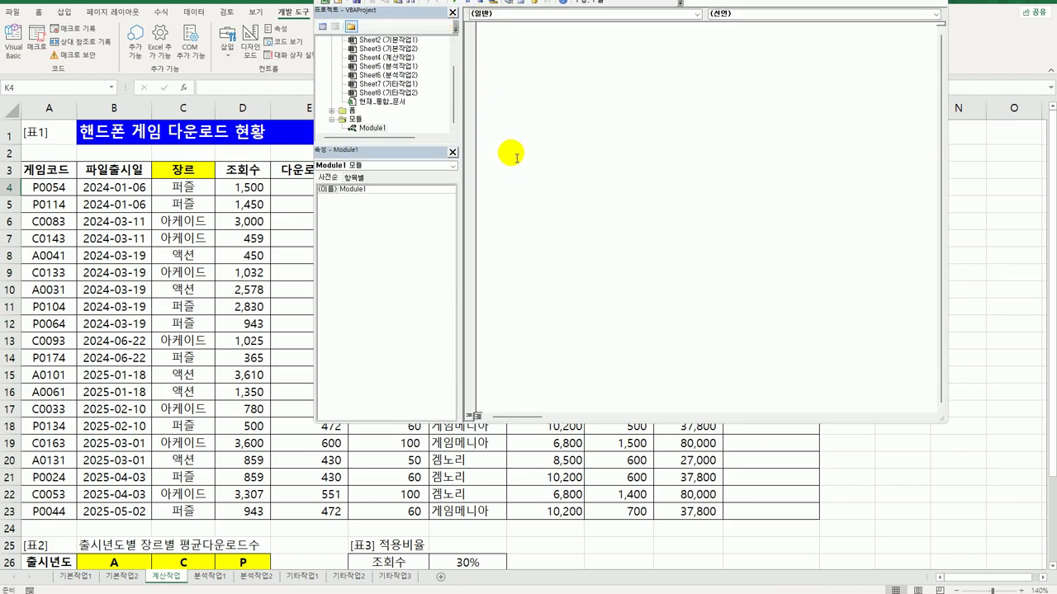
# - Declare the public function fn다운로드비율 with the parameters 게임코드, 조회수 and 다운로드수
pyautogui.write('public')
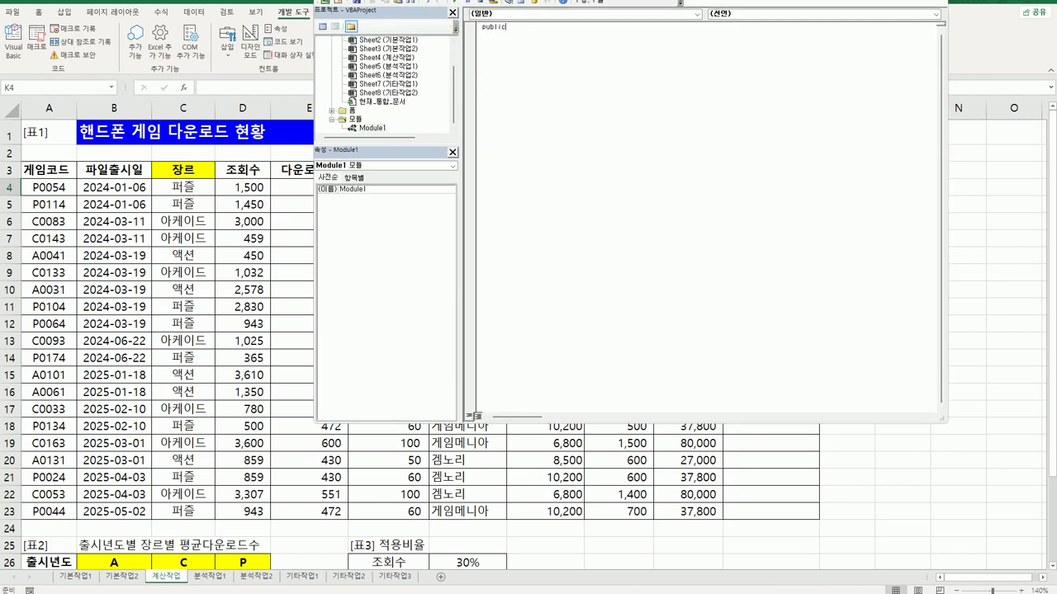
pyautogui.write(' function fn다운로드')
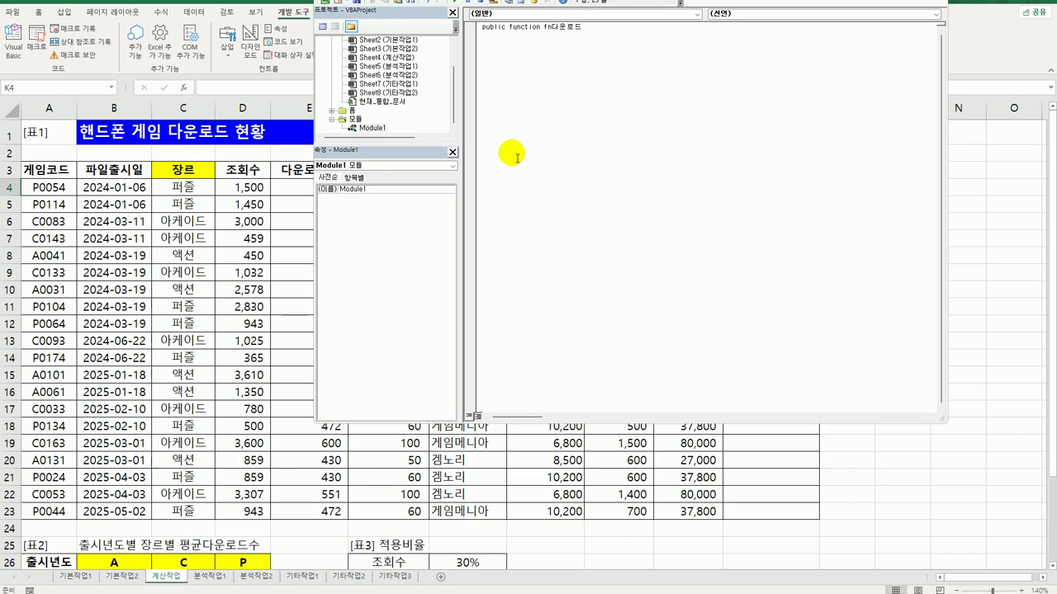
pyautogui.write('비율(')
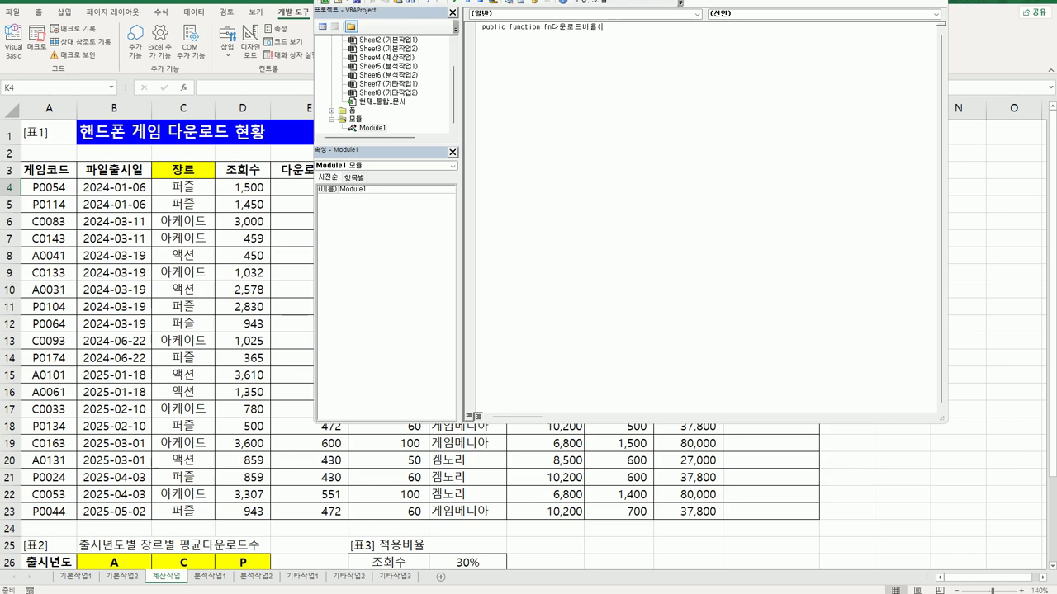
pyautogui.write('게')
pyautogui.write('이')
pyautogui.write('코드,')
pyautogui.write('조회수,')
pyautogui.write('다운로드')
pyautogui.write('수)')
pyautogui.press('Return')
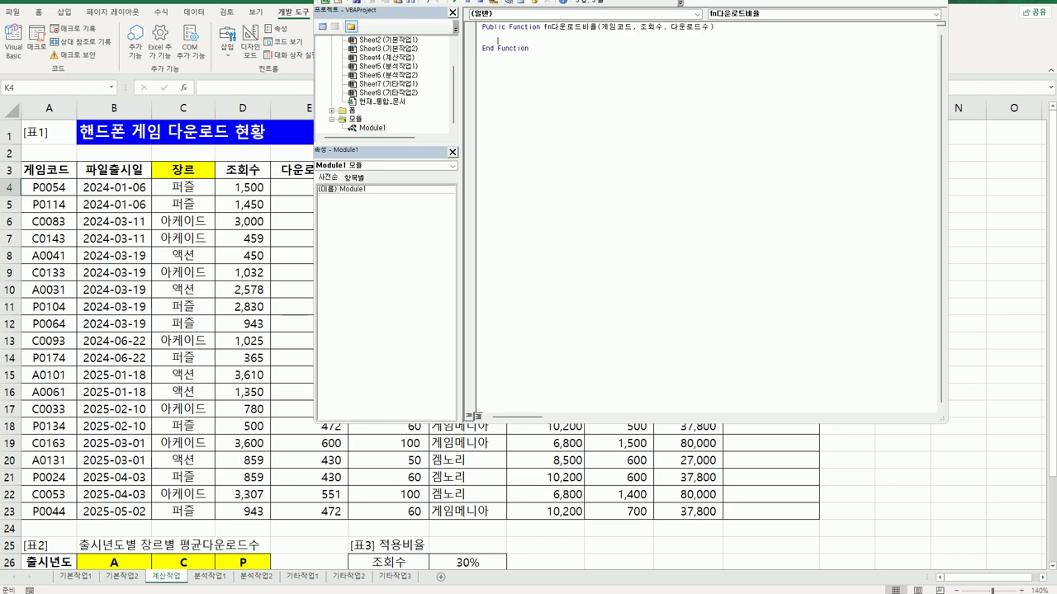
# - Start an If block testing whether the first character of 게임코드 is "A", assigning 10 to 추가비율 when true
pyautogui.write('if')
pyautogui.write(' 게')
pyautogui.press('BackSpace')
pyautogui.press('BackSpace')
pyautogui.write('left(게')
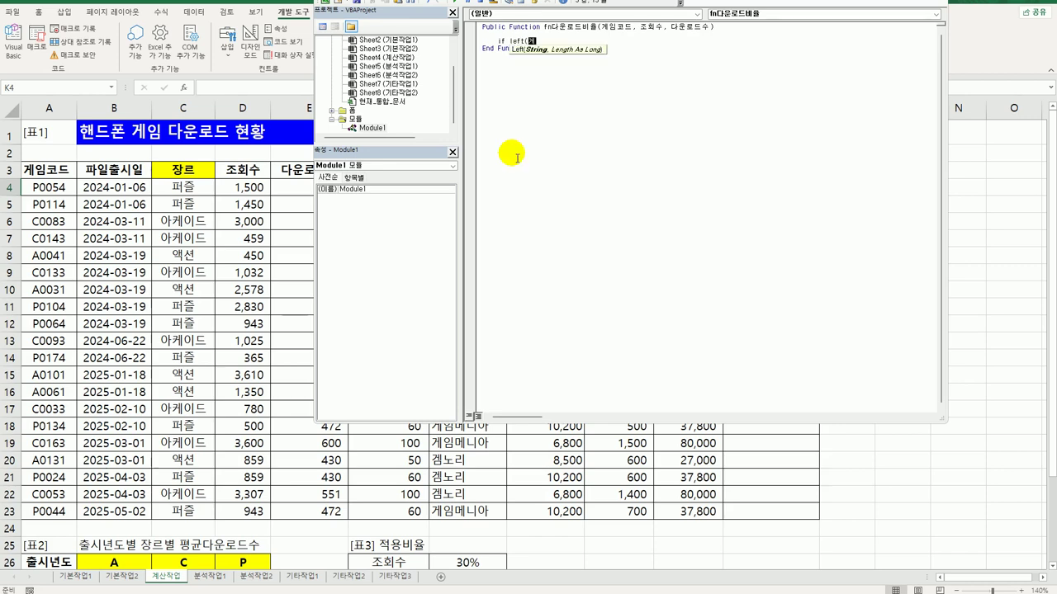
pyautogui.write('임코드,1')
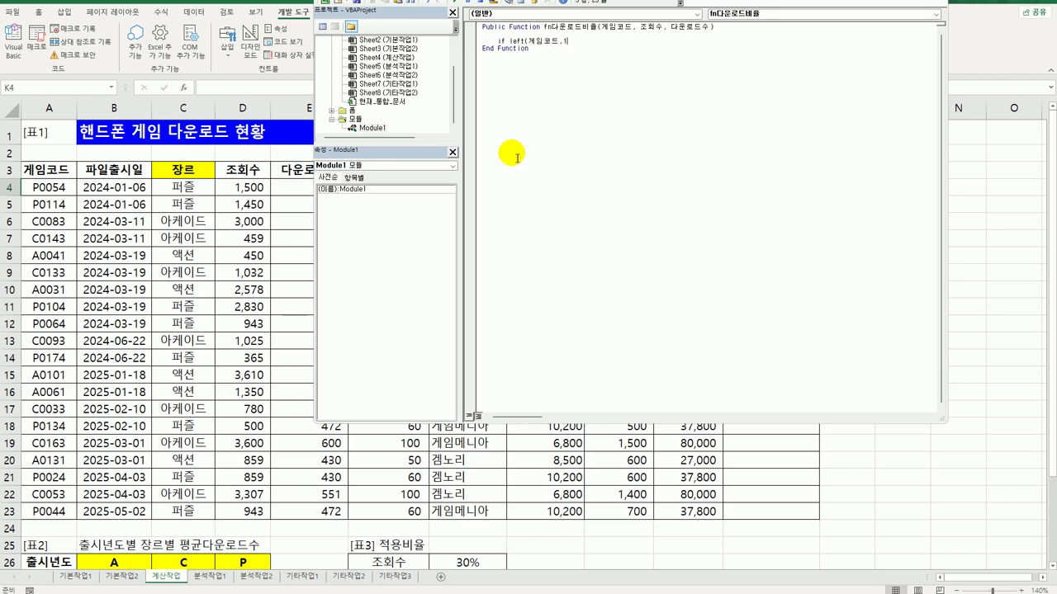
pyautogui.write(') = "A" then')
pyautogui.press('Return')
pyautogui.press('Tab')
pyautogui.write('추가비')
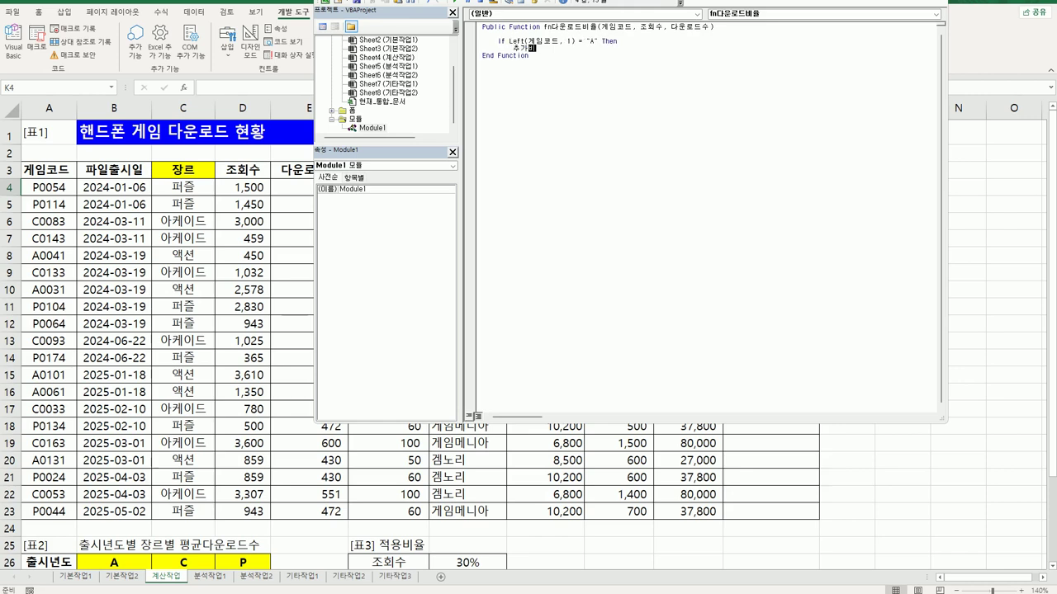
pyautogui.write('율 = 10')
# - Add an Else branch containing an indented copy of the 추가비율 = 10 assignment
pyautogui.press('Return')
pyautogui.press('BackSpace')
pyautogui.write('e')
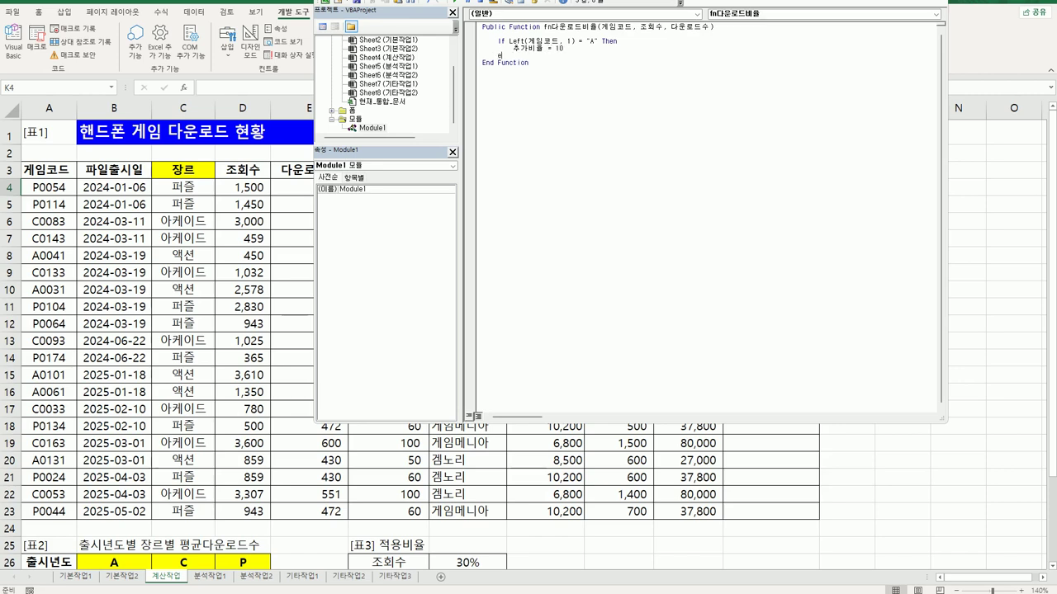
pyautogui.write('lse')
pyautogui.moveTo(513, 47); pyautogui.dragTo(564, 48)
pyautogui.hotkey('ctrl', 'c')
pyautogui.press('Down')
pyautogui.press('Return')
pyautogui.hotkey('ctrl', 'v')
pyautogui.press('Home')
pyautogui.press('Tab')
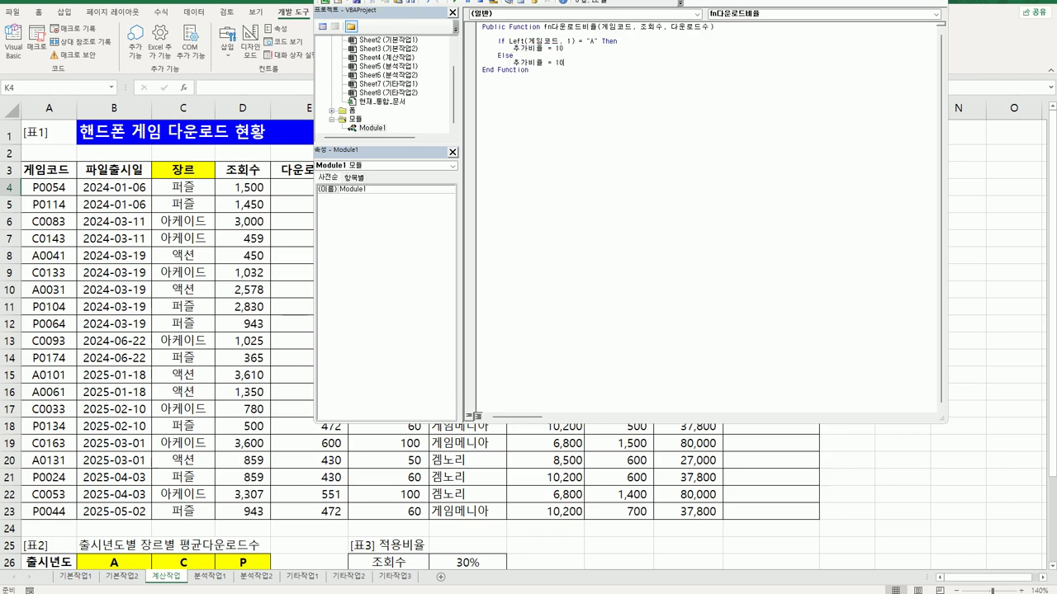
# - Set 추가비율 to 0 in the Else branch and close the block with End If
pyautogui.hotkey('shift', 'Left')
pyautogui.hotkey('shift', 'Left')
pyautogui.write('0')
pyautogui.press('Return')
pyautogui.write('End If')
# - Below the If block, set the return value with fn다운로드비율 = (다운로드수 / 조회수 * 100) + 추가비율
pyautogui.press('Return')
pyautogui.press('Return')
pyautogui.write('fn다운로')
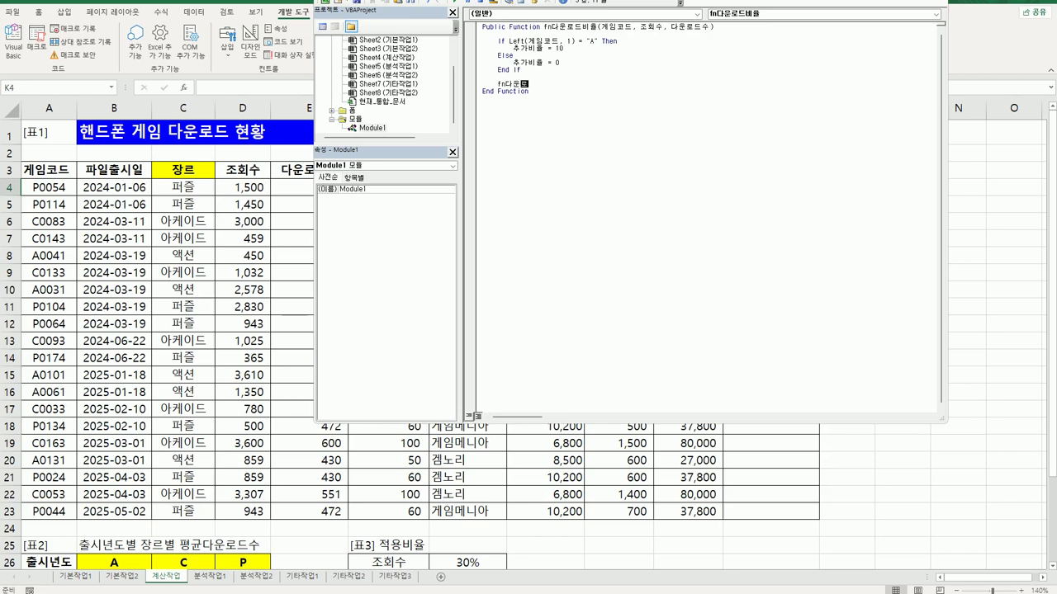
pyautogui.write('드비율 = (다운로드수/조회수)')
pyautogui.press('BackSpace')
pyautogui.write('+ 100)')
pyautogui.write(' + ㅜ')
pyautogui.write('cnrk')
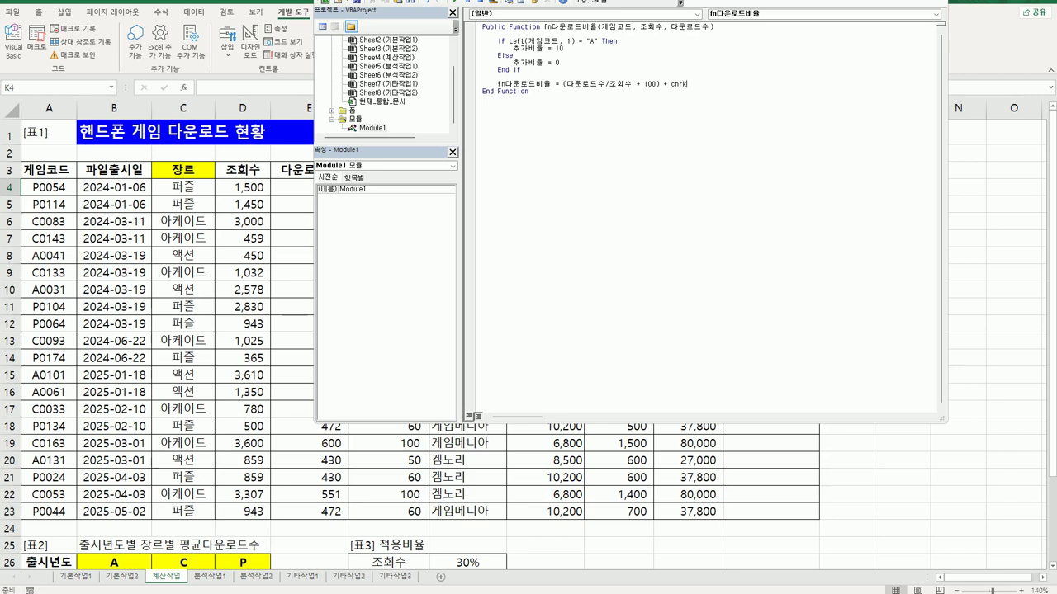
pyautogui.press('BackSpace')
pyautogui.press('BackSpace')
pyautogui.press('BackSpace')
pyautogui.press('BackSpace')
pyautogui.write('추가비율')
pyautogui.press('Return')
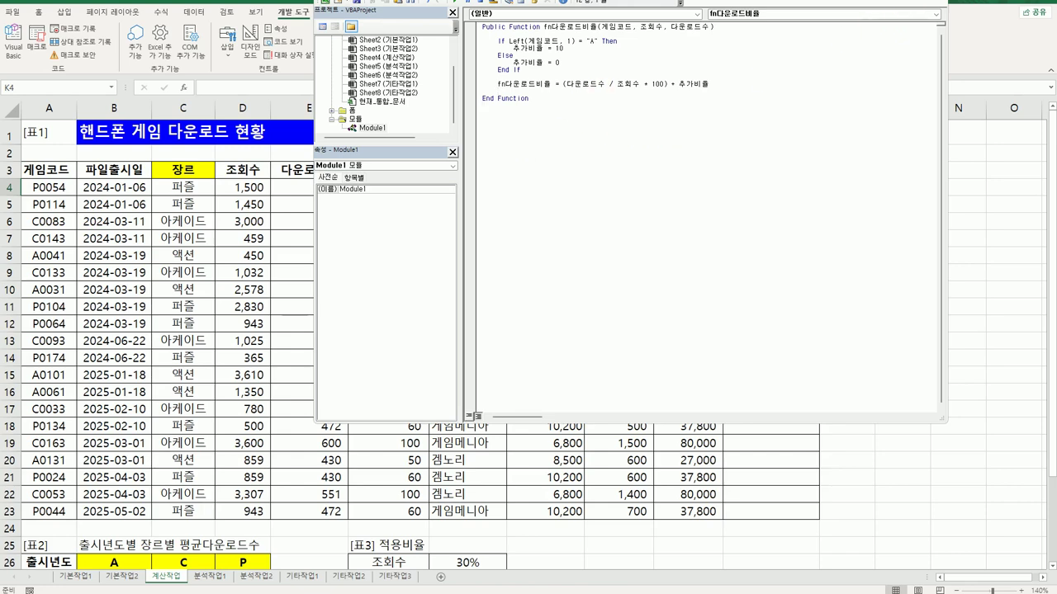
# - Close the Visual Basic editor, insert fn다운로드비율 in K4 with arguments A4, D4 and E4, and fill it down through K23
pyautogui.click(939, 2)
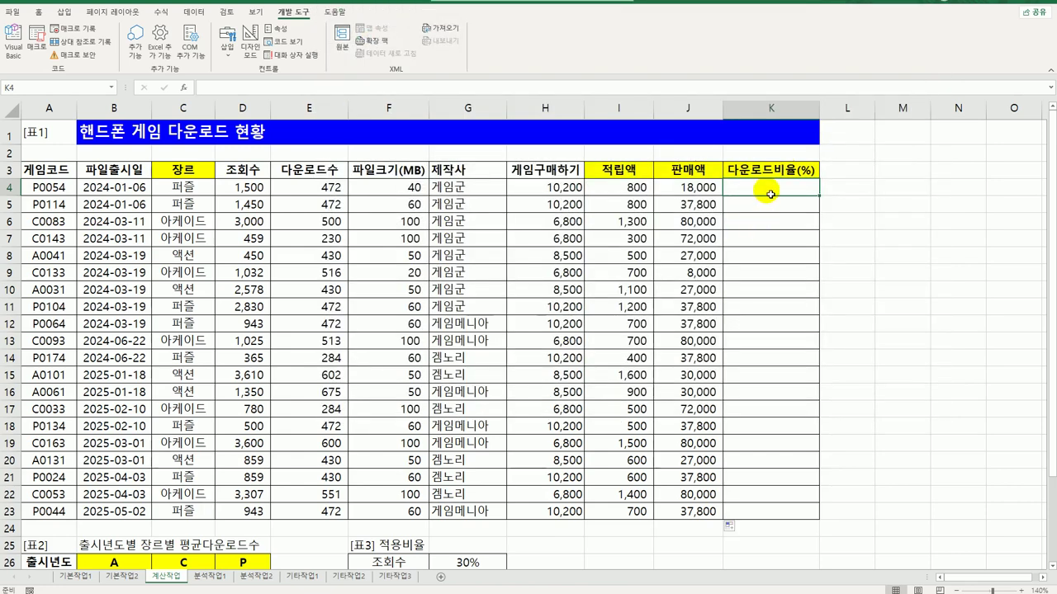
pyautogui.click(183, 89)
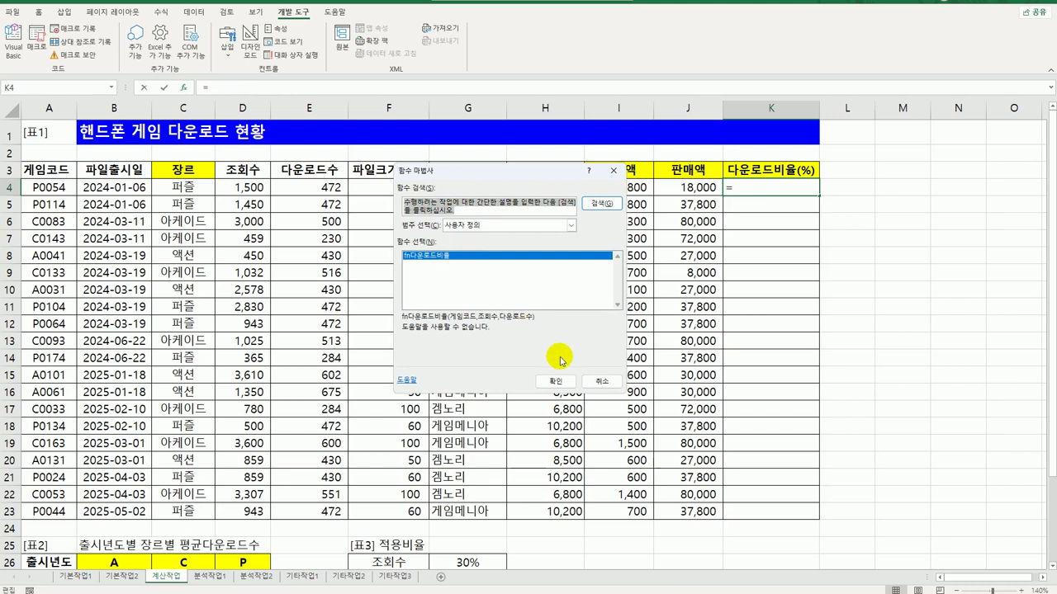
pyautogui.click(556, 381)
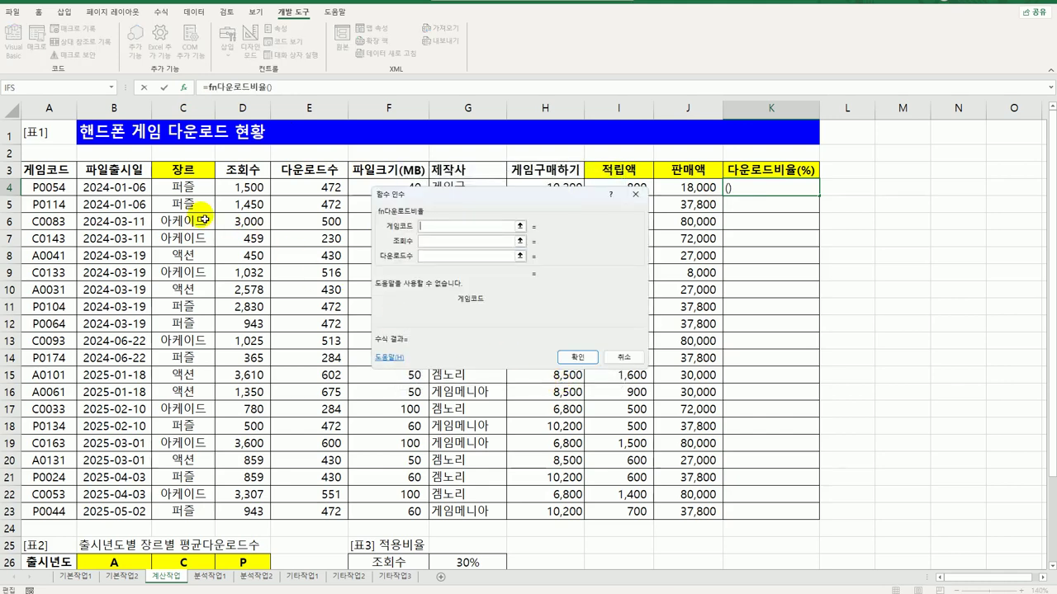
pyautogui.click(54, 187)
pyautogui.click(262, 190)
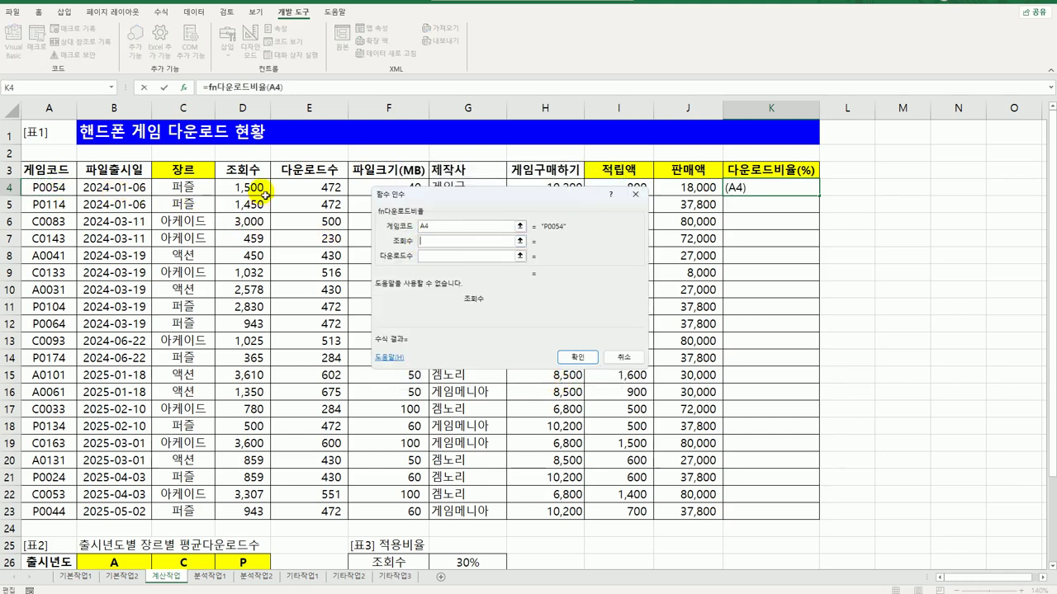
pyautogui.click(435, 257)
pyautogui.click(309, 190)
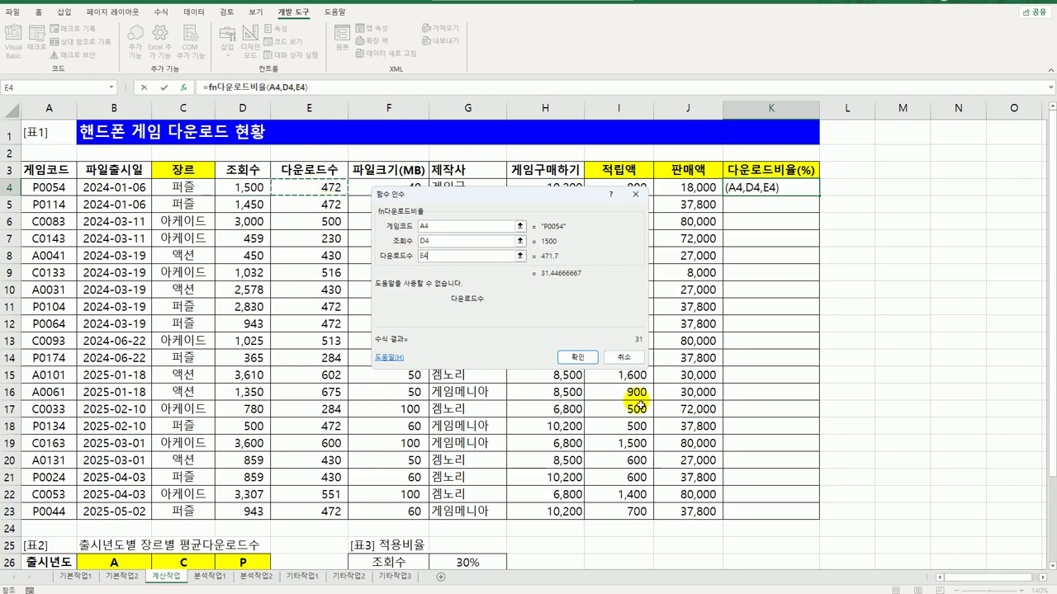
pyautogui.click(578, 358)
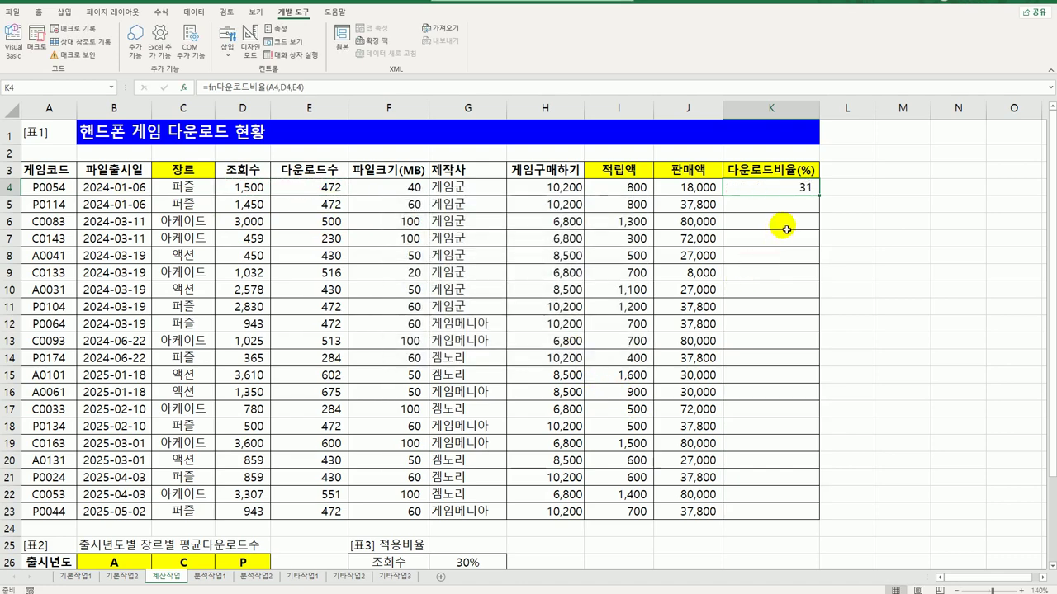
pyautogui.doubleClick(819, 196)
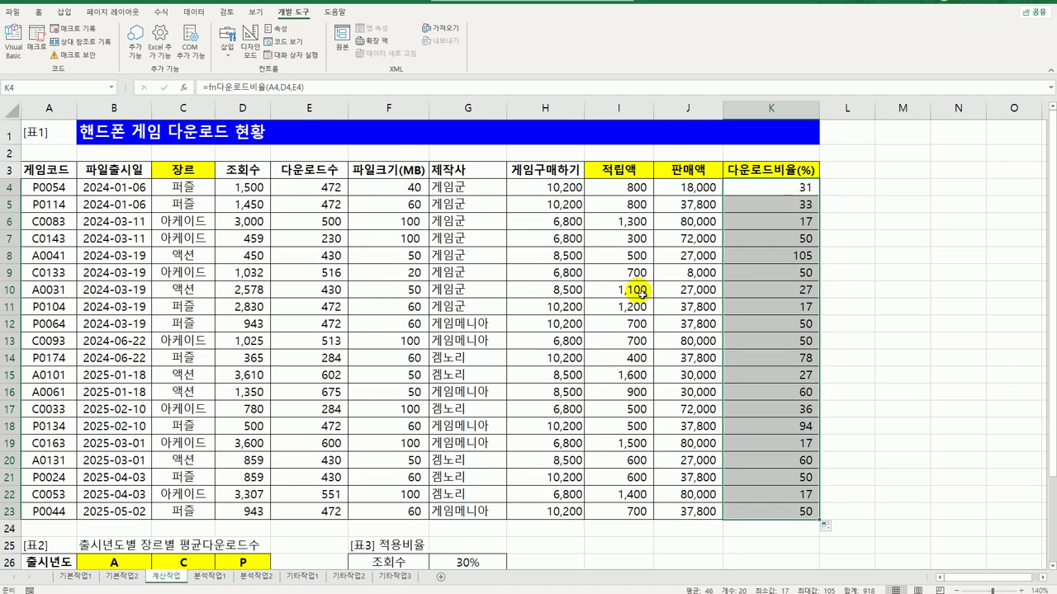
# - Start a formula in B27 with AVERAGE and a nested IF whose test multiplies two empty parenthesised conditions
pyautogui.scroll(-3, 569, 314)
pyautogui.click(121, 423)
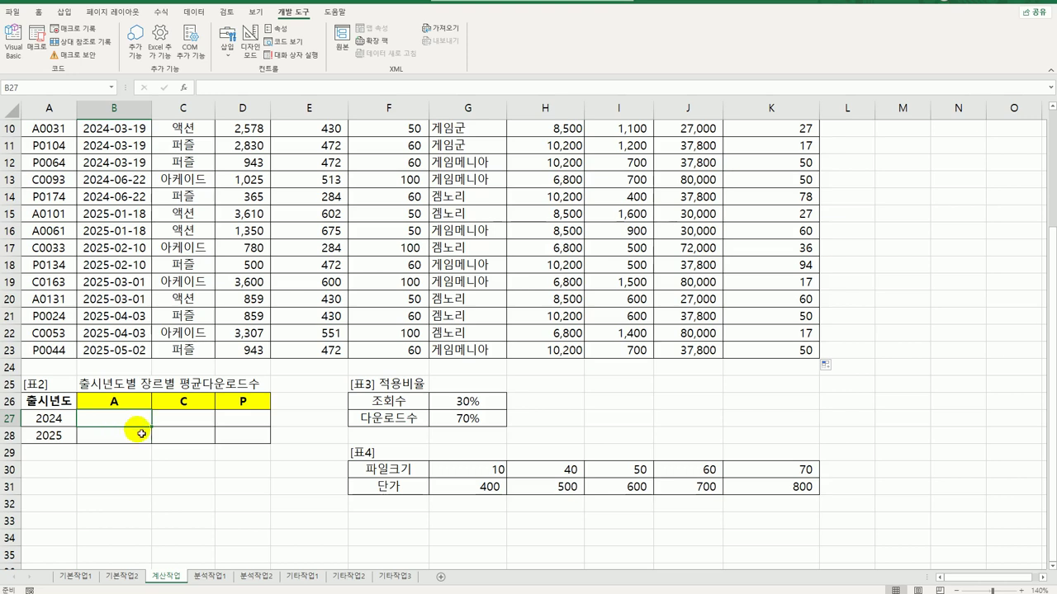
pyautogui.write('=')
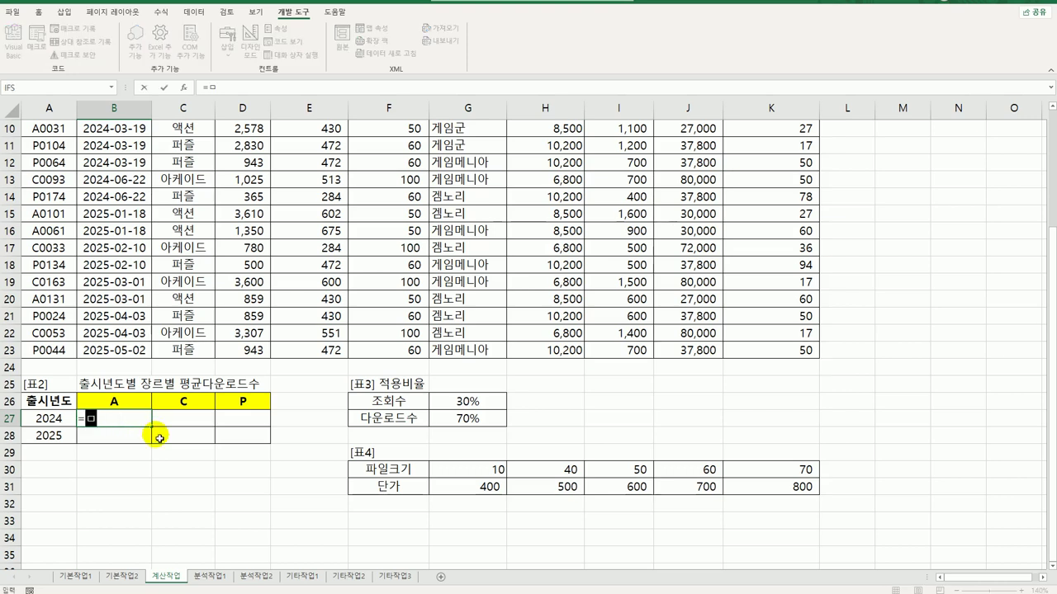
pyautogui.write('av')
pyautogui.press('Down')
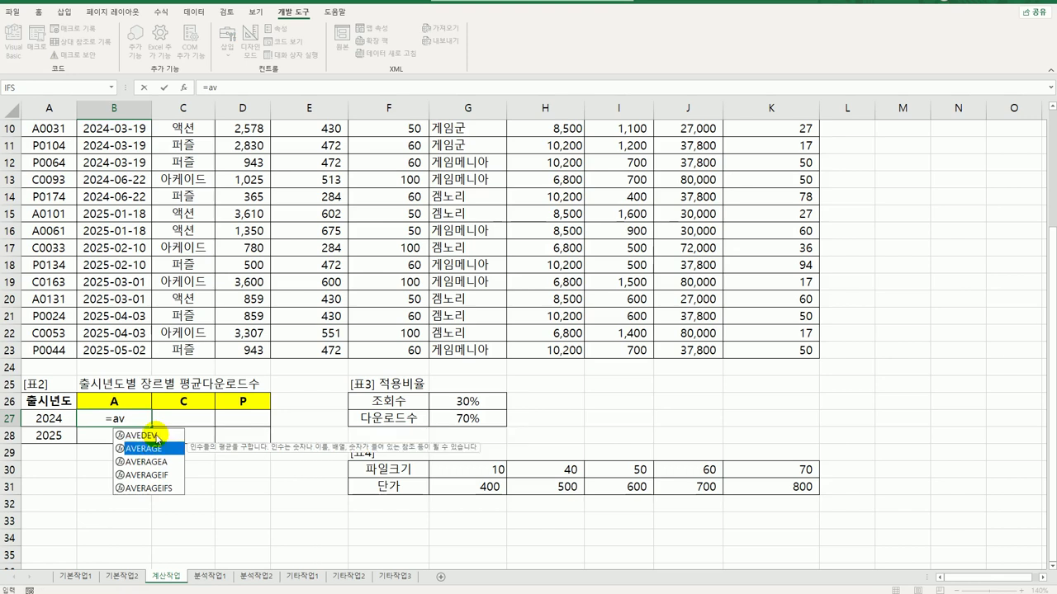
pyautogui.press('Tab')
pyautogui.write('if(')
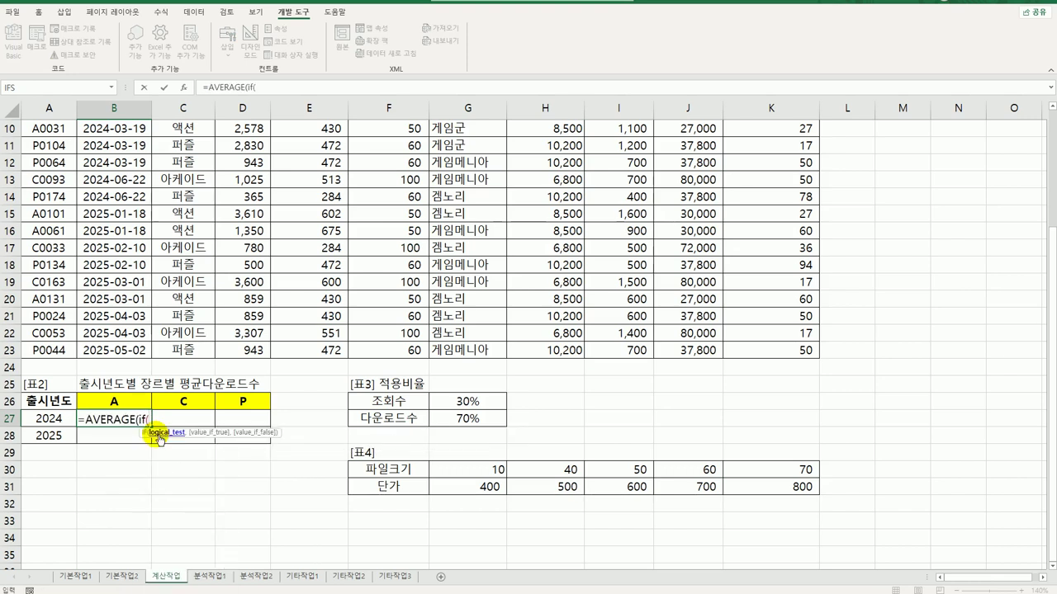
pyautogui.write('( ) * (')
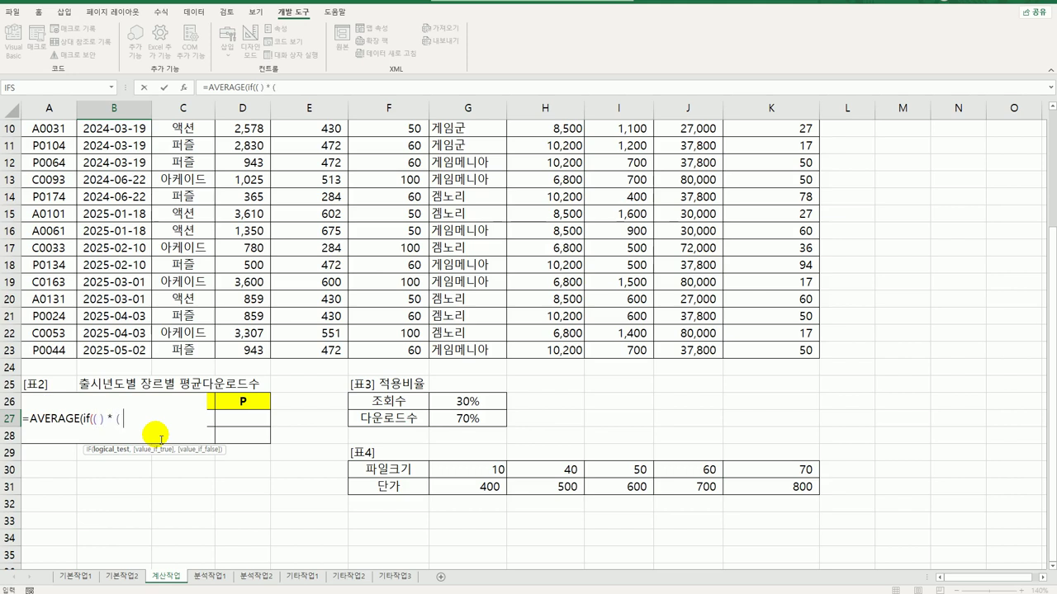
pyautogui.write(',')
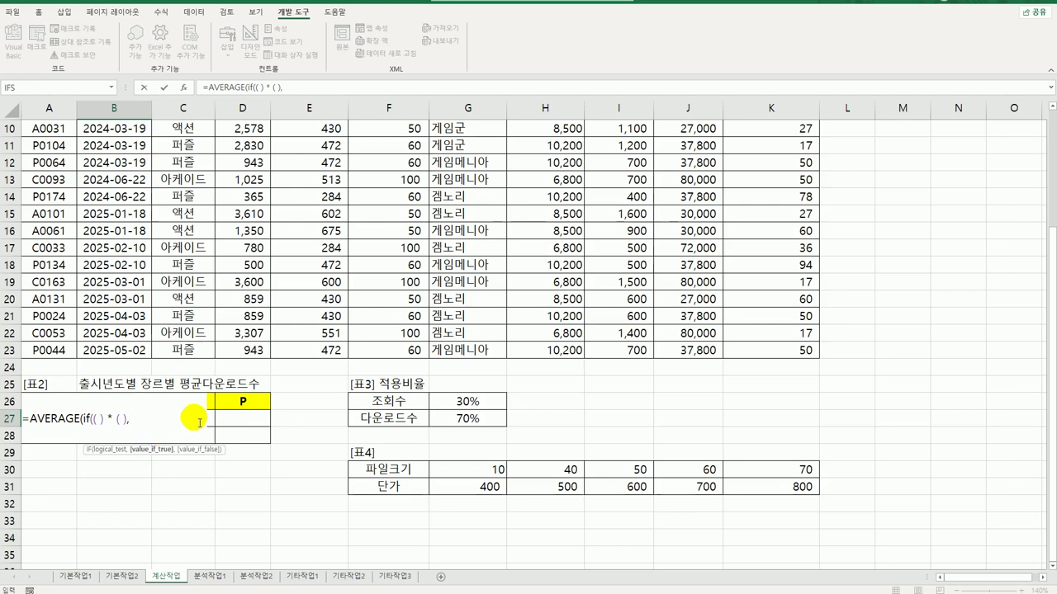
# - Give the IF in B27 the absolute 다운로드수 range $E$4:$E$23 as its true value and close both functions
pyautogui.scroll(3, 376, 367)
pyautogui.moveTo(314, 187); pyautogui.dragTo(318, 521)
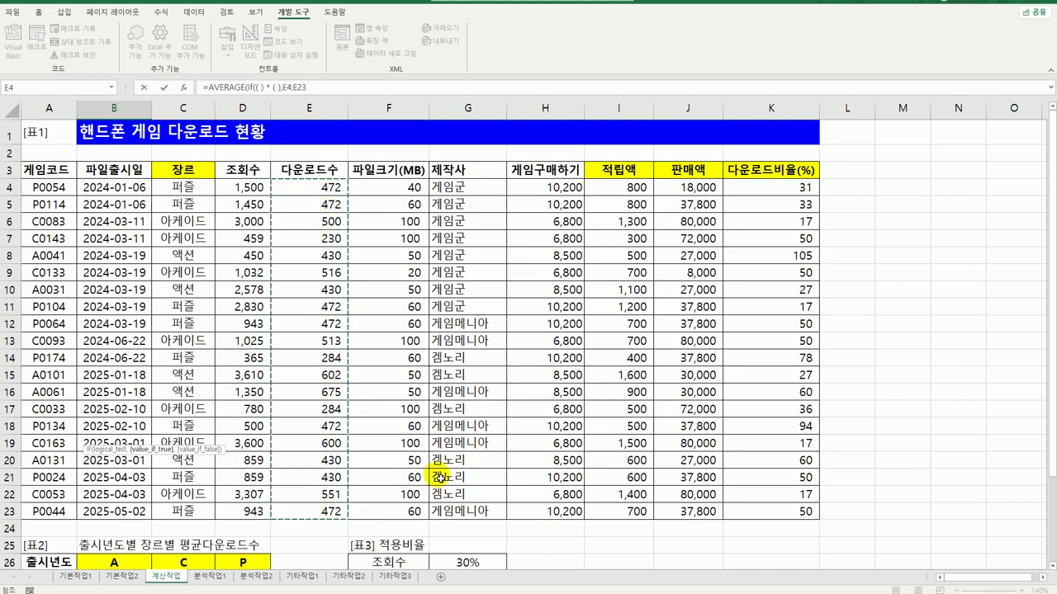
pyautogui.scroll(-3, 440, 470)
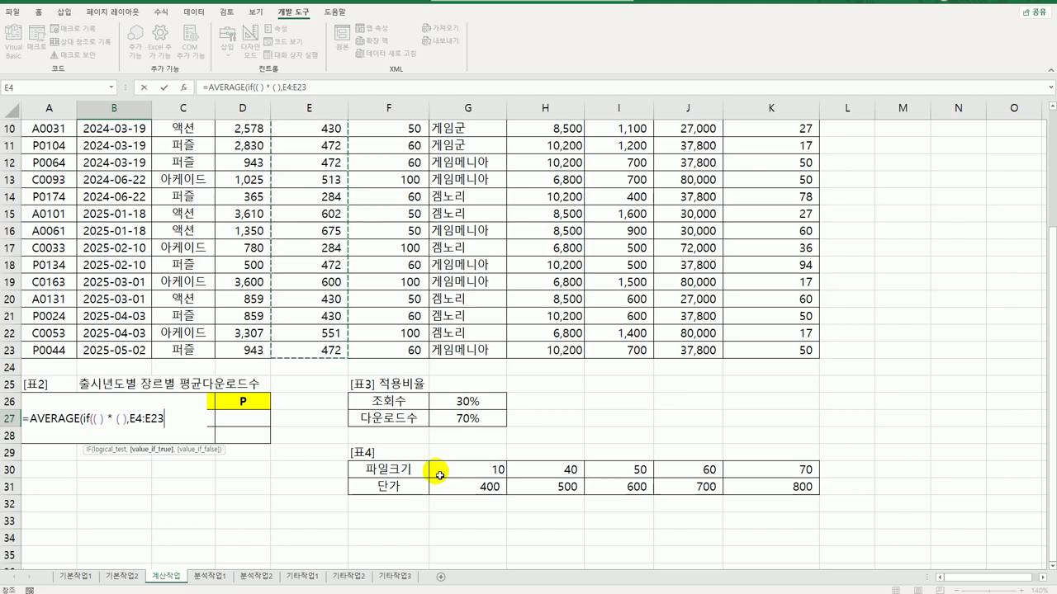
pyautogui.press('F4')
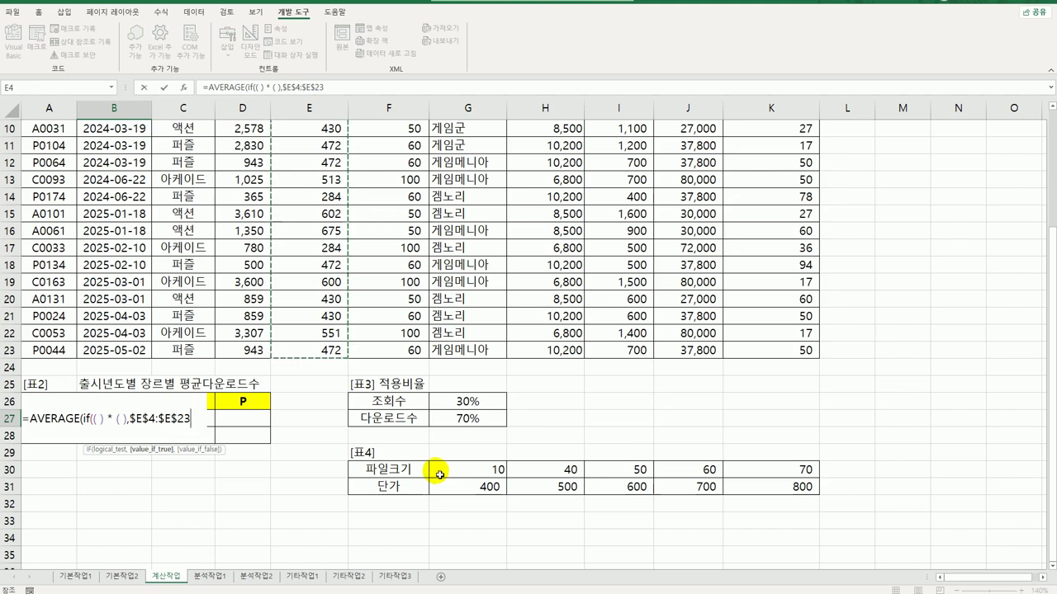
pyautogui.write('))')
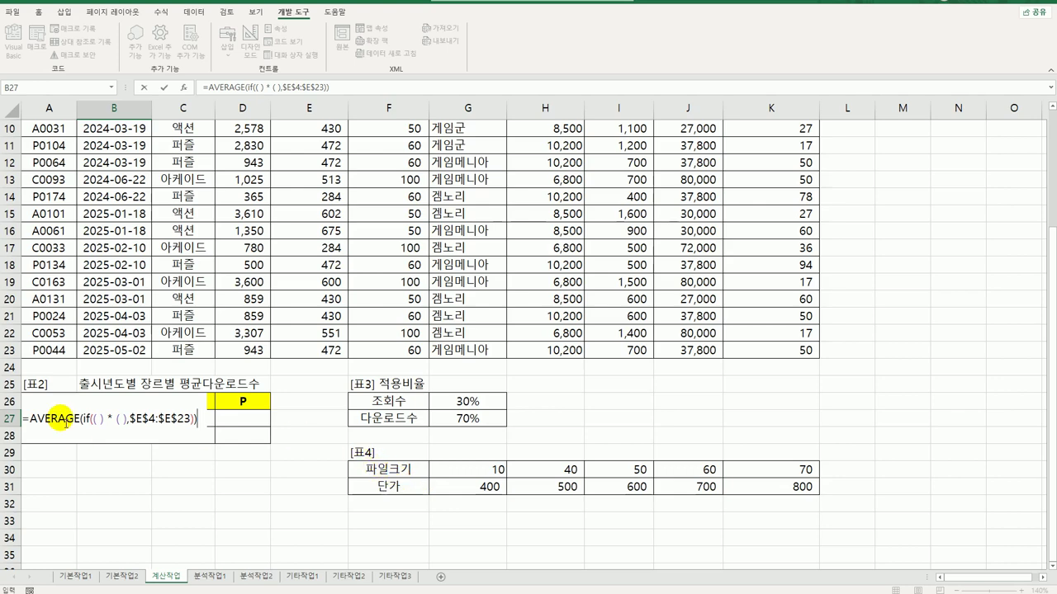
# - Fill the first condition of B27's formula with YEAR($B$4:$B$23)=$A27
pyautogui.click(98, 421)
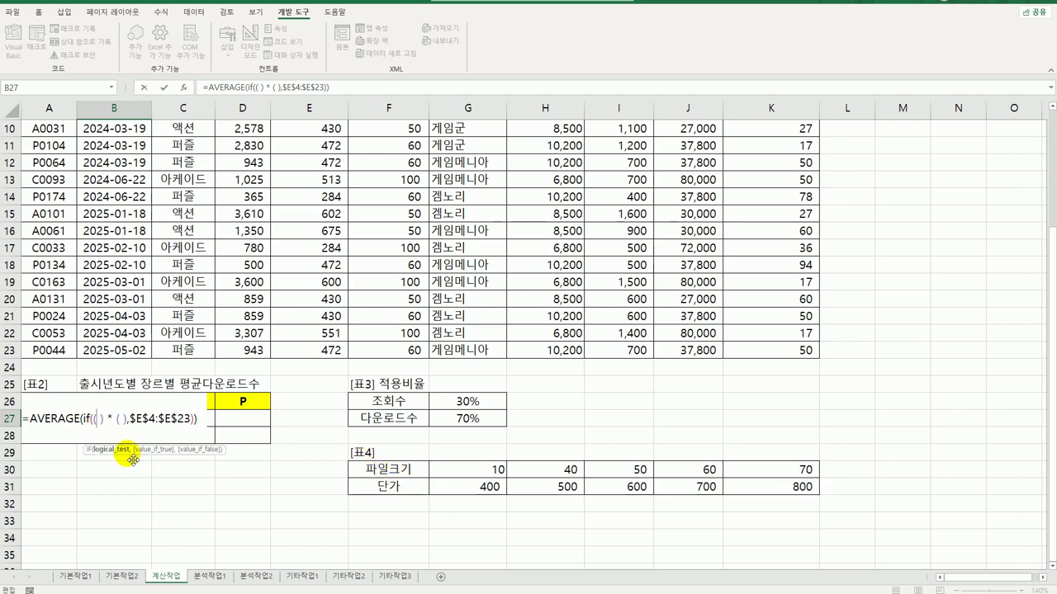
pyautogui.write('ye')
pyautogui.press('Tab')
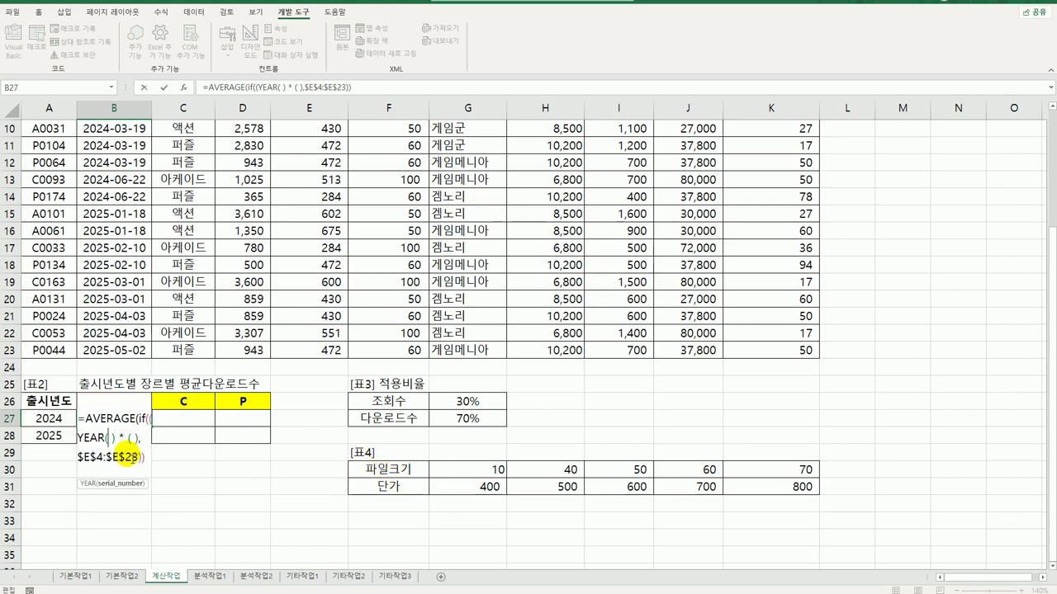
pyautogui.scroll(3, 136, 388)
pyautogui.moveTo(122, 187); pyautogui.dragTo(120, 514)
pyautogui.press('F4')
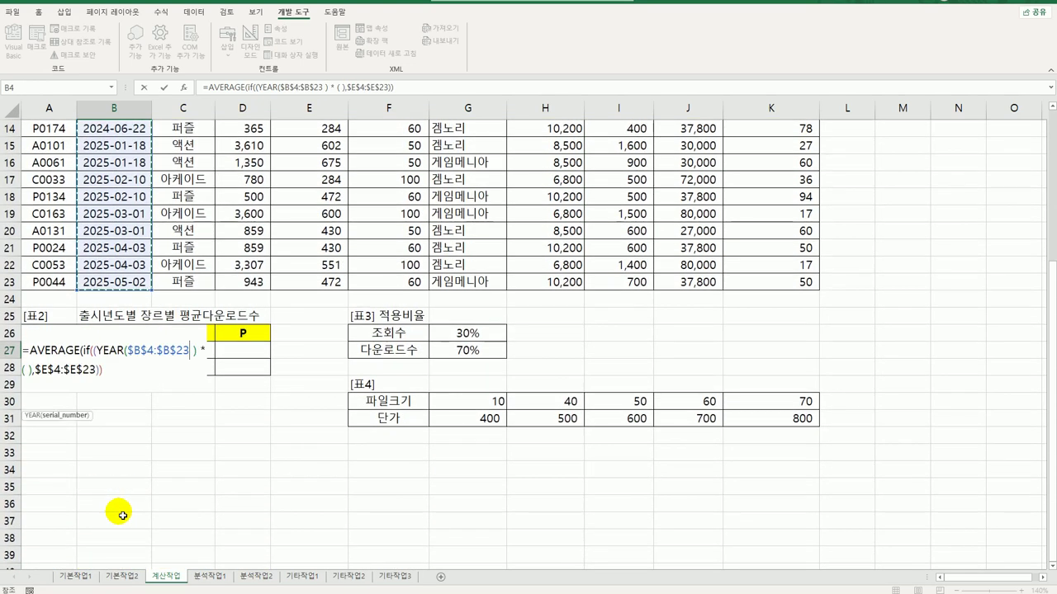
pyautogui.write('=')
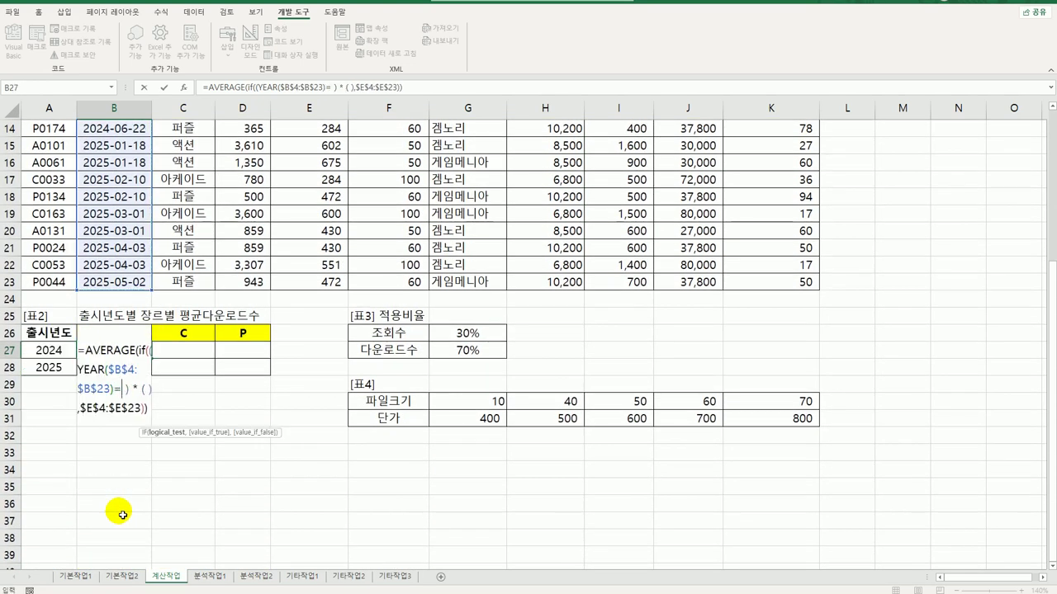
pyautogui.press('Left')
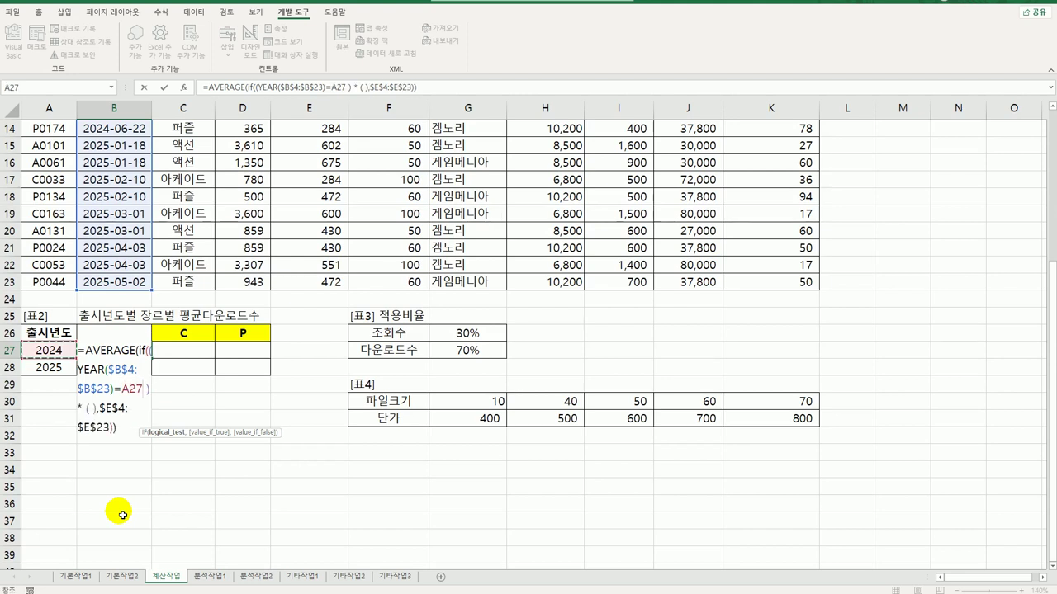
pyautogui.press('F4')
pyautogui.press('F4')
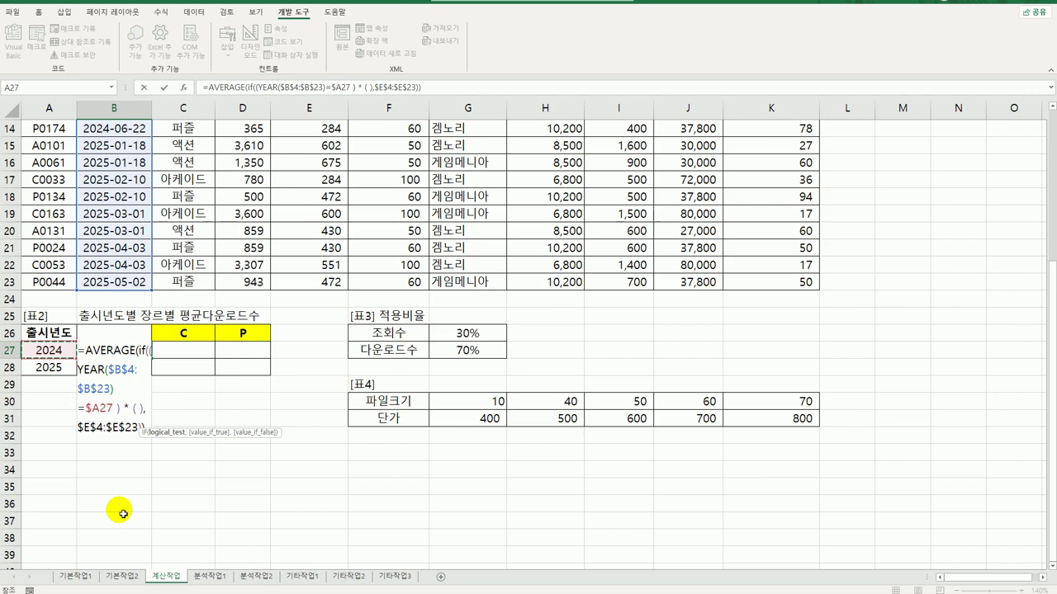
# - Fill the second condition of B27's formula with LEFT($A$4:$A$23,1)=$B$26
pyautogui.click(135, 408)
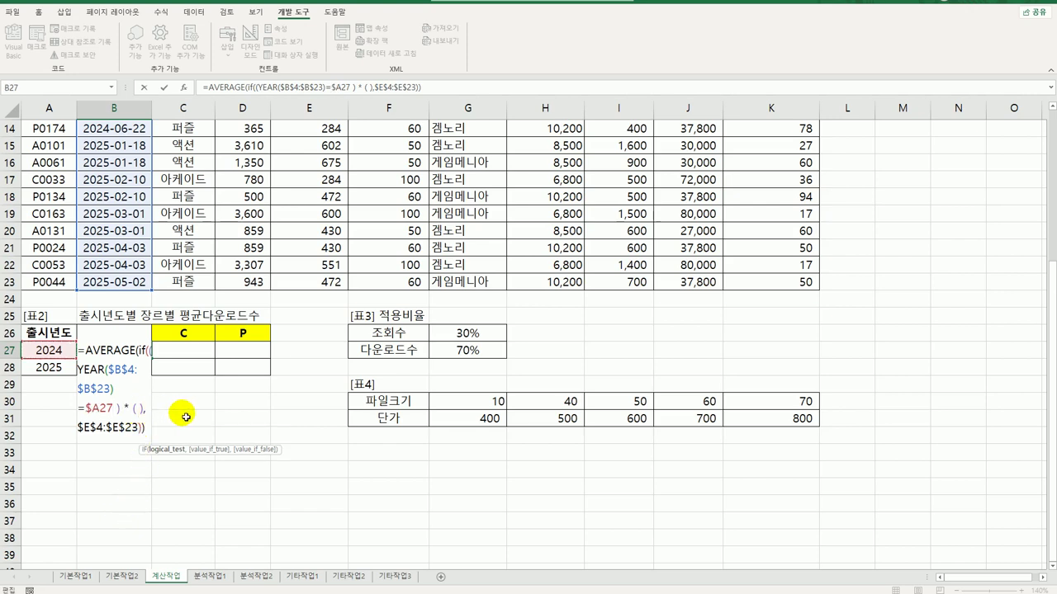
pyautogui.scroll(4, 217, 424)
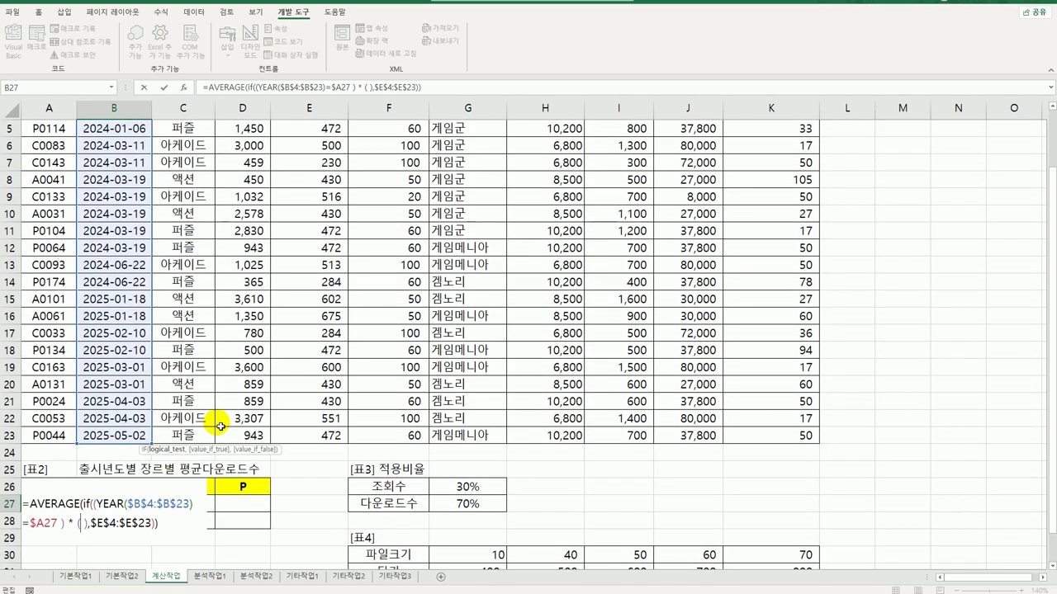
pyautogui.scroll(-6, 220, 426)
pyautogui.write('left(')
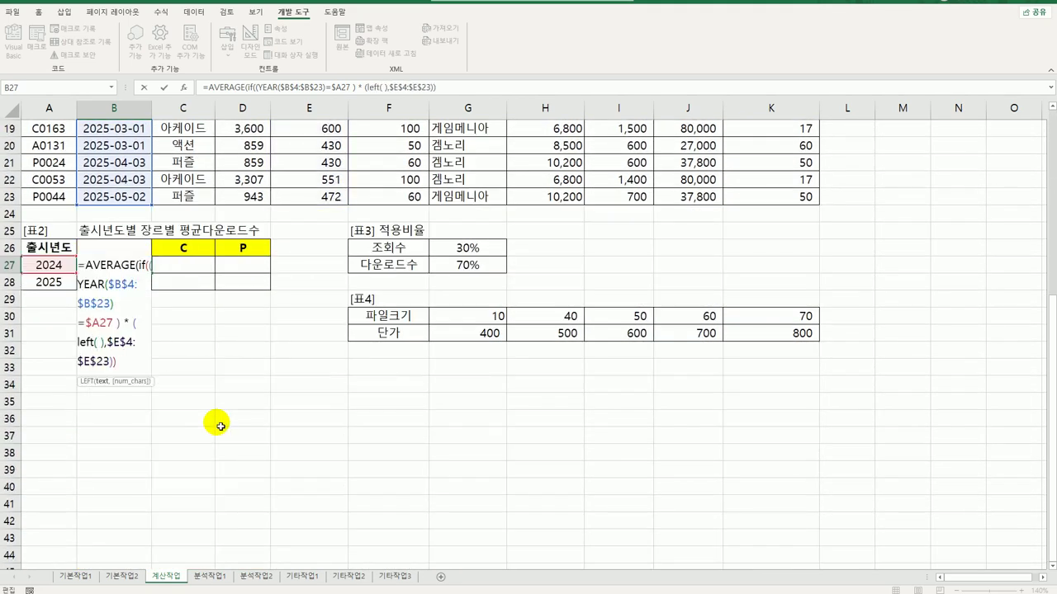
pyautogui.scroll(6, 236, 354)
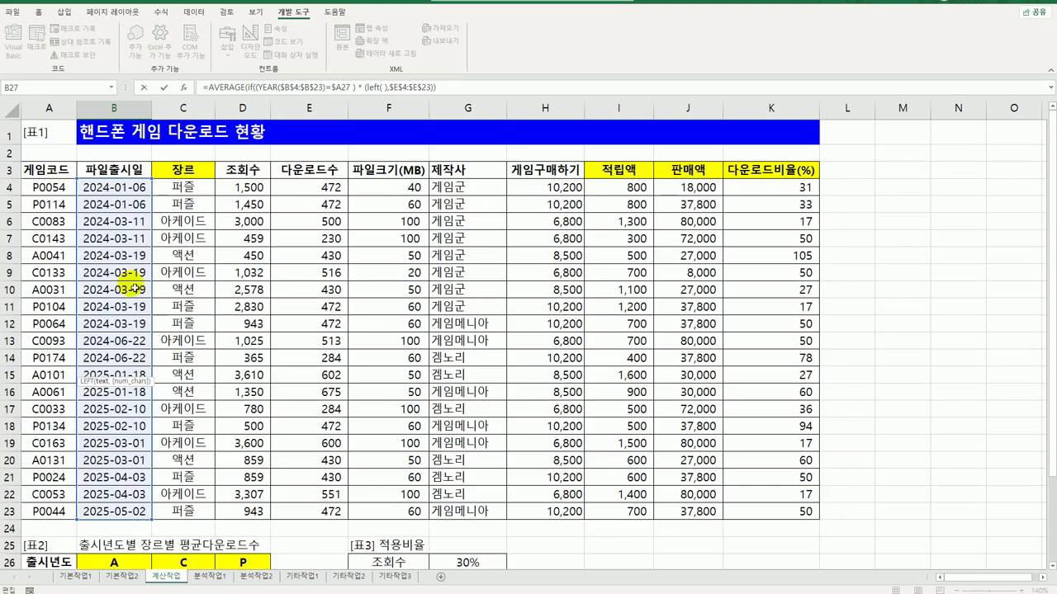
pyautogui.moveTo(41, 187); pyautogui.dragTo(21, 512)
pyautogui.press('F4')
pyautogui.scroll(-3, 30, 510)
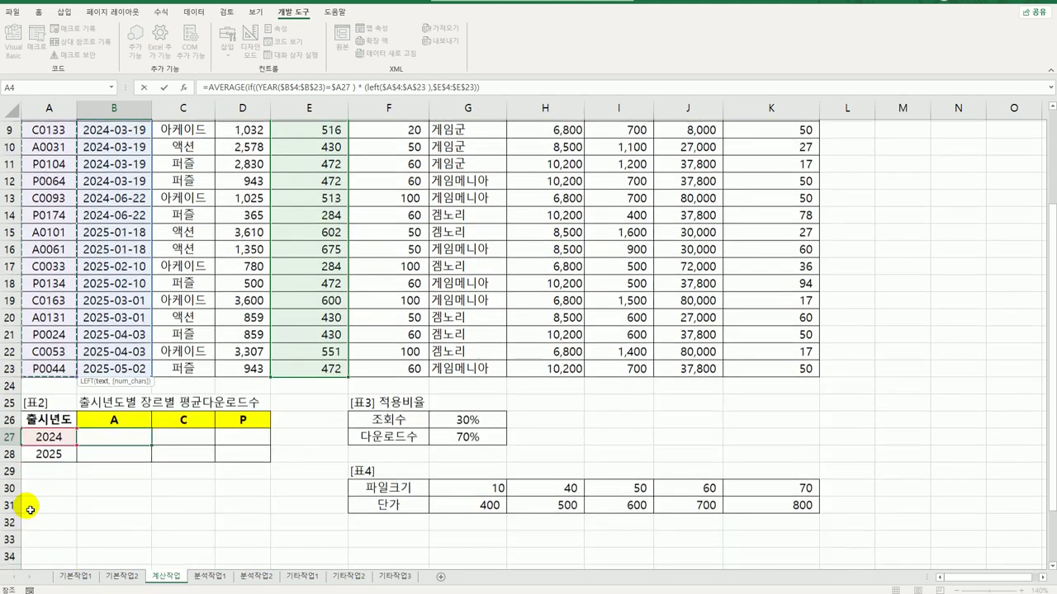
pyautogui.write(',')
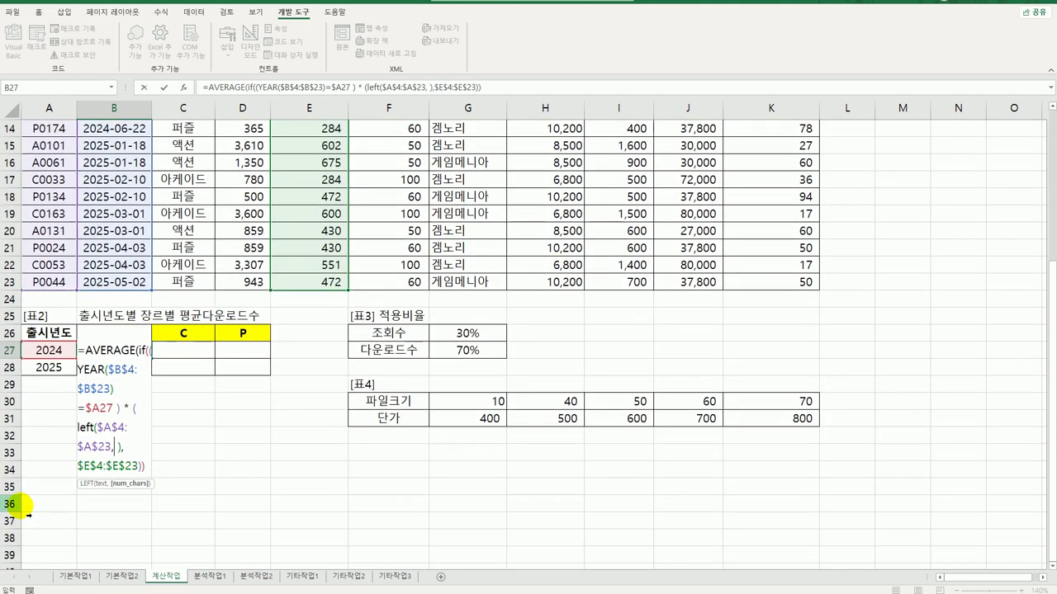
pyautogui.write('1')
pyautogui.write(')=')
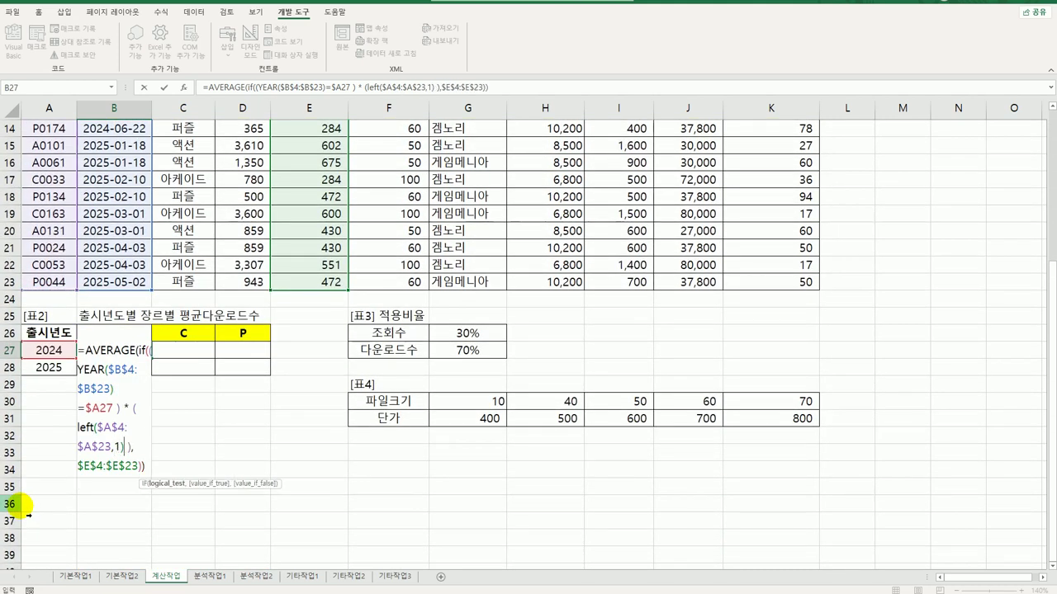
pyautogui.press('Up')
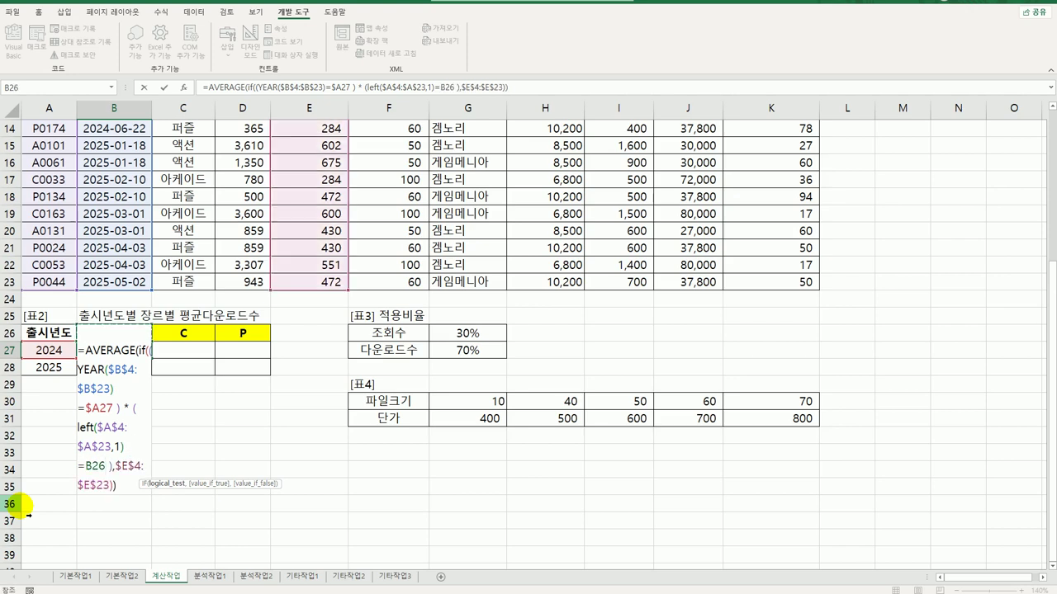
pyautogui.press('F4')
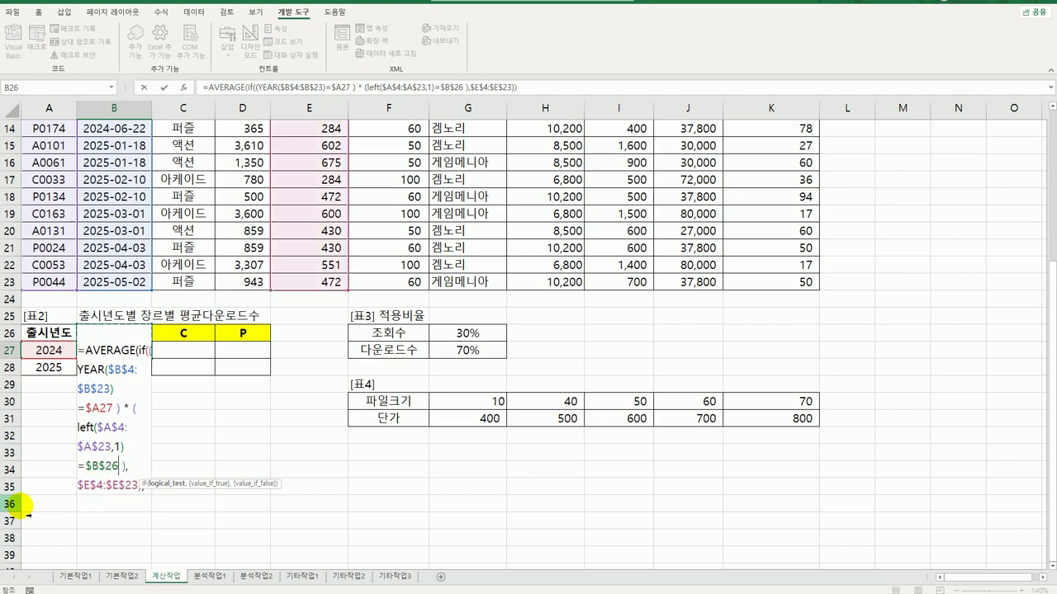
# - Fix only the row of the B26 reference, enter B27's average formula as an array formula, and fill it across B27:D28
pyautogui.press('F4')
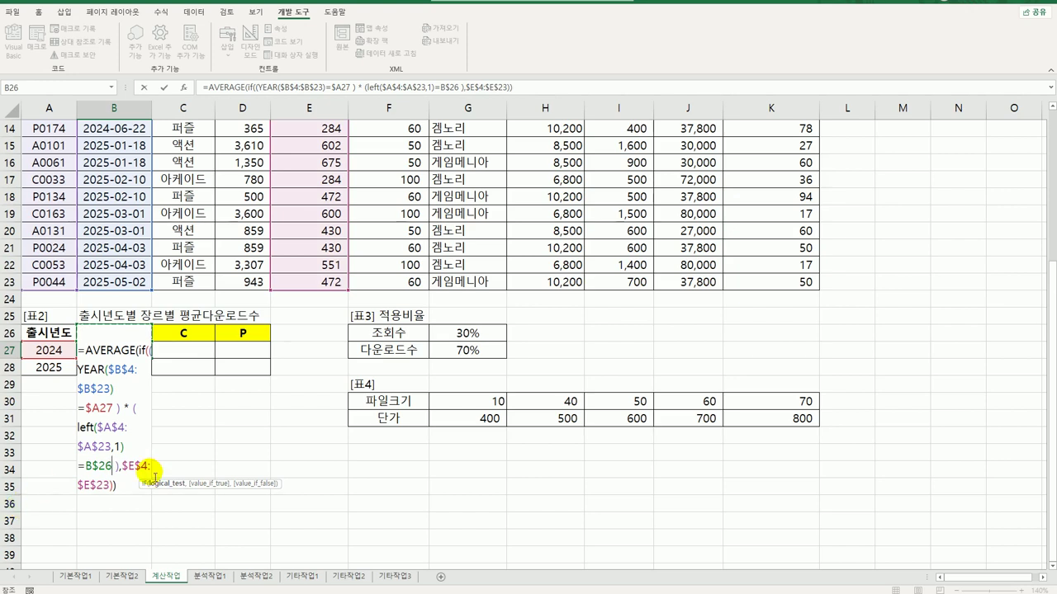
pyautogui.click(139, 493)
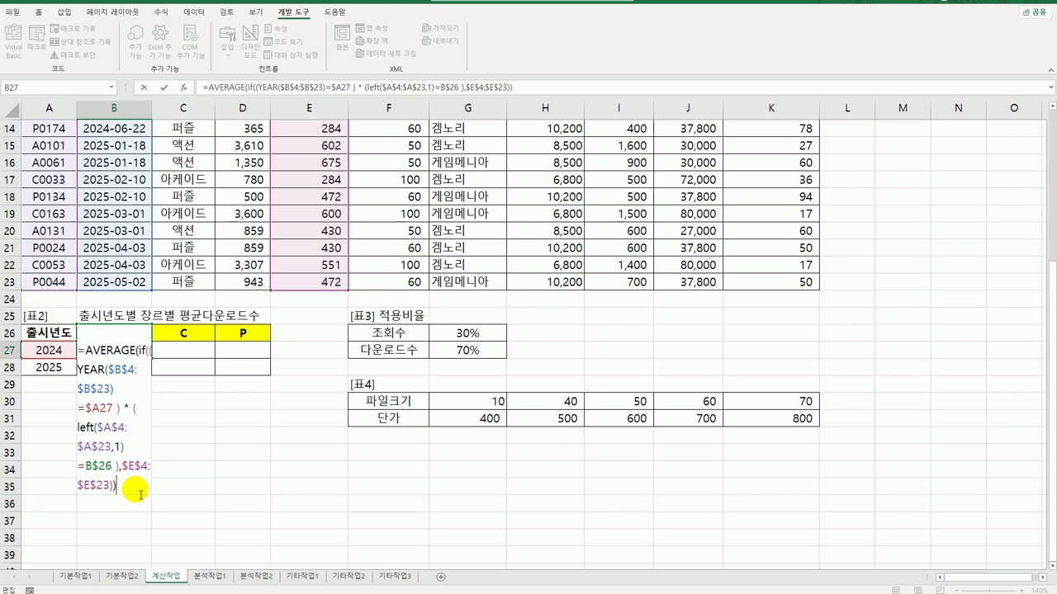
pyautogui.hotkey('ctrl', 'shift', 'Return')
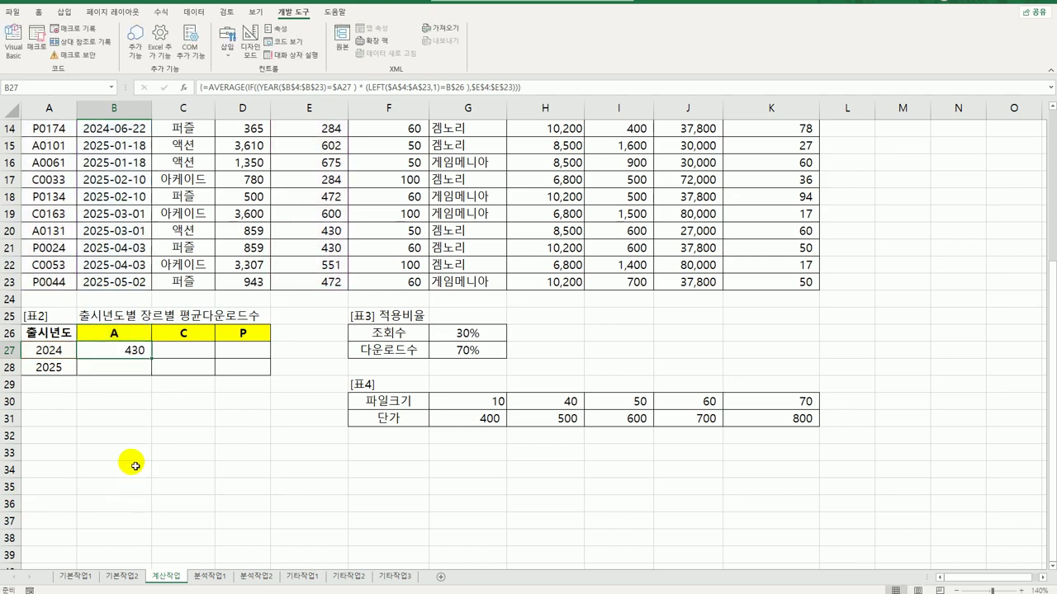
pyautogui.moveTo(155, 361); pyautogui.dragTo(259, 381)
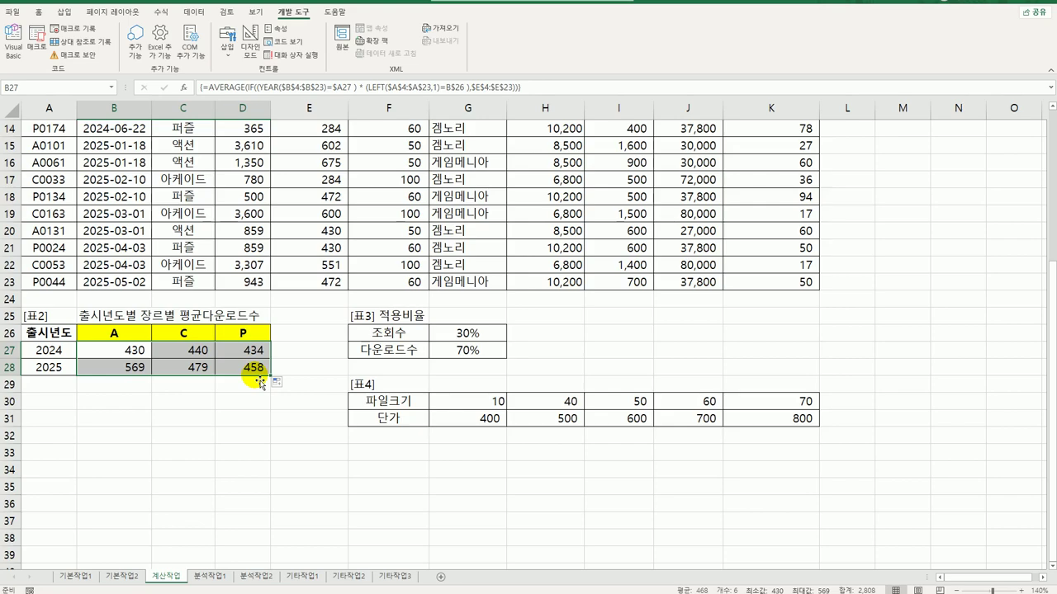
pyautogui.scroll(5, 262, 432)
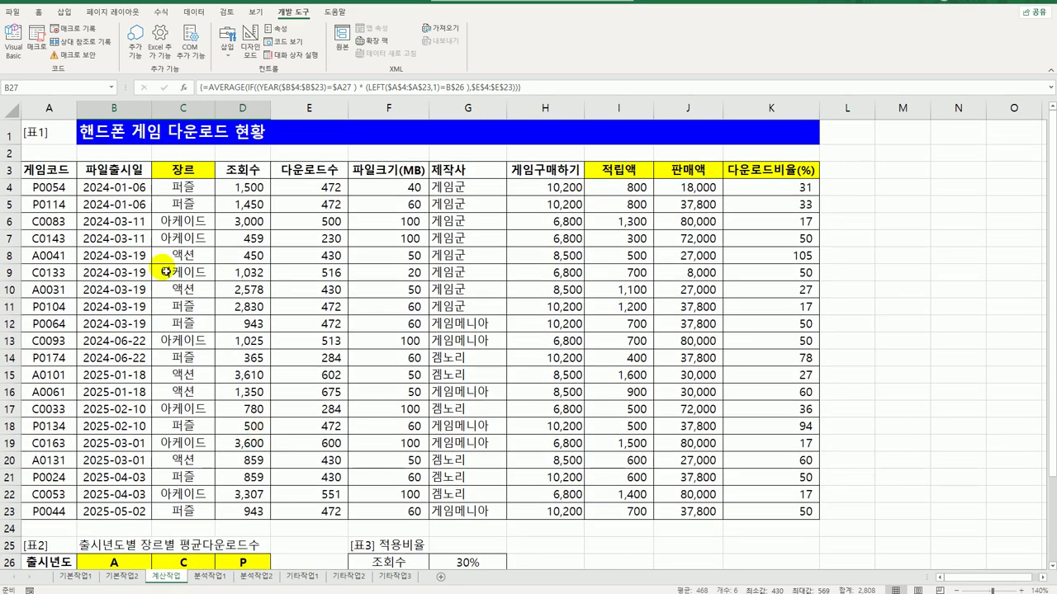
pyautogui.click(236, 568)
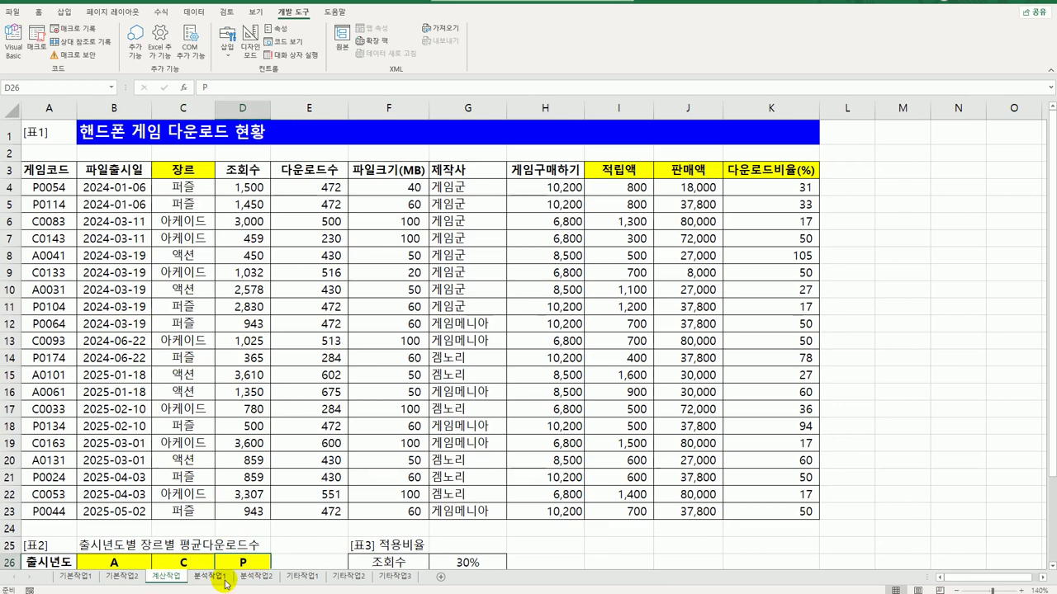
# - On the 분석작업1 sheet, start a Microsoft Query data import at cell B3
pyautogui.click(218, 582)
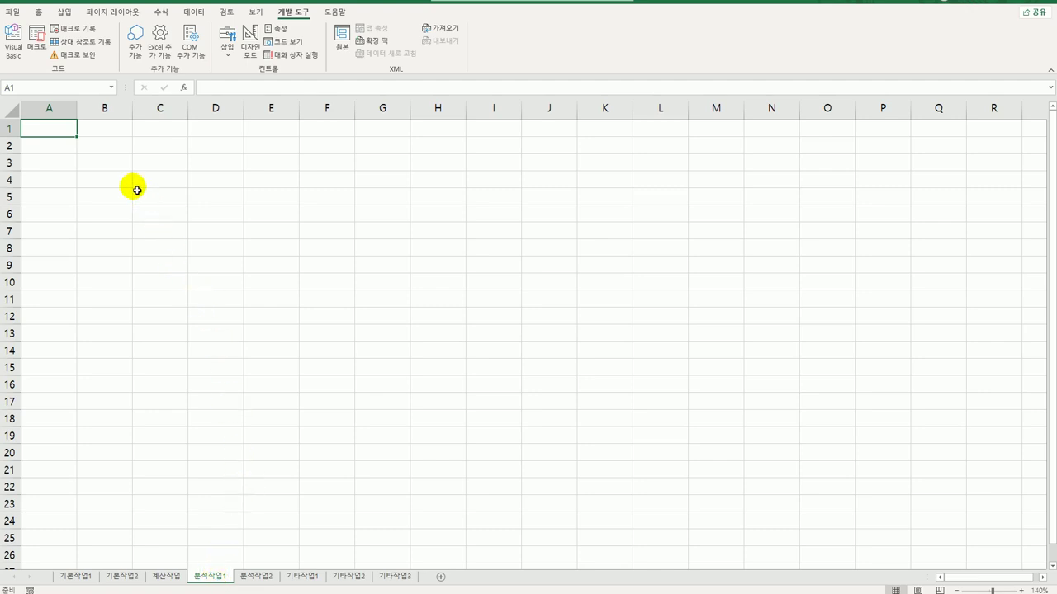
pyautogui.click(109, 176)
pyautogui.click(110, 167)
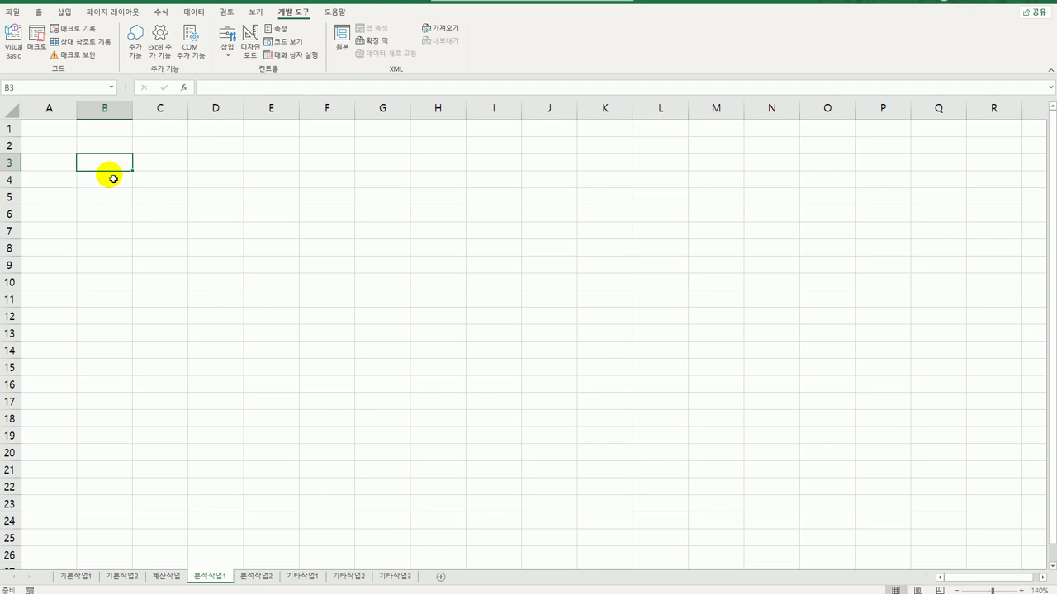
pyautogui.click(194, 12)
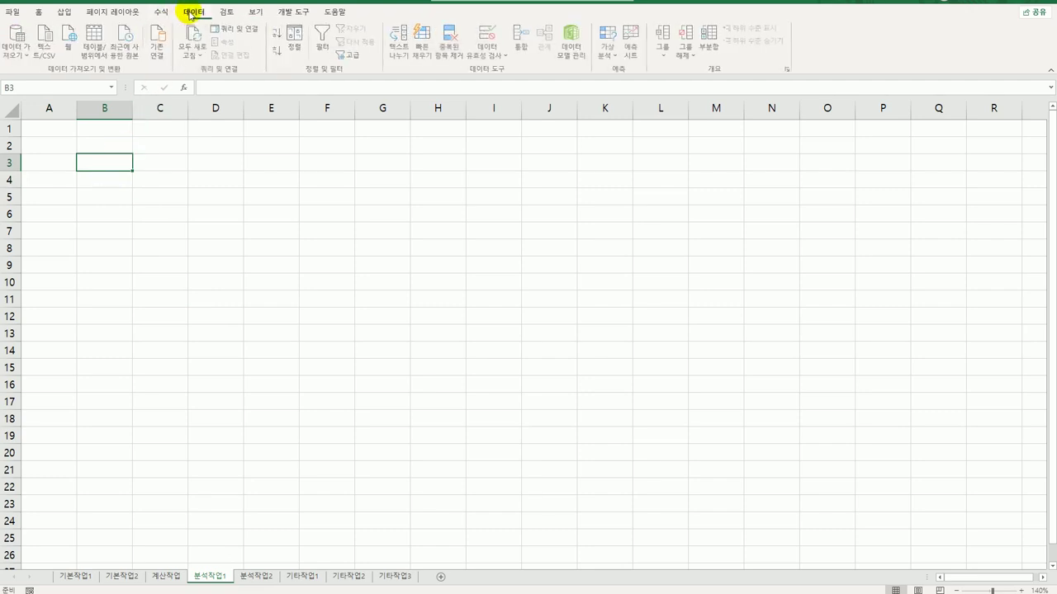
pyautogui.click(17, 45)
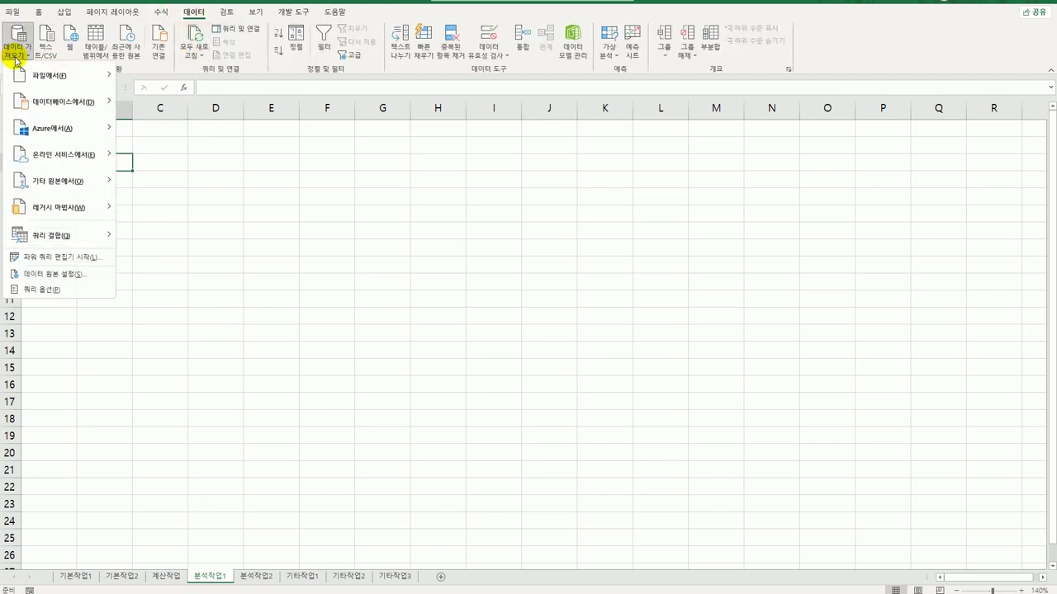
pyautogui.moveTo(58, 189)
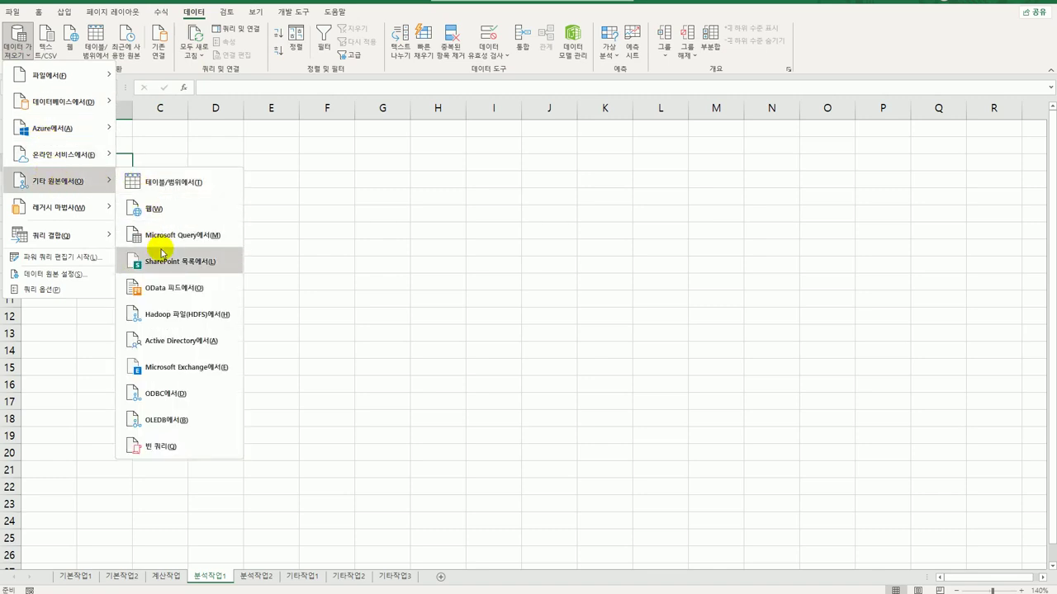
pyautogui.click(163, 238)
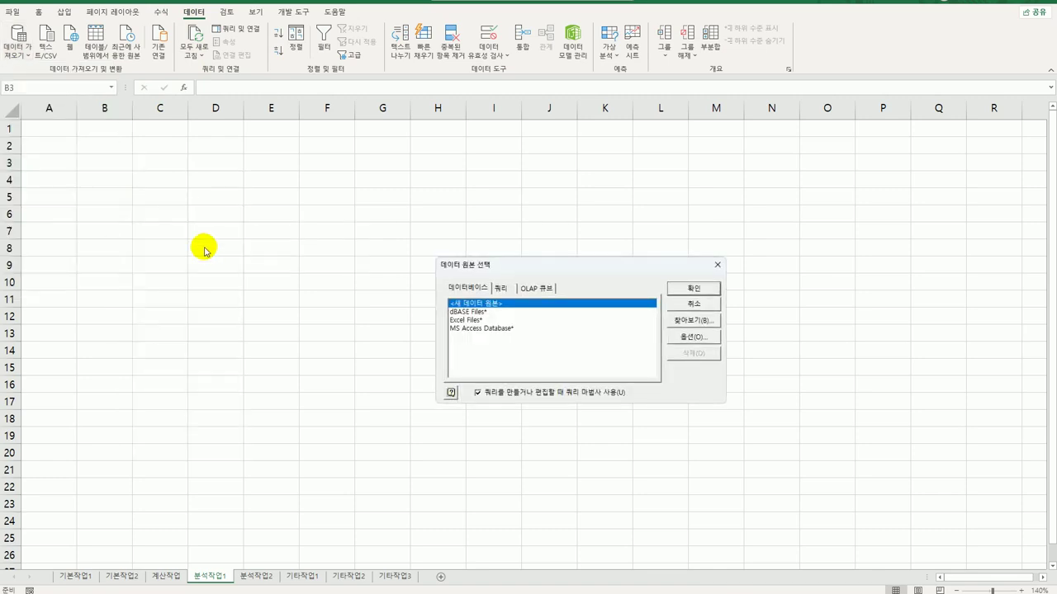
# - Choose MS Access Database as the data source and connect to the 온라인게임.accdb file
pyautogui.click(487, 329)
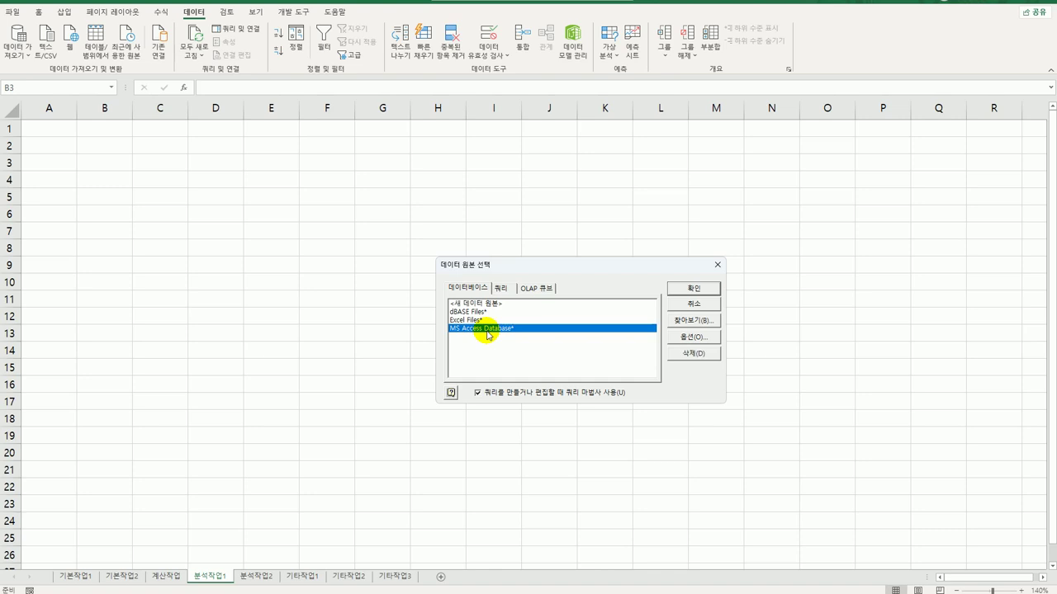
pyautogui.click(693, 288)
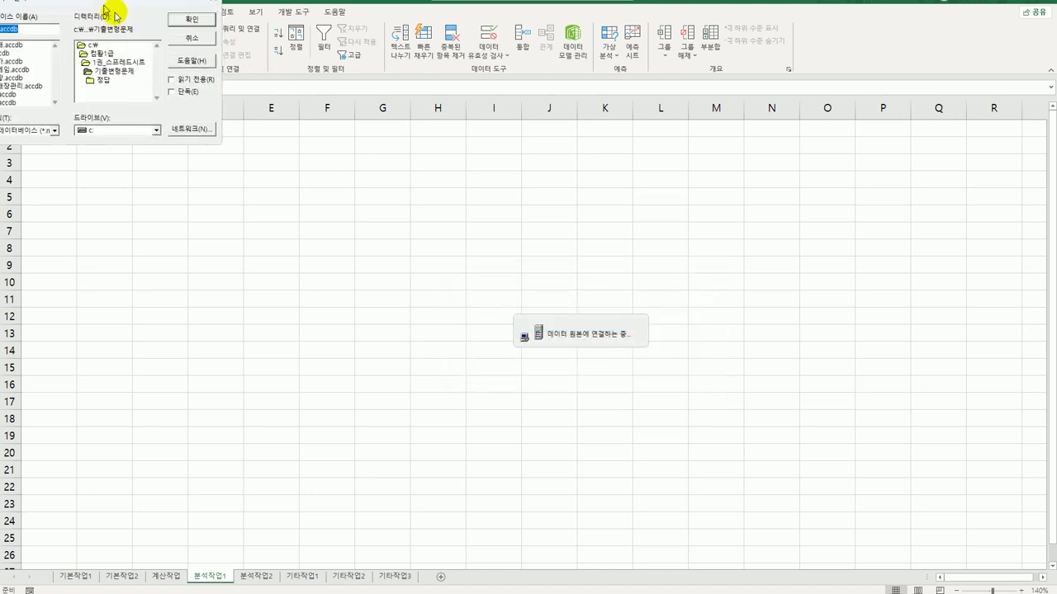
pyautogui.moveTo(118, 12); pyautogui.dragTo(356, 175)
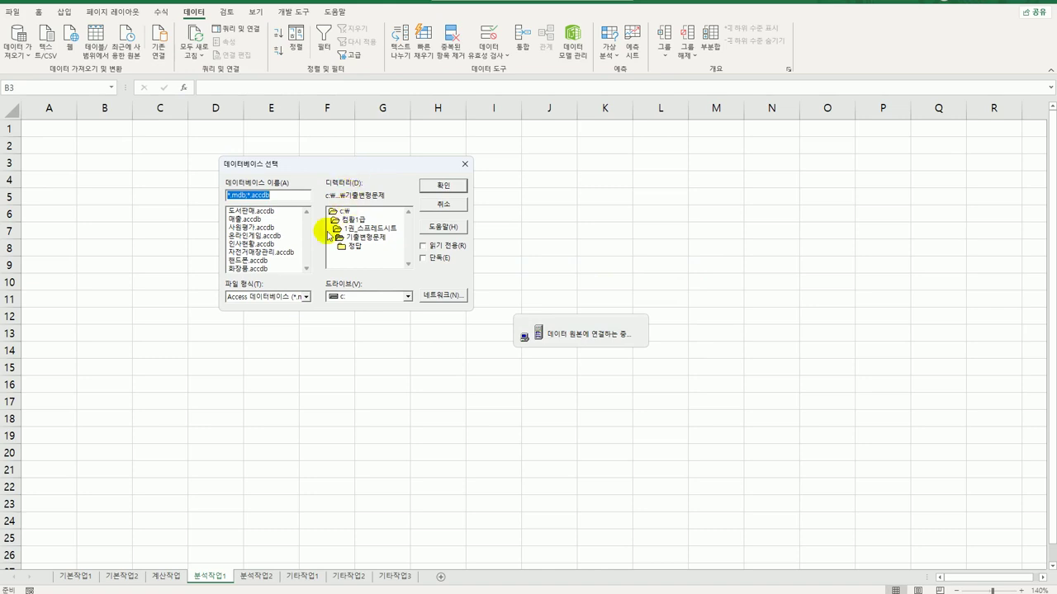
pyautogui.click(282, 237)
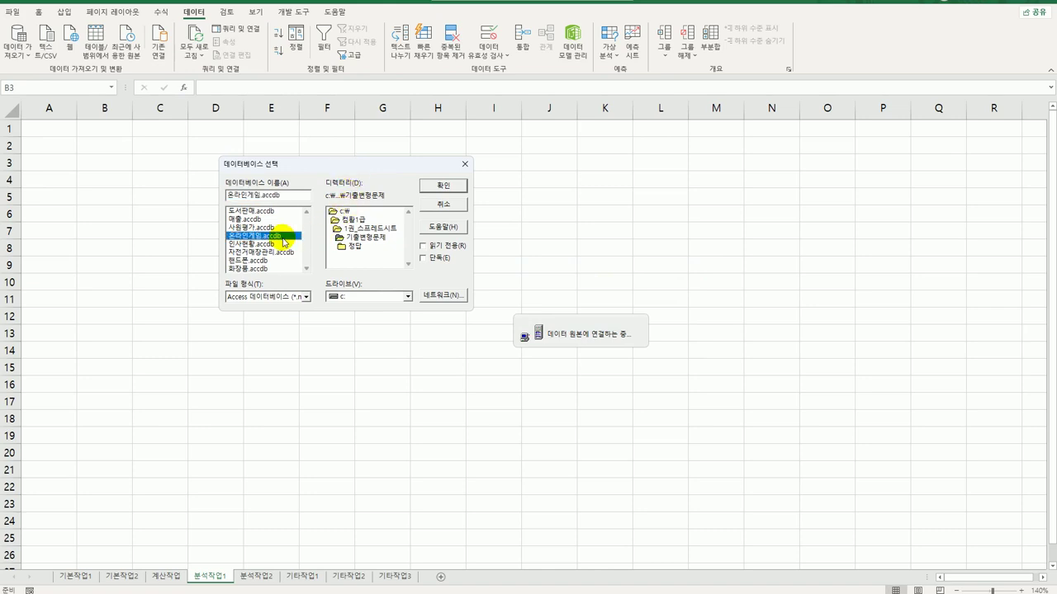
pyautogui.click(443, 185)
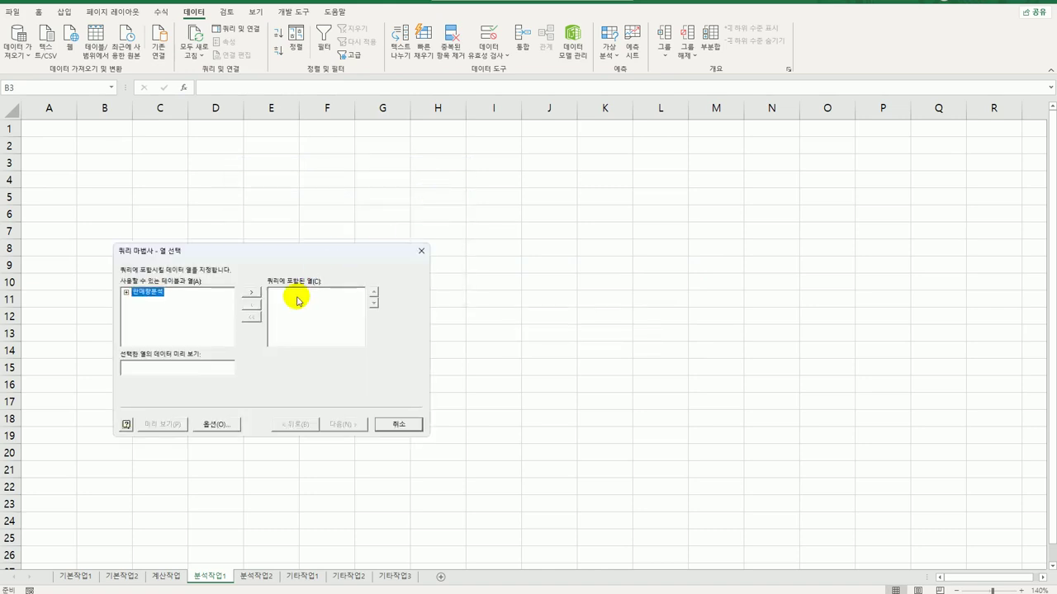
# - Add the 회사명, 장르, 출시일, 정기권 and 정액권 columns of the 판매량분석 table to the query
pyautogui.doubleClick(144, 291)
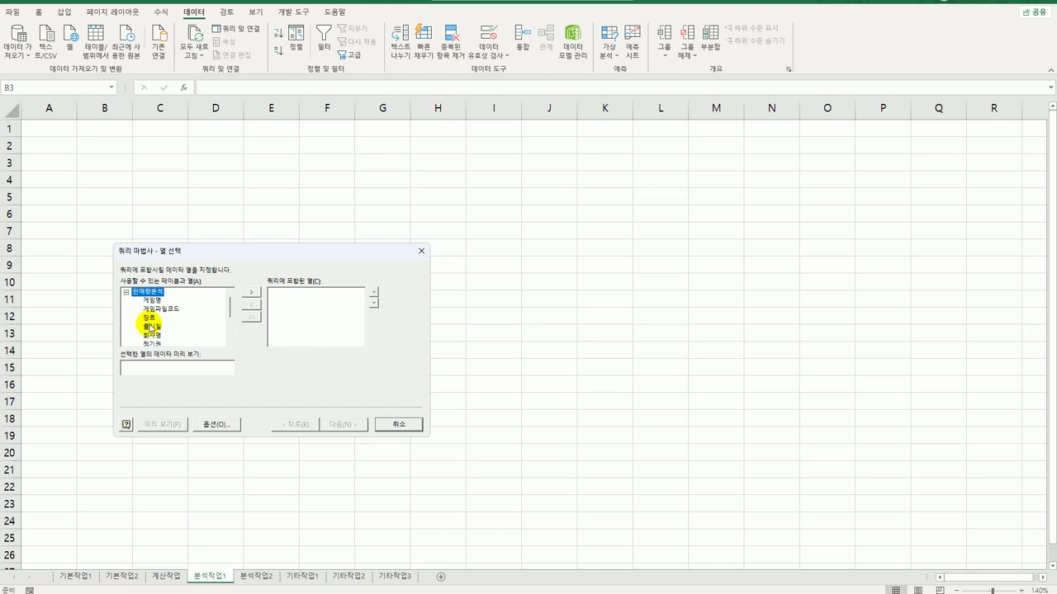
pyautogui.click(151, 336)
pyautogui.doubleClick(151, 335)
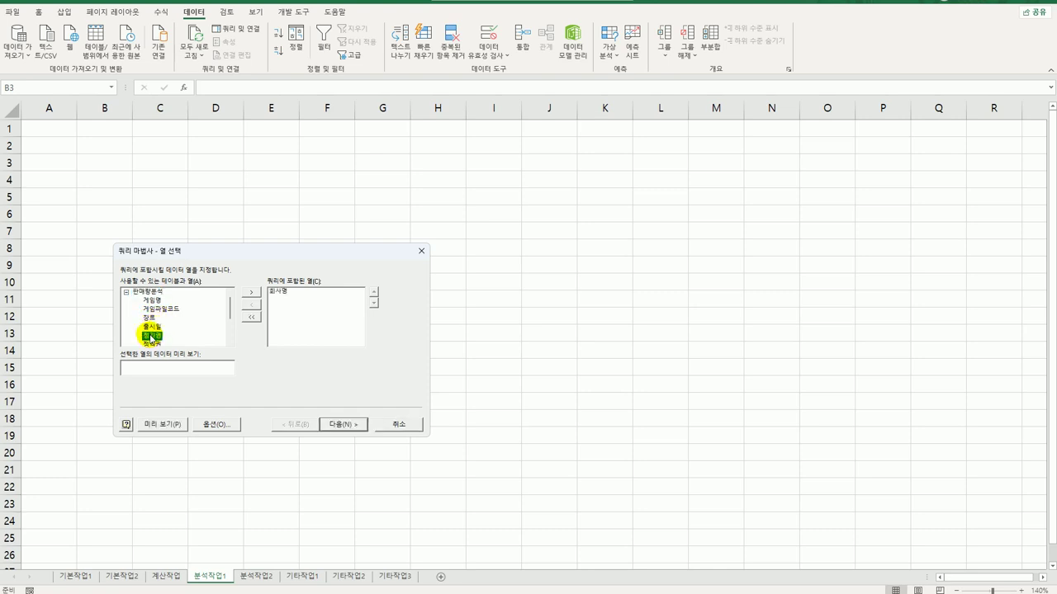
pyautogui.doubleClick(151, 318)
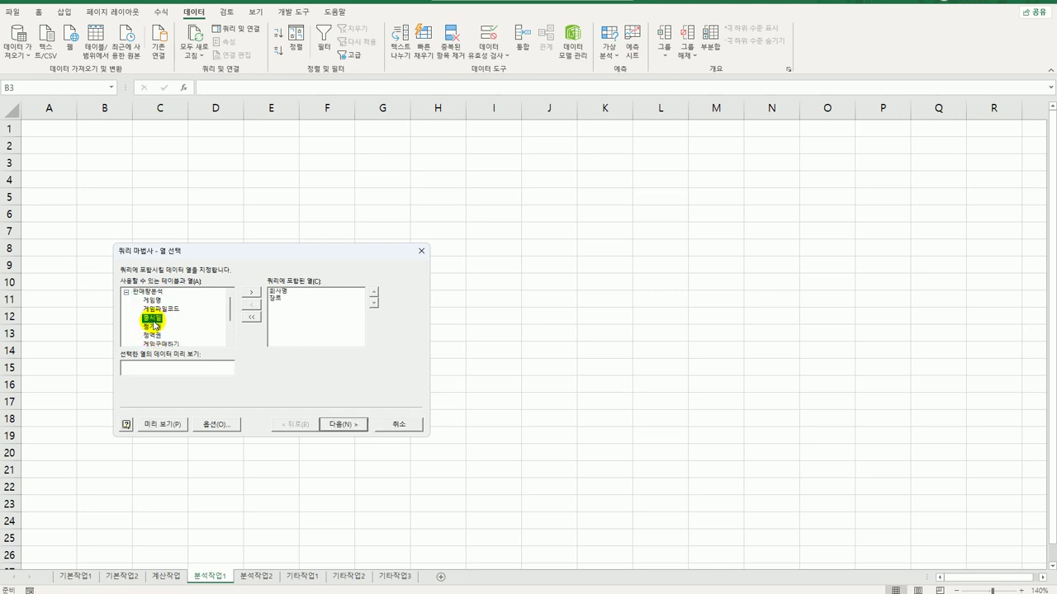
pyautogui.doubleClick(154, 320)
pyautogui.doubleClick(156, 320)
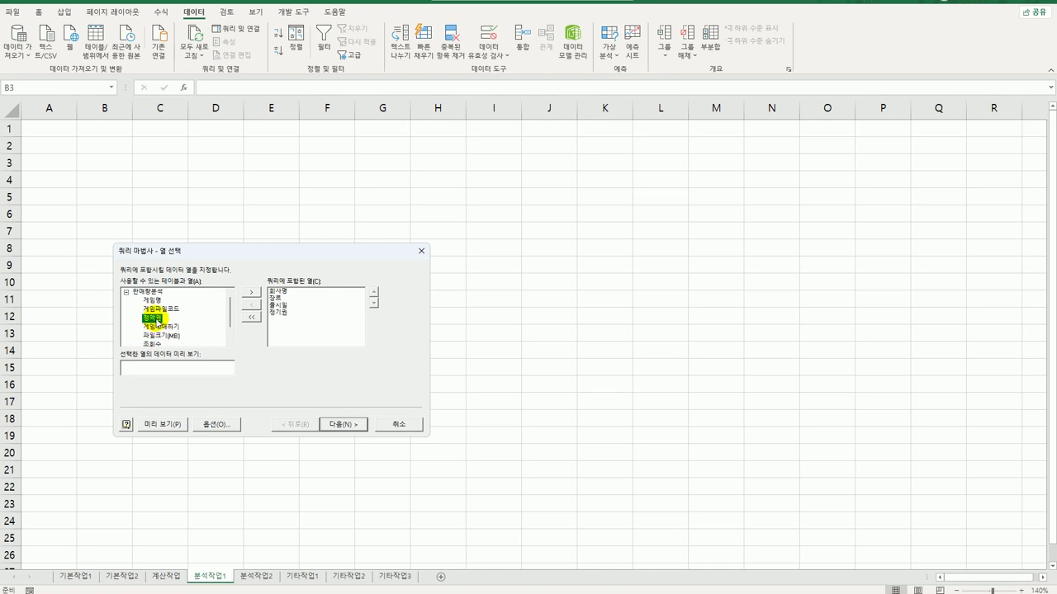
pyautogui.doubleClick(156, 319)
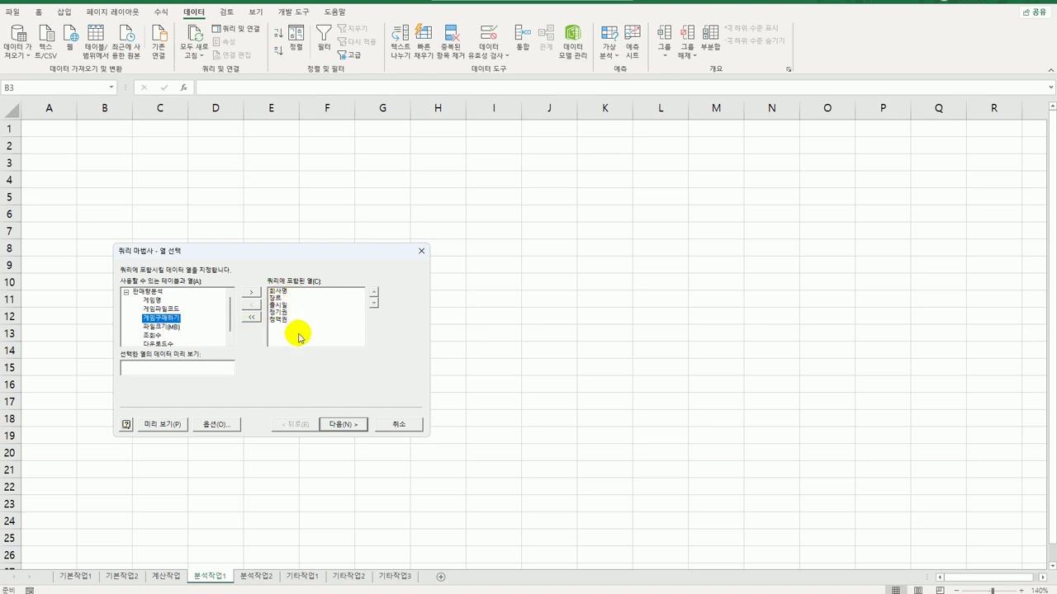
# - Finish the query without filters or sorting and return the data as a PivotTable report at $B$3 of the existing worksheet
pyautogui.click(333, 426)
pyautogui.click(335, 426)
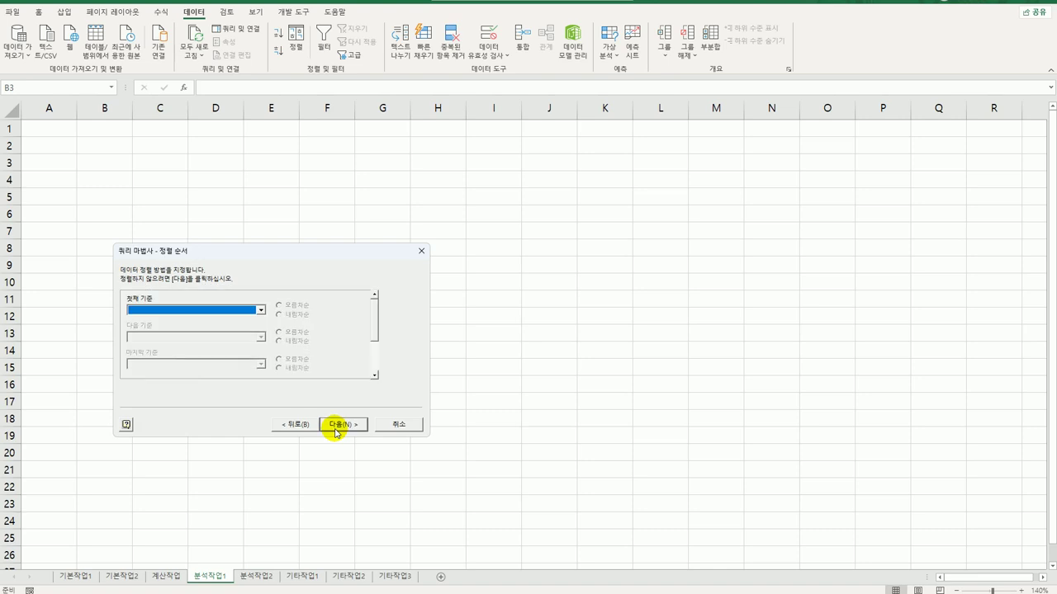
pyautogui.click(335, 426)
pyautogui.click(339, 425)
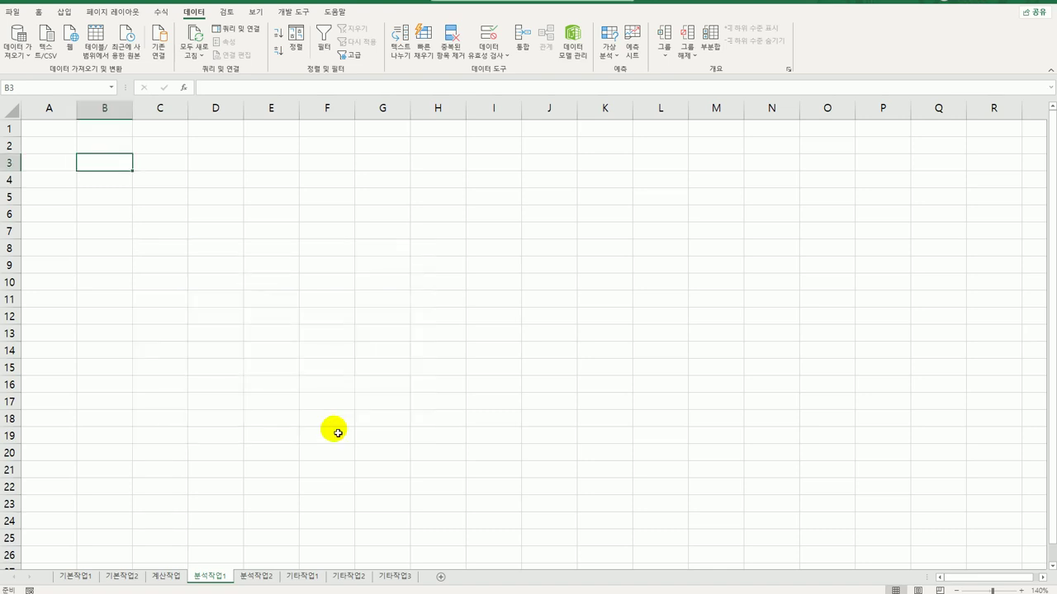
pyautogui.click(446, 241)
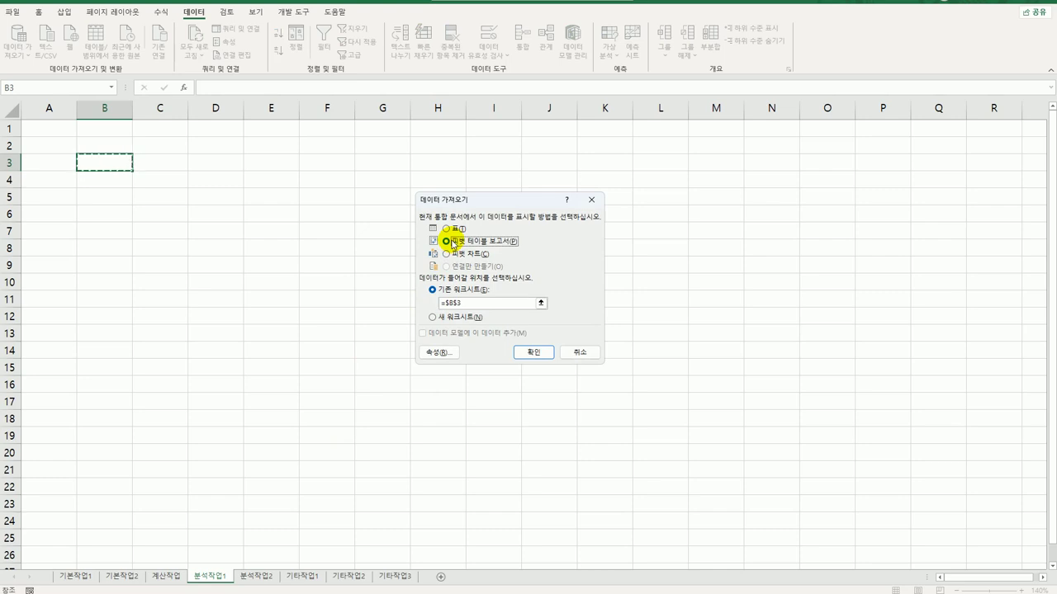
pyautogui.click(518, 350)
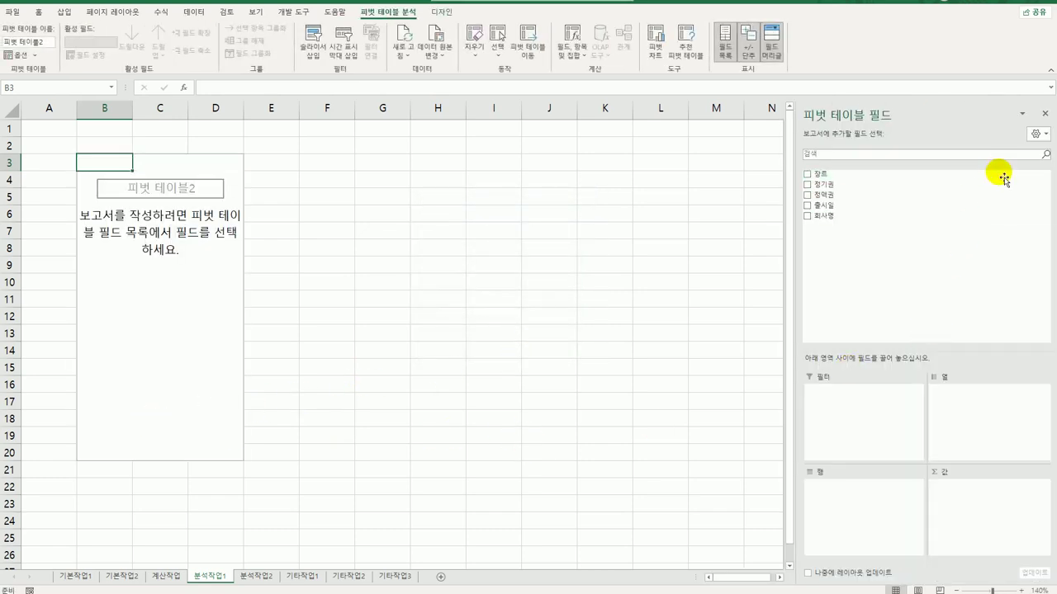
# - Lay out the PivotTable with 회사명 as filter, 장르 and 출시일 as rows, and 정기권 and 정액권 as values
pyautogui.moveTo(883, 216); pyautogui.dragTo(868, 409)
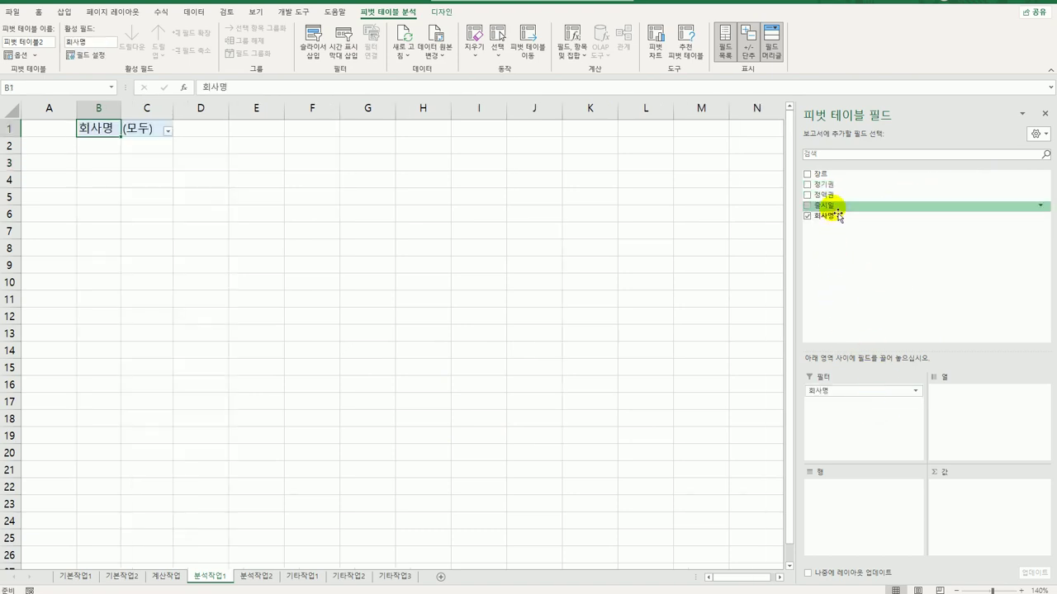
pyautogui.moveTo(826, 174); pyautogui.dragTo(853, 508)
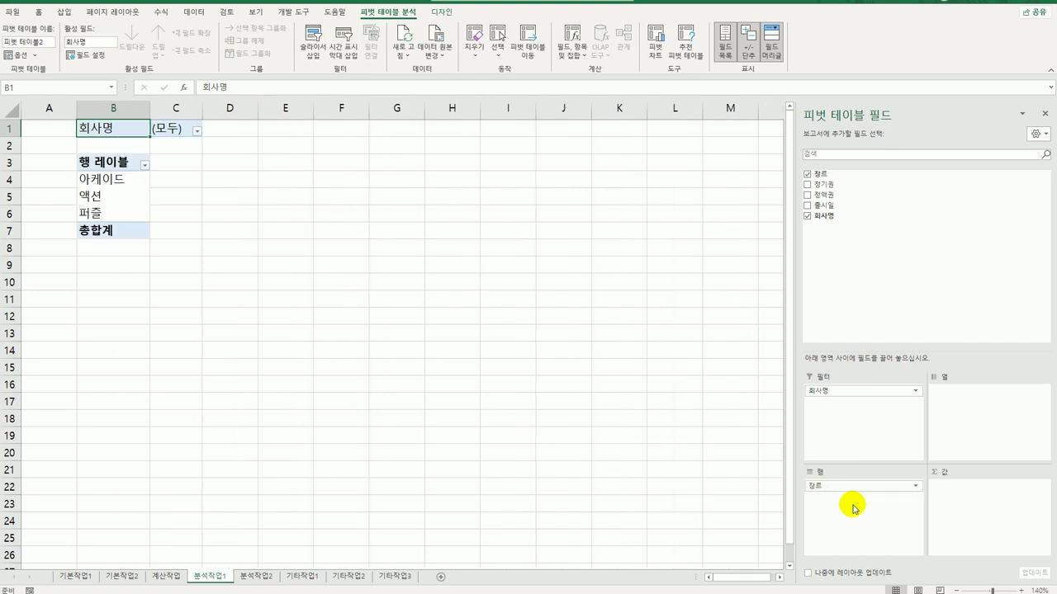
pyautogui.moveTo(828, 207); pyautogui.dragTo(865, 512)
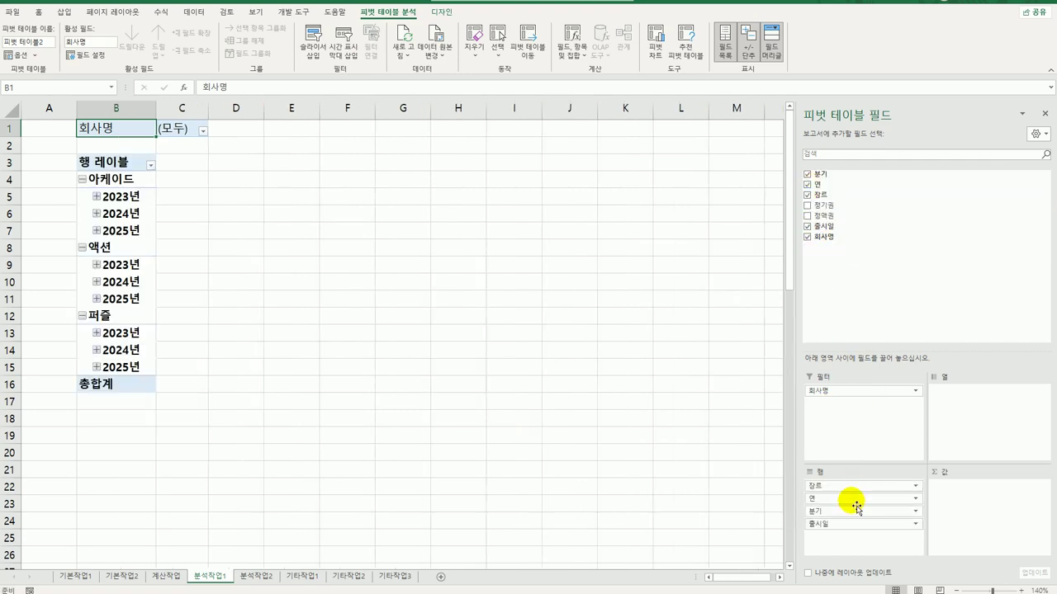
pyautogui.moveTo(828, 206); pyautogui.dragTo(960, 489)
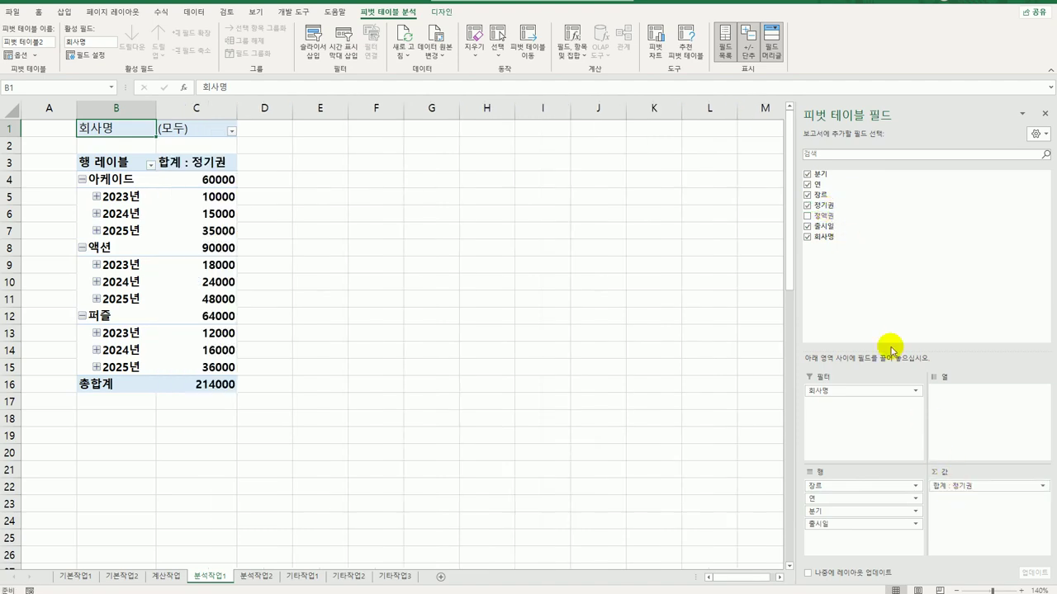
pyautogui.moveTo(830, 215); pyautogui.dragTo(950, 511)
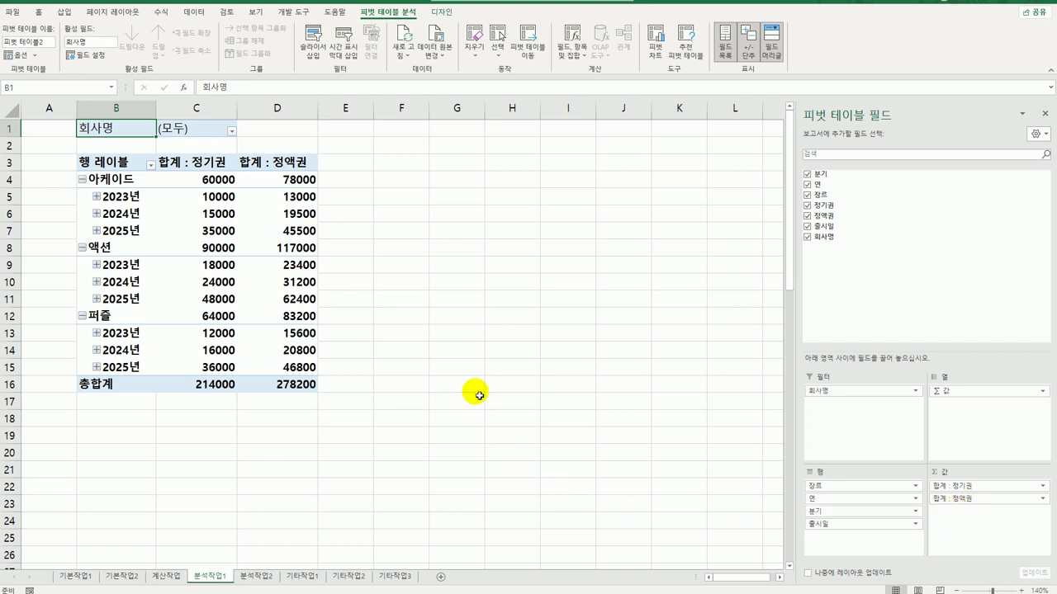
# - Change the PivotTable's report layout to tabular form
pyautogui.click(441, 12)
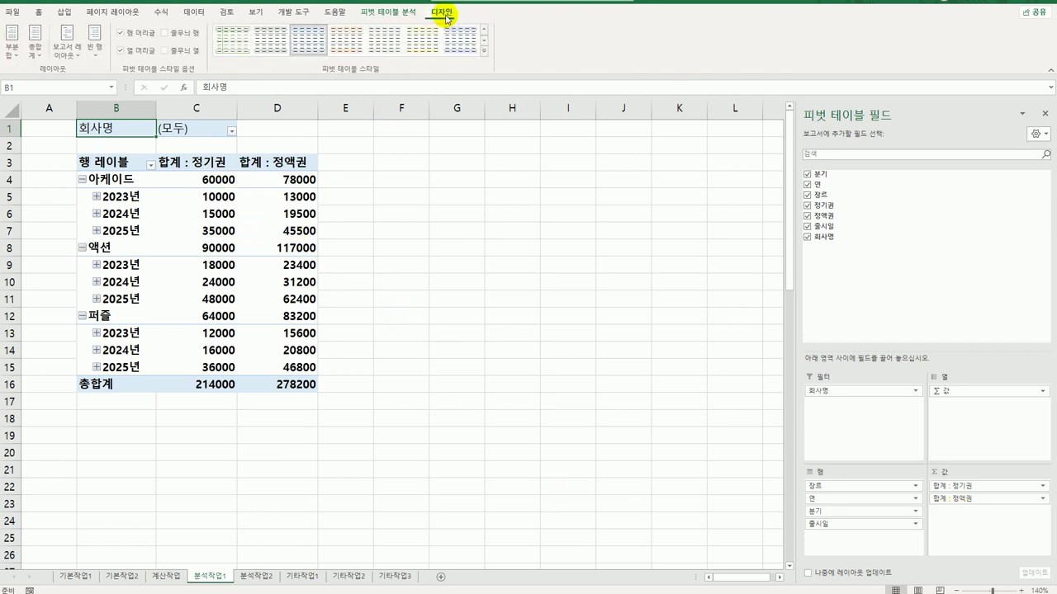
pyautogui.click(68, 45)
pyautogui.click(107, 125)
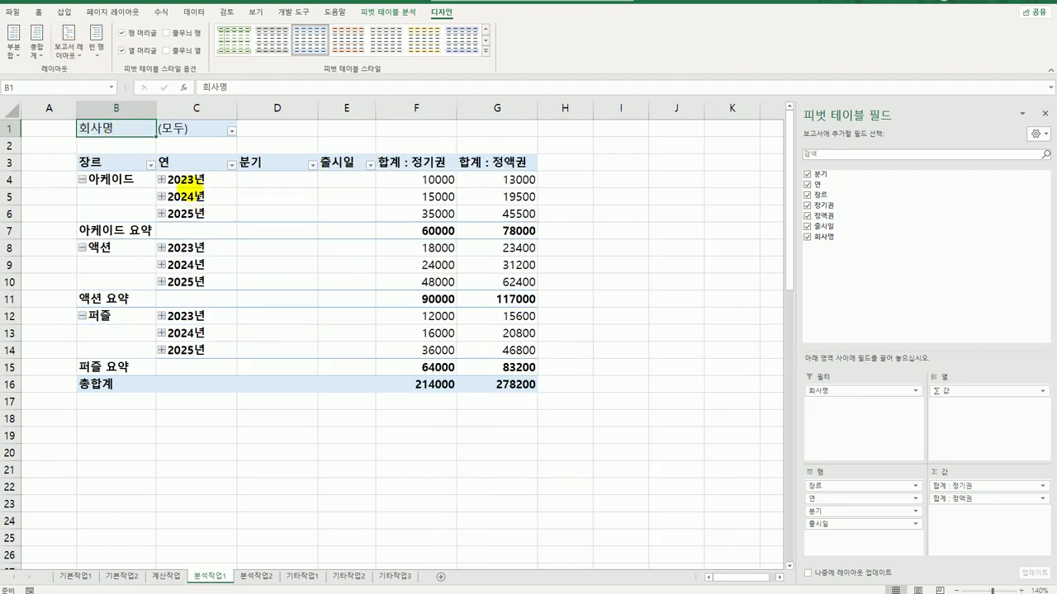
# - Group the PivotTable's 출시일 field by years only, removing the month and quarter grouping units
pyautogui.click(193, 182)
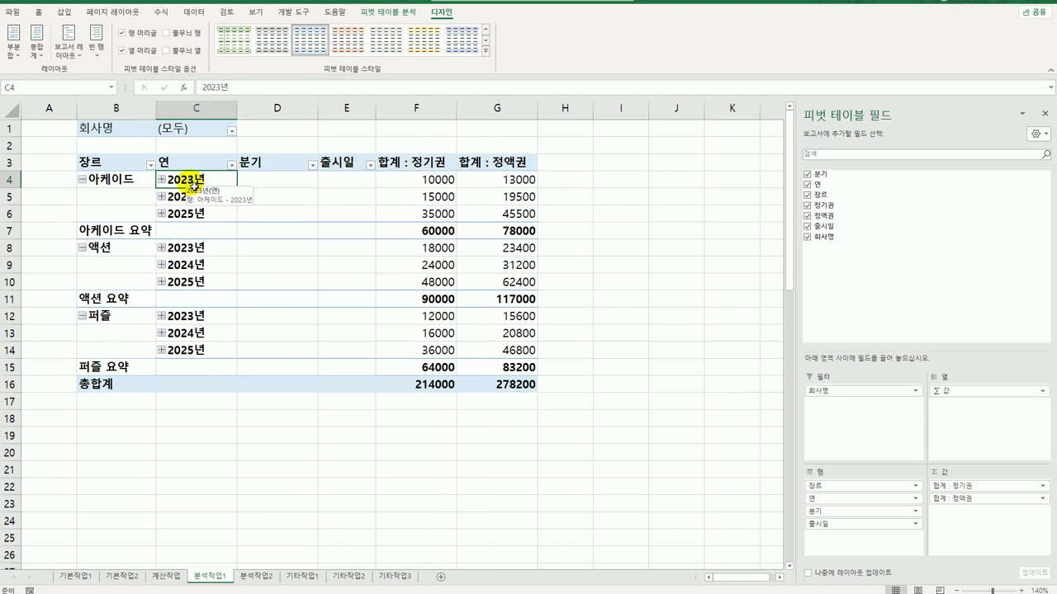
pyautogui.rightClick(194, 183)
pyautogui.click(268, 307)
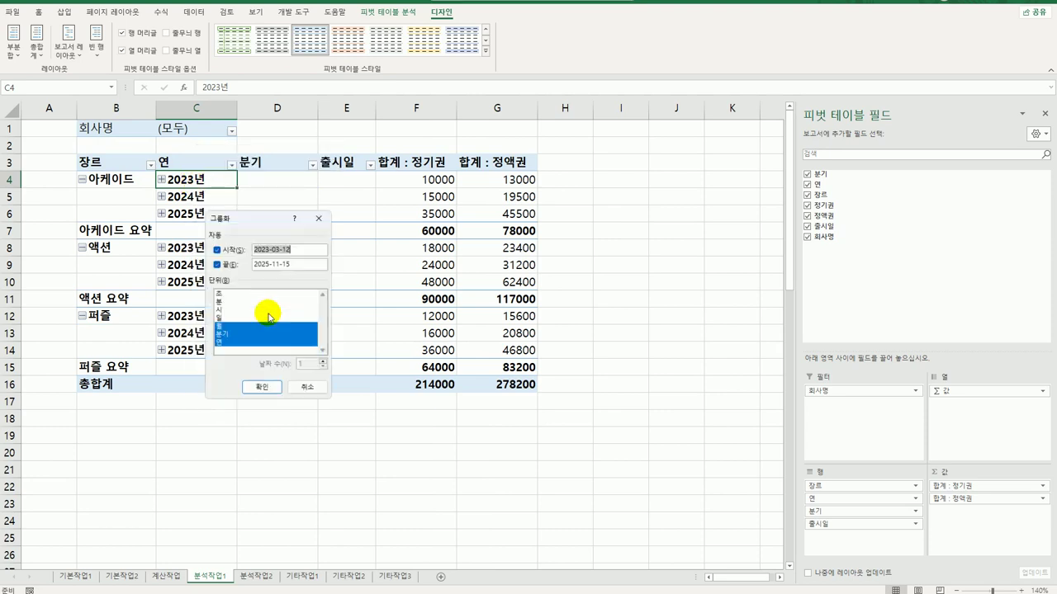
pyautogui.click(223, 327)
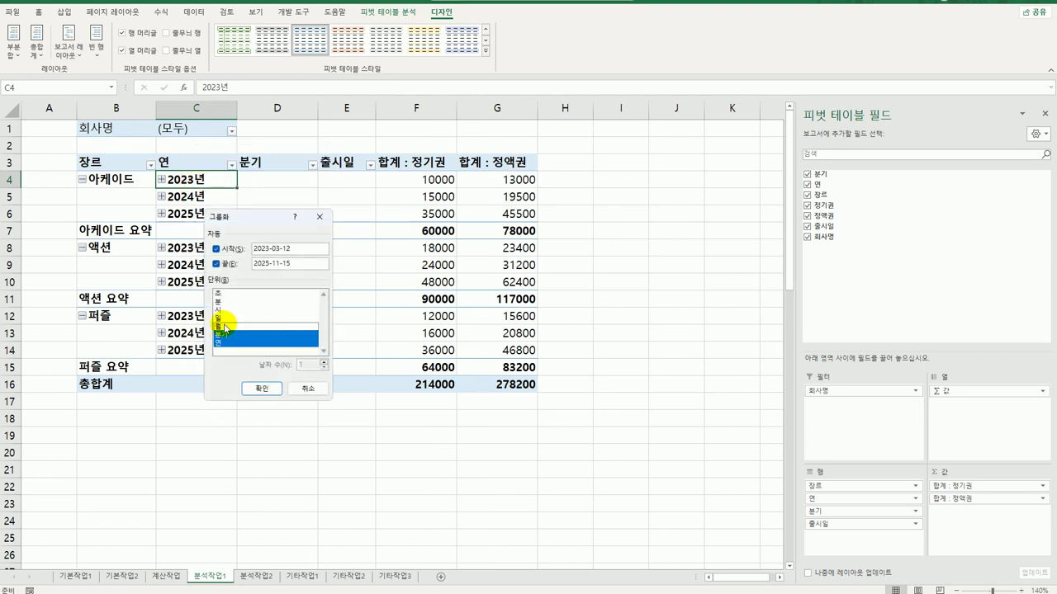
pyautogui.click(225, 335)
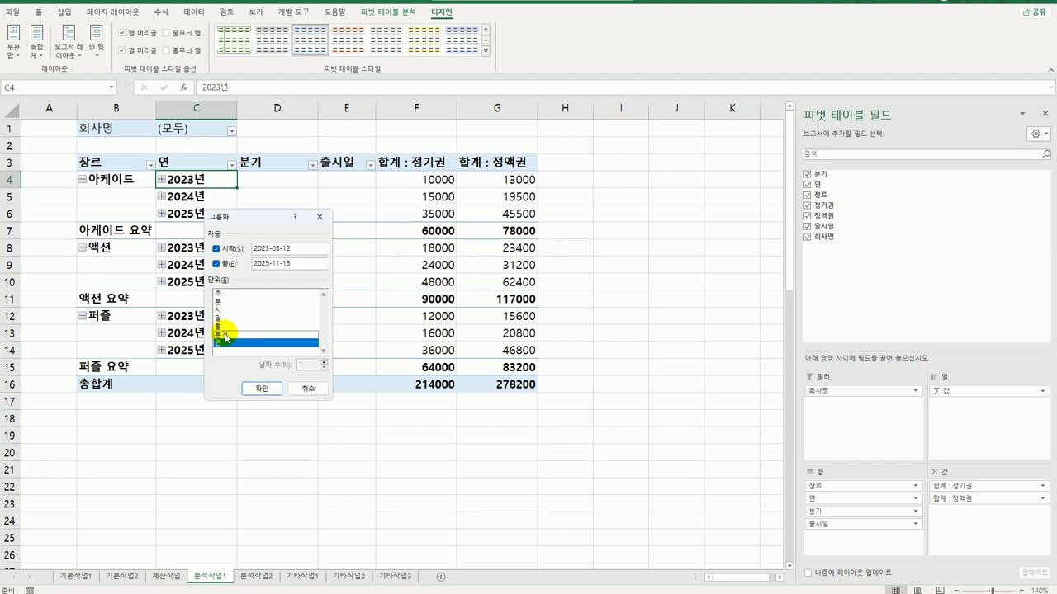
pyautogui.click(246, 390)
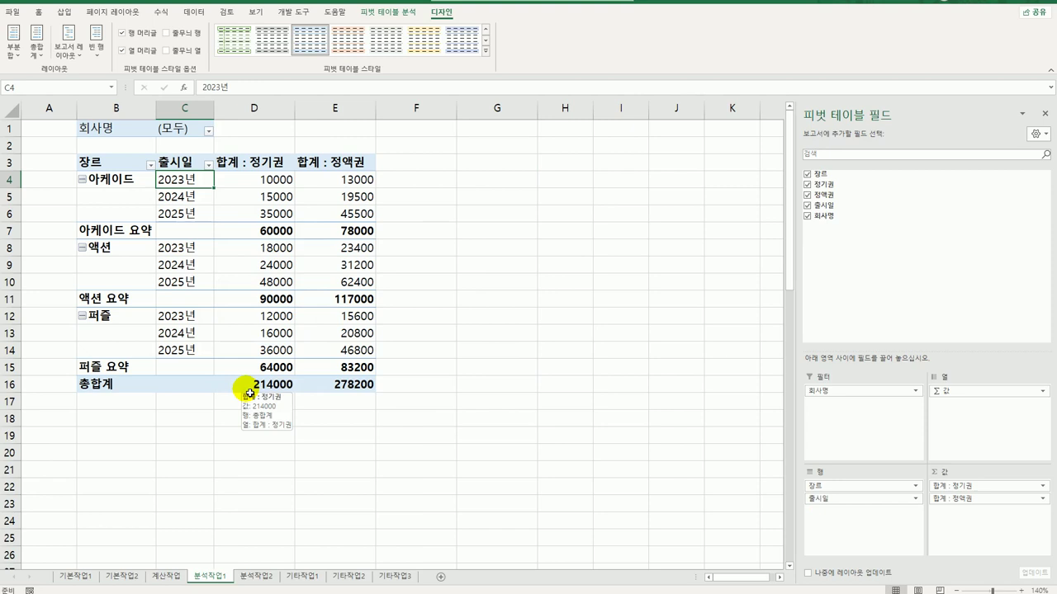
# - Format the 합계 : 정기권 value field as a number with the 1000 separator and 0 decimal places
pyautogui.click(279, 166)
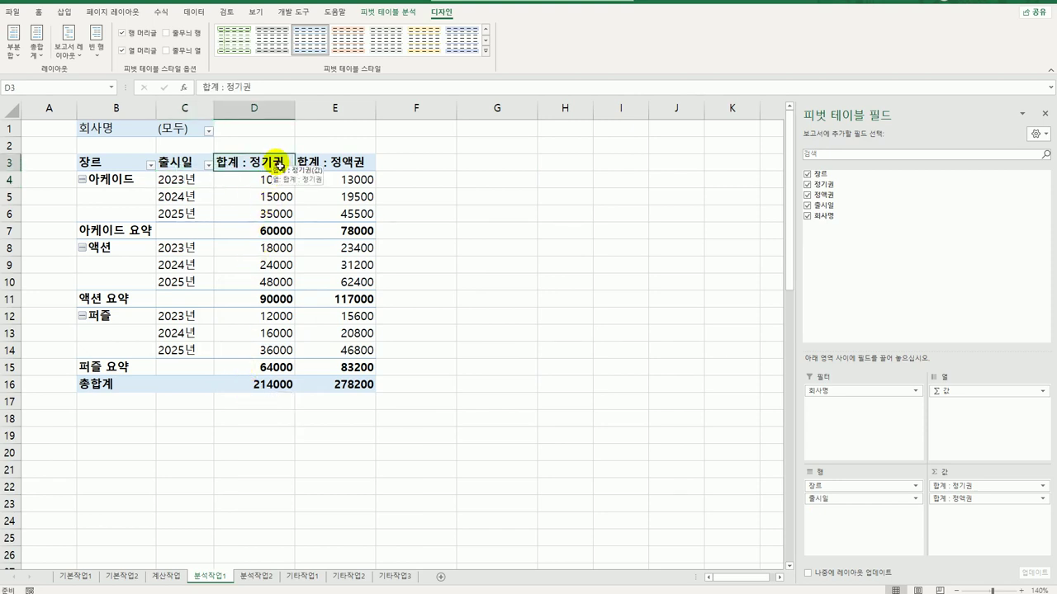
pyautogui.doubleClick(279, 165)
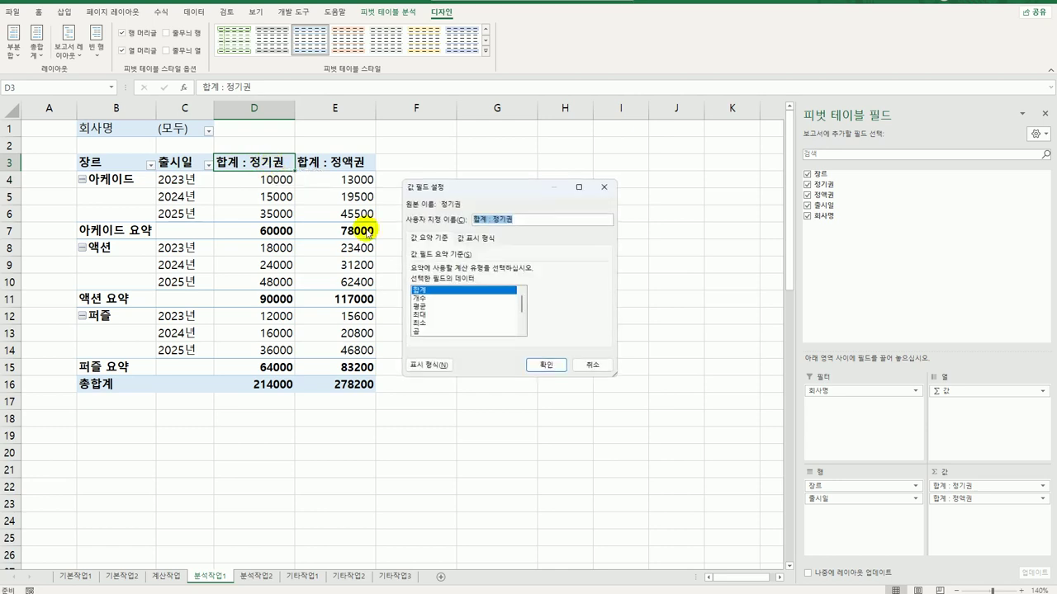
pyautogui.click(430, 365)
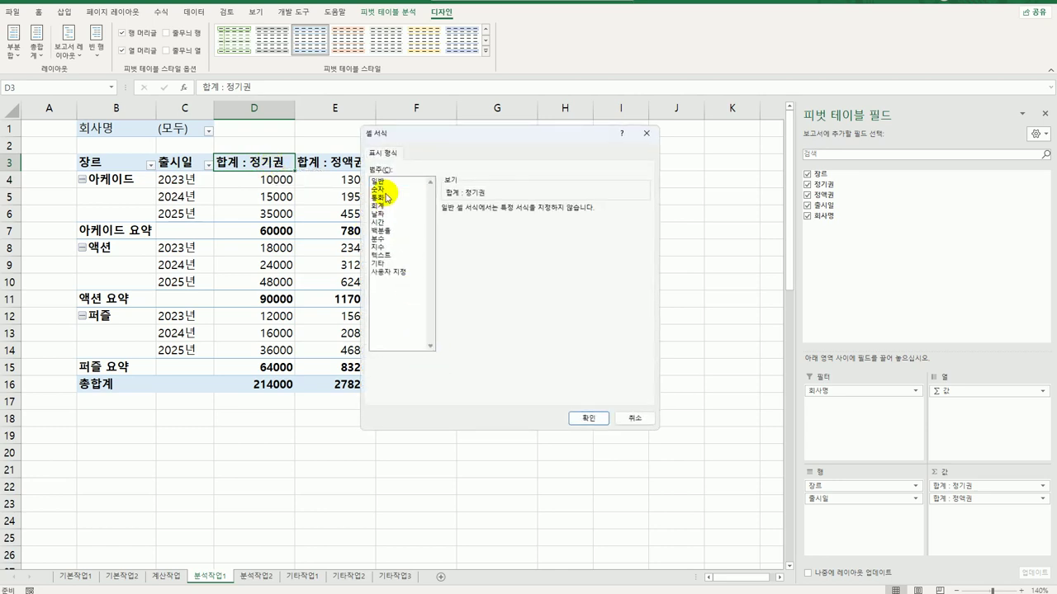
pyautogui.click(378, 189)
pyautogui.click(457, 226)
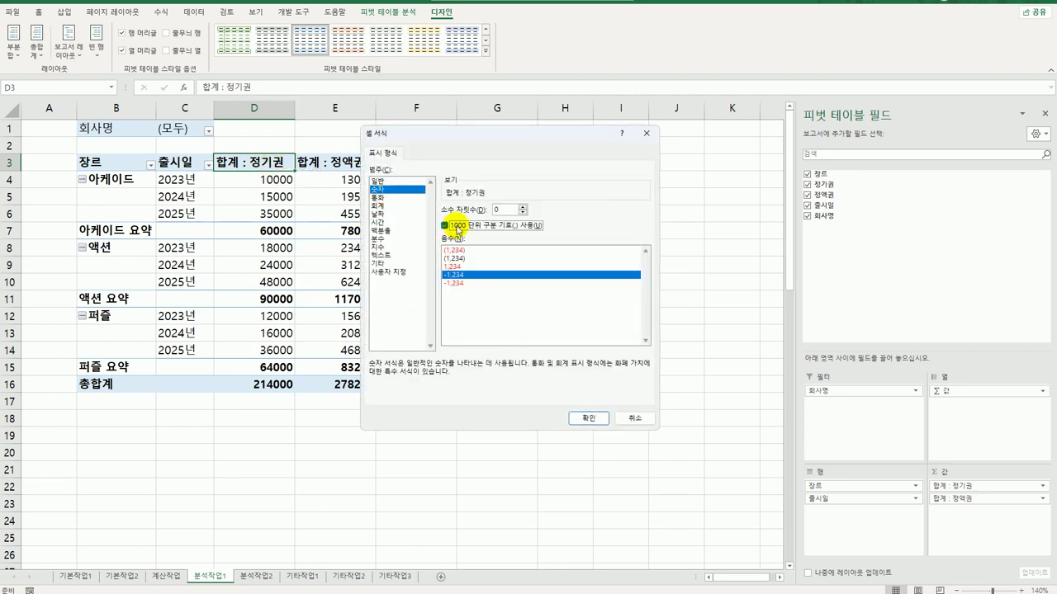
pyautogui.click(583, 419)
pyautogui.click(550, 366)
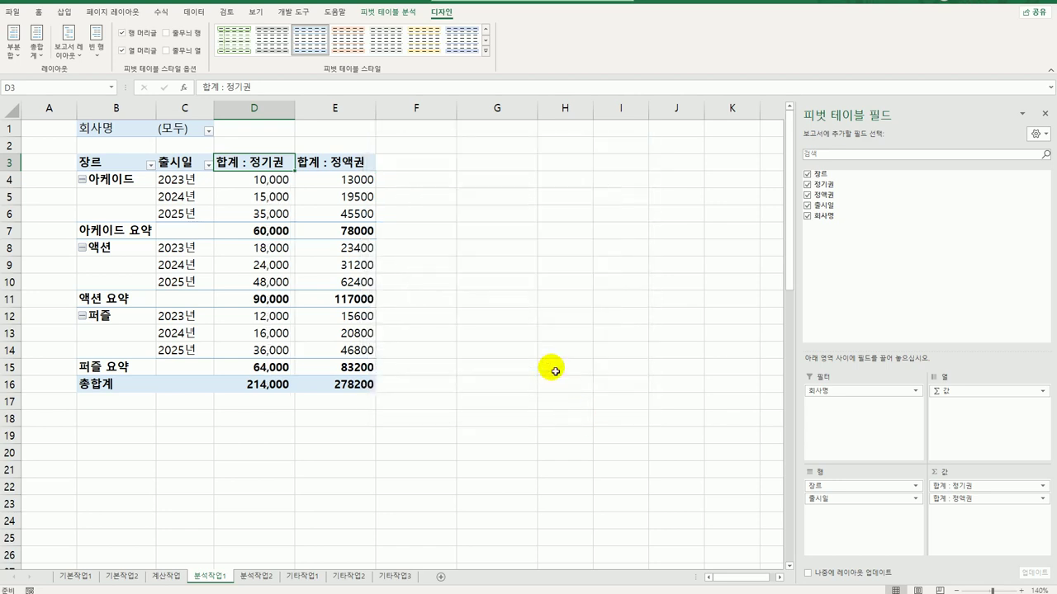
# - Format the 합계 : 정액권 value field as a number with the 1000 separator and 0 decimal places
pyautogui.click(348, 165)
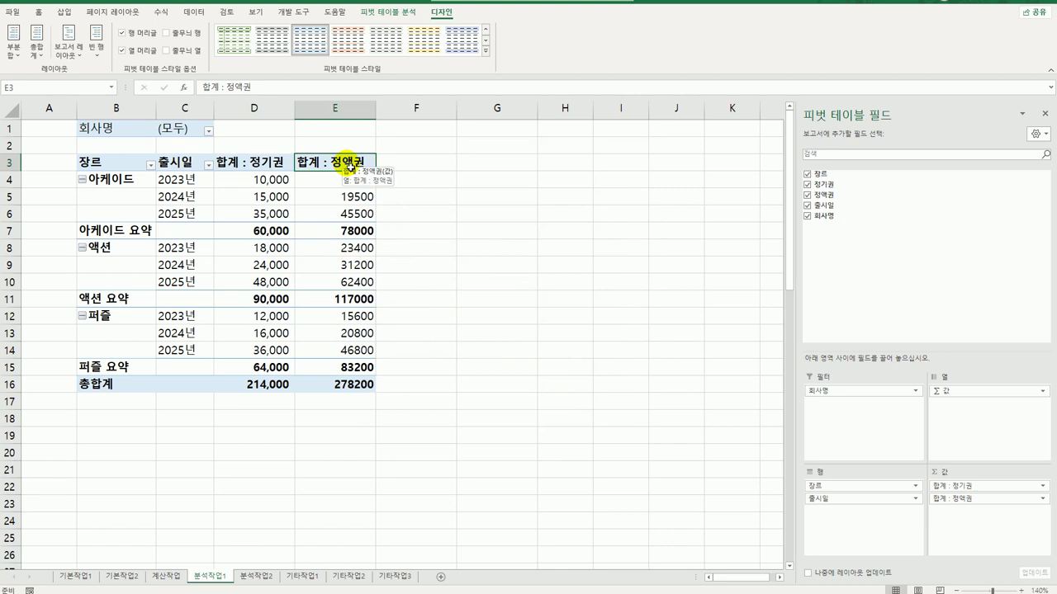
pyautogui.doubleClick(348, 165)
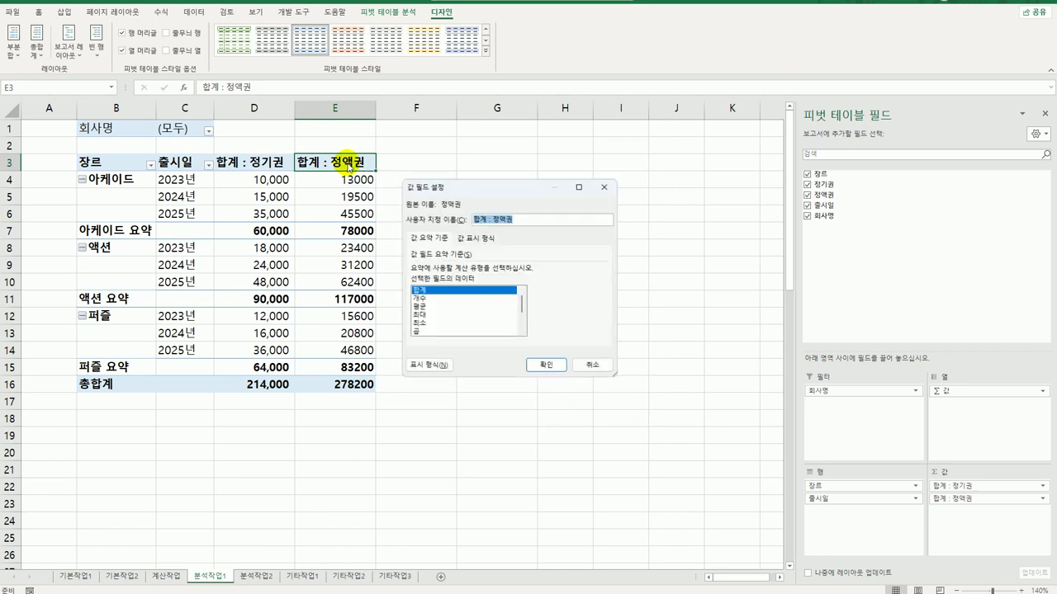
pyautogui.click(437, 363)
pyautogui.click(391, 190)
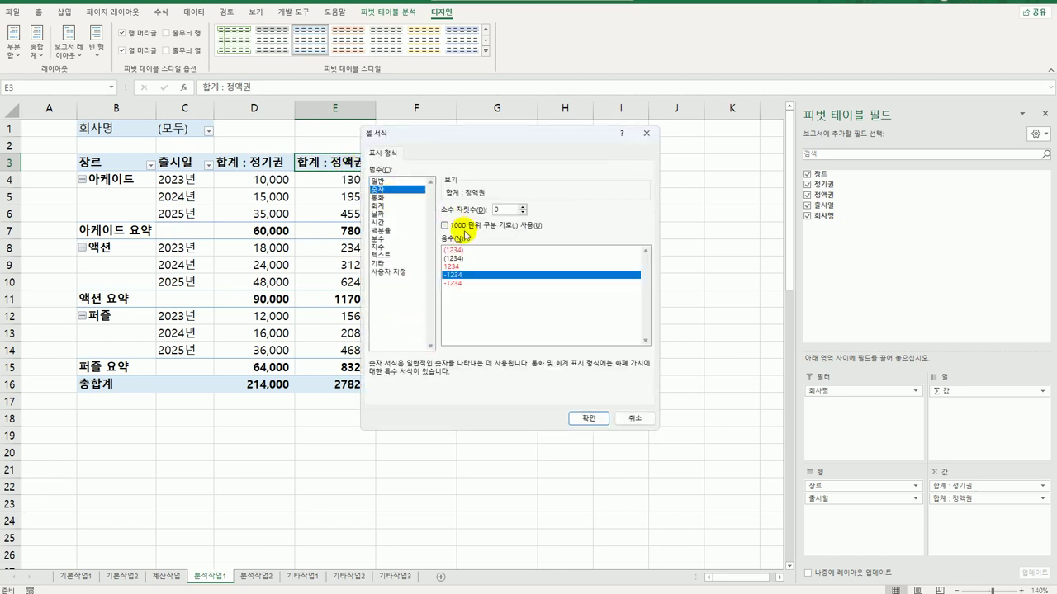
pyautogui.click(467, 226)
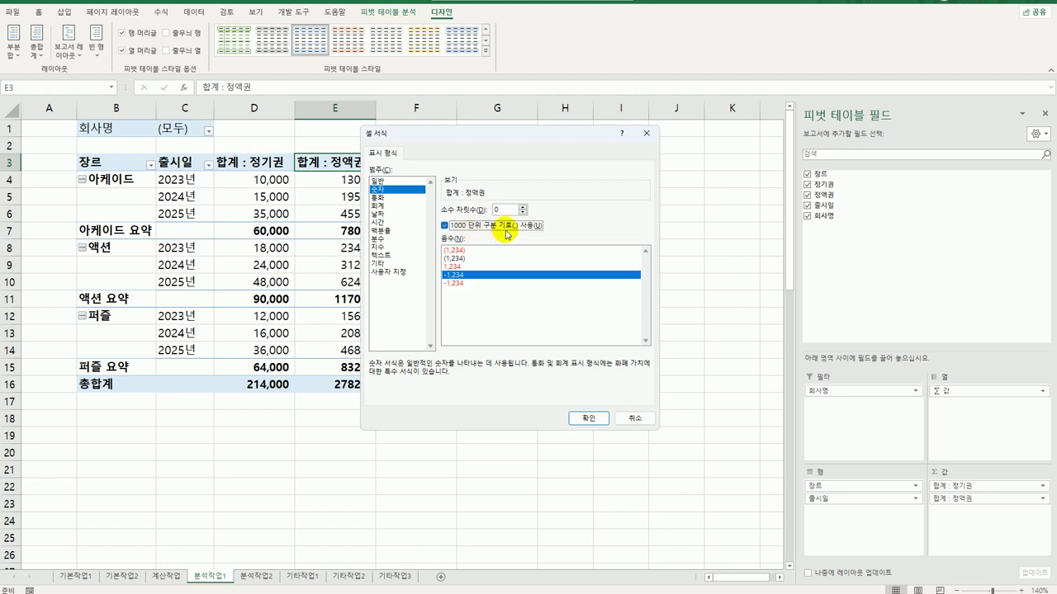
pyautogui.click(582, 419)
pyautogui.click(553, 363)
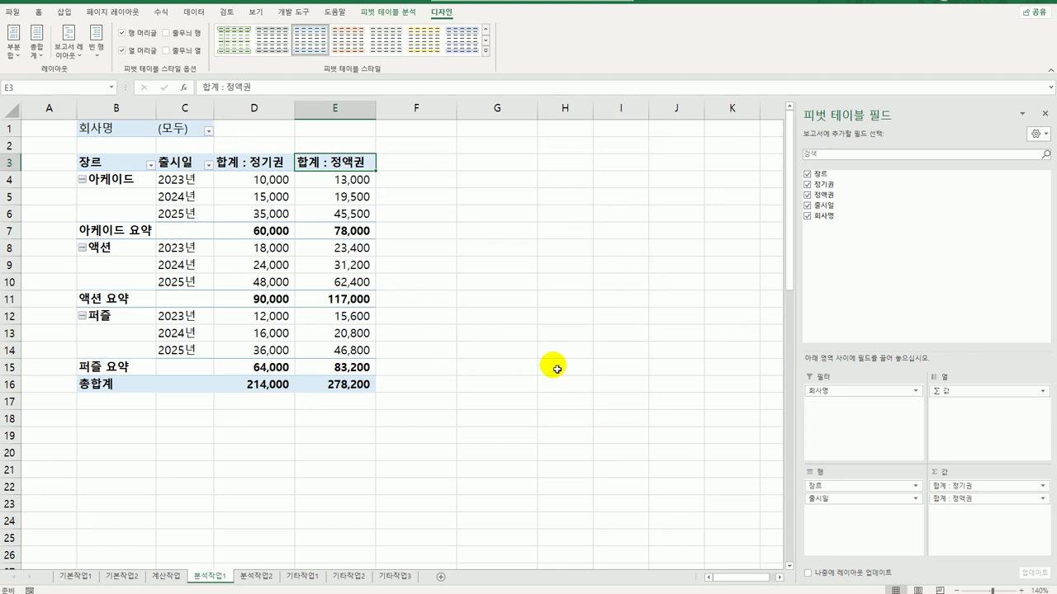
# - Apply the light grey PivotTable style with shaded header and grand total rows, leaving the PivotTable deselected
pyautogui.click(486, 50)
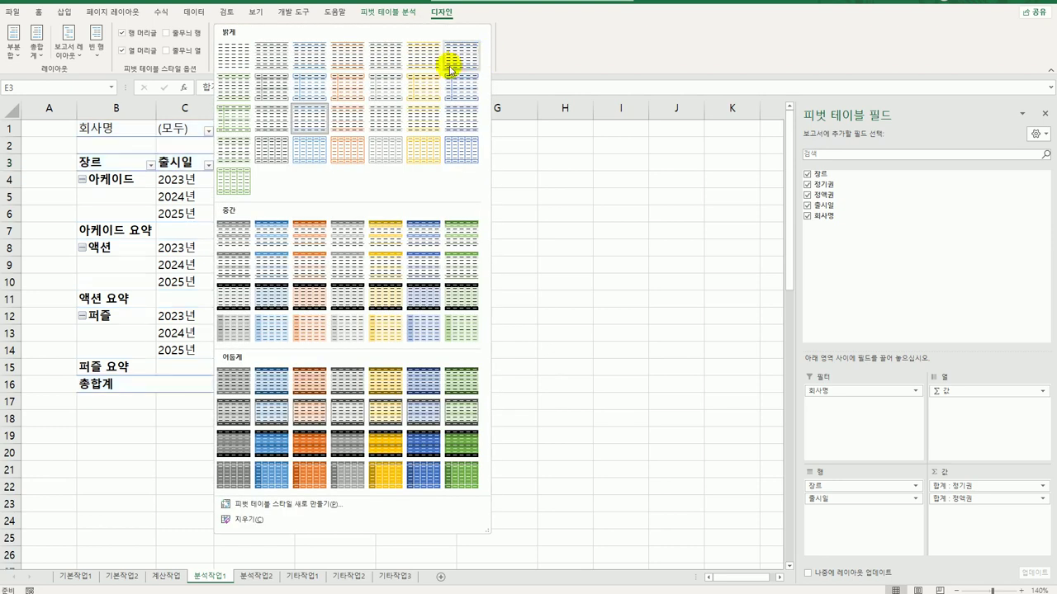
pyautogui.click(273, 121)
pyautogui.click(481, 441)
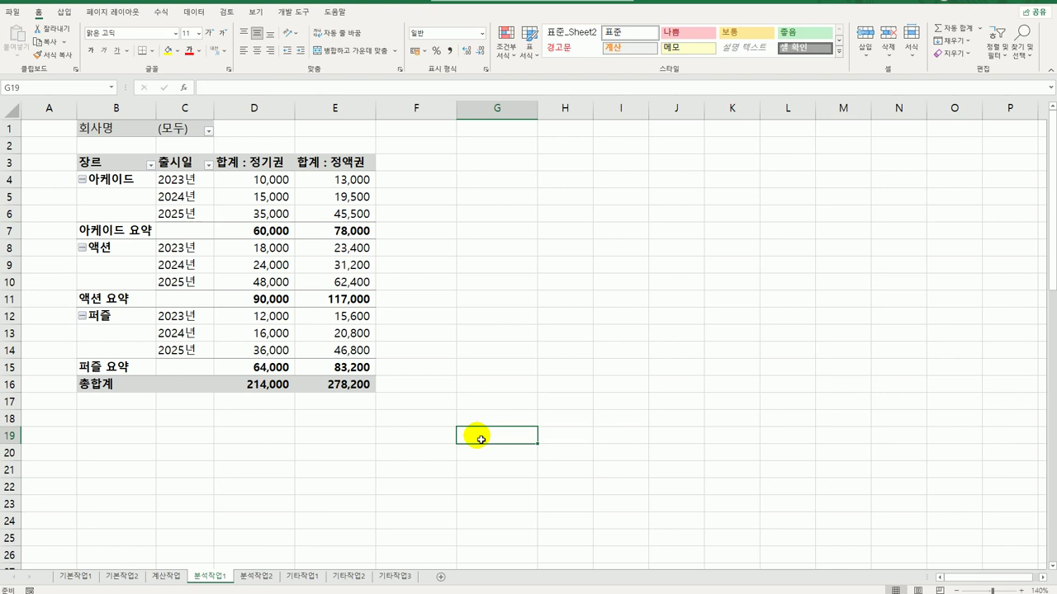
# - On sheet 분석작업2, restrict the repayment periods in E4:E9 with a custom data validation formula =mod(E4,12)=0
pyautogui.click(258, 577)
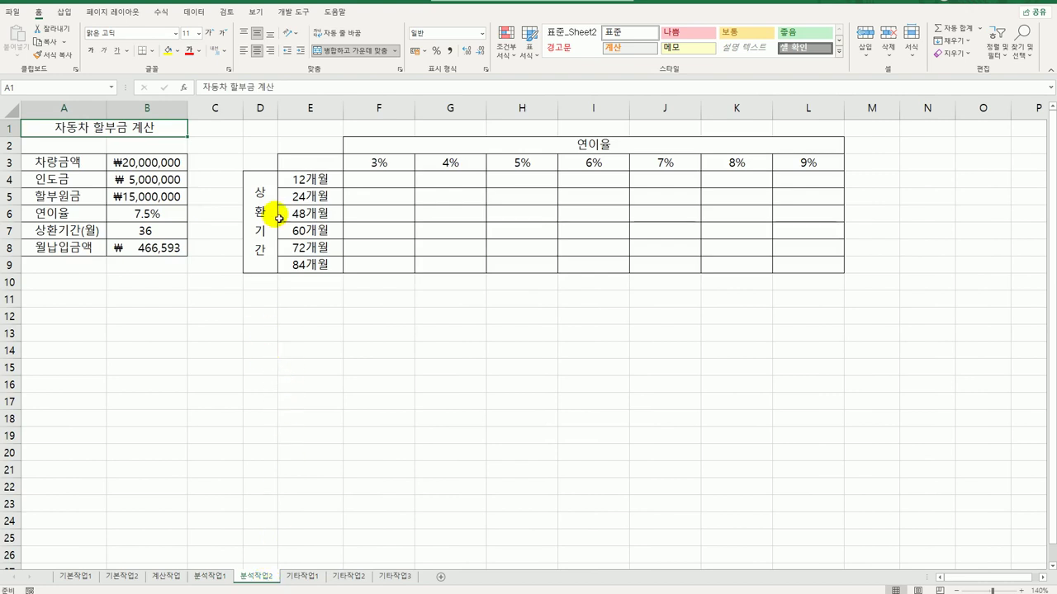
pyautogui.click(316, 181)
pyautogui.moveTo(316, 182); pyautogui.dragTo(316, 265)
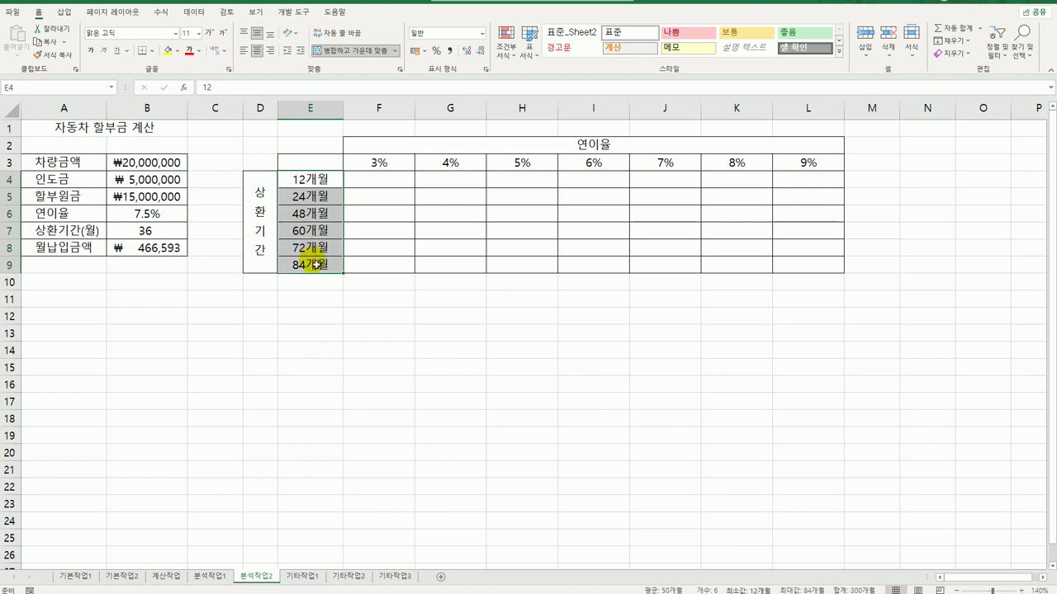
pyautogui.click(201, 12)
pyautogui.click(488, 33)
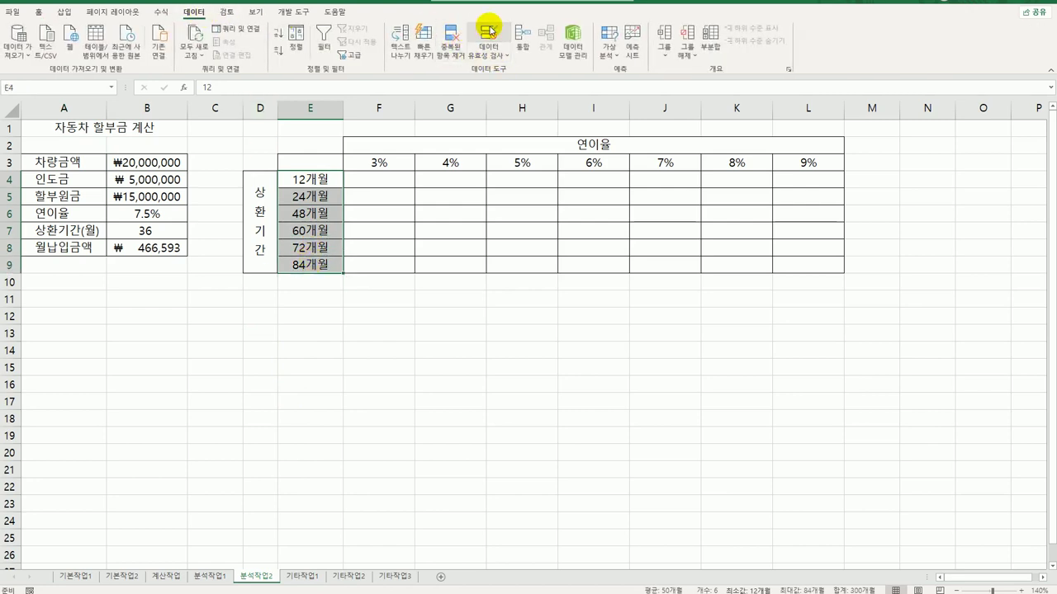
pyautogui.click(421, 207)
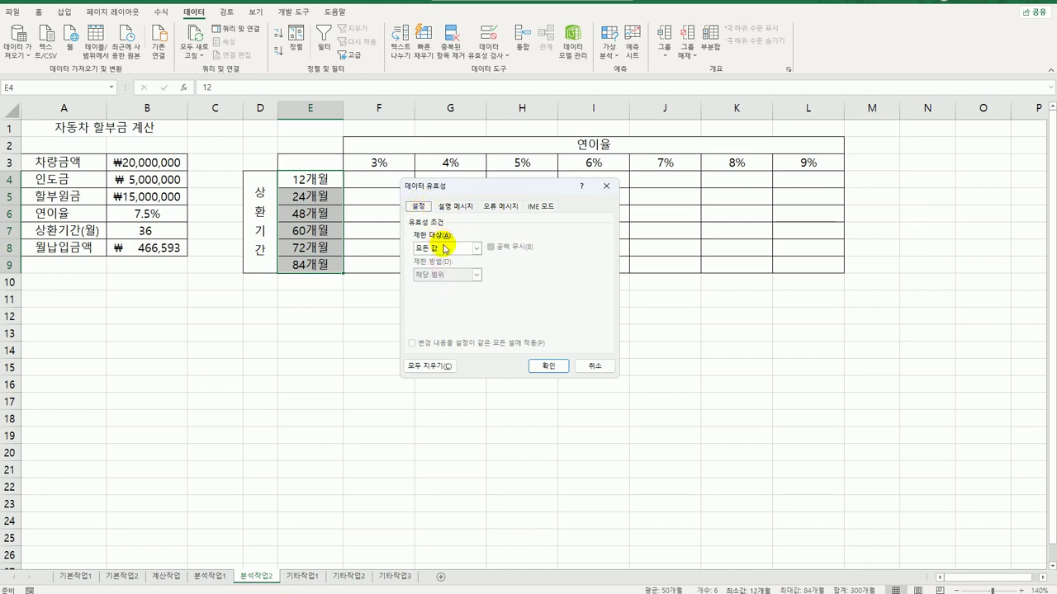
pyautogui.click(444, 248)
pyautogui.click(448, 326)
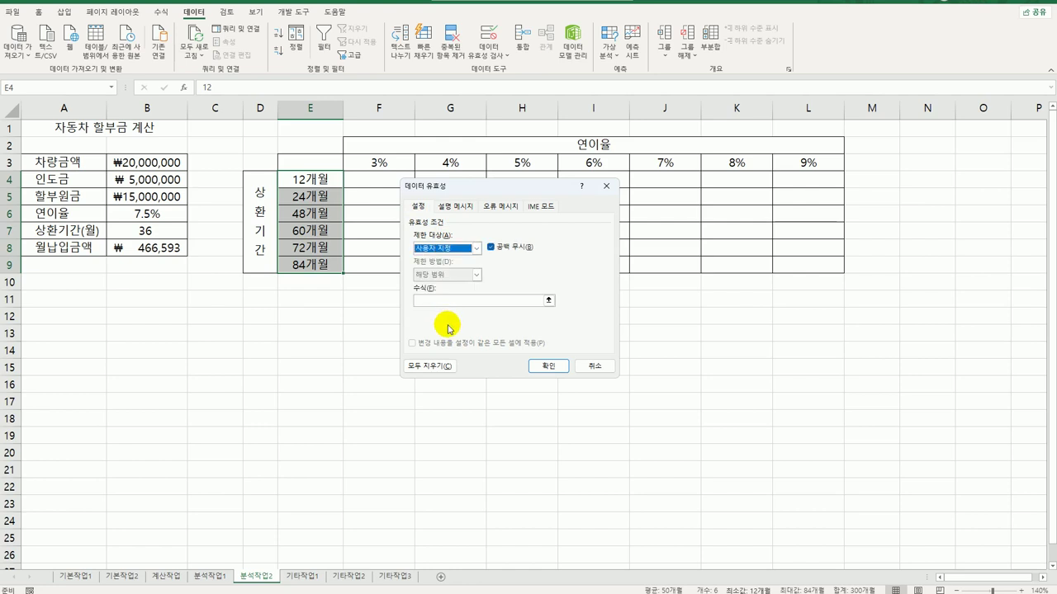
pyautogui.click(453, 301)
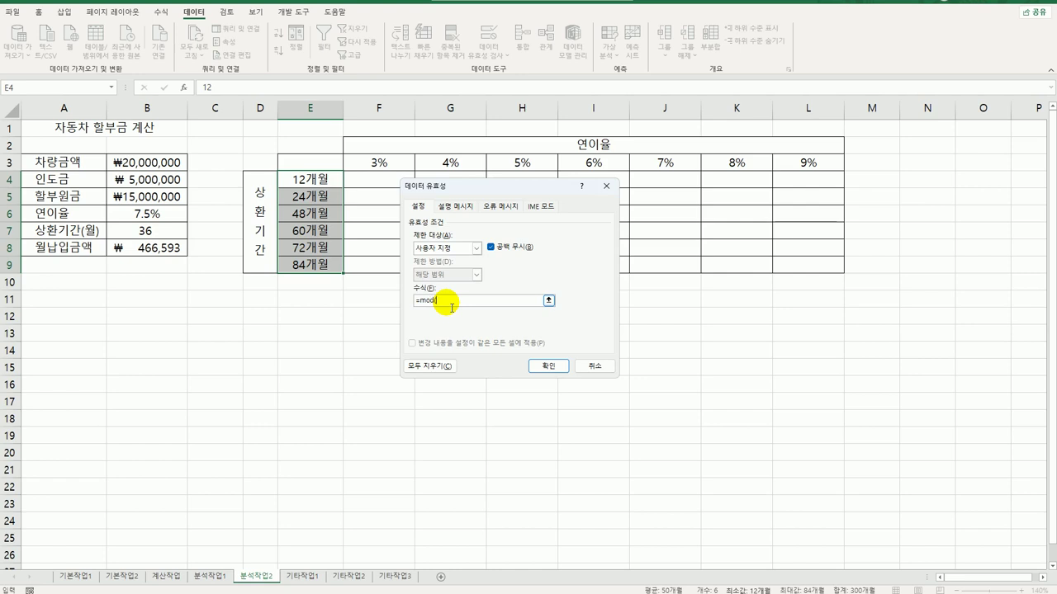
pyautogui.click(322, 180)
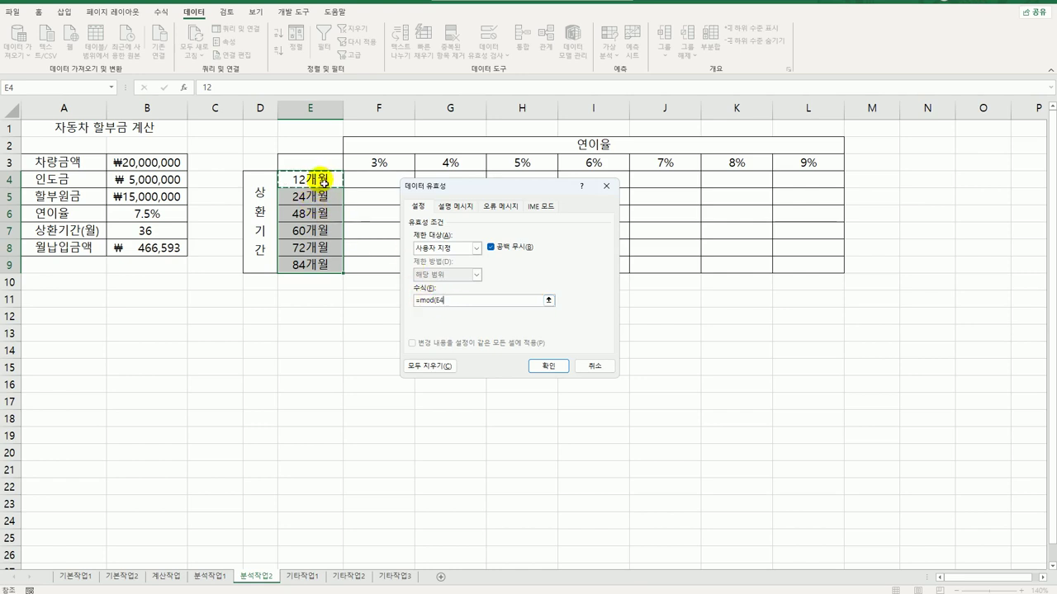
pyautogui.write(',12)=0')
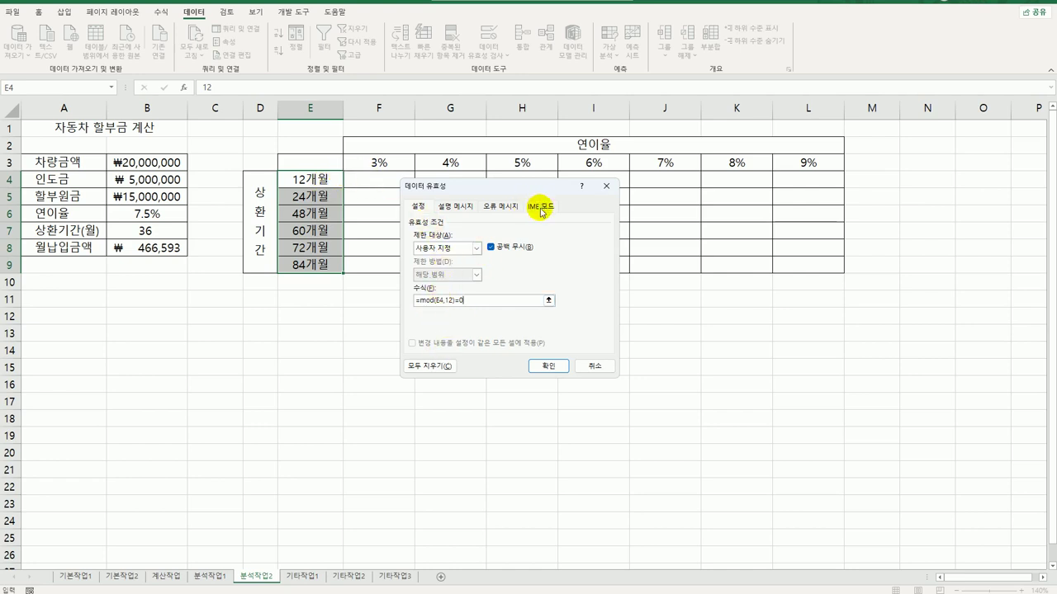
# - Give the validation a 중지 error alert titled 입력오류 with the message "12의 배수만 입력하세요." and apply the rule
pyautogui.click(500, 205)
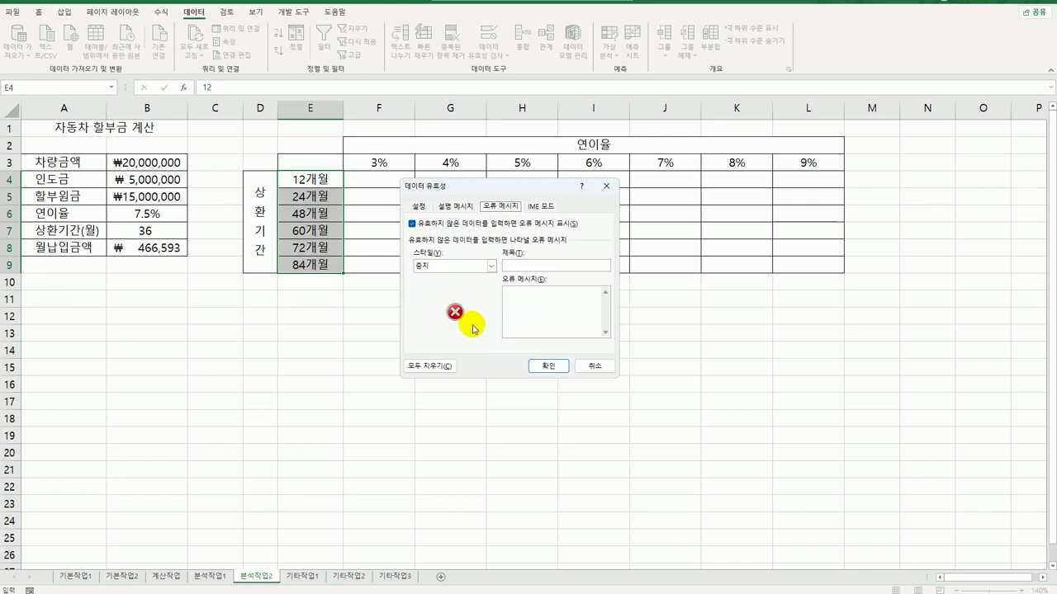
pyautogui.click(554, 268)
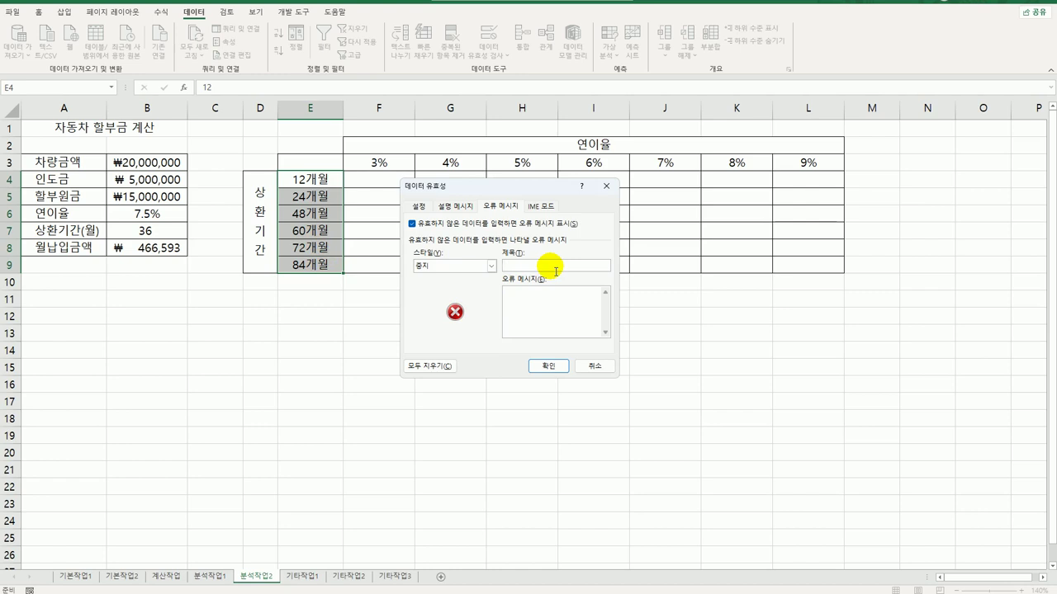
pyautogui.press('BackSpace')
pyautogui.press('BackSpace')
pyautogui.press('BackSpace')
pyautogui.write('입력오류')
pyautogui.press('Tab')
pyautogui.write('12의 배수만 입력하세요.')
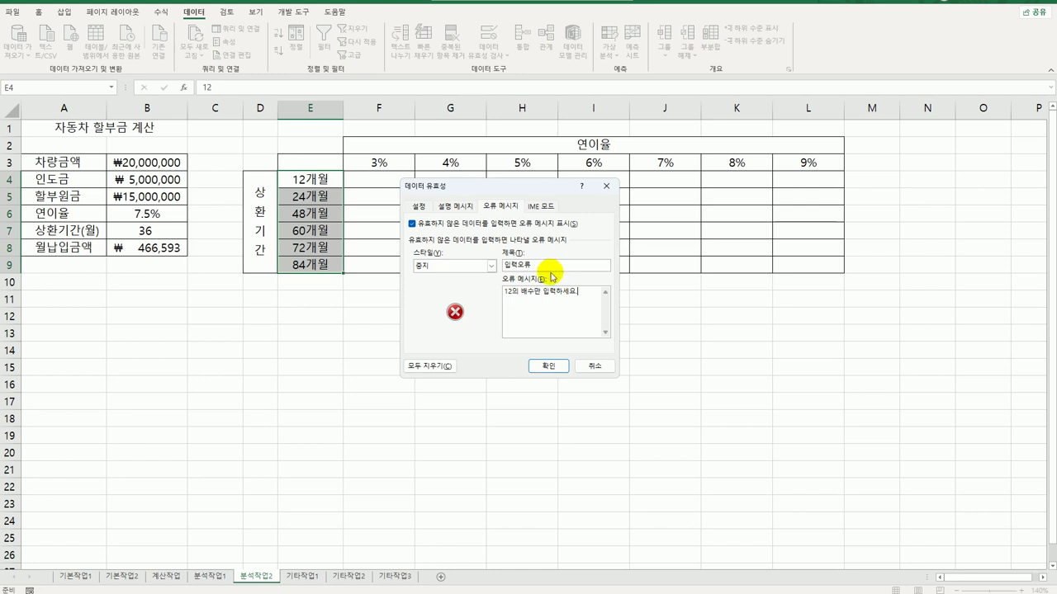
pyautogui.click(547, 366)
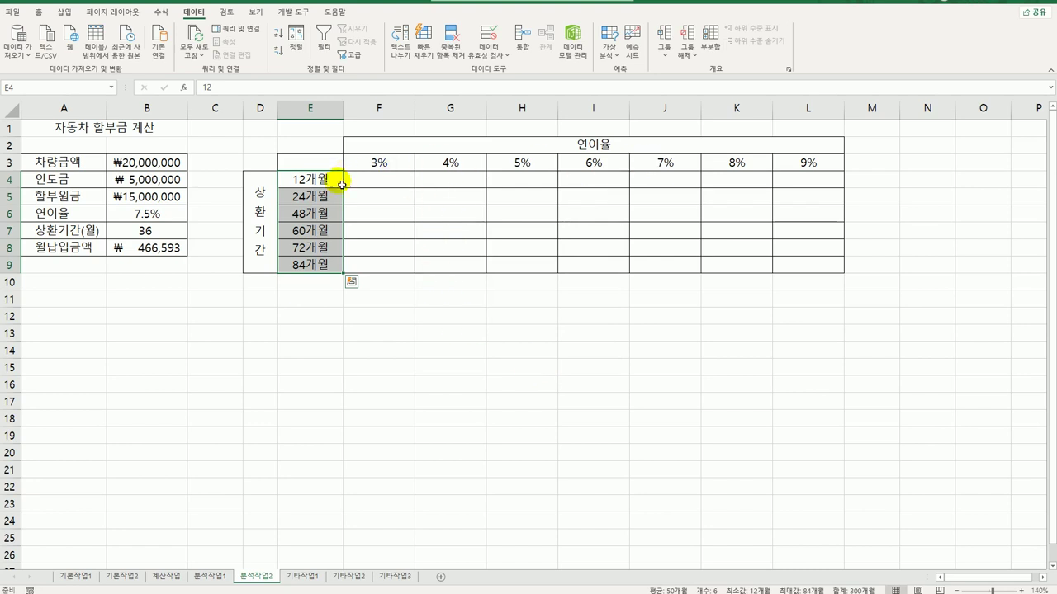
# - Enter the formula =B8 in cell E3 to reference the monthly payment
pyautogui.click(323, 166)
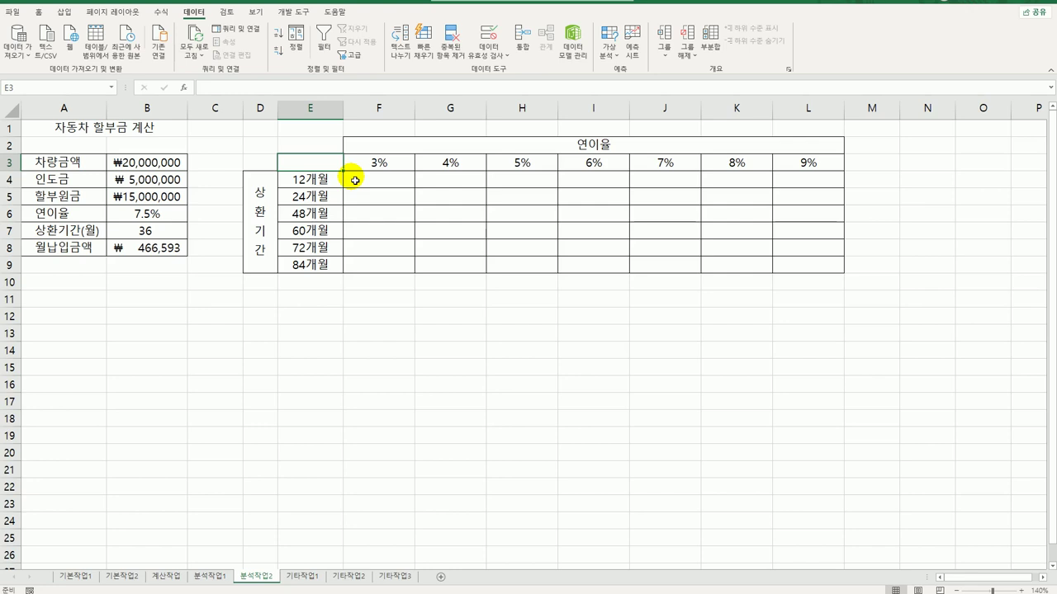
pyautogui.write('=')
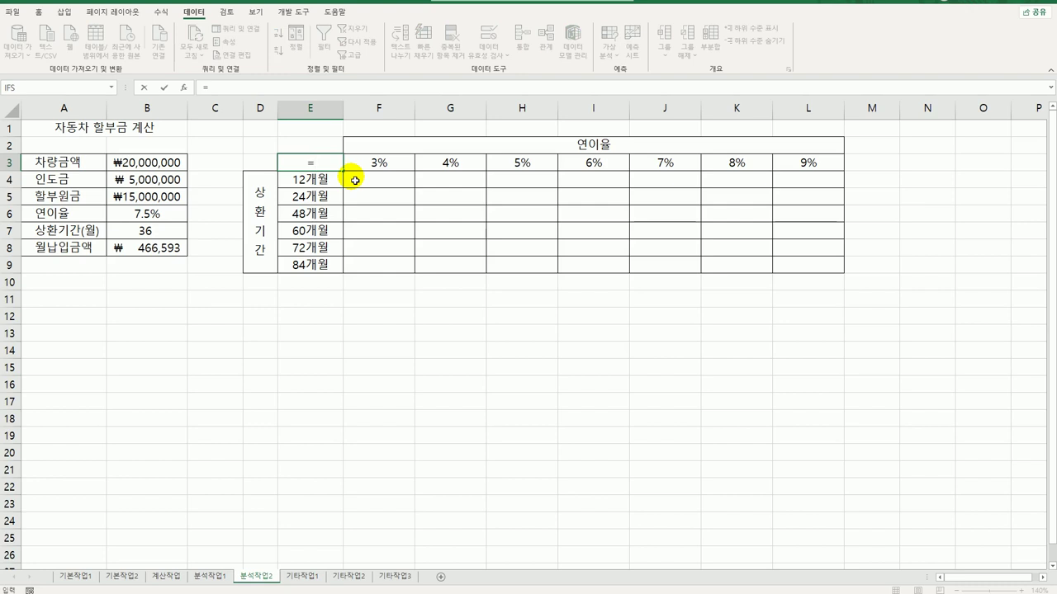
pyautogui.click(180, 249)
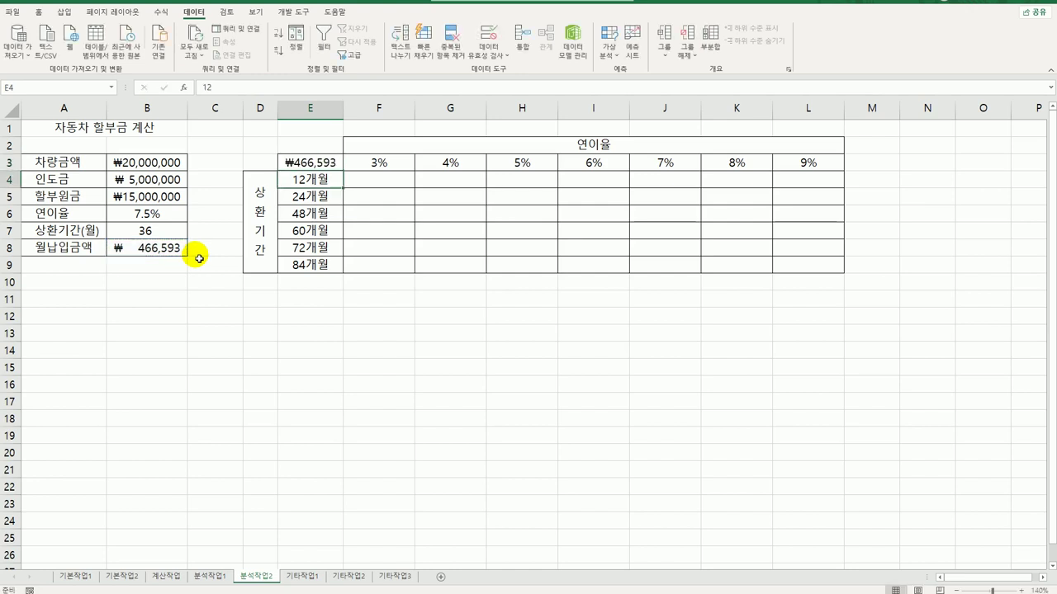
pyautogui.press('Return')
# - Create a two-variable data table over E3:L9 with B6 as the row input cell and B7 as the column input cell
pyautogui.click(318, 166)
pyautogui.moveTo(318, 166); pyautogui.dragTo(783, 265)
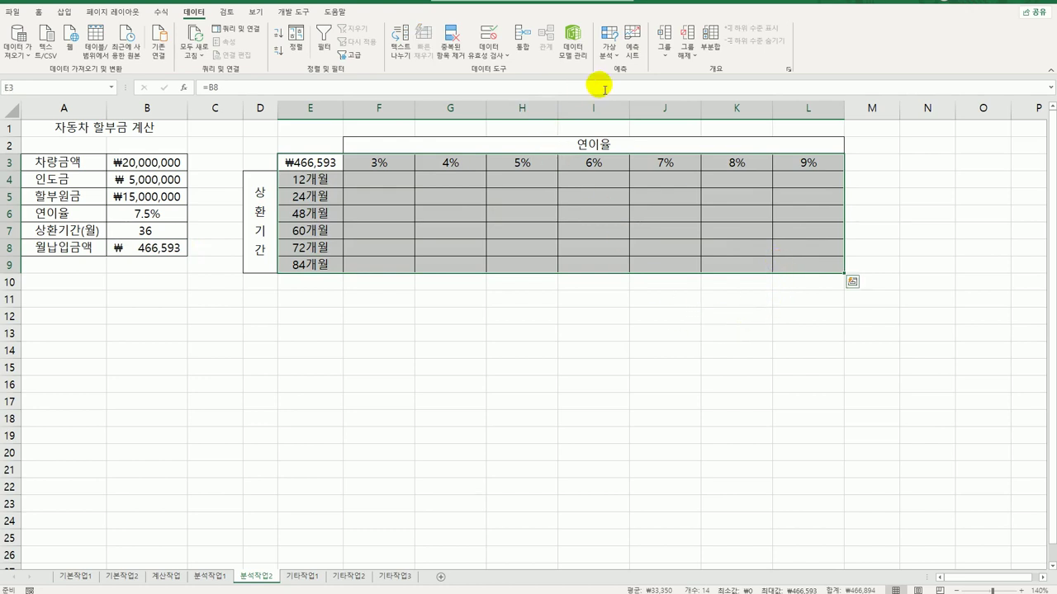
pyautogui.click(611, 49)
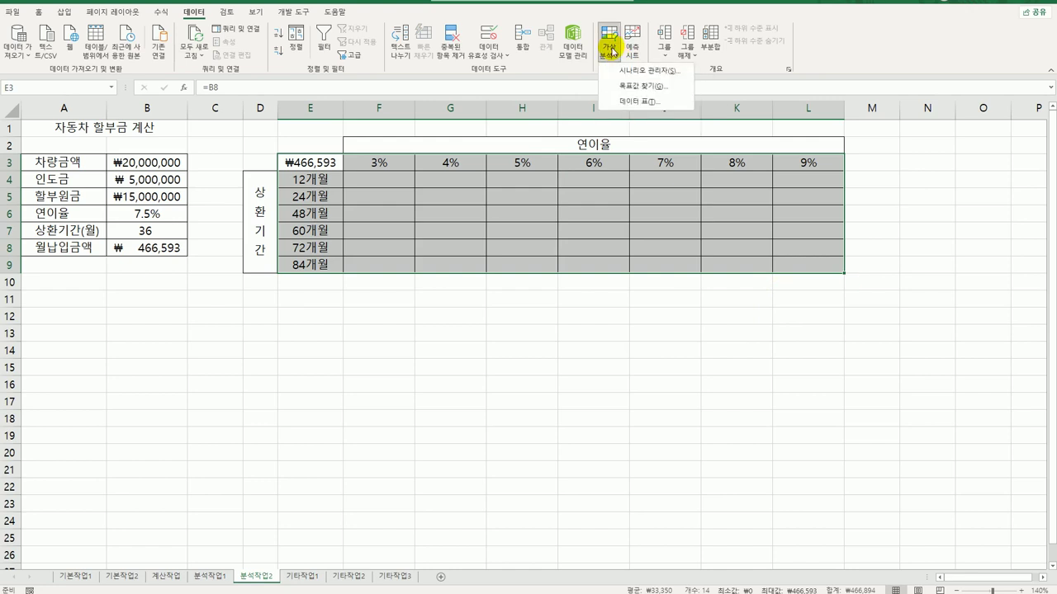
pyautogui.click(631, 100)
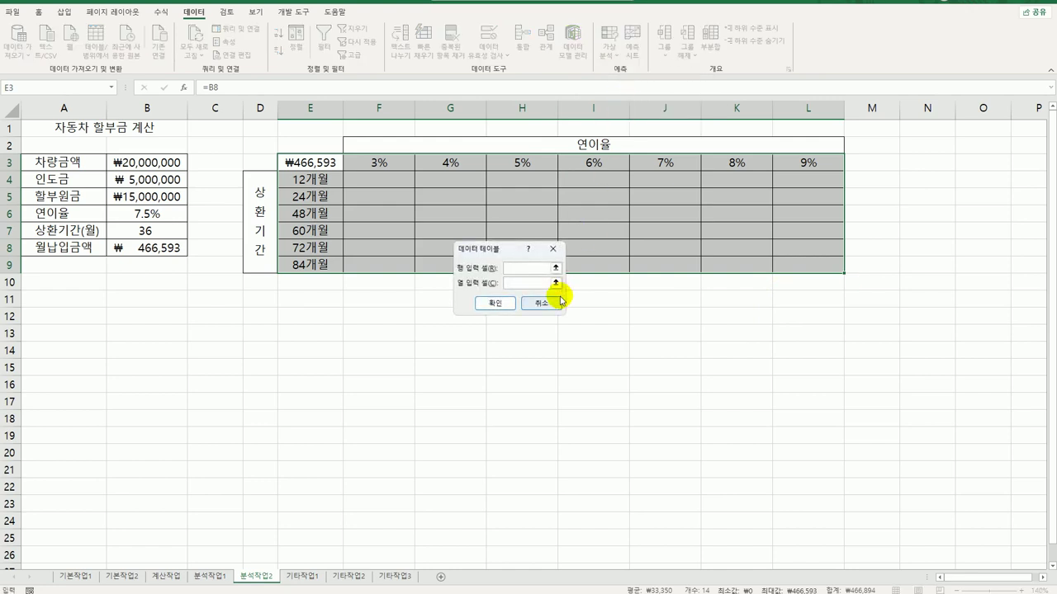
pyautogui.click(169, 223)
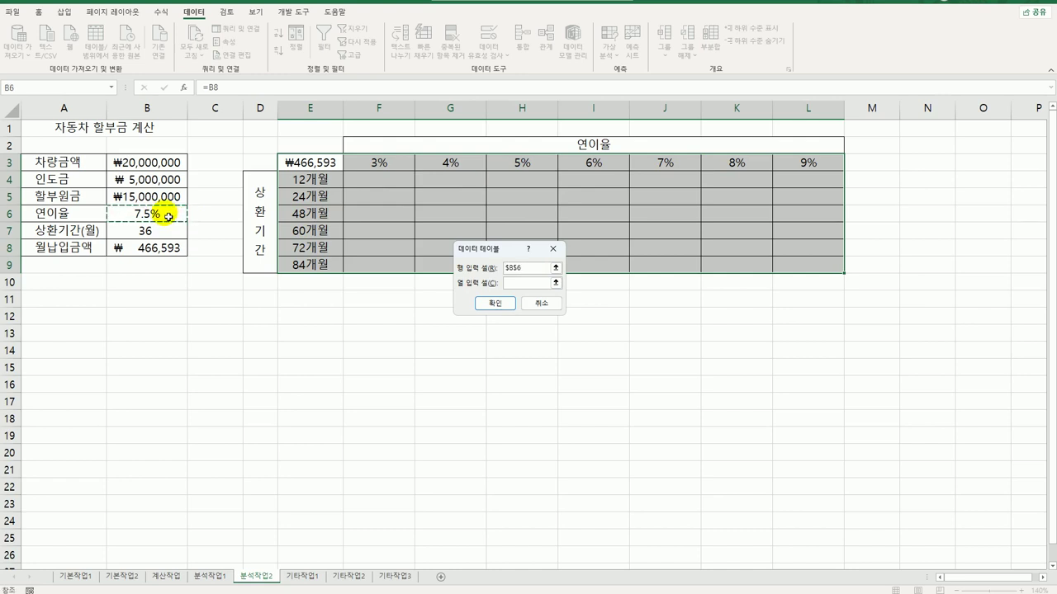
pyautogui.click(518, 284)
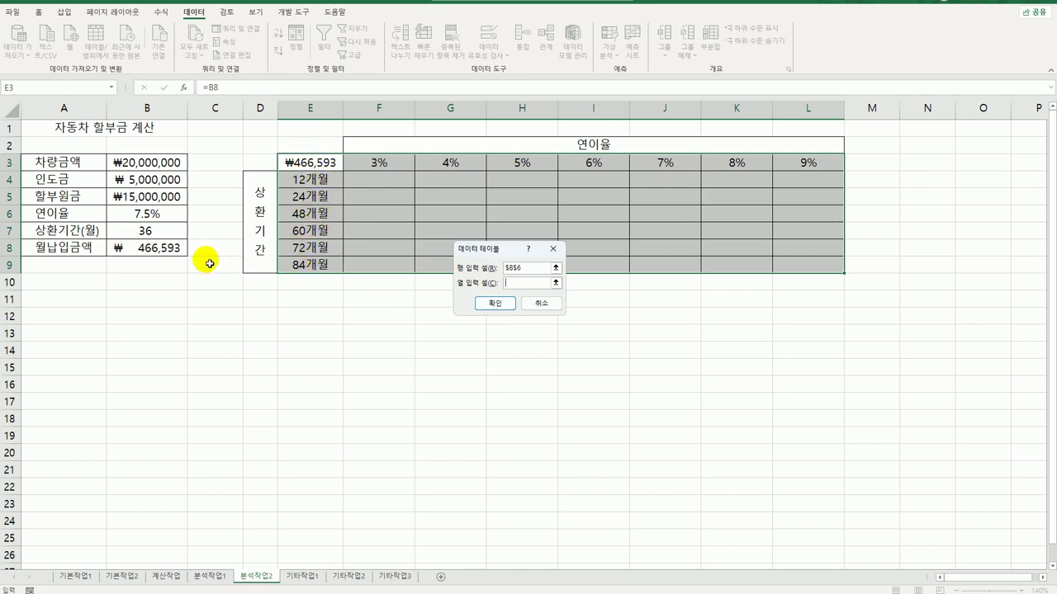
pyautogui.click(177, 240)
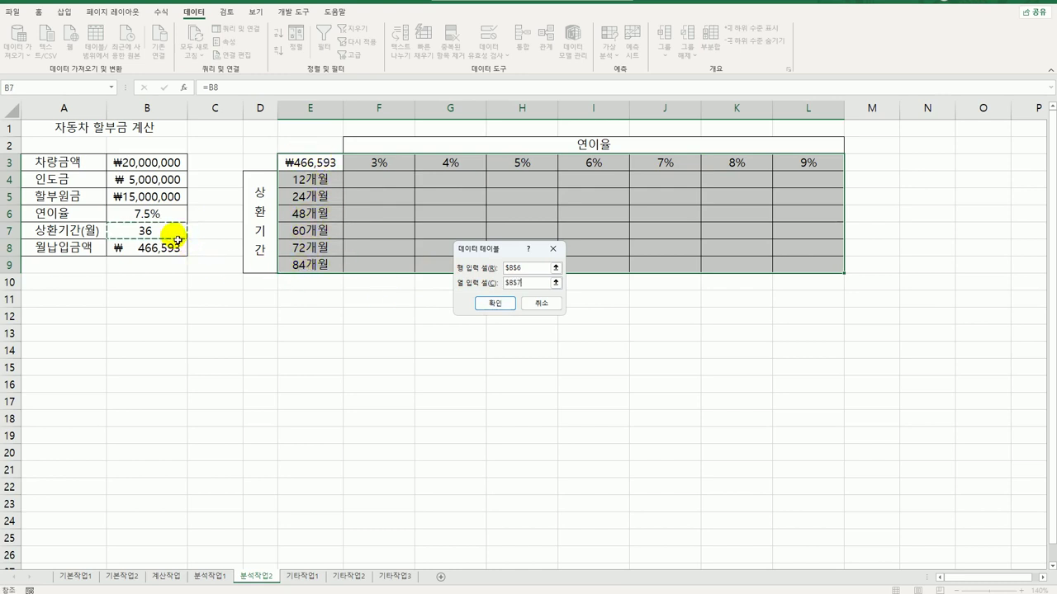
pyautogui.click(504, 310)
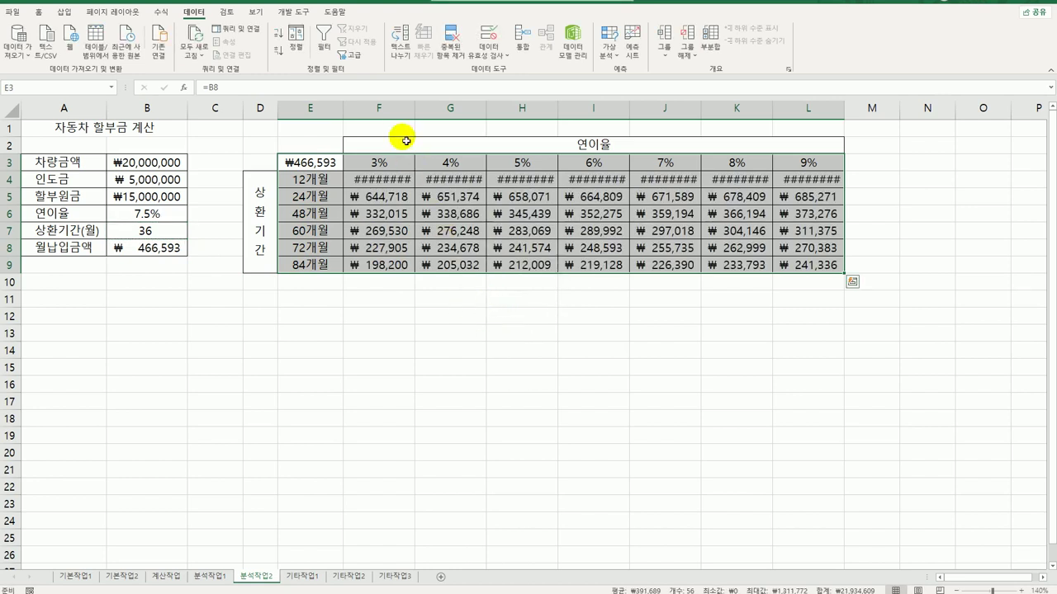
# - Widen columns F through L to fit the monthly payment amounts and check the data table's first and last rows
pyautogui.moveTo(393, 107); pyautogui.dragTo(851, 118)
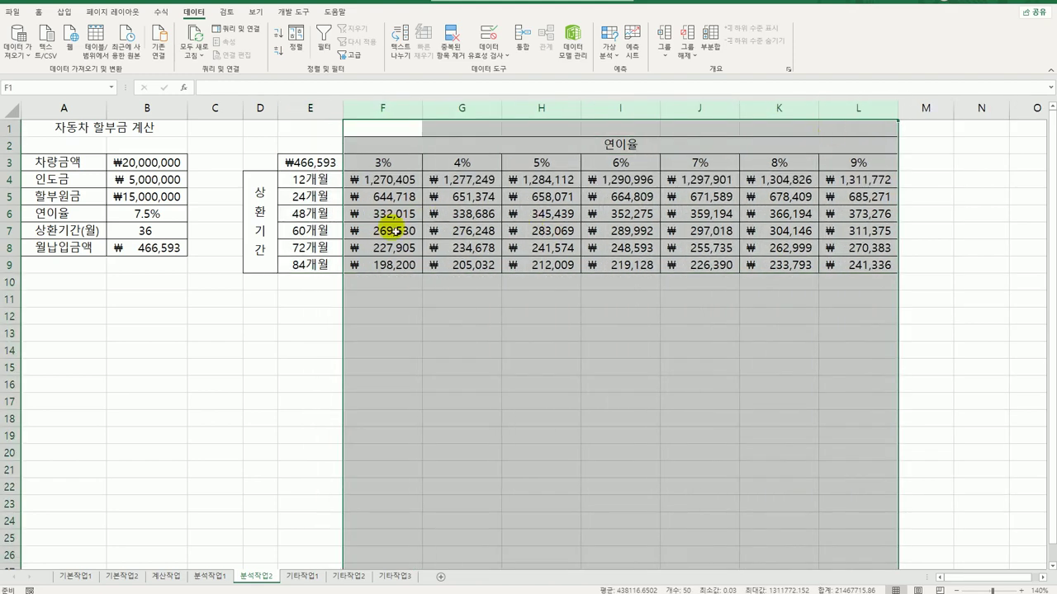
pyautogui.click(382, 264)
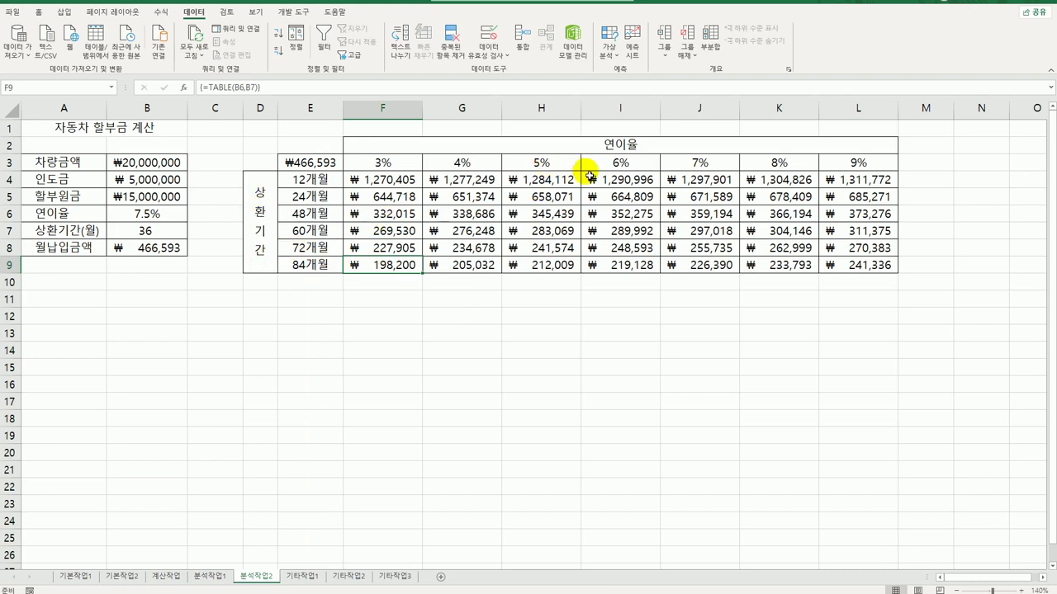
pyautogui.click(403, 187)
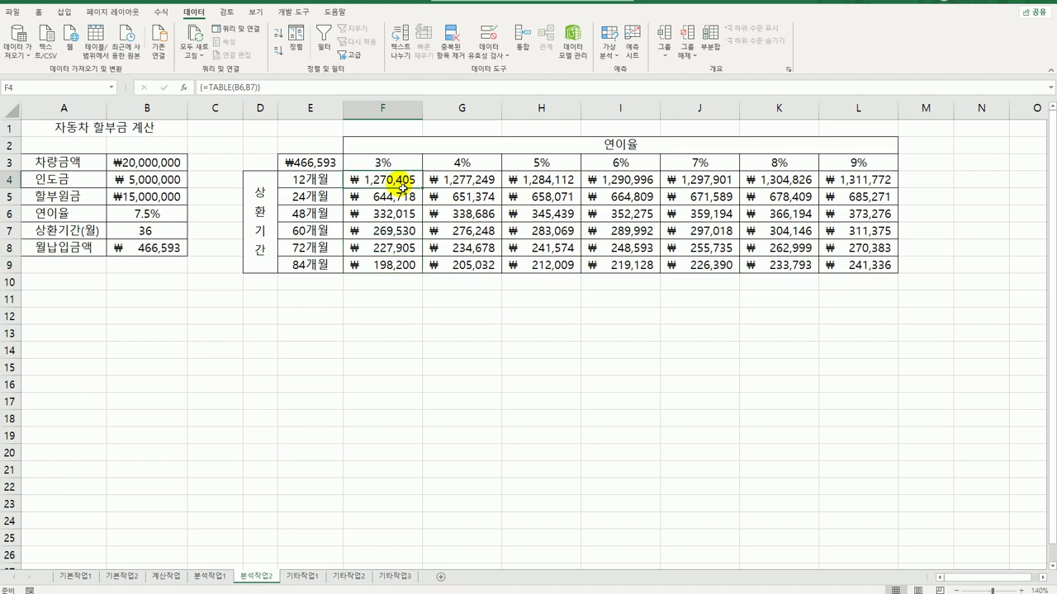
# - On sheet 기타작업1, change the chart's 전체사업체 series to 표식이 있는 꺾은선형 and plot it on the secondary axis
pyautogui.click(296, 578)
pyautogui.moveTo(308, 512)
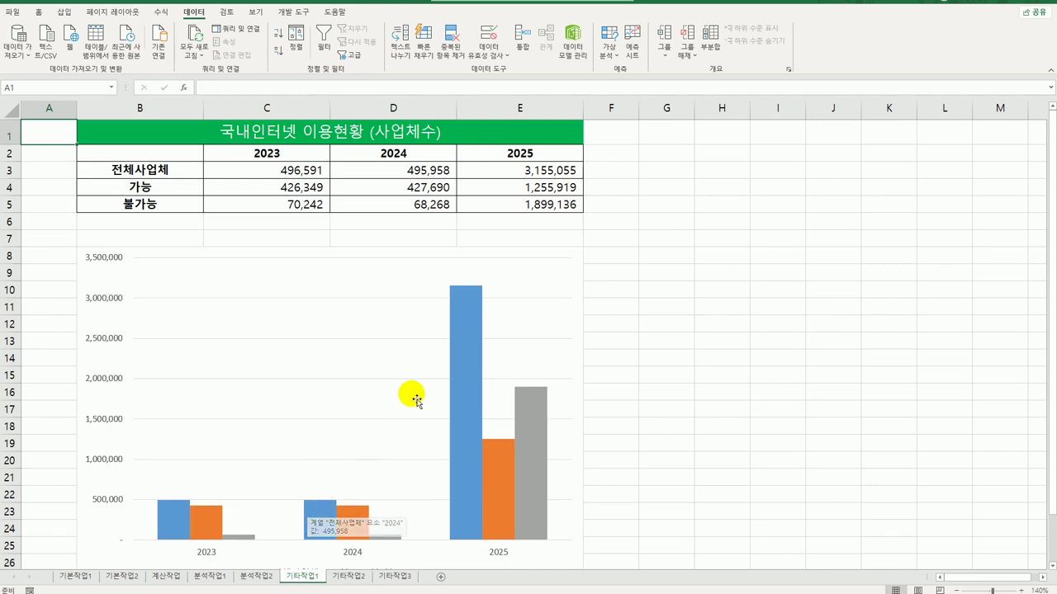
pyautogui.scroll(-3, 532, 426)
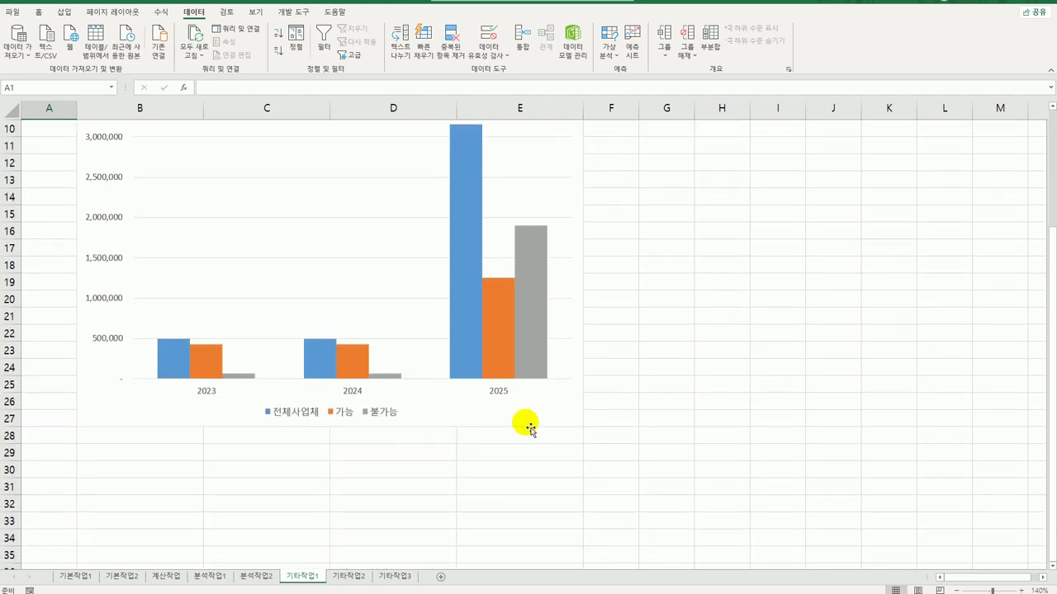
pyautogui.click(177, 356)
pyautogui.rightClick(175, 351)
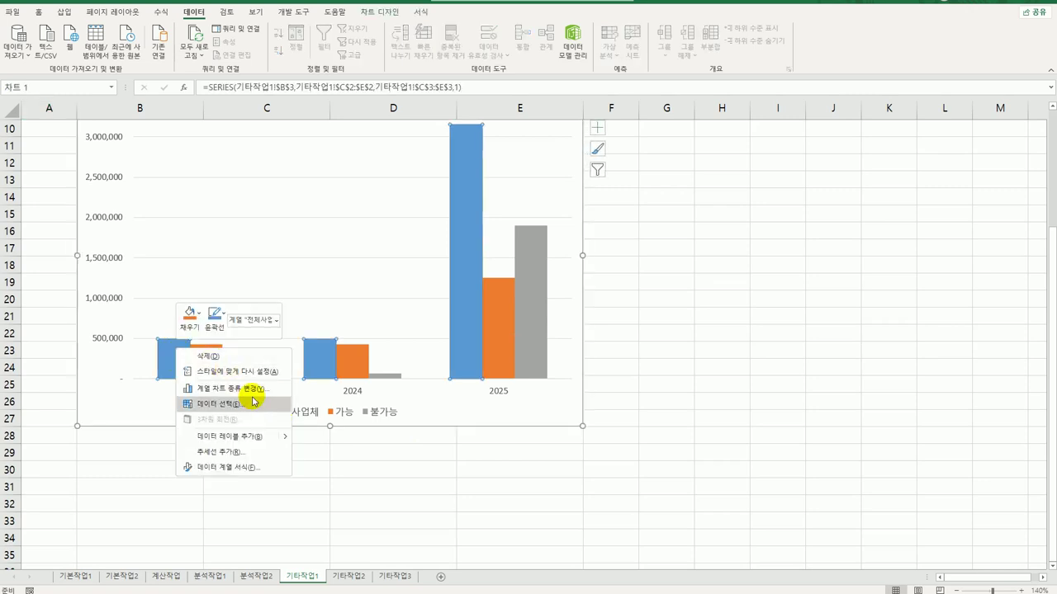
pyautogui.click(243, 389)
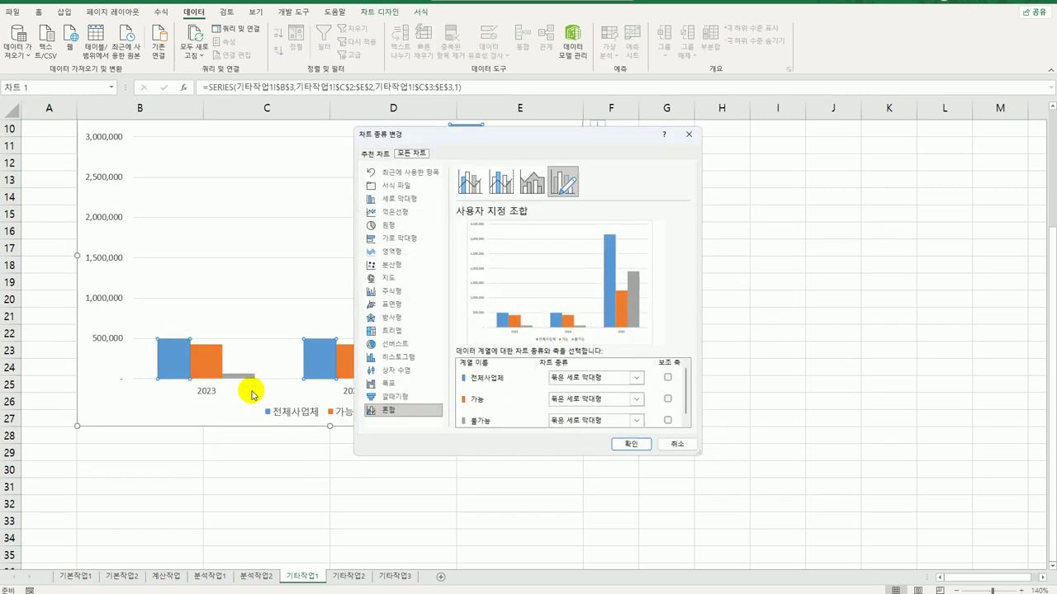
pyautogui.click(597, 380)
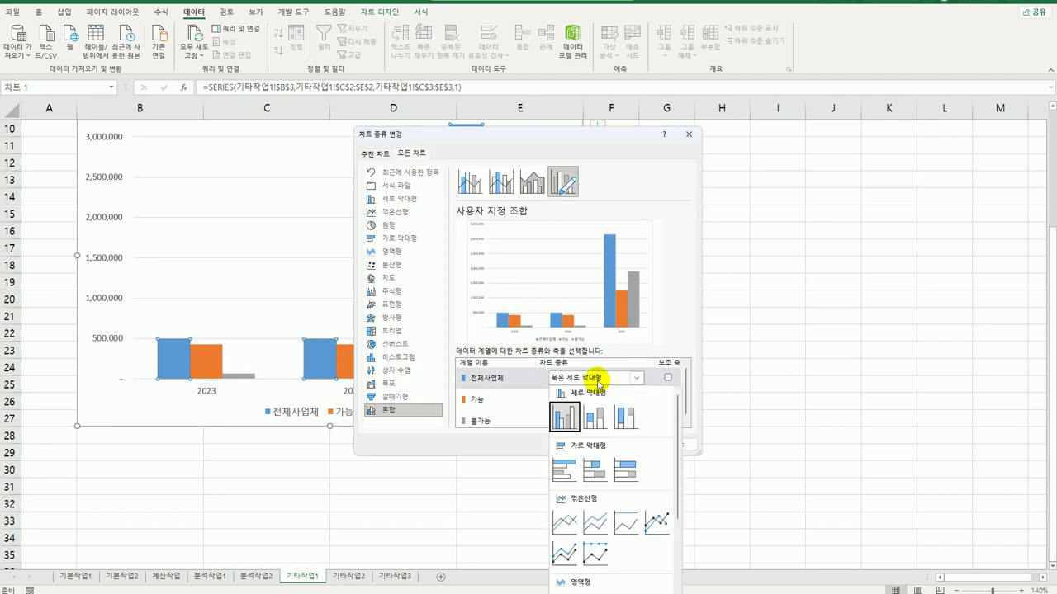
pyautogui.click(654, 525)
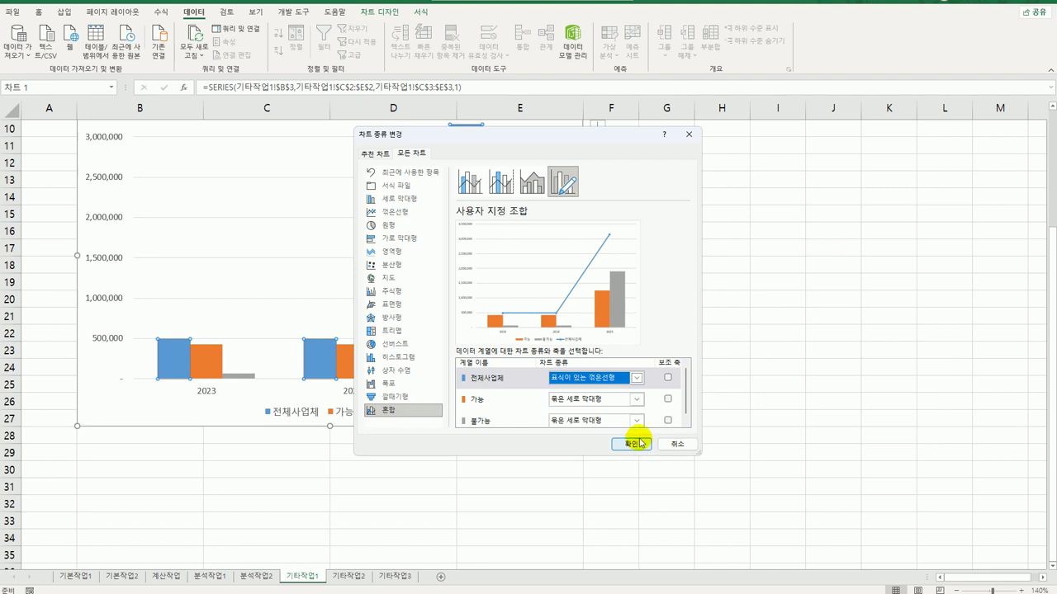
pyautogui.click(668, 378)
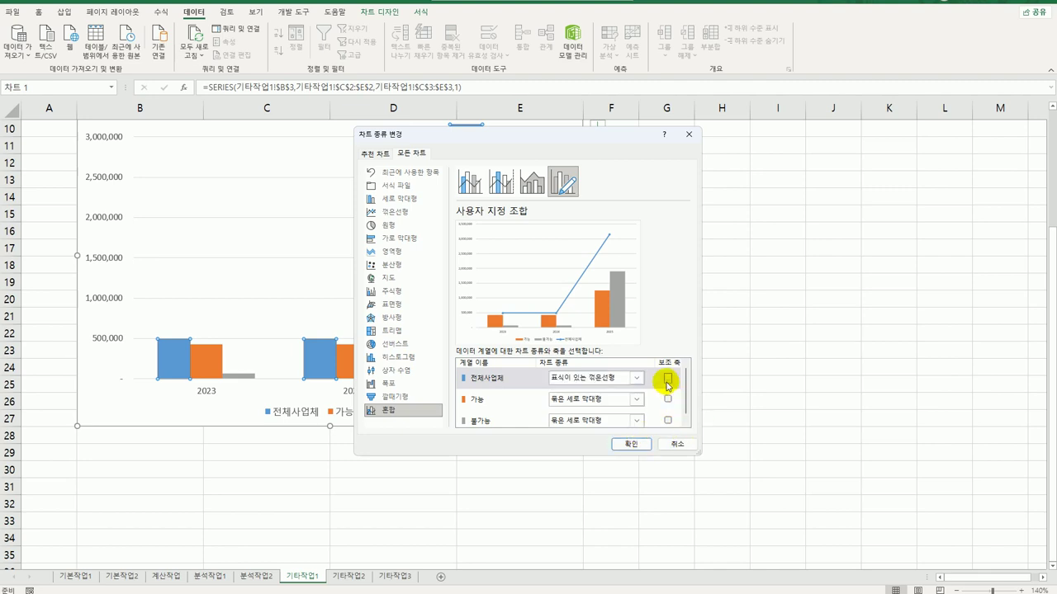
pyautogui.click(629, 446)
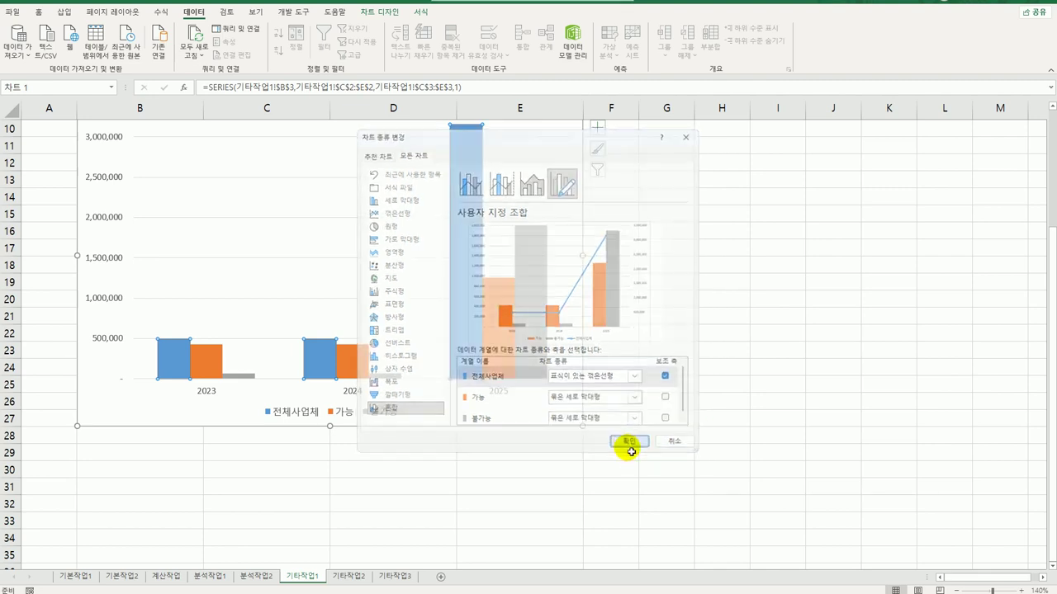
# - Set the chart legend's position to 아래쪽
pyautogui.scroll(3, 633, 450)
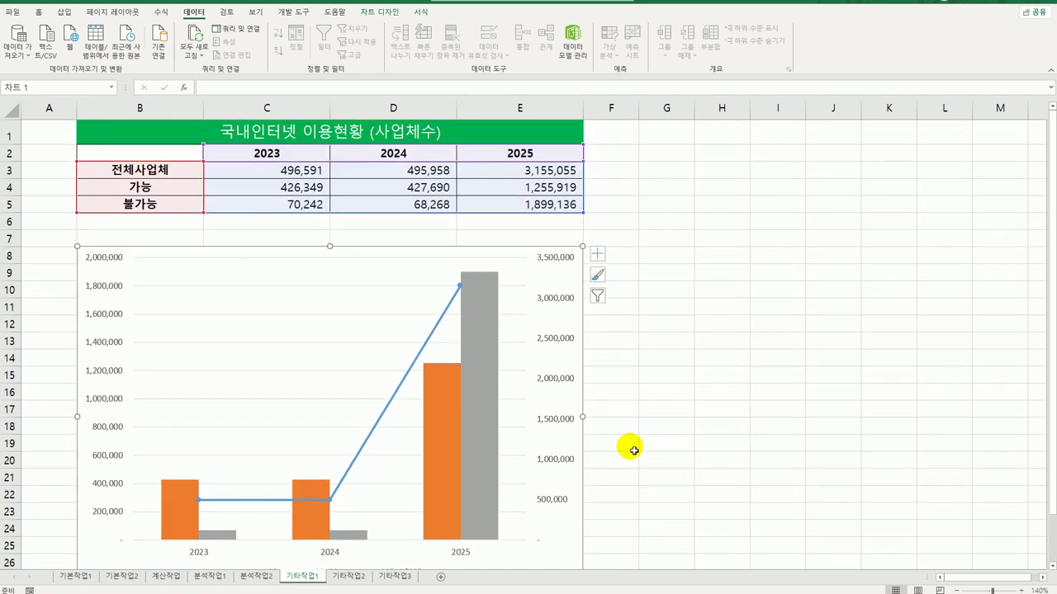
pyautogui.click(598, 256)
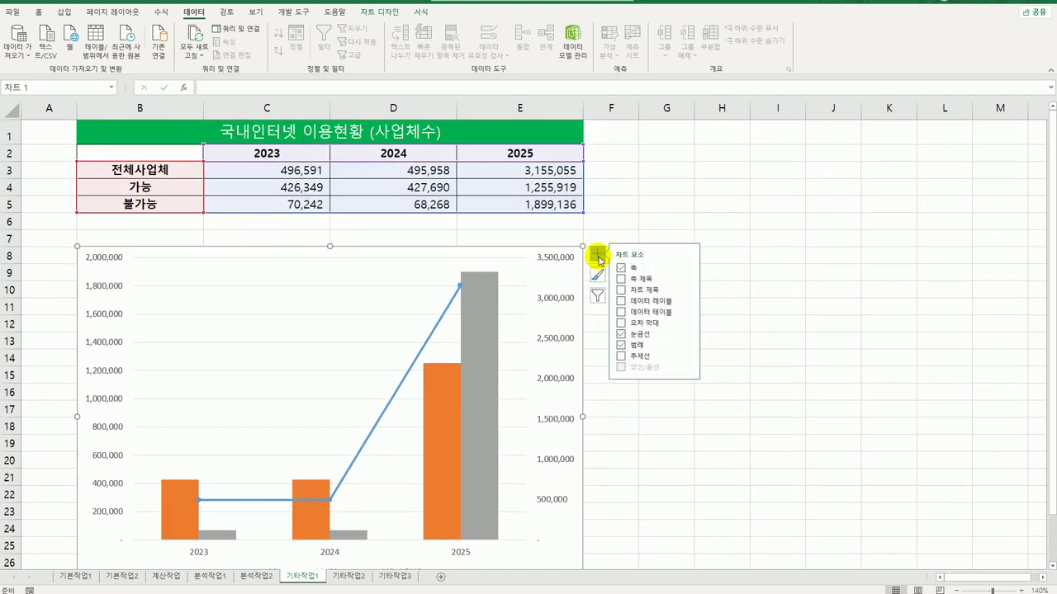
pyautogui.click(691, 344)
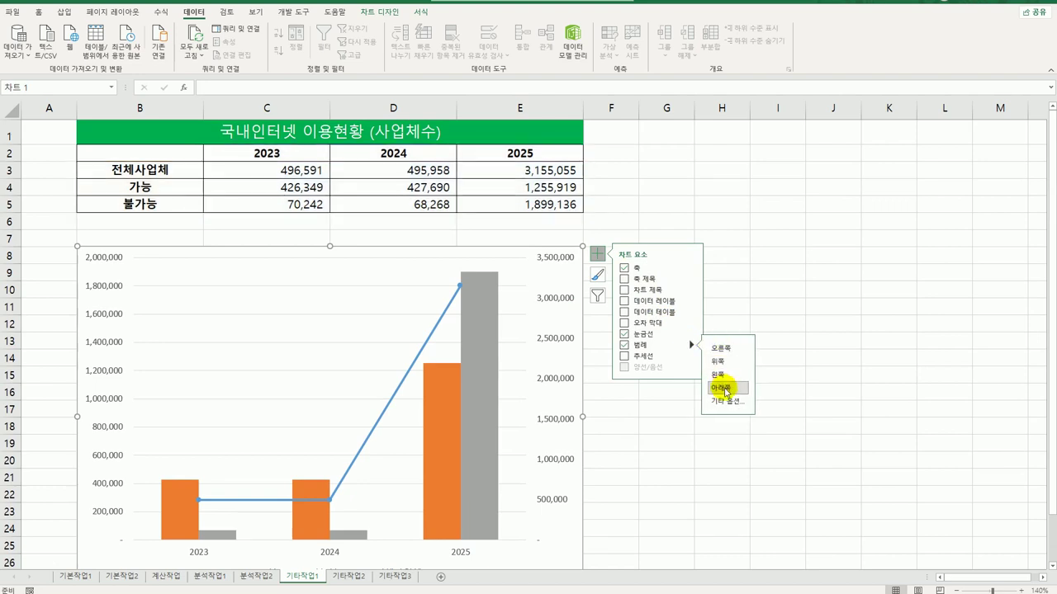
pyautogui.click(725, 388)
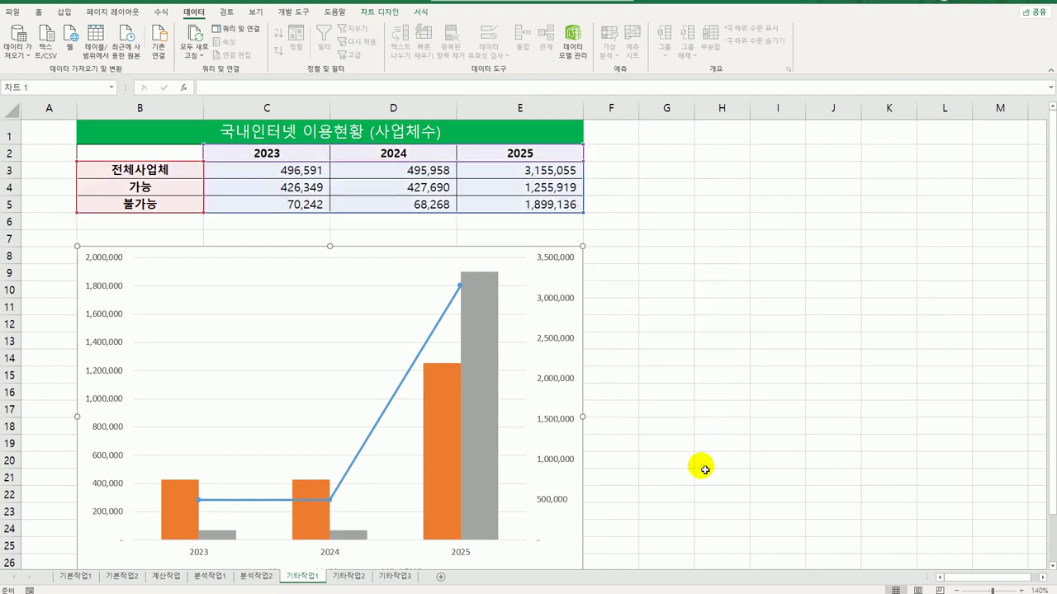
# - Format the 전체사업체 line series as a smoothed line (완만한 선)
pyautogui.scroll(-3, 704, 467)
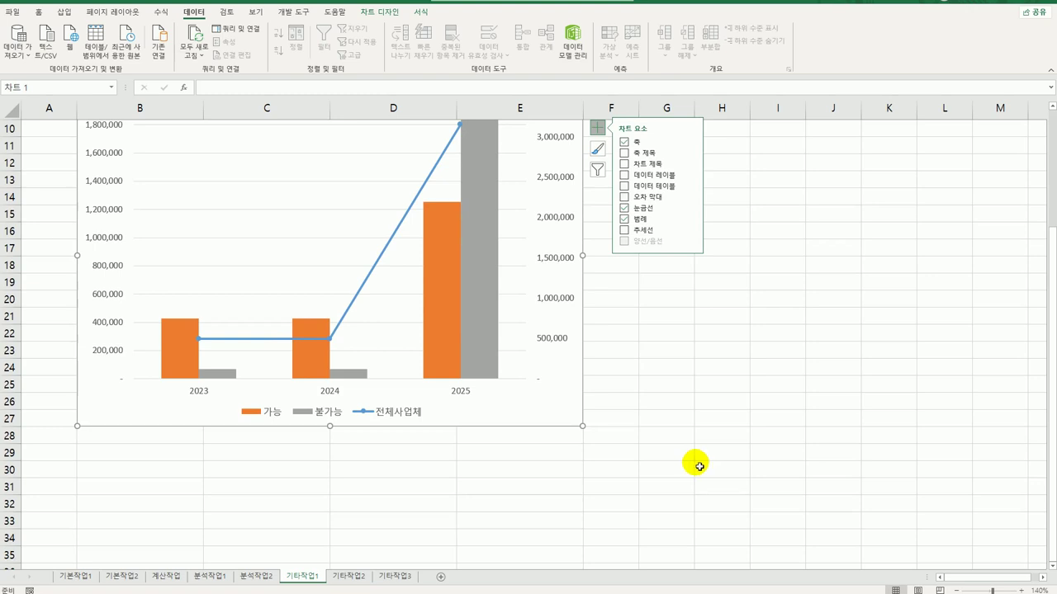
pyautogui.click(379, 266)
pyautogui.rightClick(379, 266)
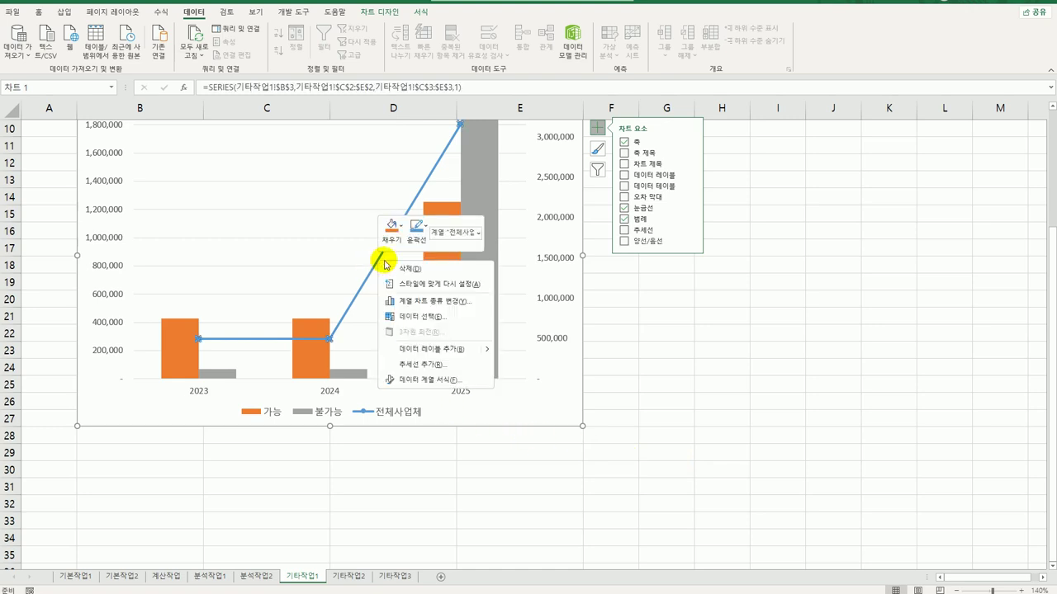
pyautogui.click(451, 382)
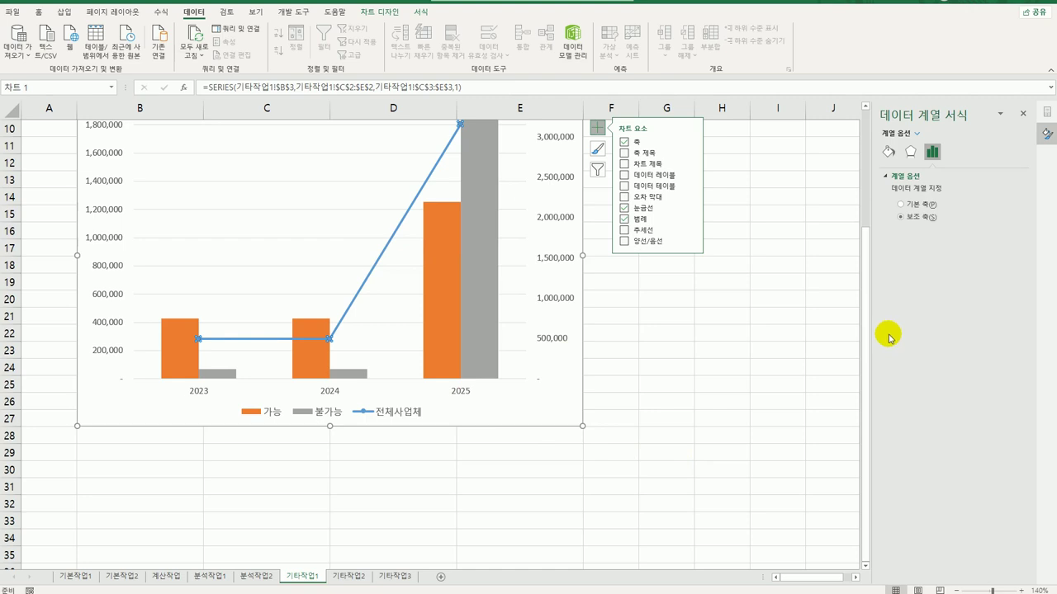
pyautogui.click(888, 154)
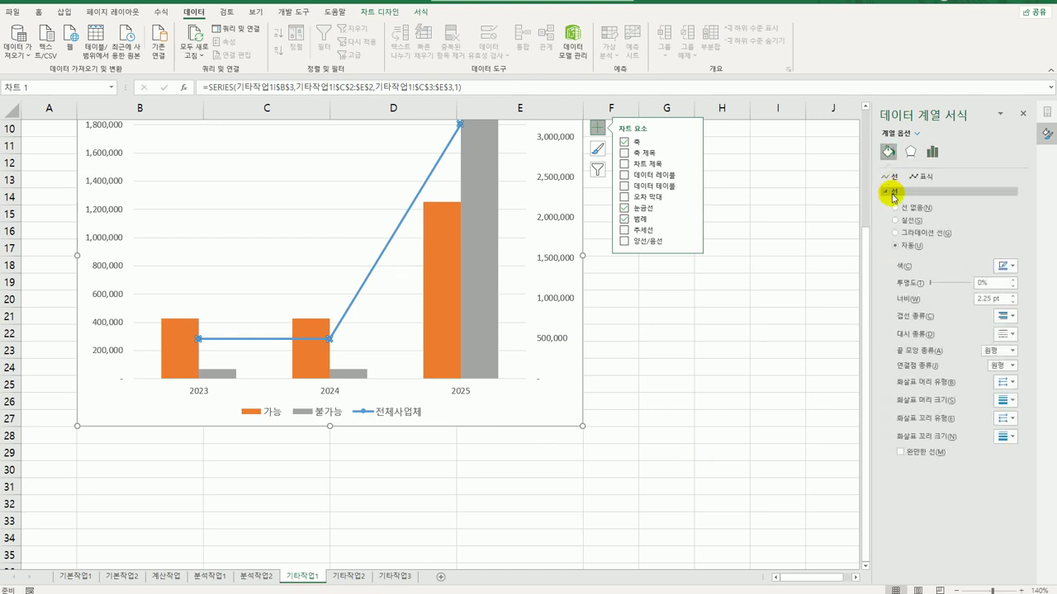
pyautogui.click(900, 452)
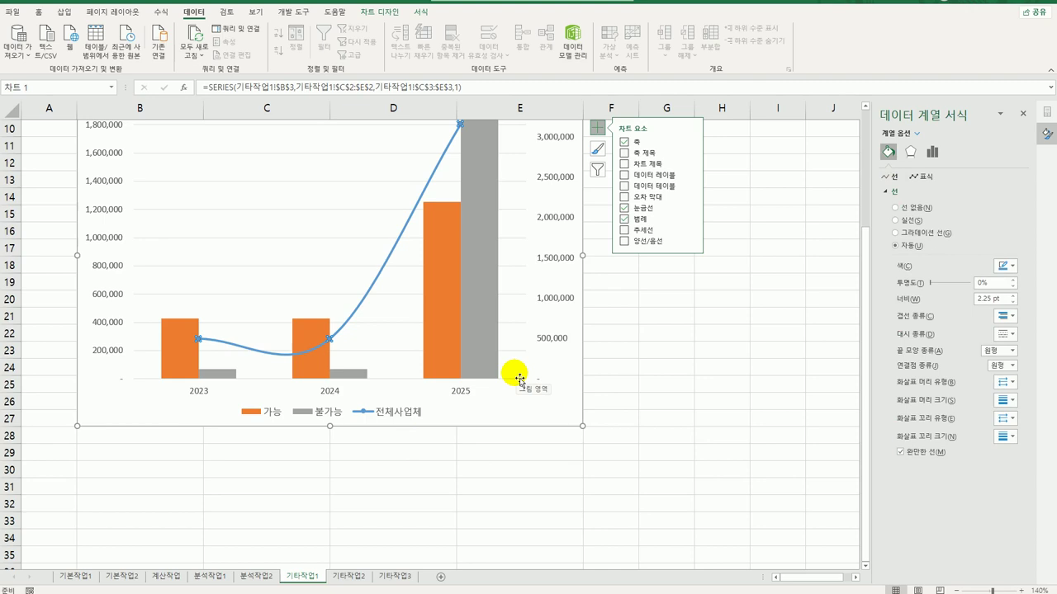
# - Set the secondary vertical axis's minimum bound to 100000
pyautogui.scroll(2, 555, 291)
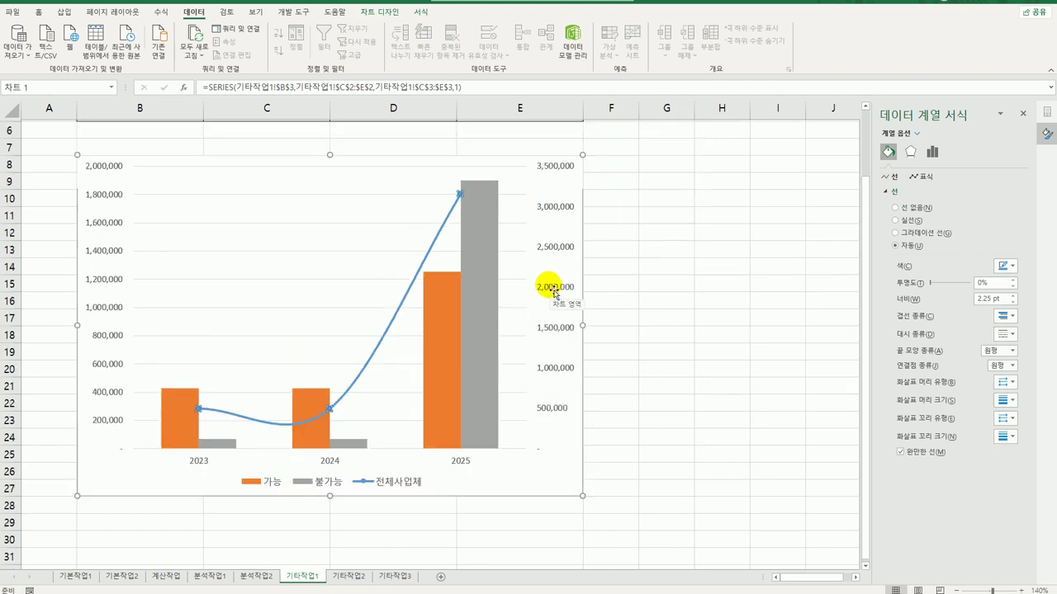
pyautogui.scroll(2, 555, 291)
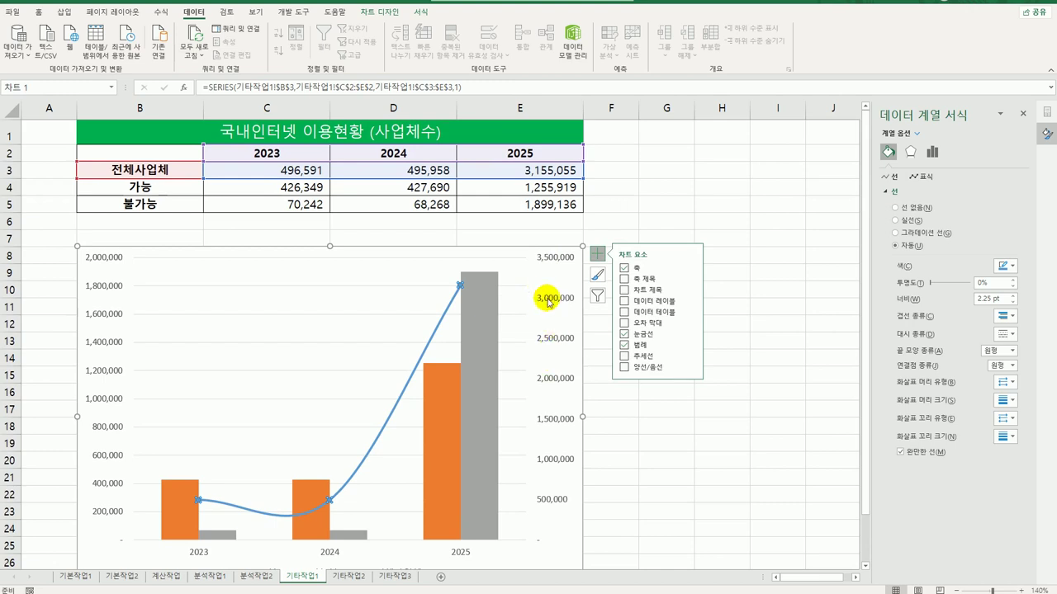
pyautogui.click(549, 302)
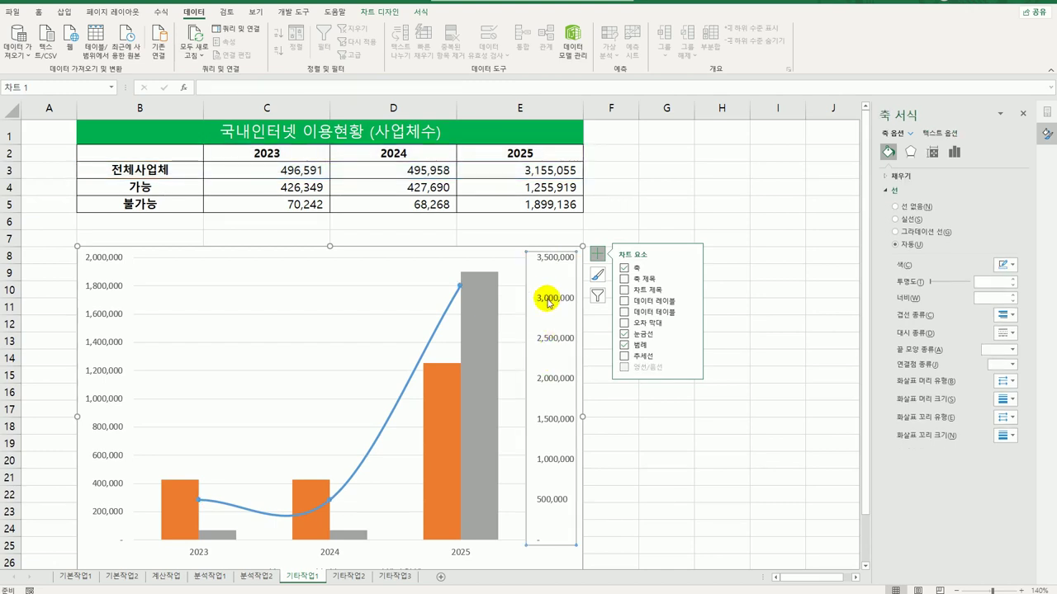
pyautogui.click(954, 152)
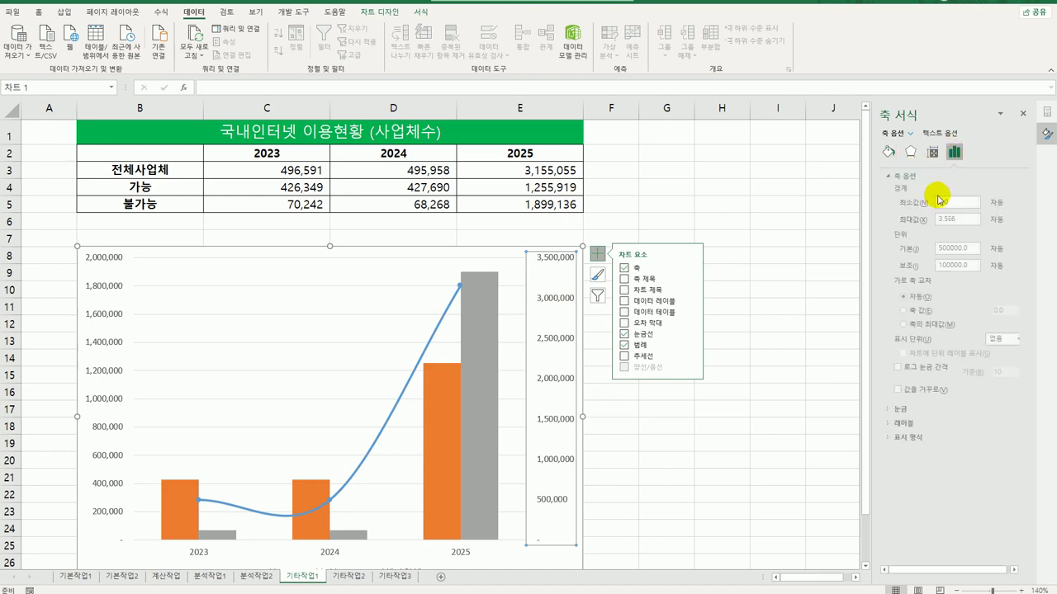
pyautogui.doubleClick(955, 202)
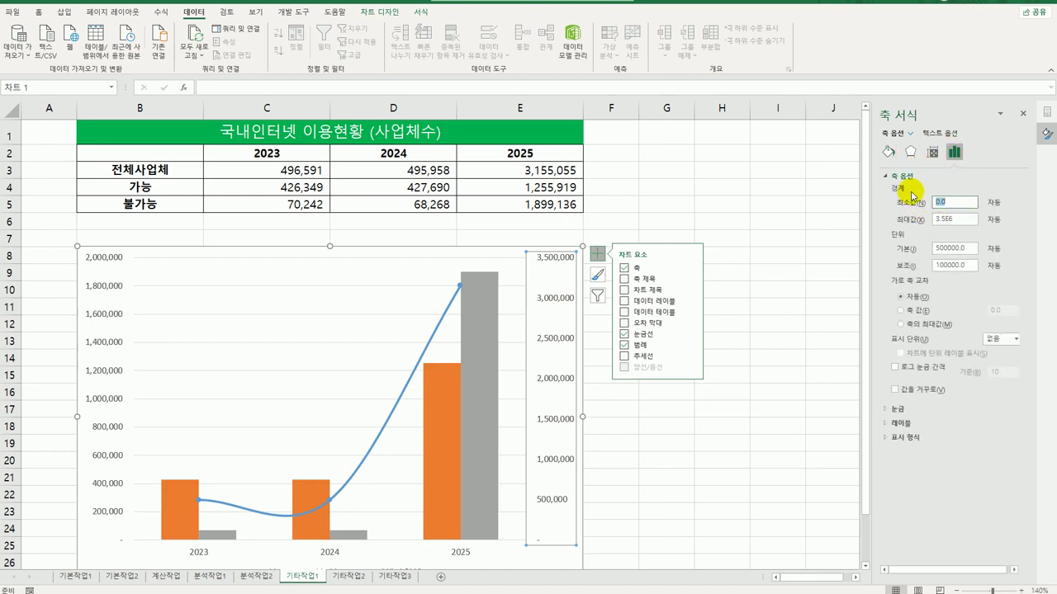
pyautogui.write('100000')
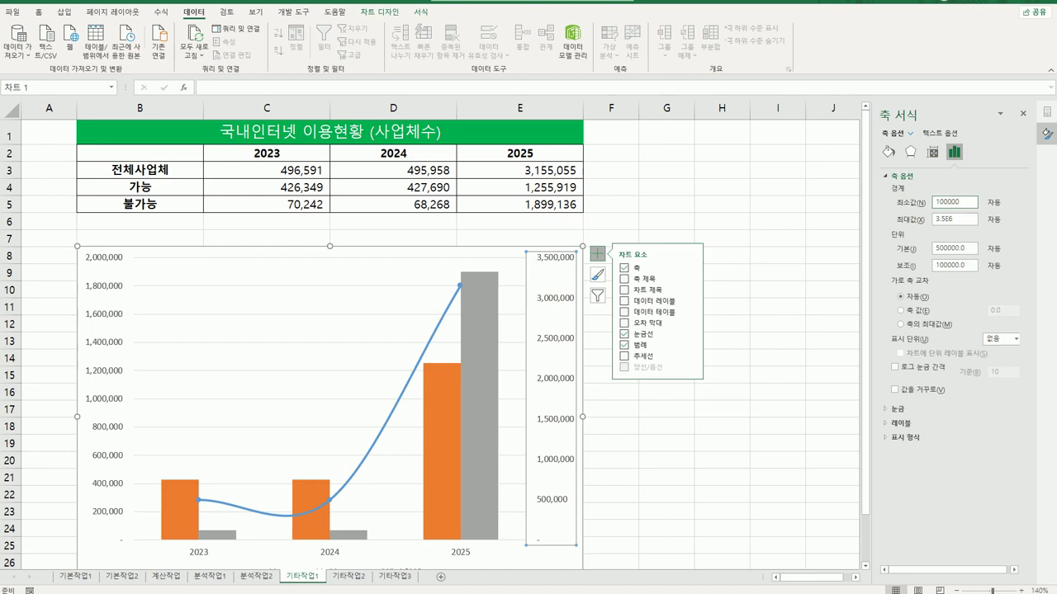
# - Set the secondary vertical axis's maximum bound to 4100000 and its major unit to 1000000
pyautogui.doubleClick(962, 248)
pyautogui.write('41')
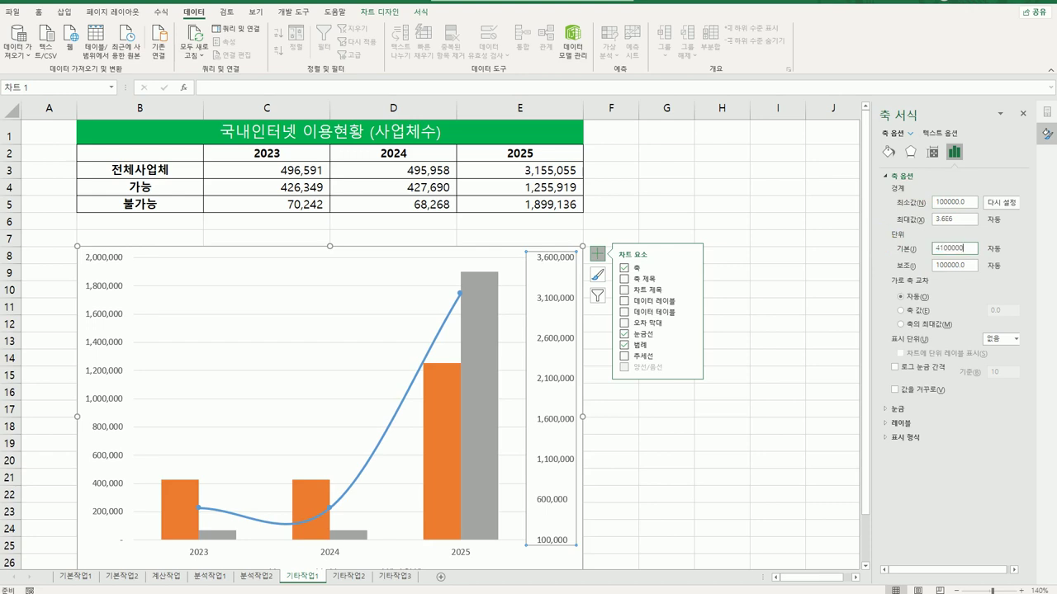
pyautogui.click(900, 249)
pyautogui.click(908, 251)
pyautogui.write('10')
pyautogui.click(913, 221)
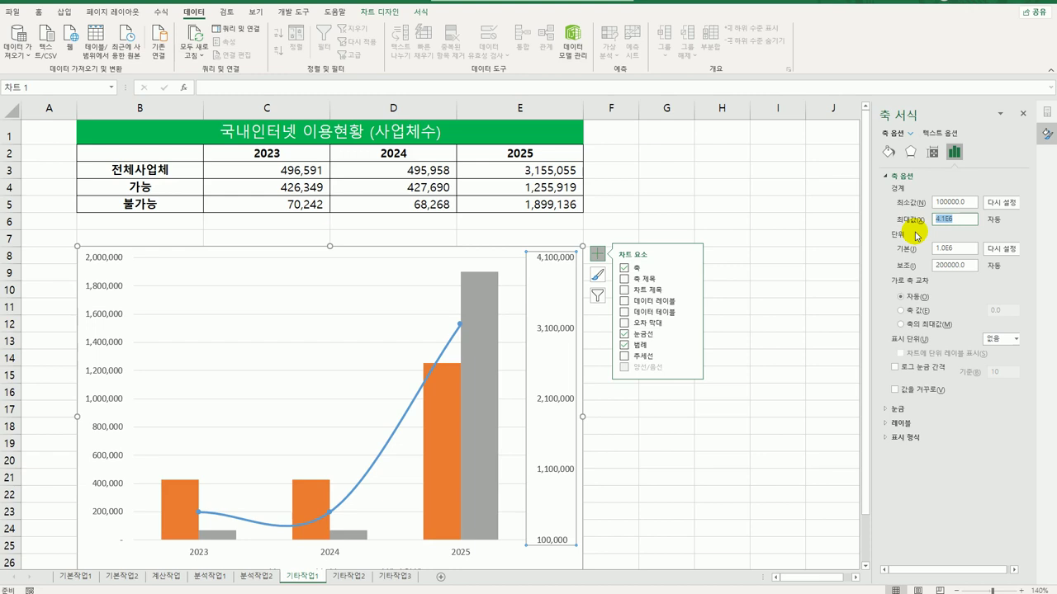
pyautogui.write('4100000')
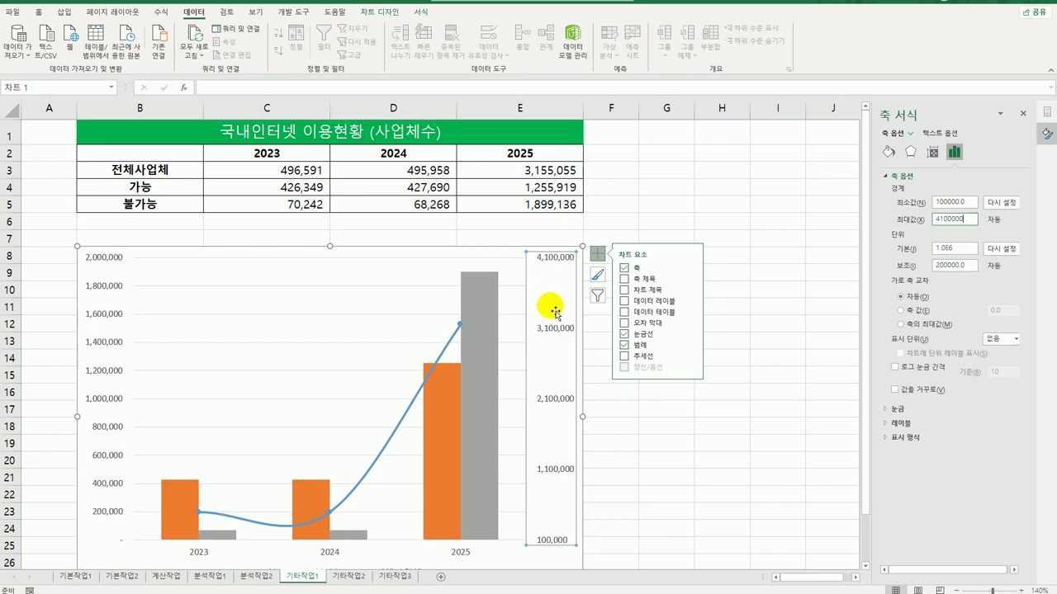
# - Set the secondary axis's display unit to 천 and make the unit label's text direction 가로
pyautogui.click(1014, 345)
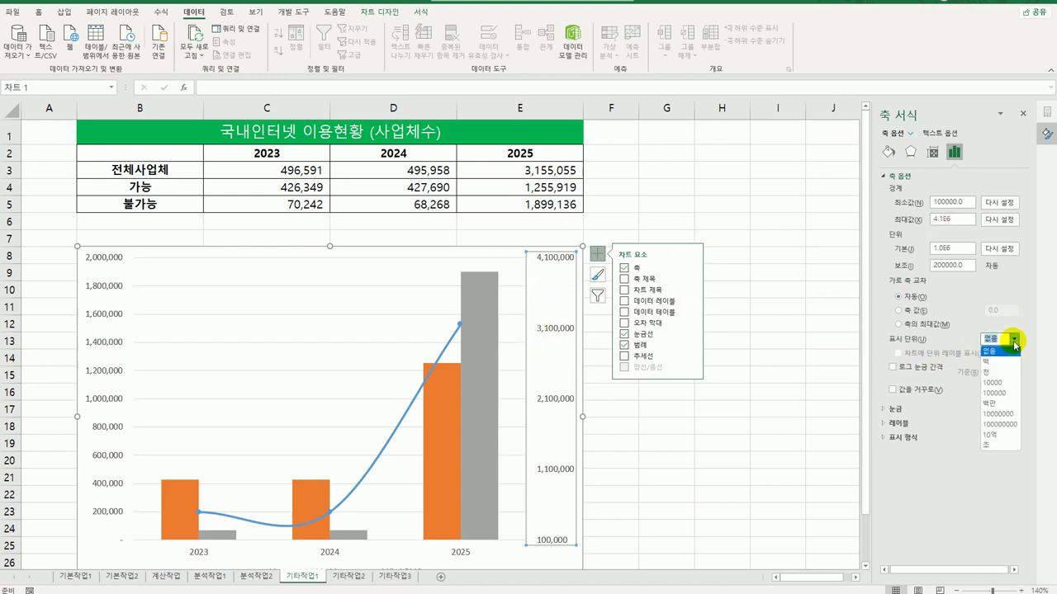
pyautogui.click(999, 374)
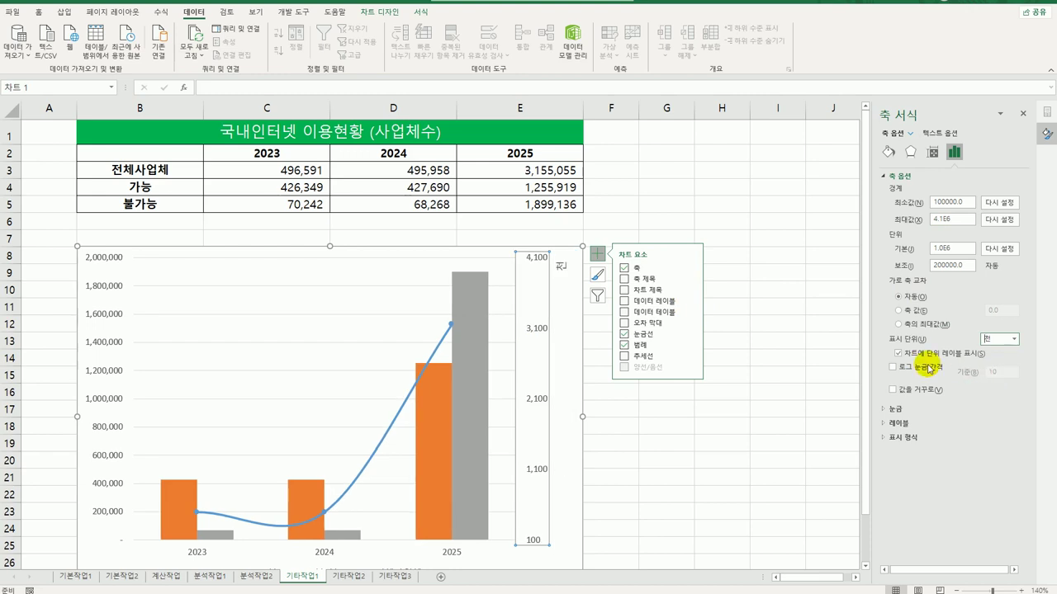
pyautogui.click(562, 268)
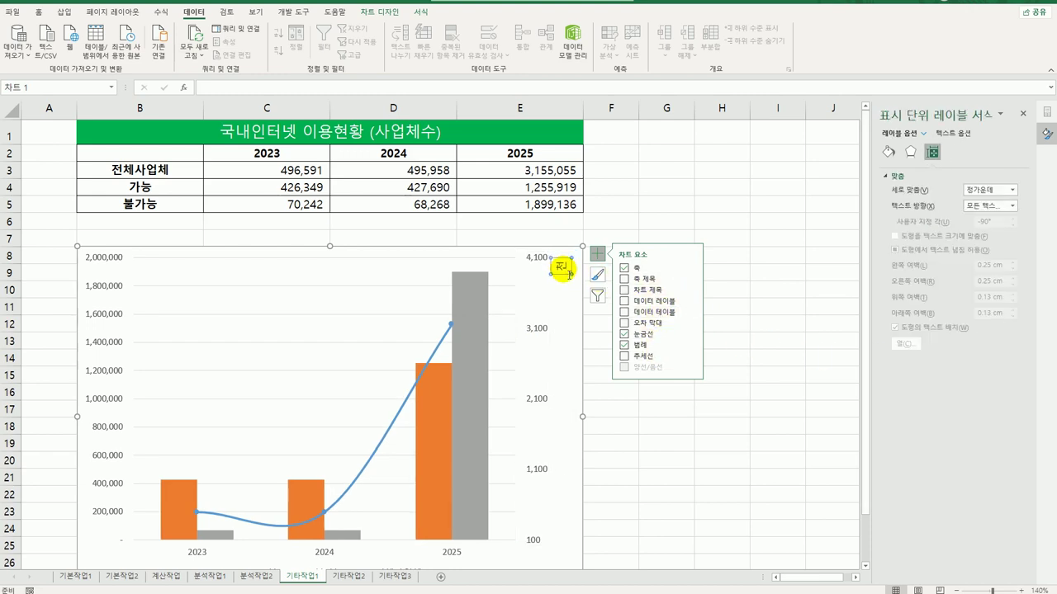
pyautogui.click(990, 209)
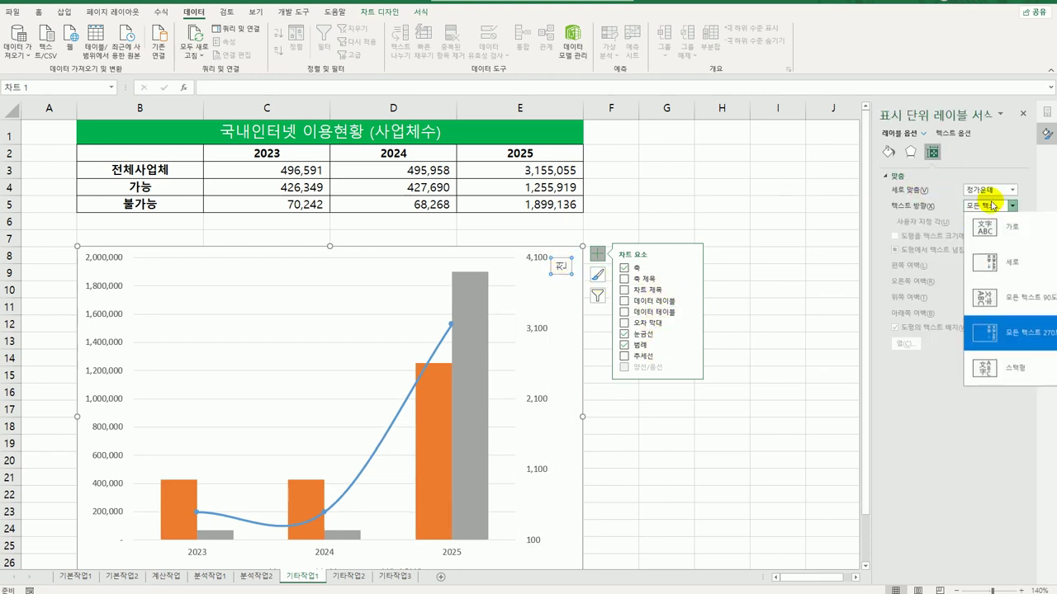
pyautogui.click(995, 236)
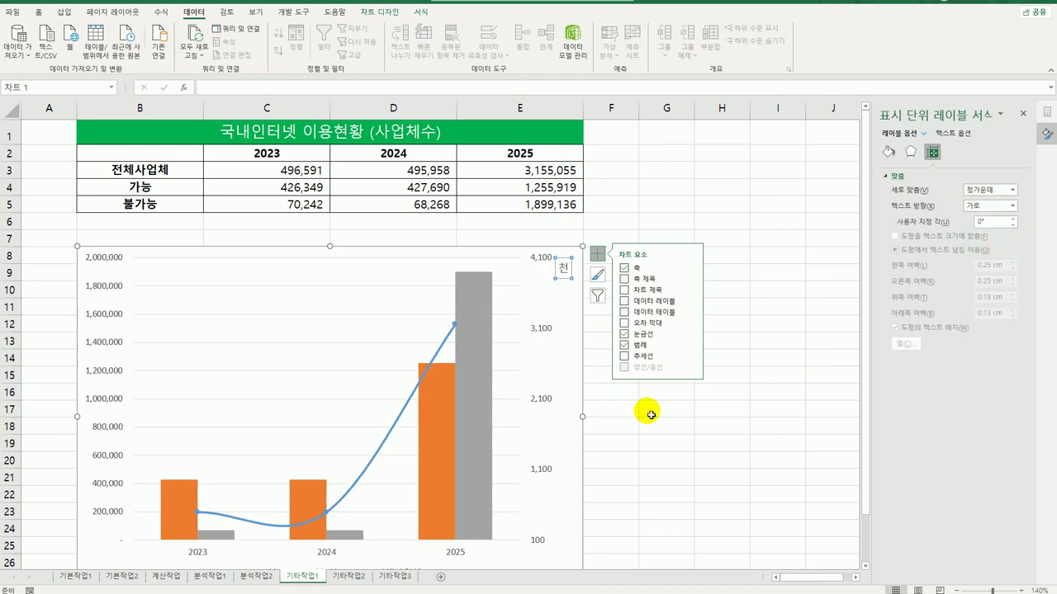
# - Give the chart area an outer shadow offset to the lower right and round its border corners (둥근 모서리)
pyautogui.click(575, 330)
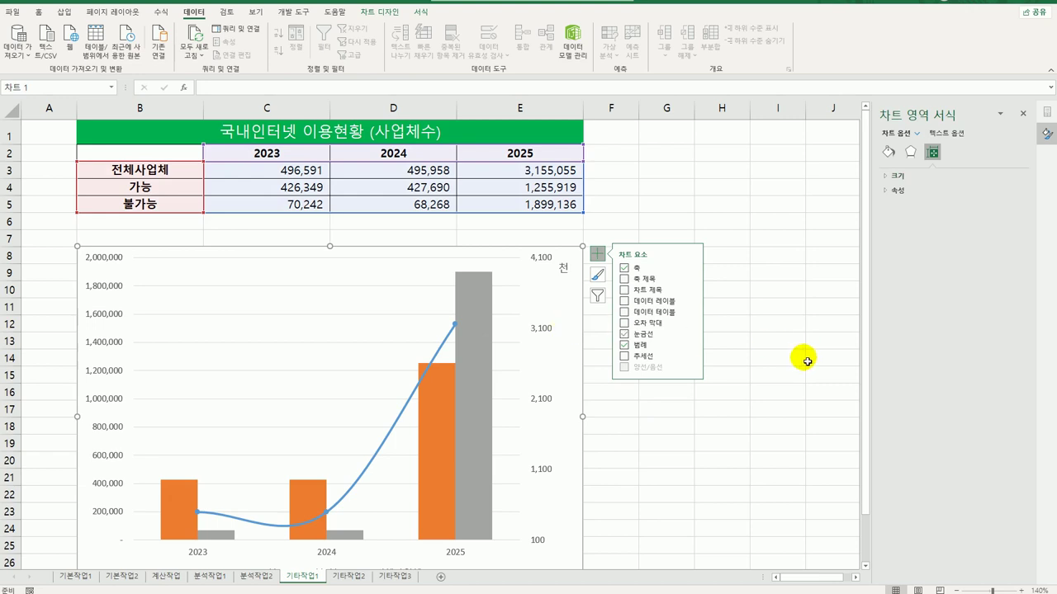
pyautogui.click(910, 152)
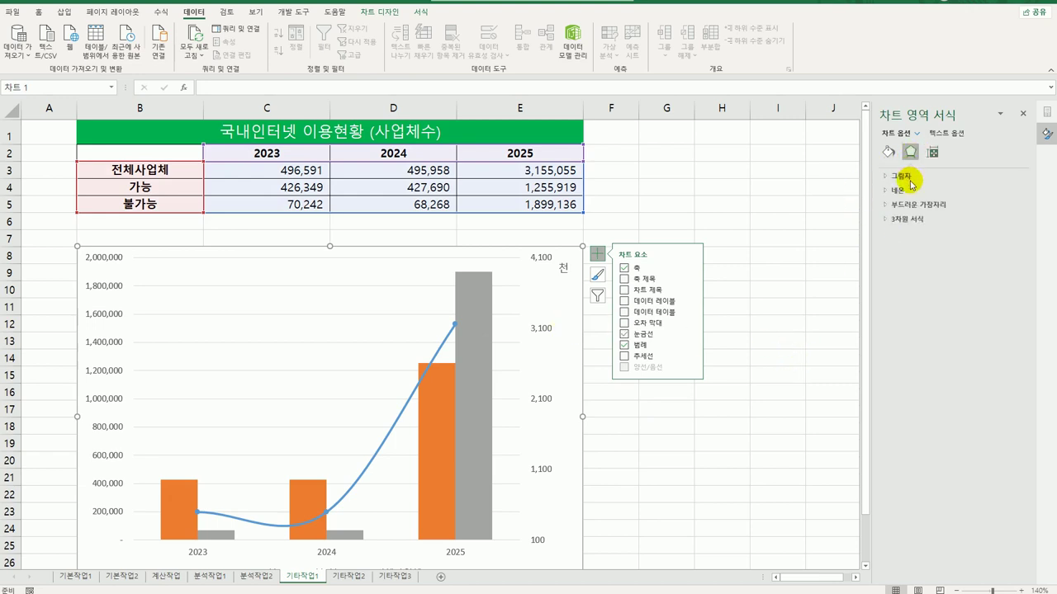
pyautogui.click(904, 175)
pyautogui.click(1013, 192)
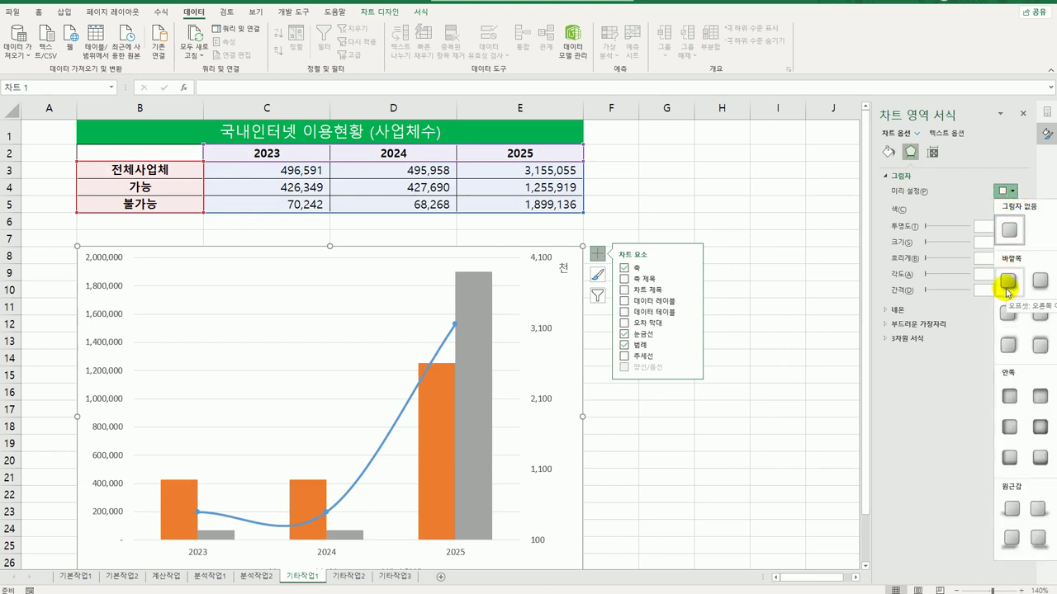
pyautogui.click(1007, 283)
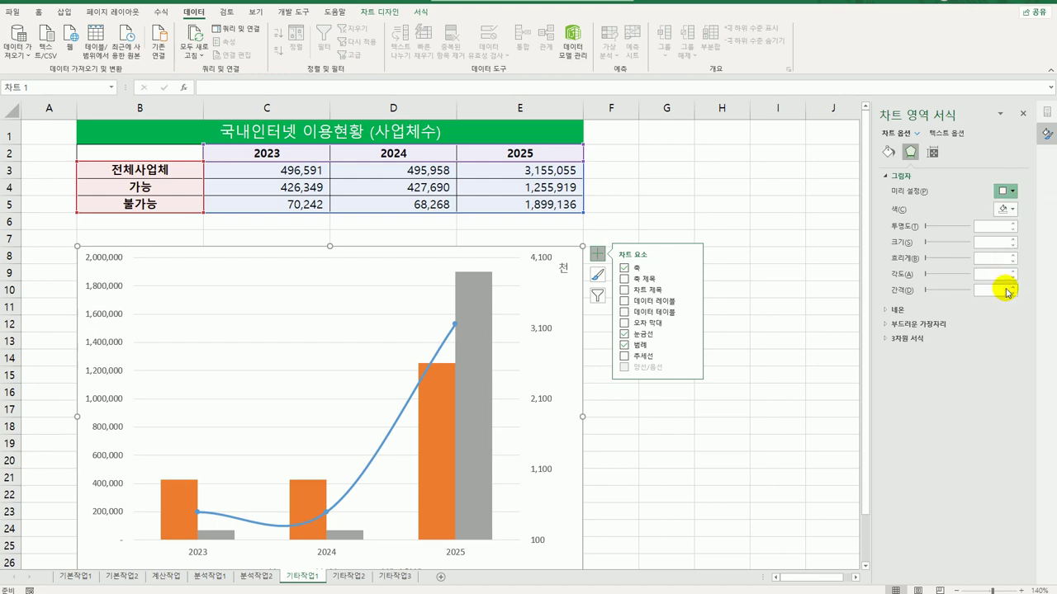
pyautogui.click(888, 152)
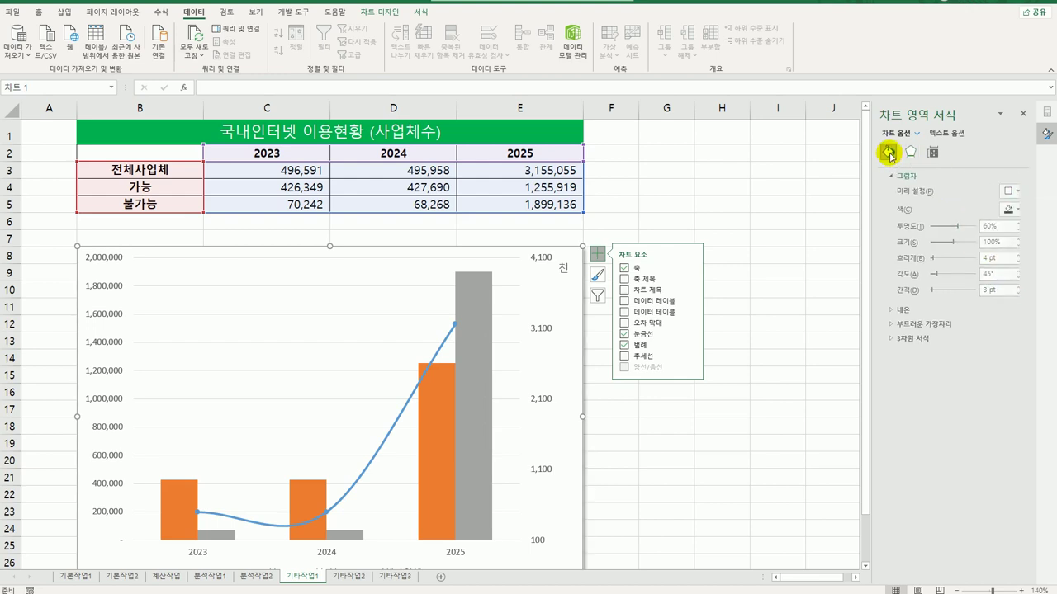
pyautogui.click(900, 451)
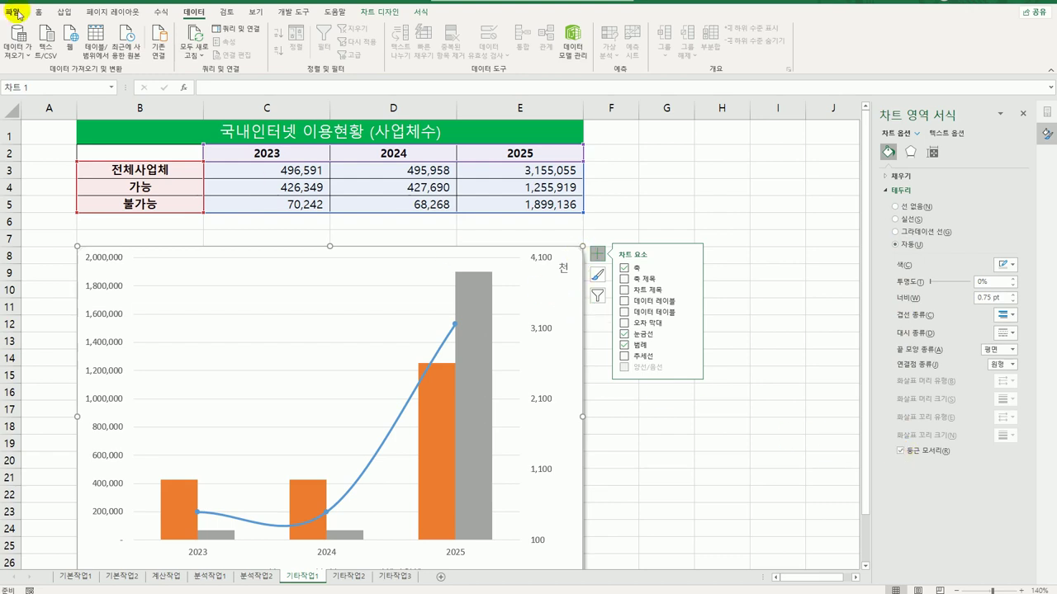
# - Change the whole chart's font to 굴림 and increase its font size, then deselect the chart
pyautogui.click(41, 12)
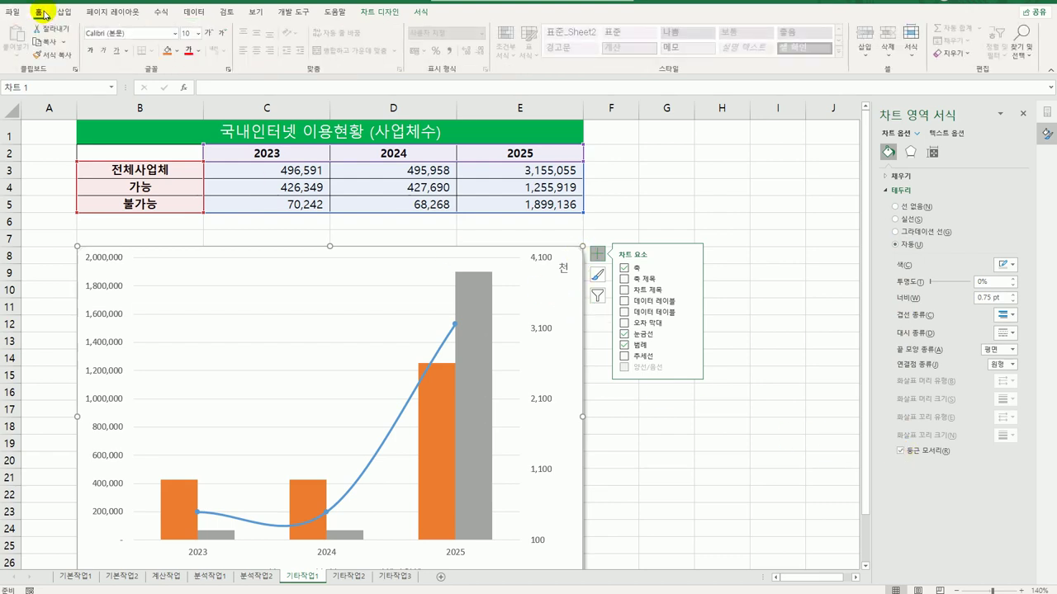
pyautogui.click(175, 33)
pyautogui.moveTo(241, 79); pyautogui.dragTo(238, 489)
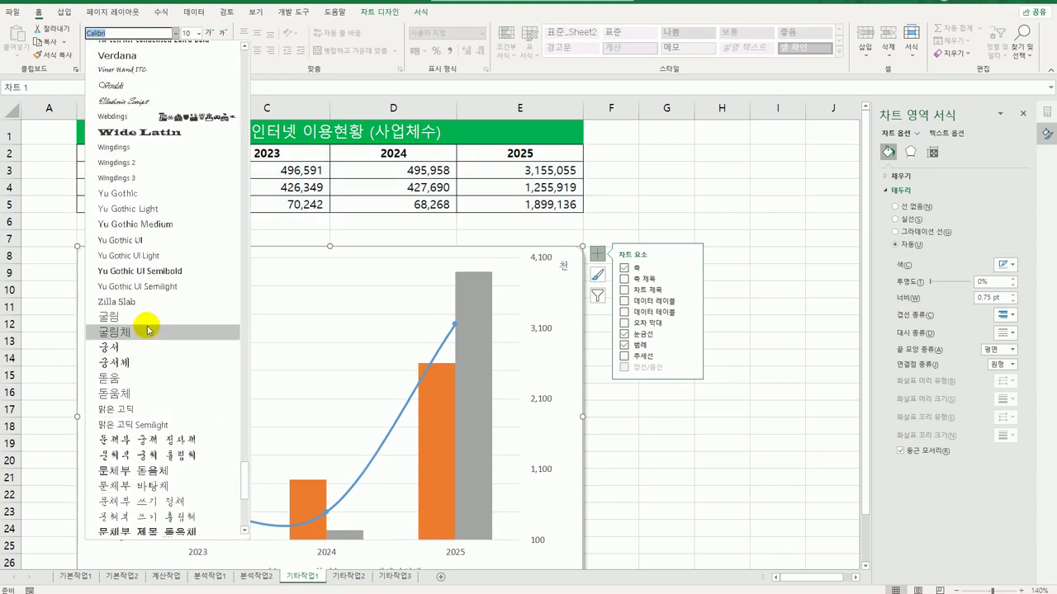
pyautogui.click(146, 318)
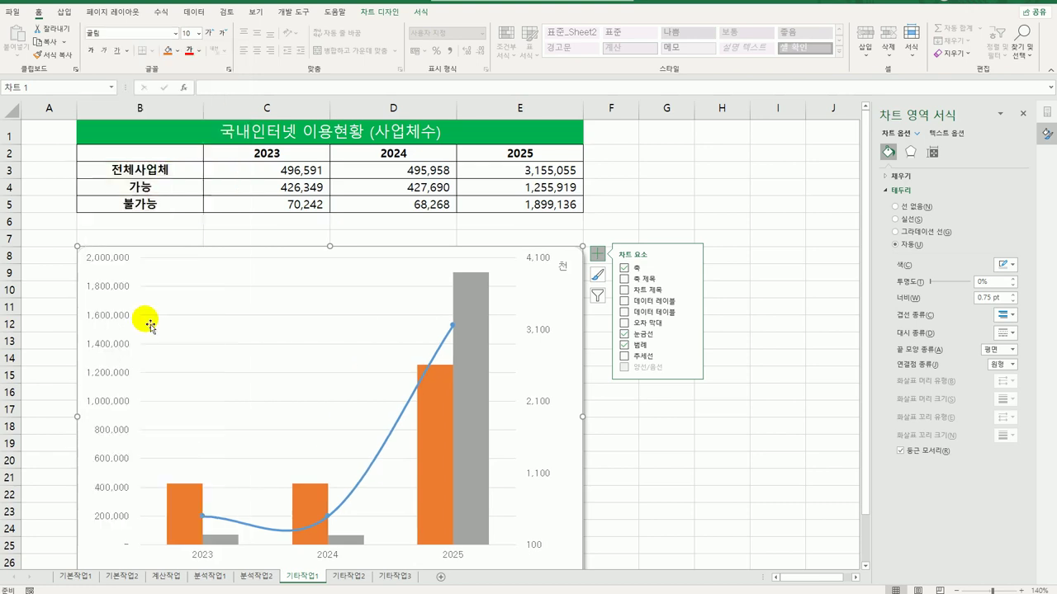
pyautogui.click(198, 33)
pyautogui.click(192, 74)
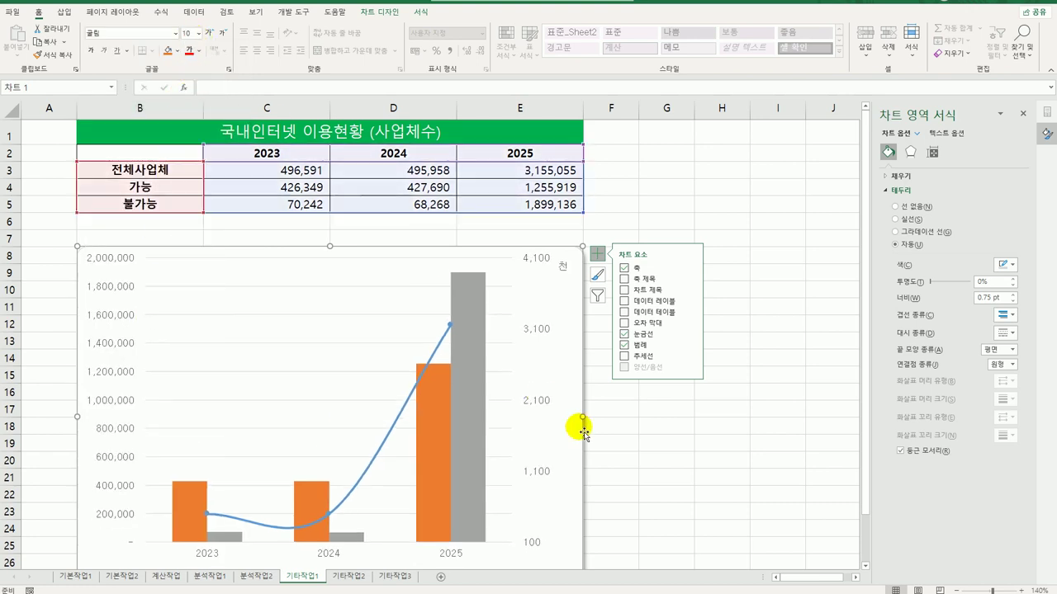
pyautogui.click(652, 479)
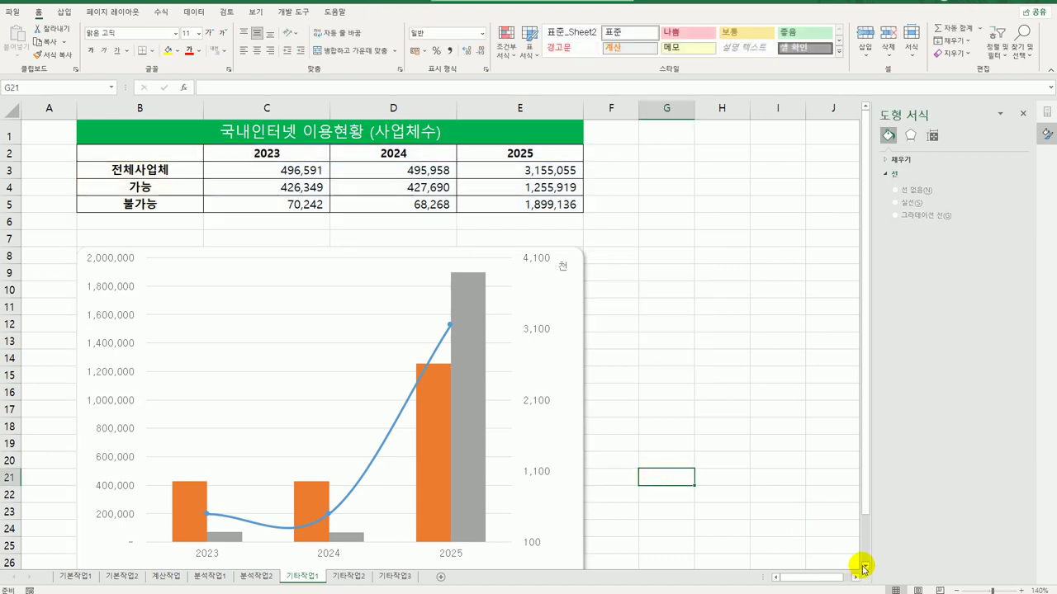
pyautogui.click(866, 566)
pyautogui.click(865, 566)
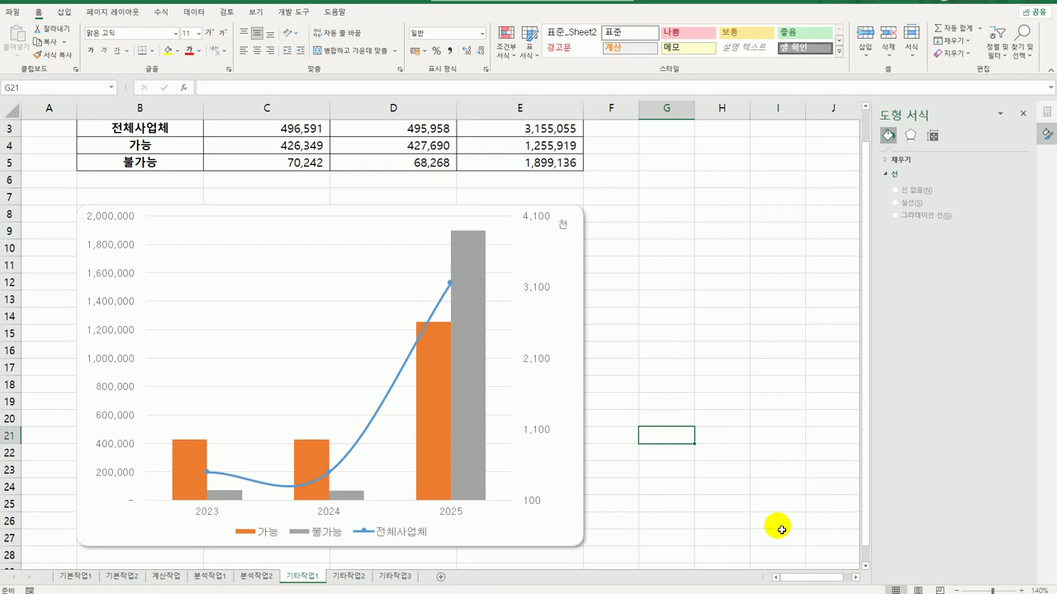
pyautogui.click(780, 525)
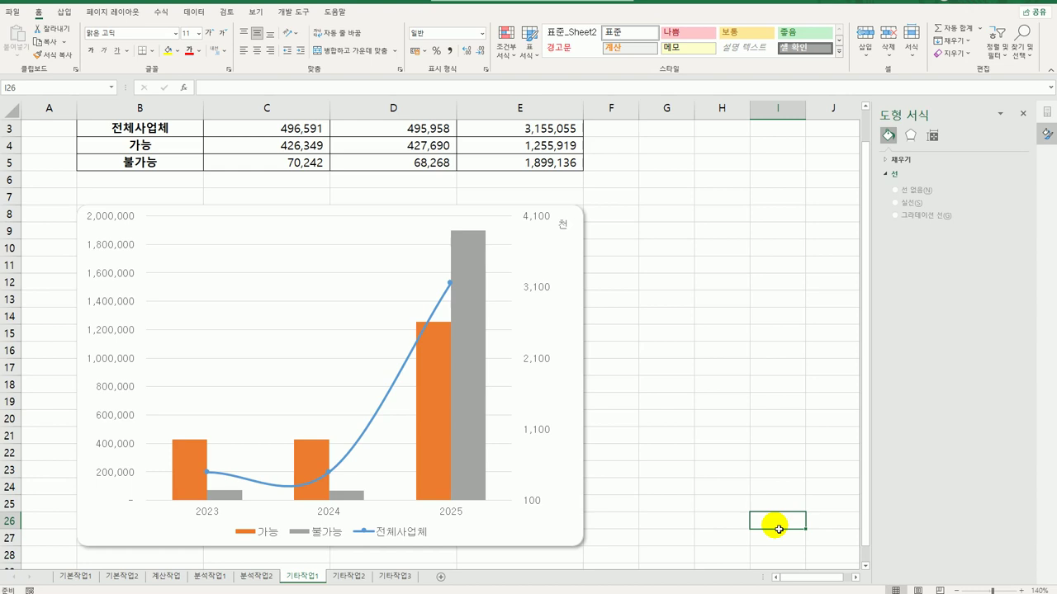
# - On sheet 기타작업2, draw a form-control button over cells B2:C3
pyautogui.click(340, 578)
pyautogui.click(625, 385)
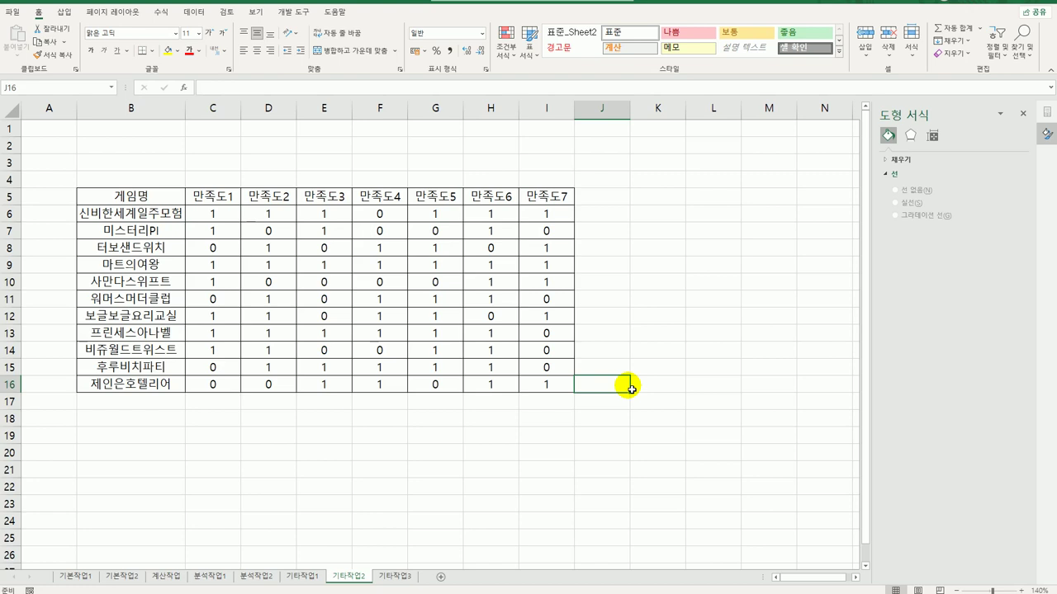
pyautogui.click(297, 15)
pyautogui.click(226, 42)
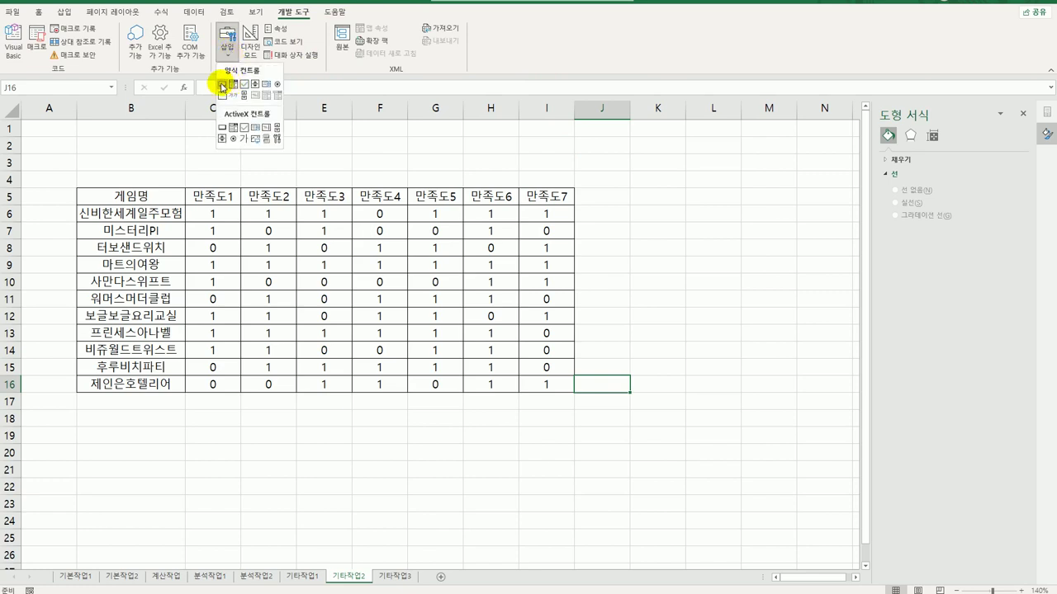
pyautogui.click(222, 86)
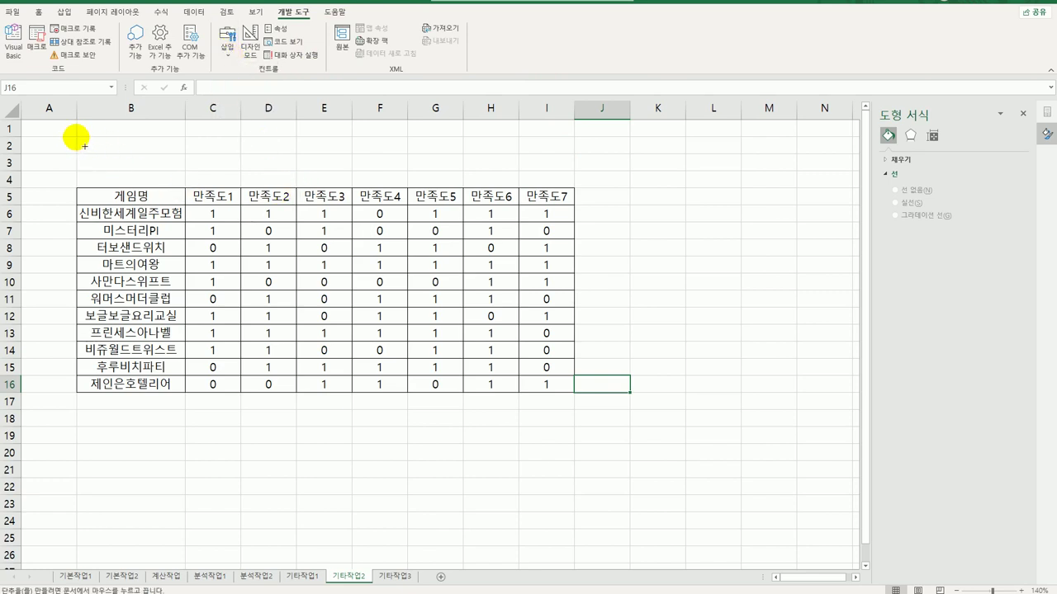
pyautogui.moveTo(84, 146); pyautogui.dragTo(240, 173)
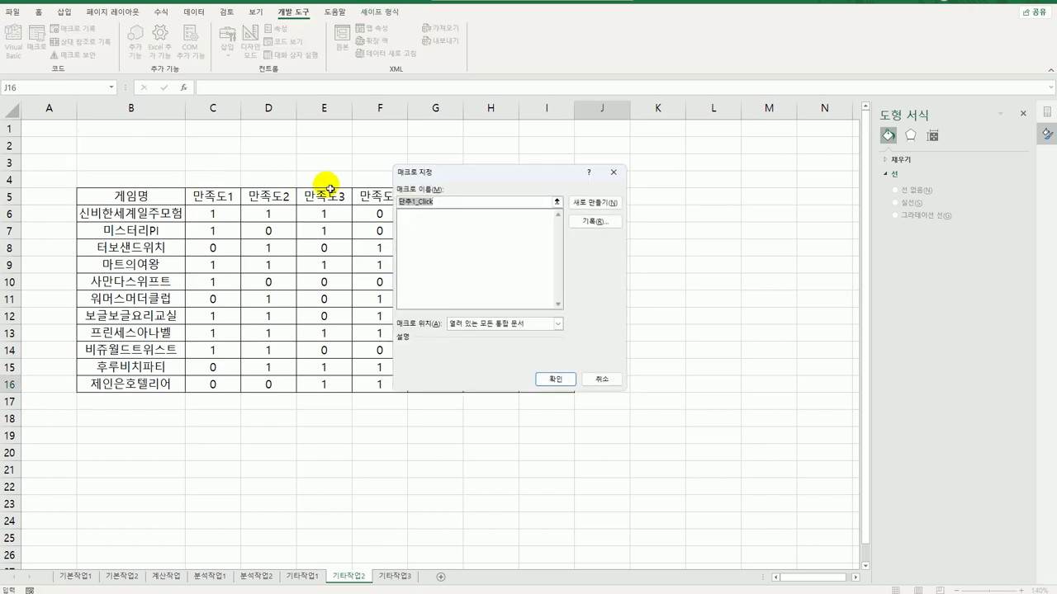
# - Assign the button a macro named 서식적용 and start recording it
pyautogui.write('서식적ㅇㅛㅇ')
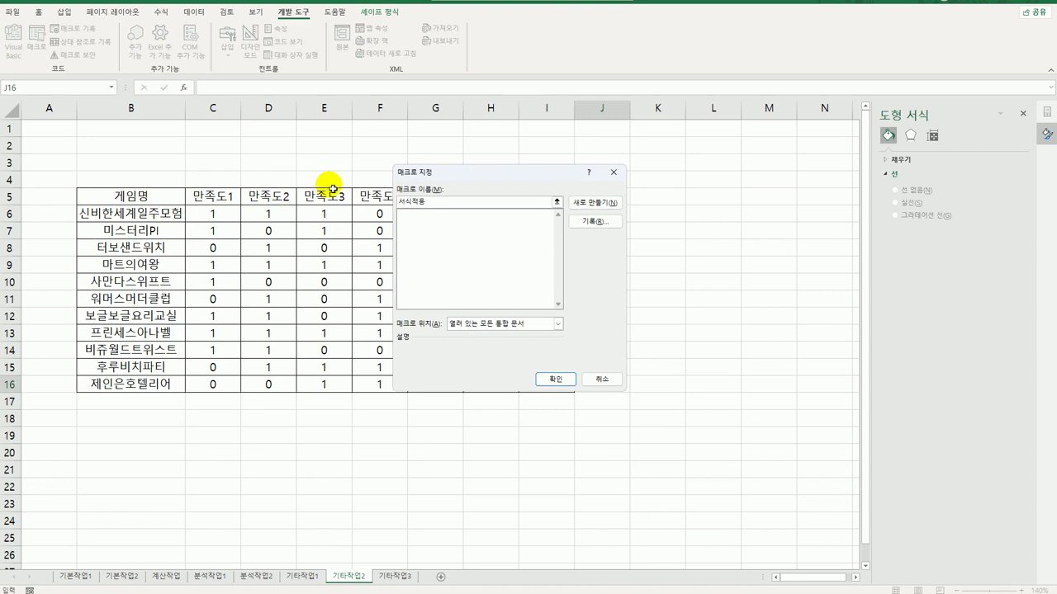
pyautogui.click(594, 202)
pyautogui.click(535, 355)
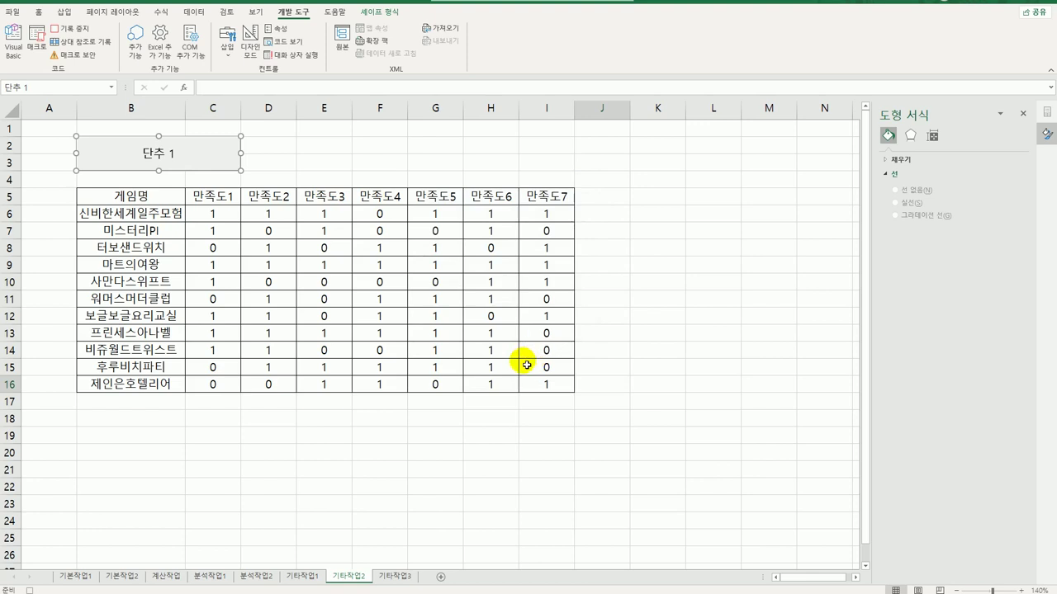
# - Begin a custom number format for cells C6:I16 with the section [녹청][=1]"★"
pyautogui.moveTo(225, 222); pyautogui.dragTo(530, 386)
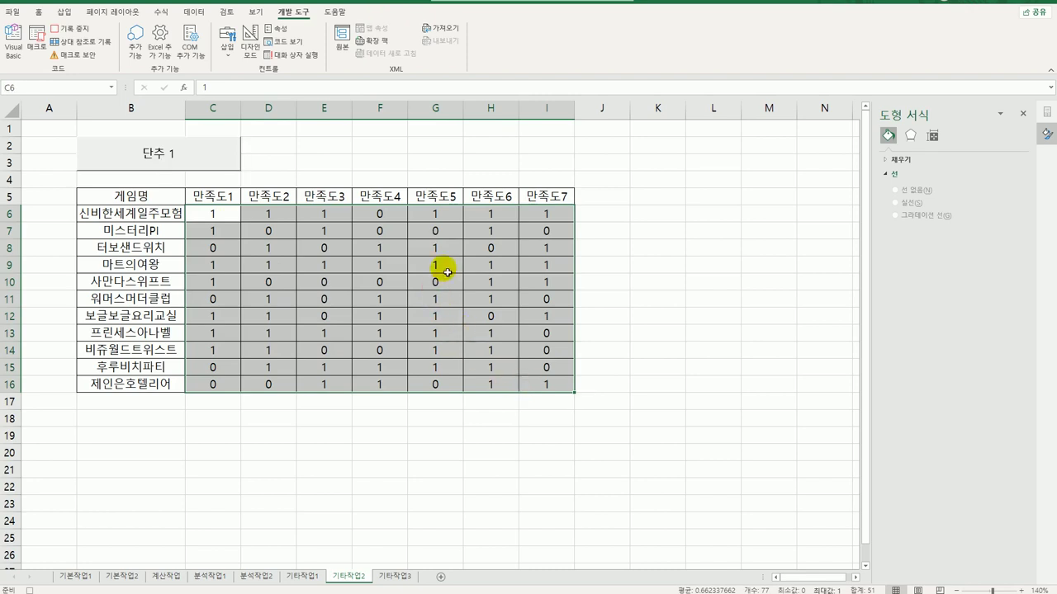
pyautogui.rightClick(444, 269)
pyautogui.click(523, 504)
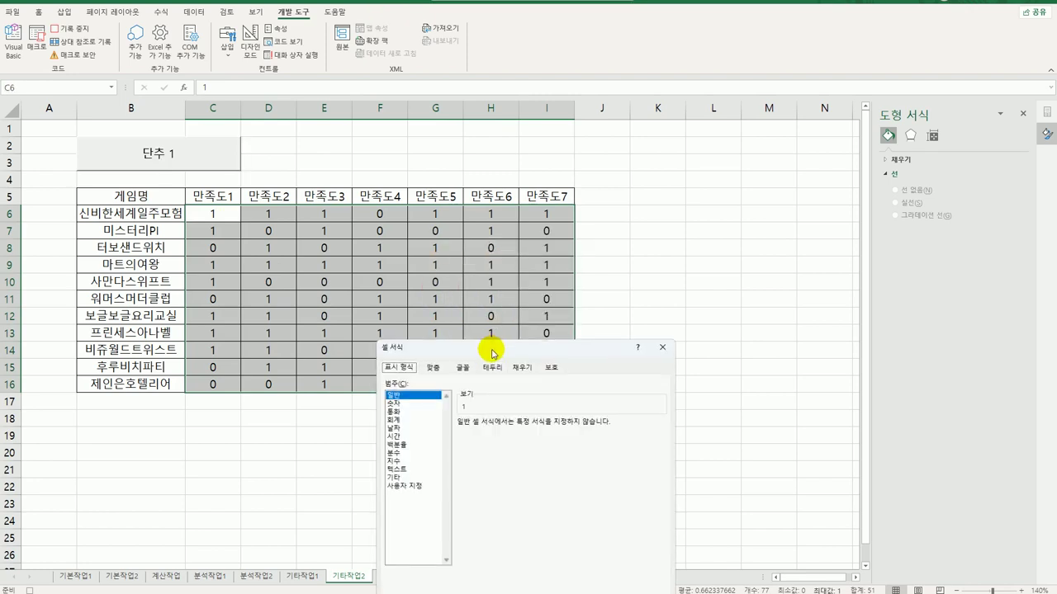
pyautogui.moveTo(495, 346); pyautogui.dragTo(639, 111)
pyautogui.click(552, 243)
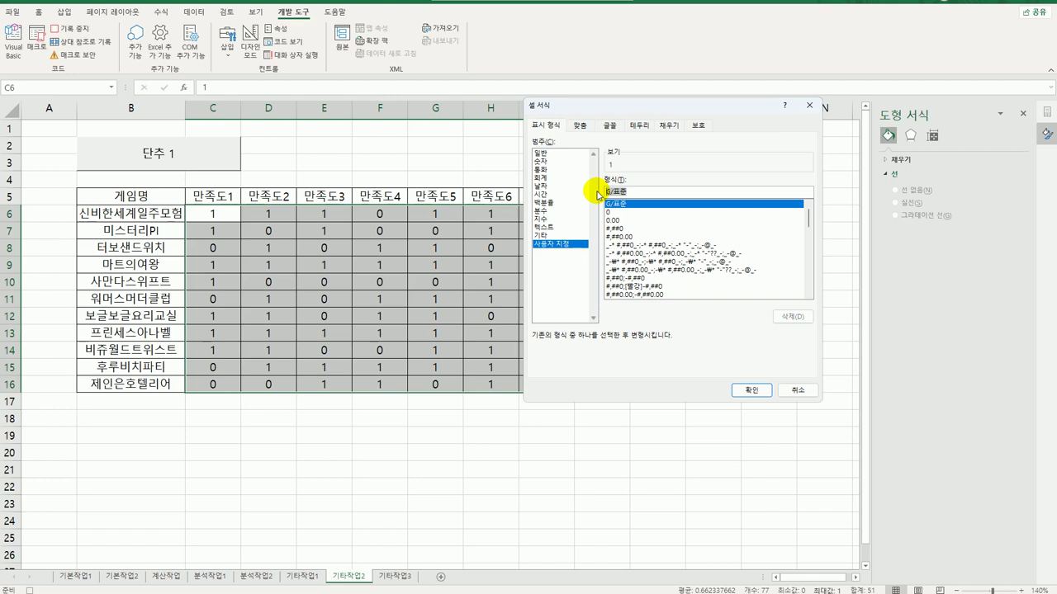
pyautogui.press('BackSpace')
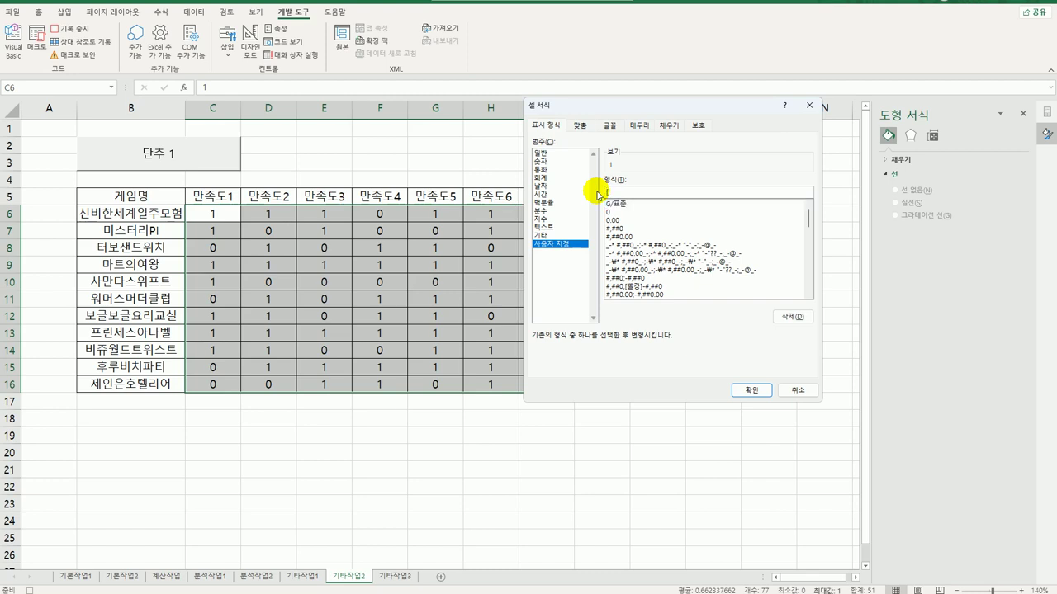
pyautogui.write('[녹청][=1]"ㅁ')
pyautogui.press('Hangul_Hanja')
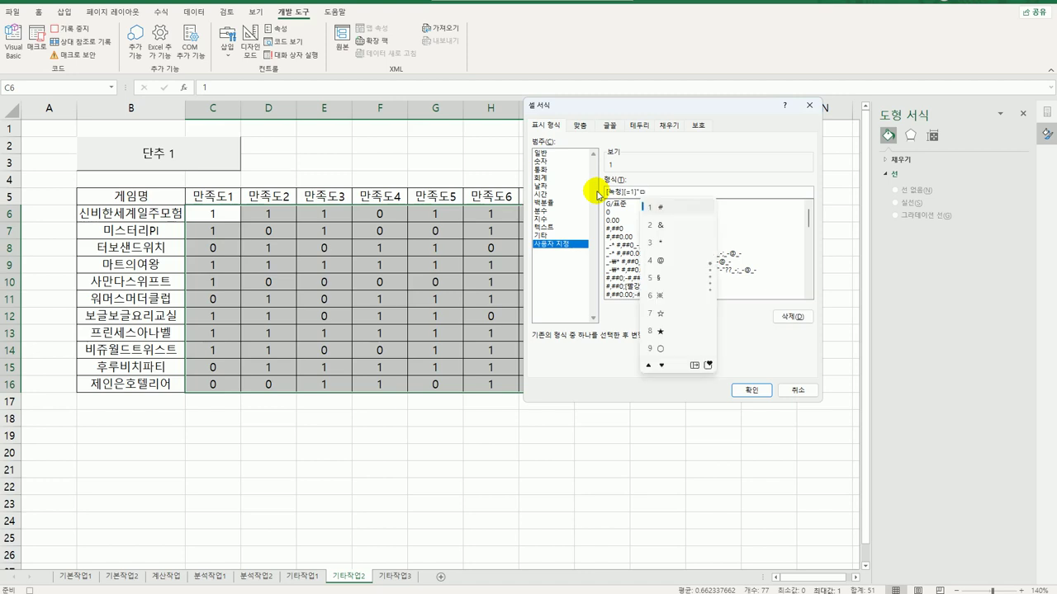
pyautogui.click(663, 334)
pyautogui.write('"')
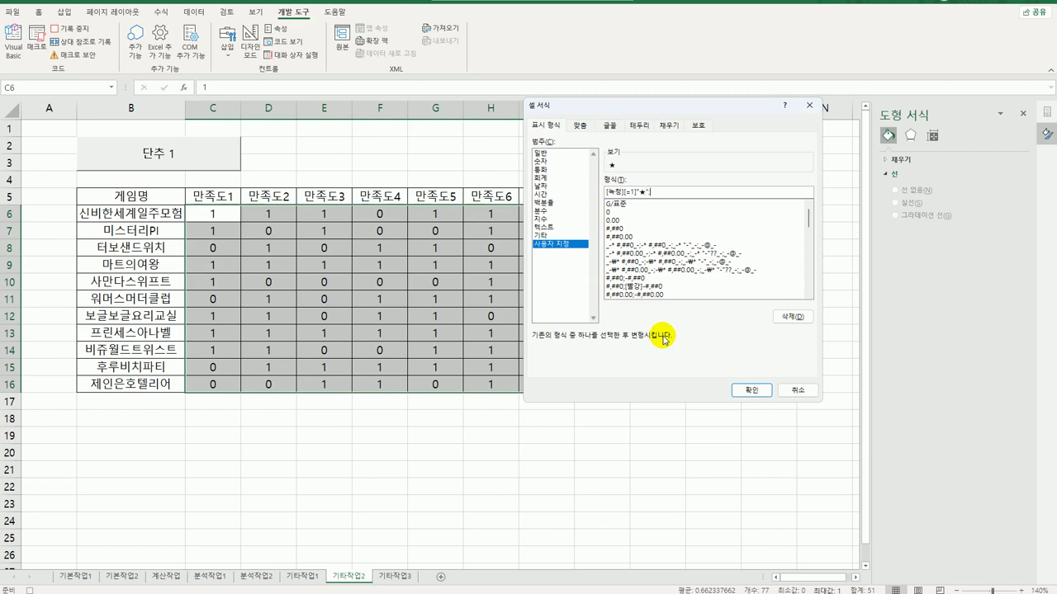
# - Add the section [=0]"☆" to the custom number format, apply it to C6:I16, and stop recording the macro
pyautogui.write(';[=0]"ㅁ')
pyautogui.press('Hangul_Hanja')
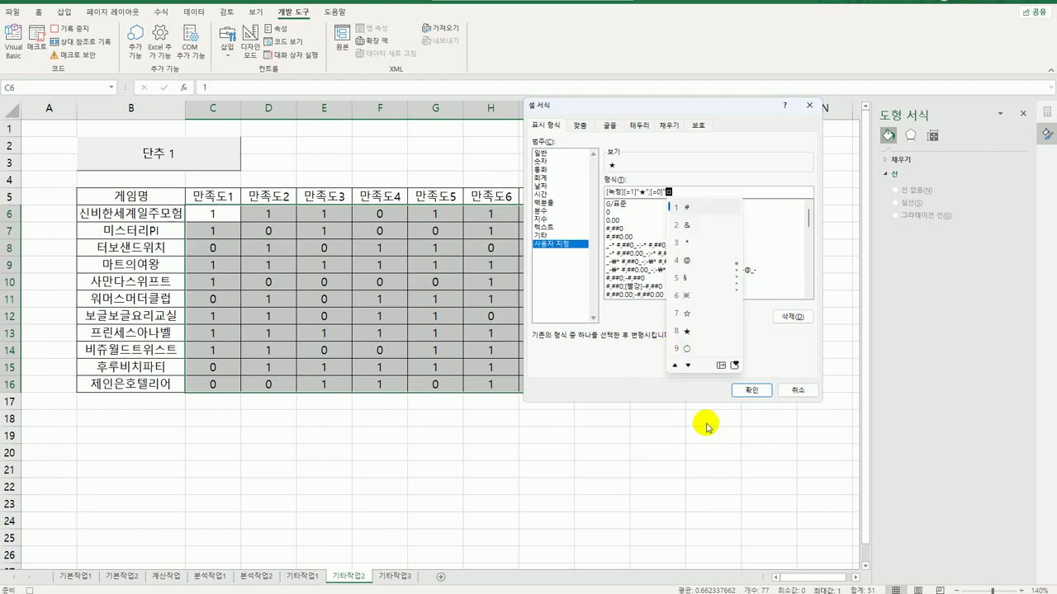
pyautogui.click(682, 312)
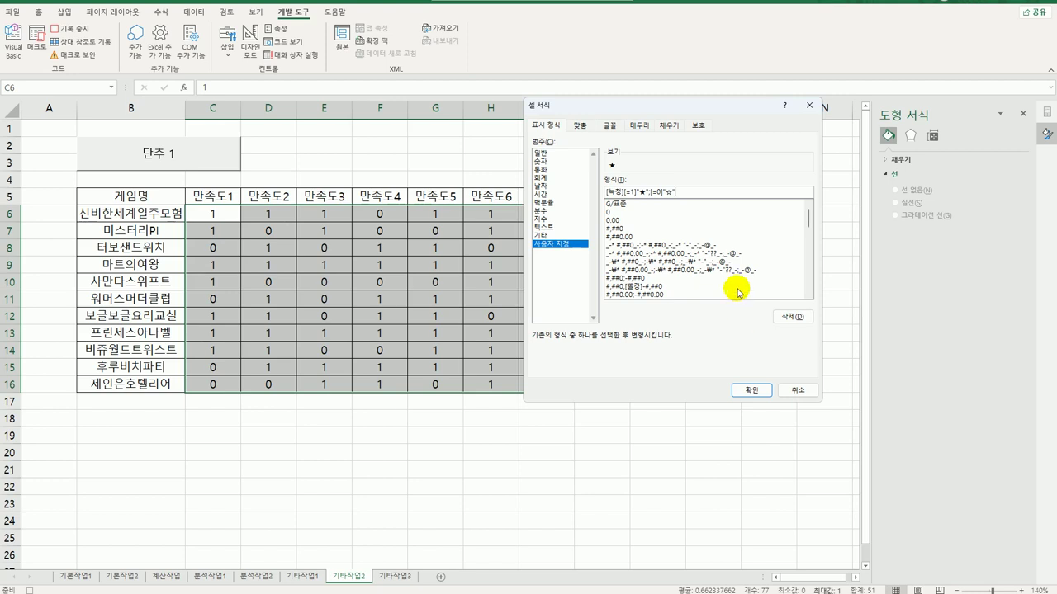
pyautogui.click(750, 390)
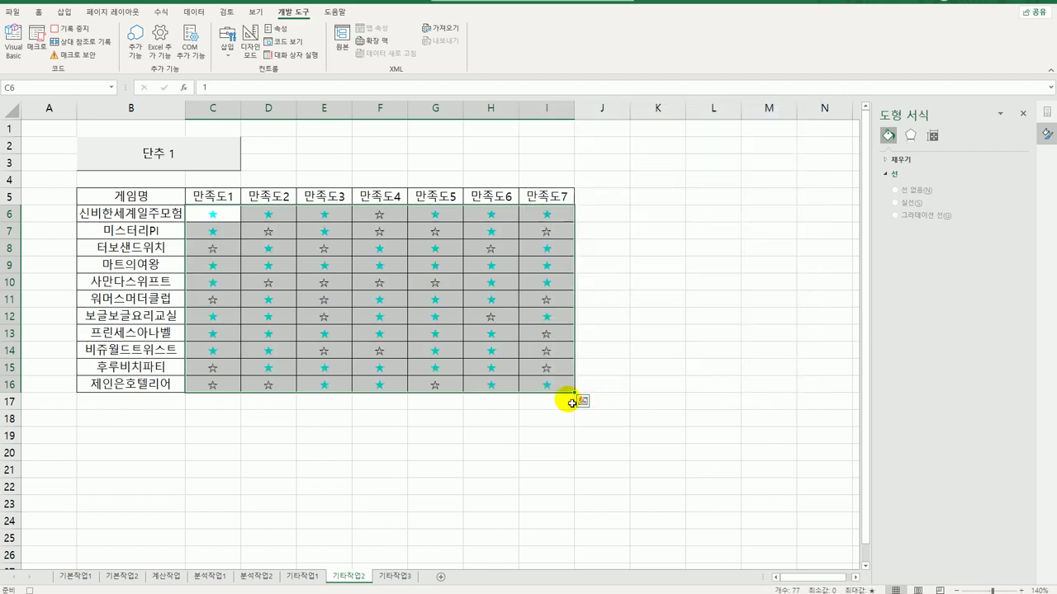
pyautogui.click(547, 386)
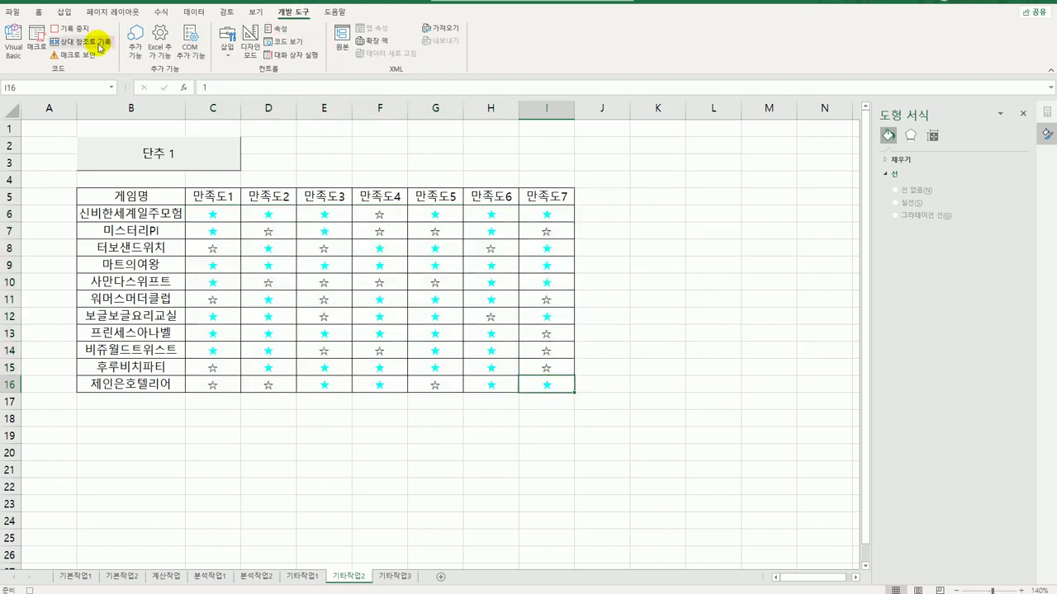
pyautogui.click(71, 28)
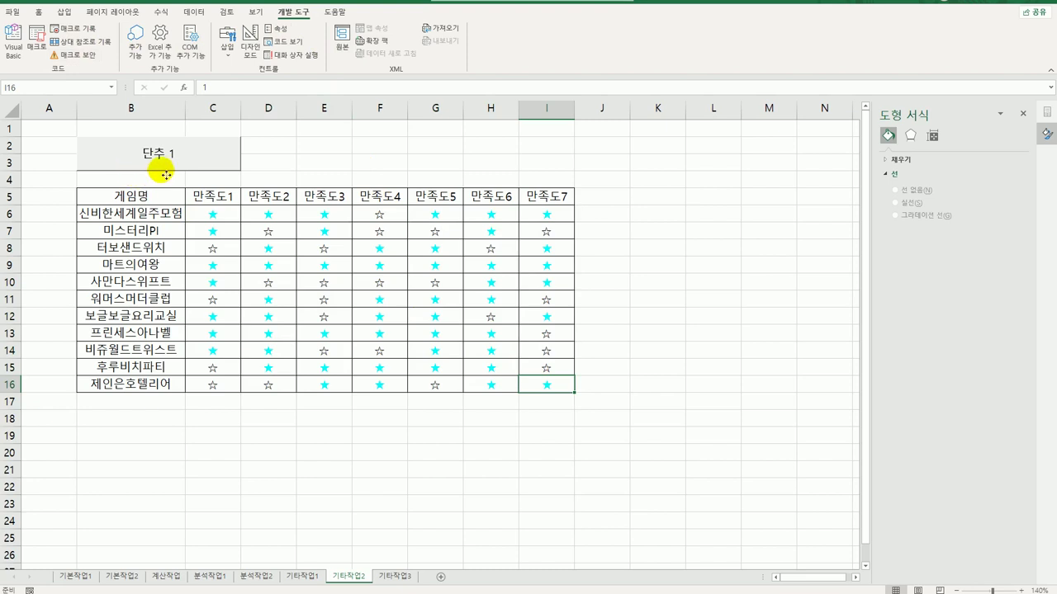
# - Change the caption of the button over B2:C3 to 서식적용
pyautogui.rightClick(166, 175)
pyautogui.click(219, 228)
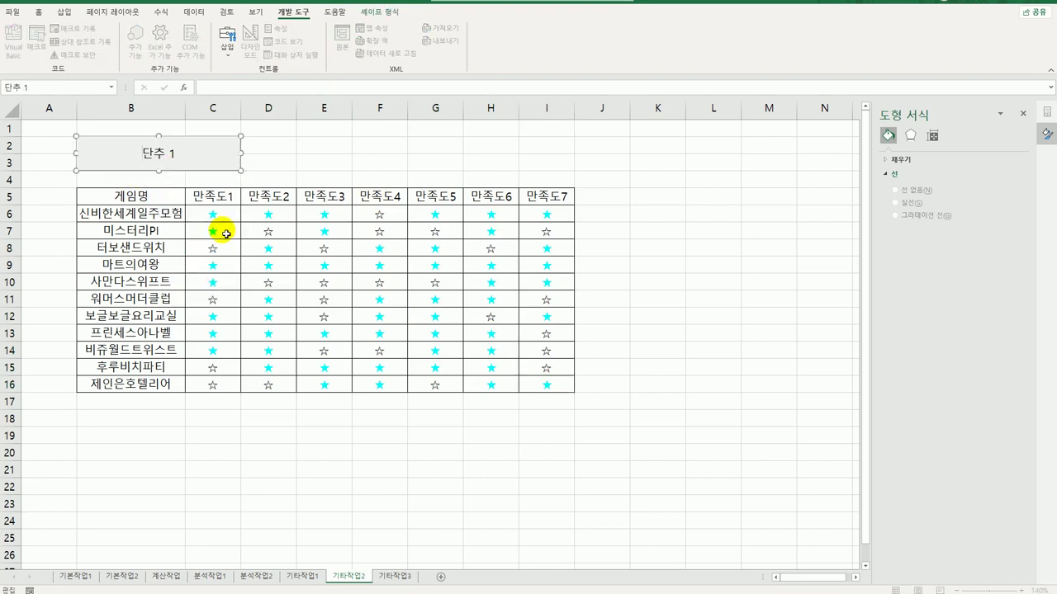
pyautogui.hotkey('ctrl', 'a')
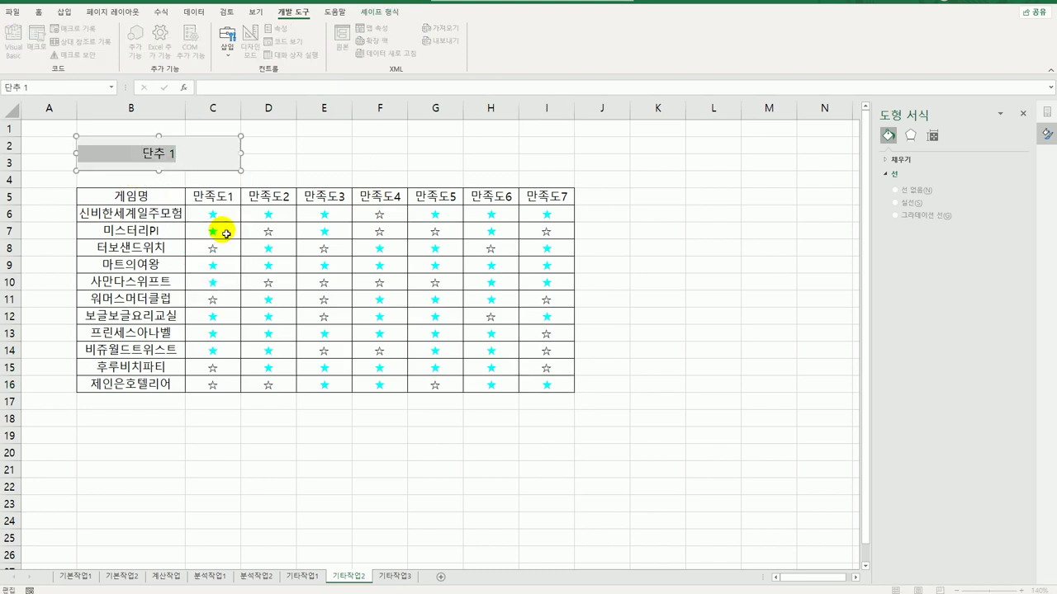
pyautogui.write('서서')
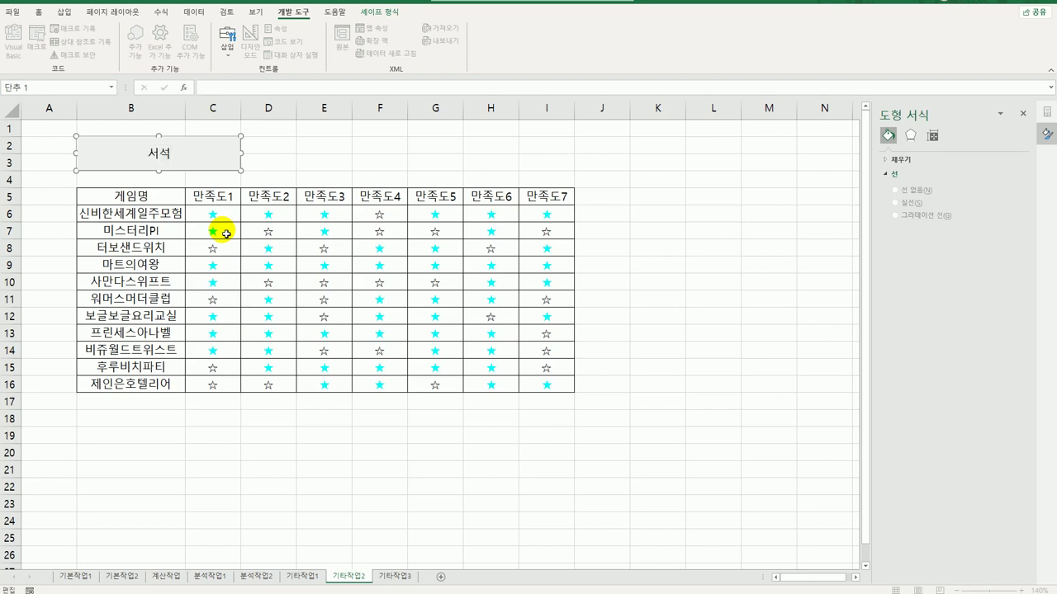
pyautogui.press('BackSpace')
pyautogui.write('식적용')
pyautogui.click(613, 198)
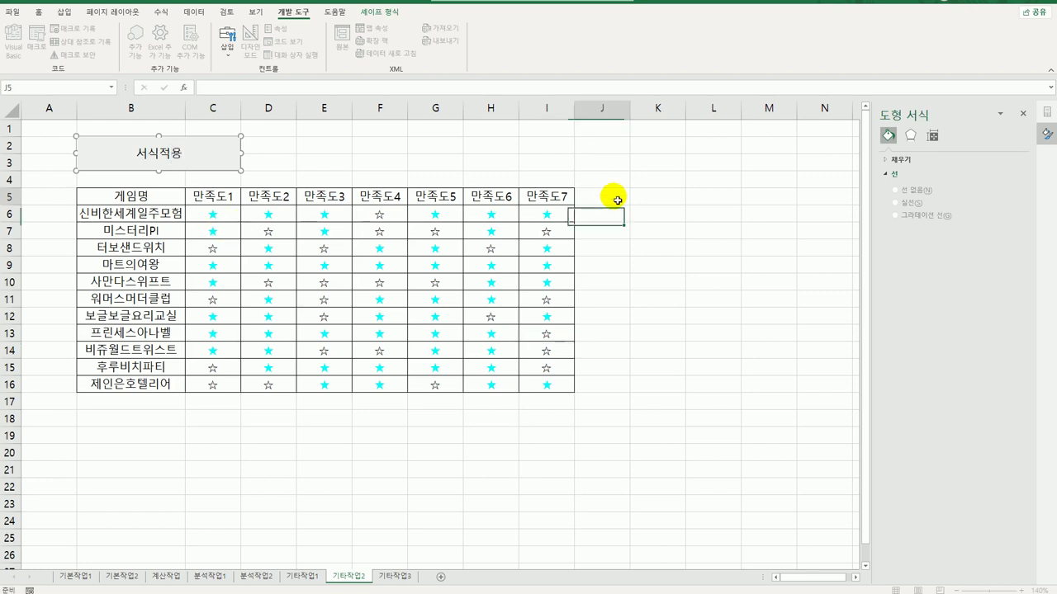
# - Draw a second form-control button over E2:F3 and start recording a macro named 서식해제 for it
pyautogui.click(227, 43)
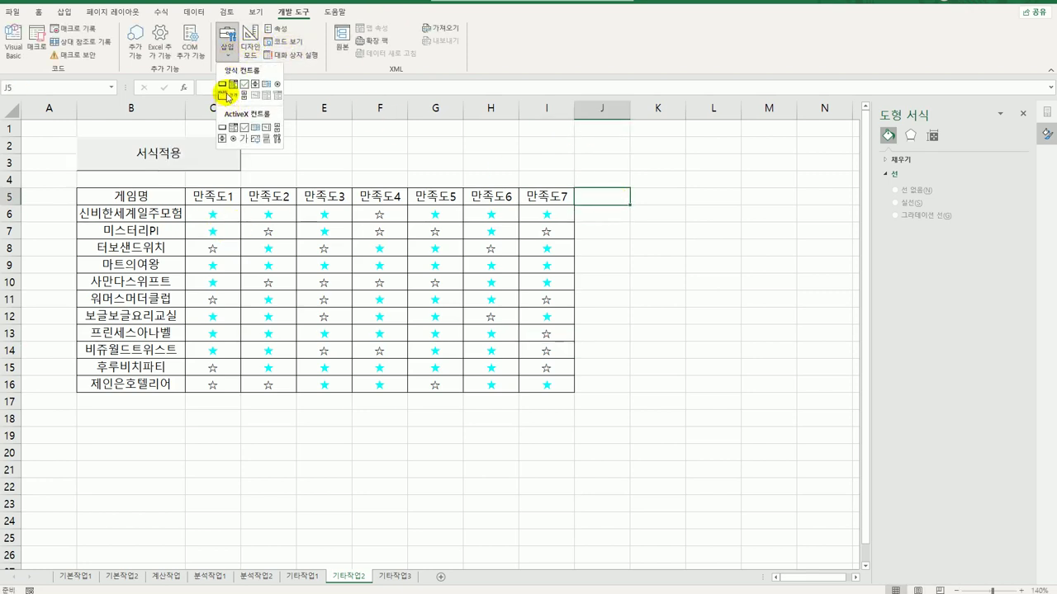
pyautogui.click(223, 84)
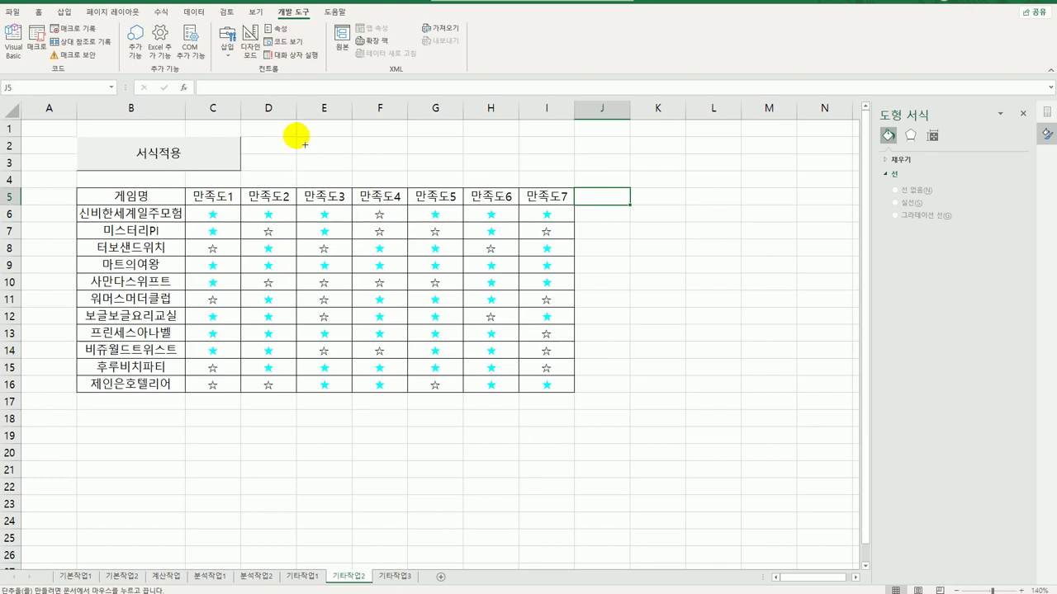
pyautogui.moveTo(305, 142); pyautogui.dragTo(388, 172)
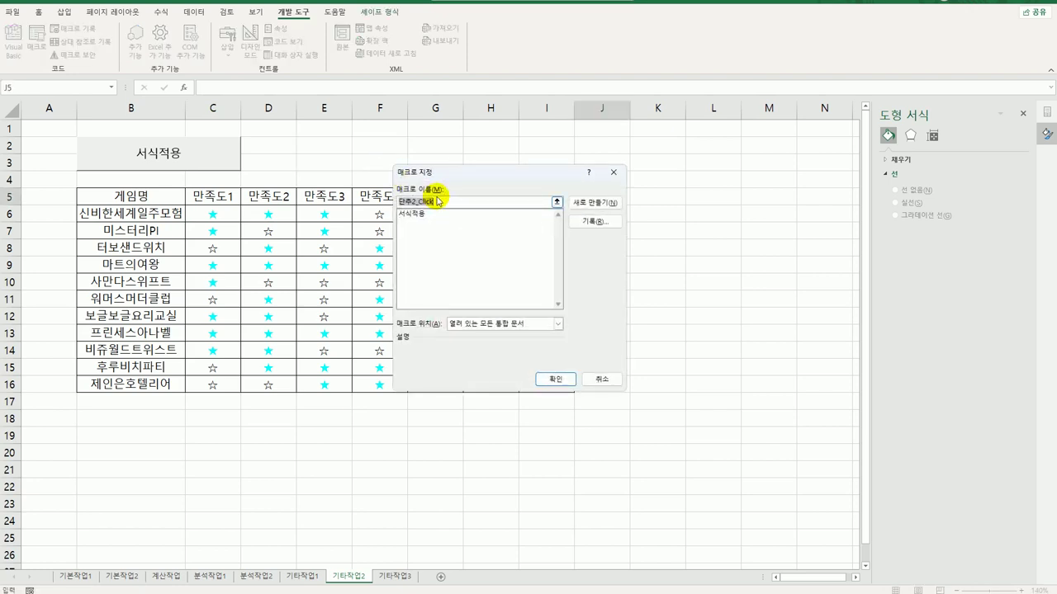
pyautogui.write('서식적용')
pyautogui.click(594, 221)
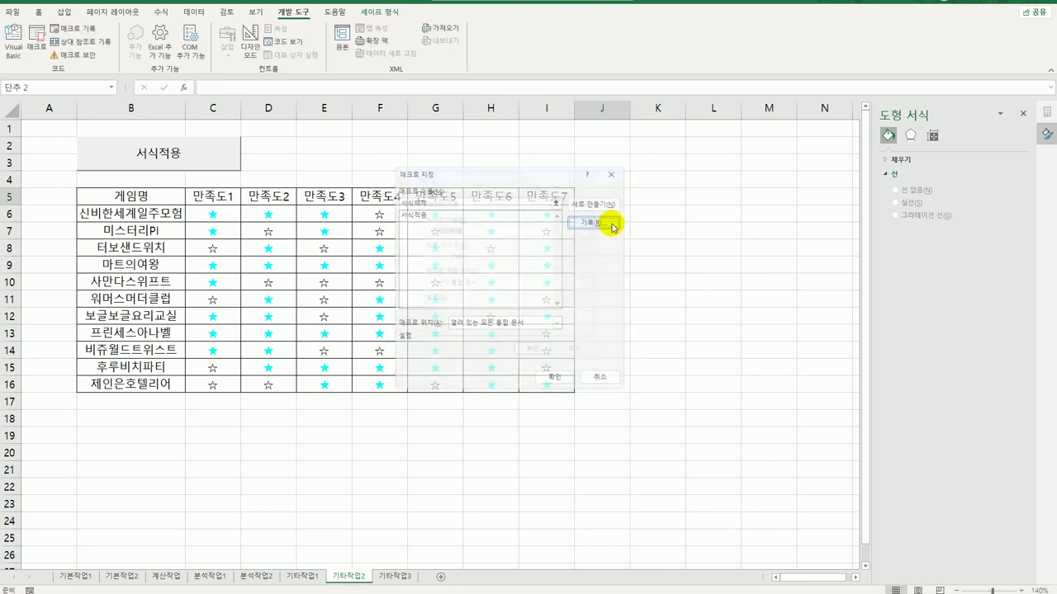
pyautogui.click(534, 357)
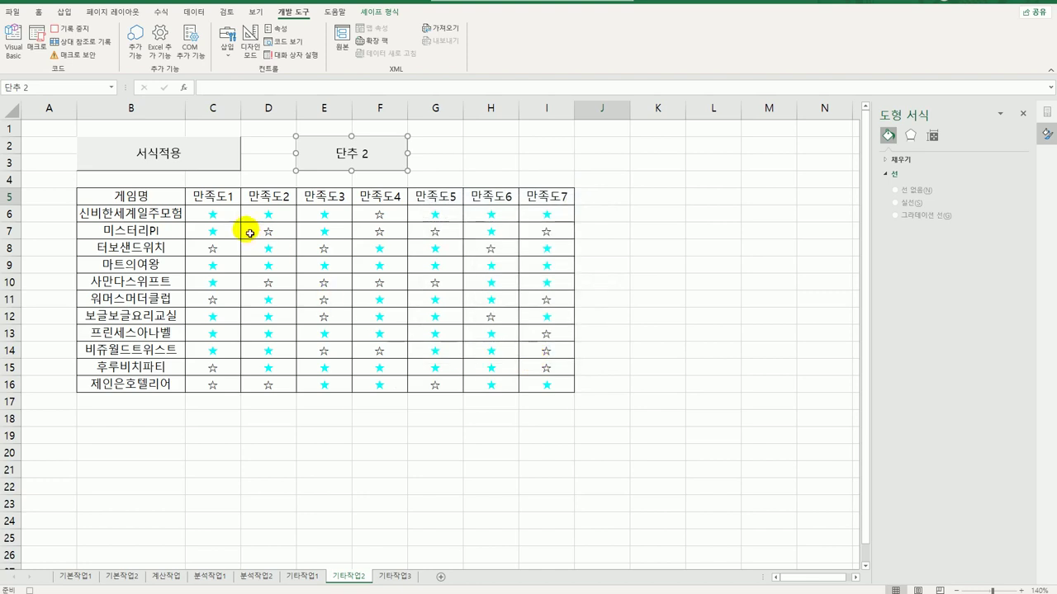
# - Set the number format of cells C6:I16 to 일반, then stop recording the macro
pyautogui.moveTo(216, 213); pyautogui.dragTo(542, 385)
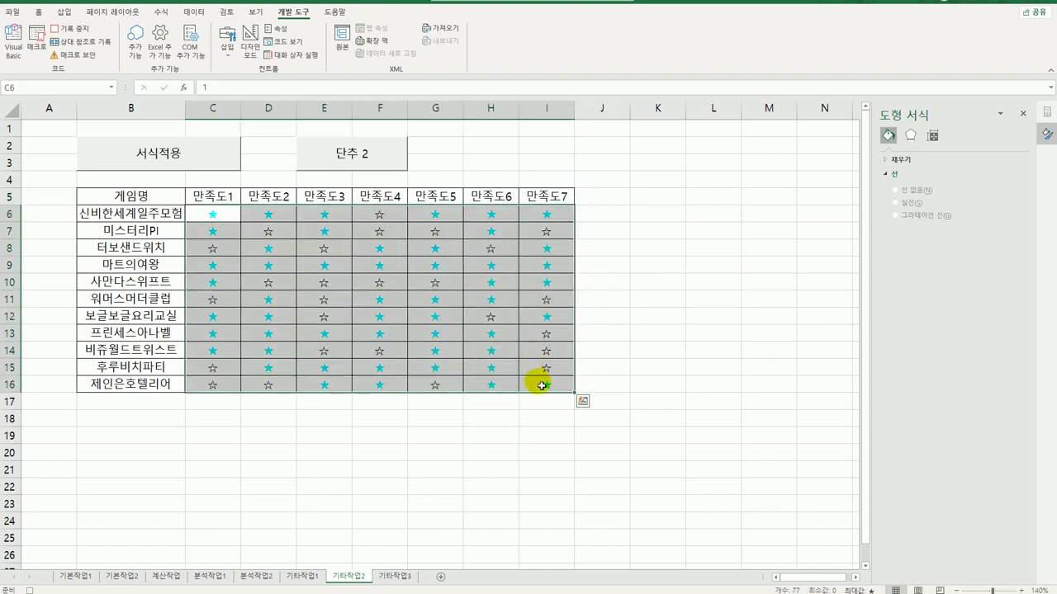
pyautogui.rightClick(221, 217)
pyautogui.click(302, 469)
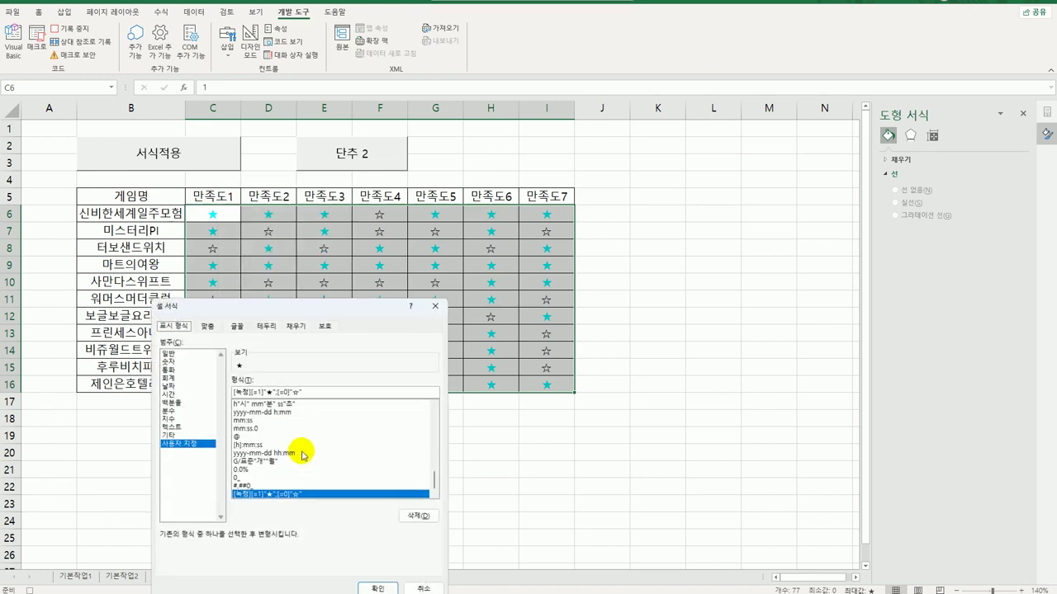
pyautogui.moveTo(319, 307); pyautogui.dragTo(600, 141)
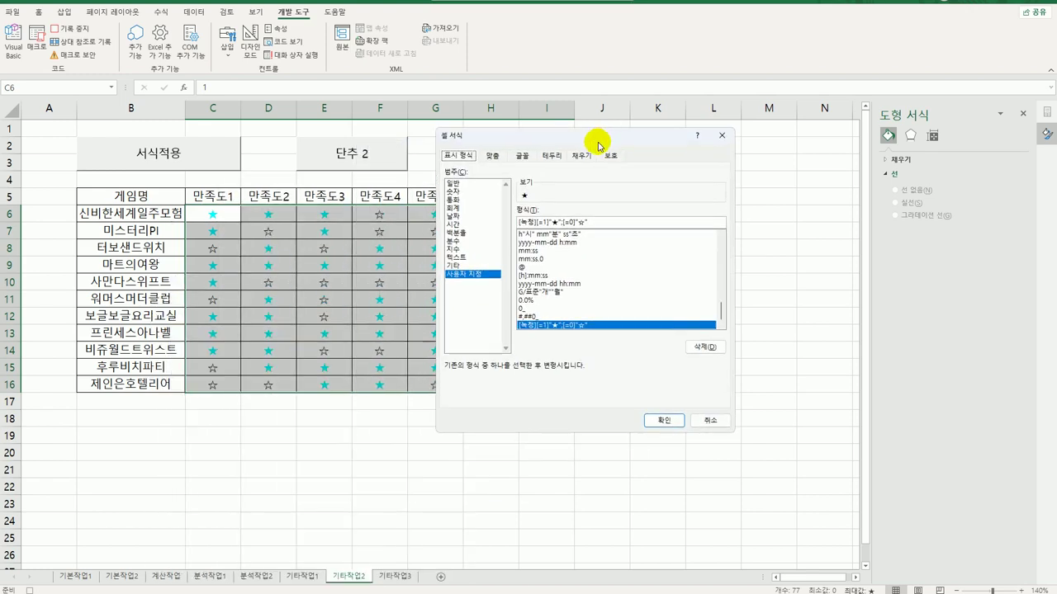
pyautogui.click(474, 183)
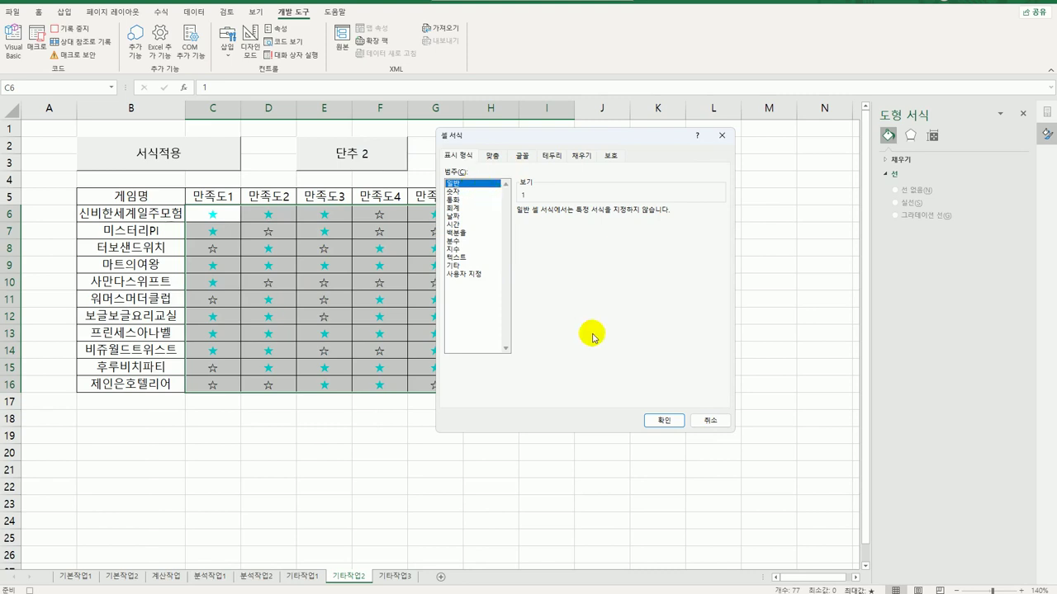
pyautogui.click(663, 420)
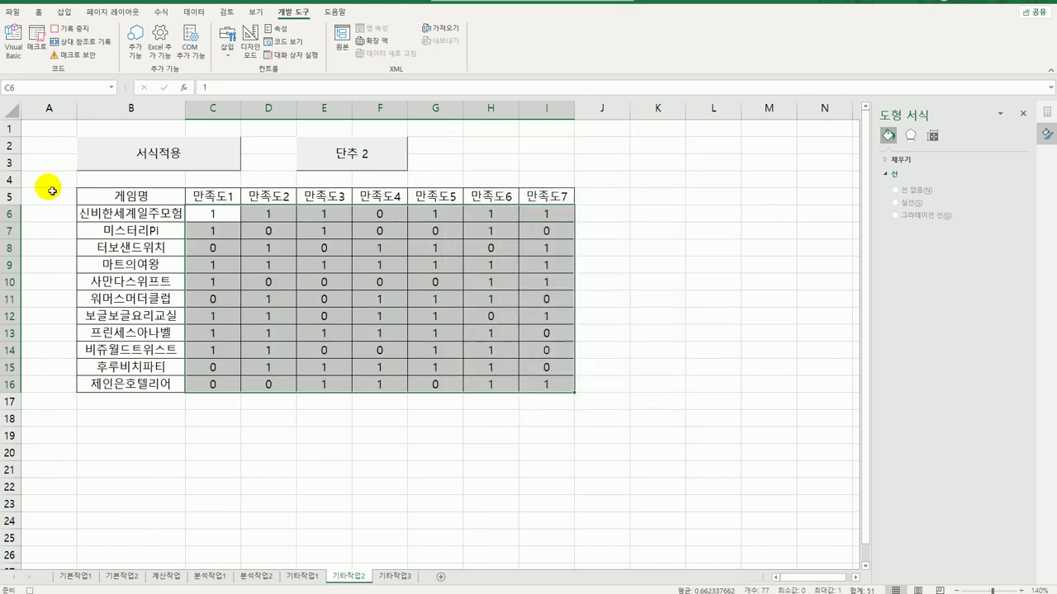
pyautogui.click(208, 213)
pyautogui.click(72, 33)
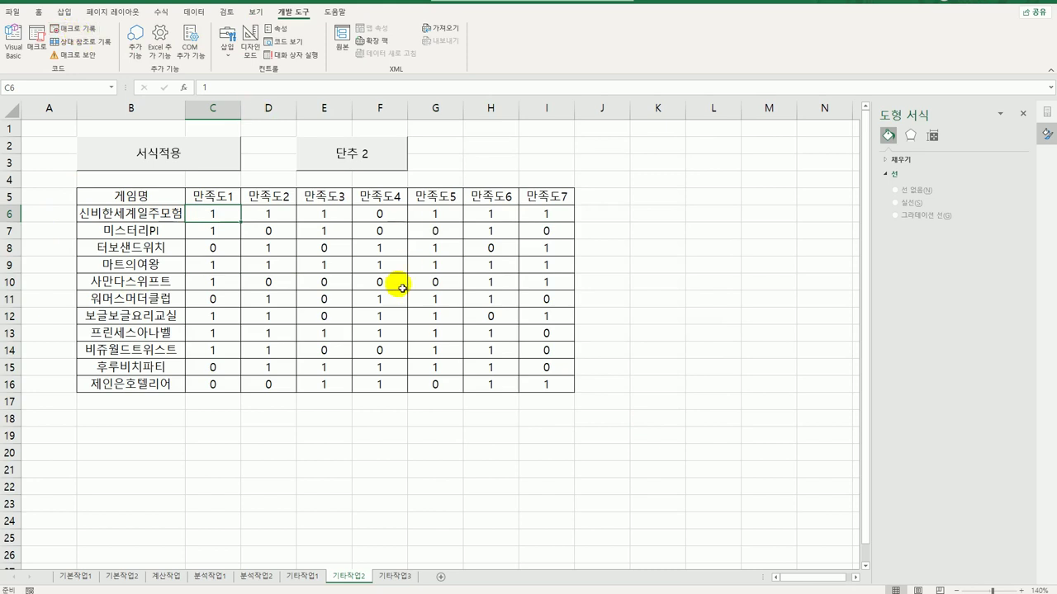
# - Change the caption of the button over E2:F3 to 서식해제
pyautogui.keyDown('ctrl'); pyautogui.click(384, 173); pyautogui.keyUp('ctrl')
pyautogui.rightClick(383, 173)
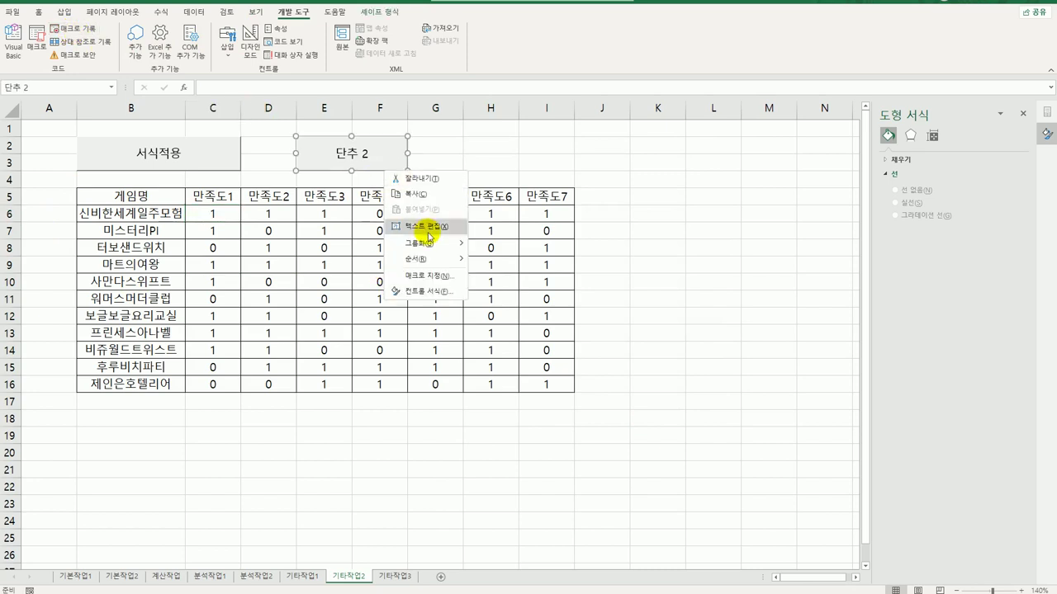
pyautogui.click(425, 165)
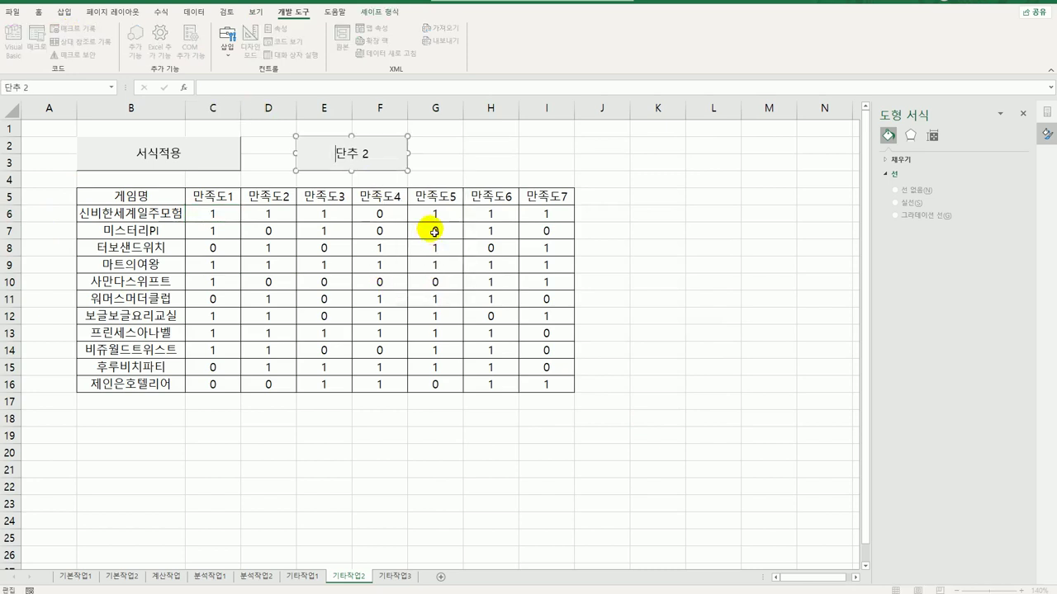
pyautogui.hotkey('ctrl', 'a')
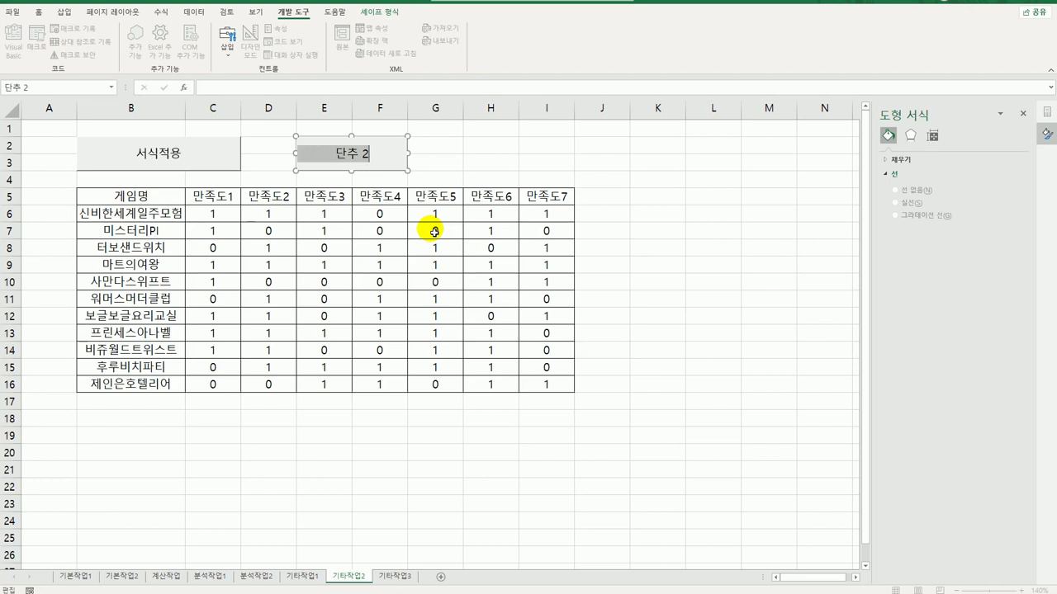
pyautogui.write('서식해제')
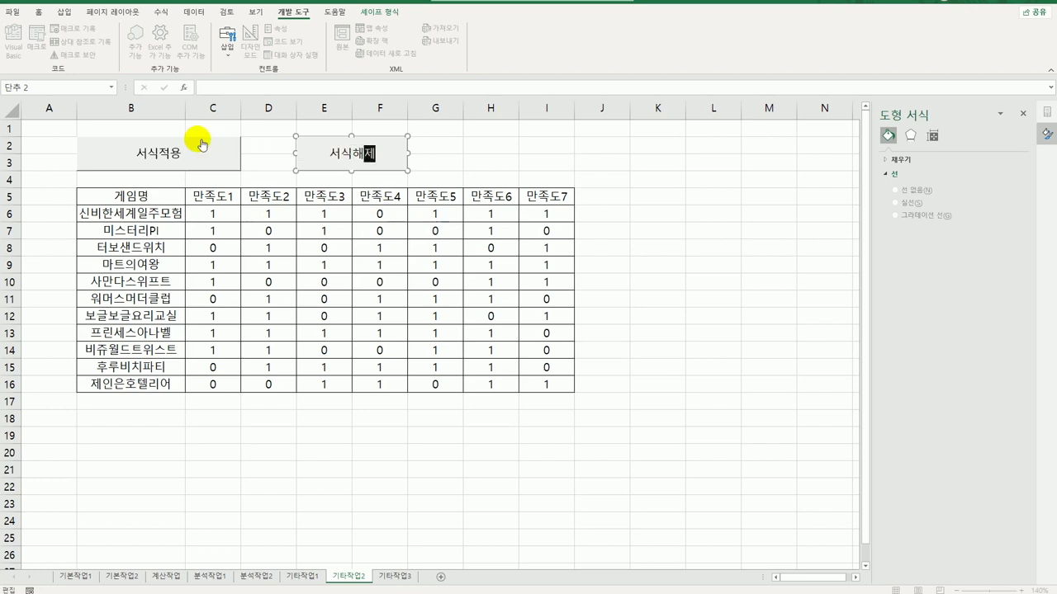
pyautogui.click(464, 177)
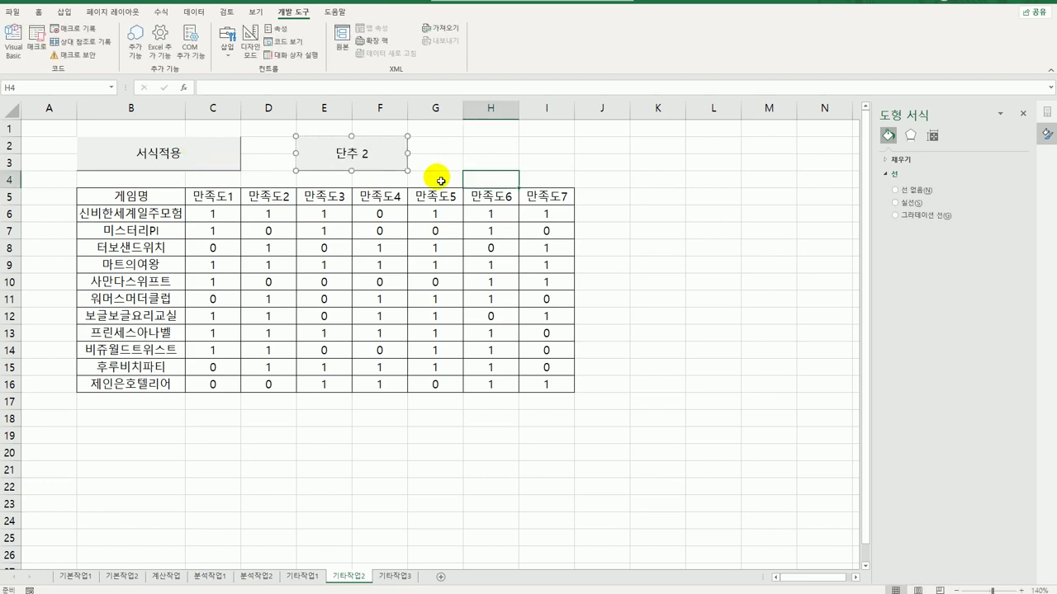
# - Test both macros by running the 서식적용 button and then the 서식해제 button
pyautogui.click(208, 163)
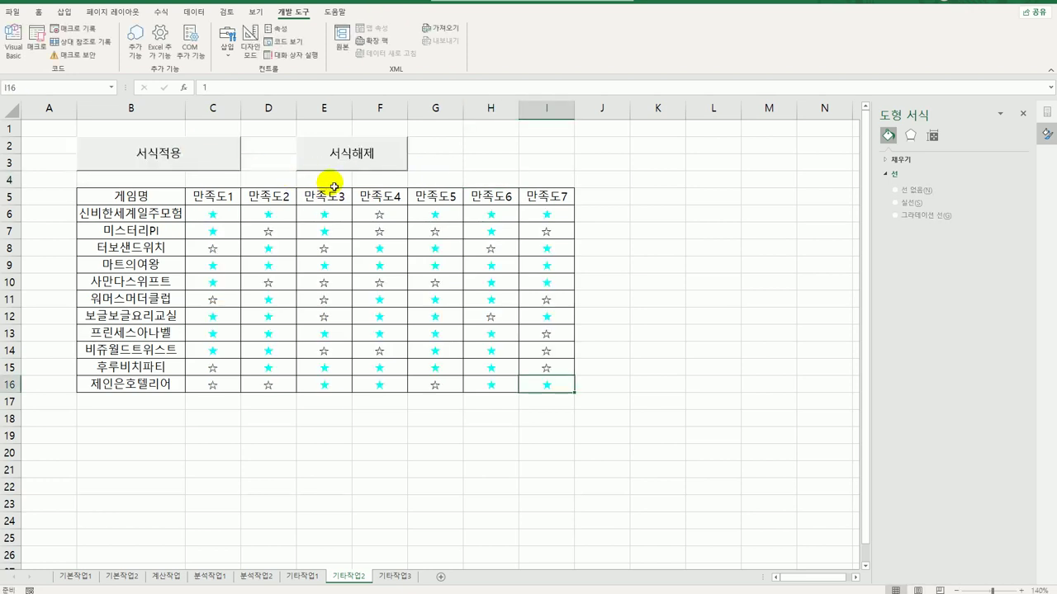
pyautogui.click(353, 161)
pyautogui.click(647, 248)
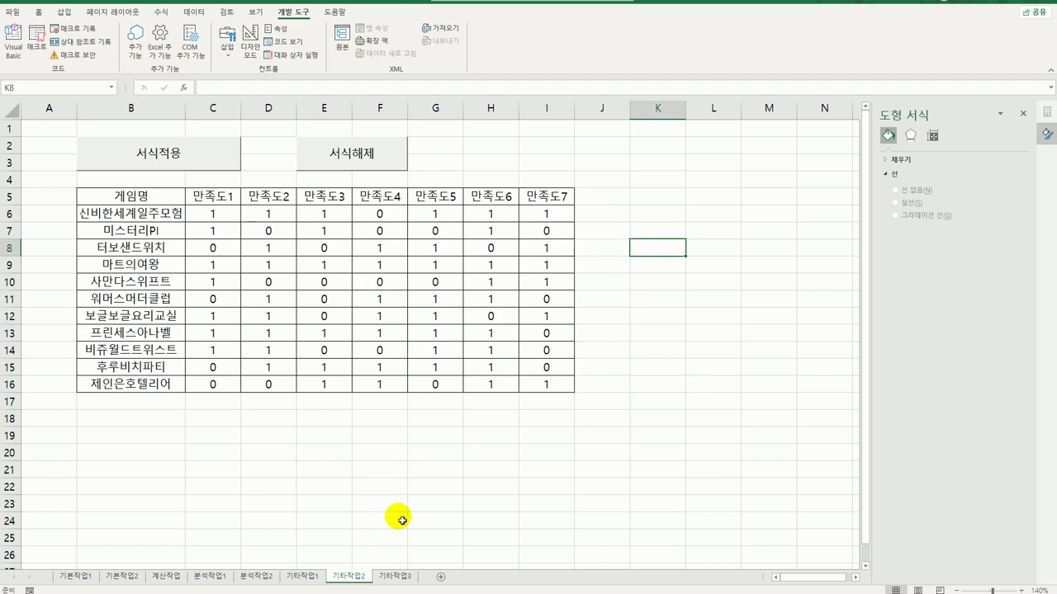
# - On sheet 기타작업3, turn on design mode and open the 게임검색 button's click event procedure in the Visual Basic editor
pyautogui.click(394, 575)
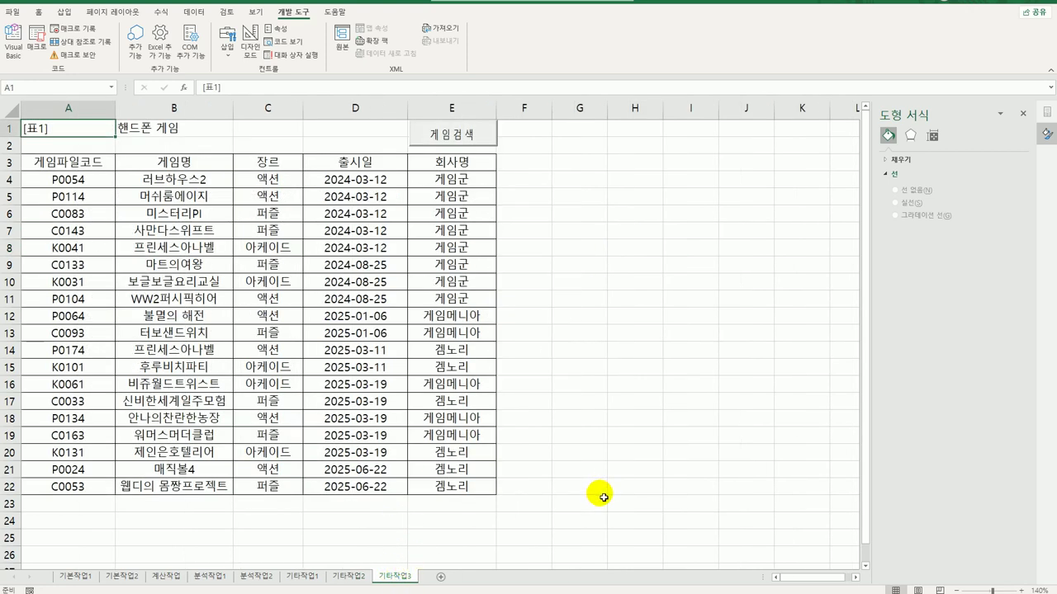
pyautogui.click(586, 452)
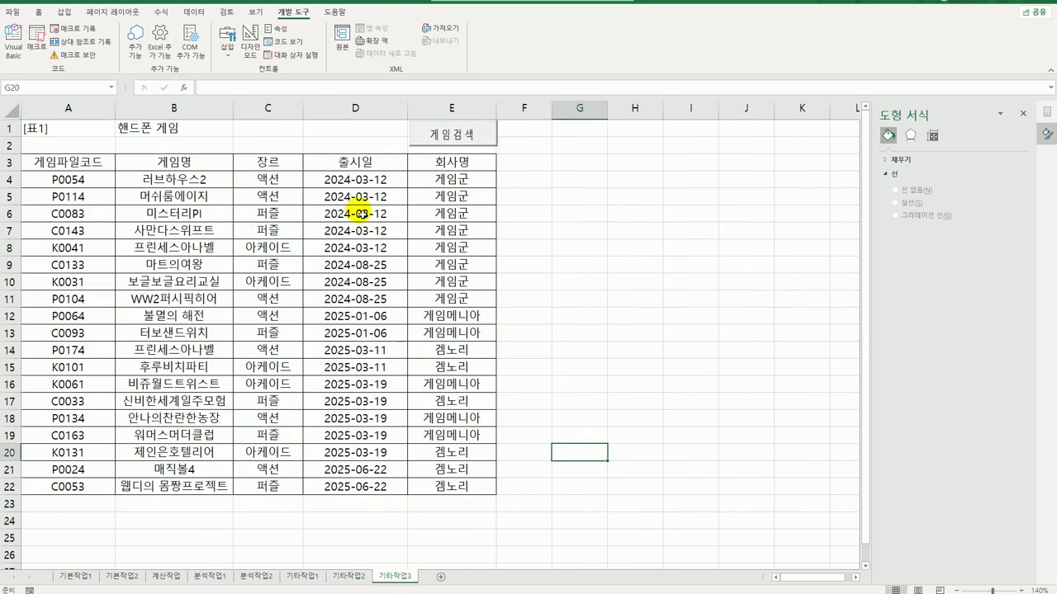
pyautogui.click(252, 46)
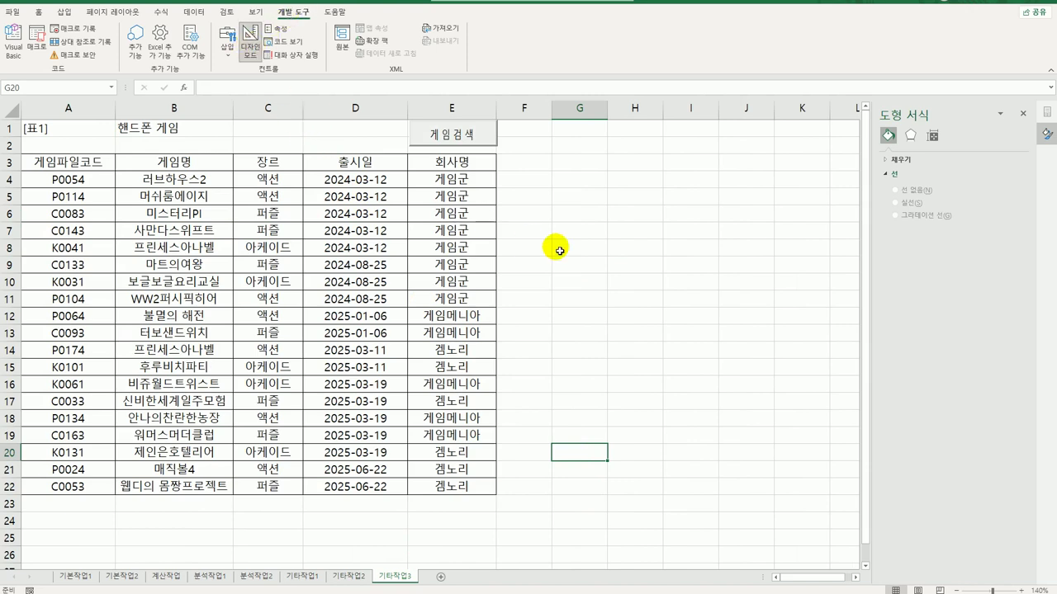
pyautogui.click(454, 134)
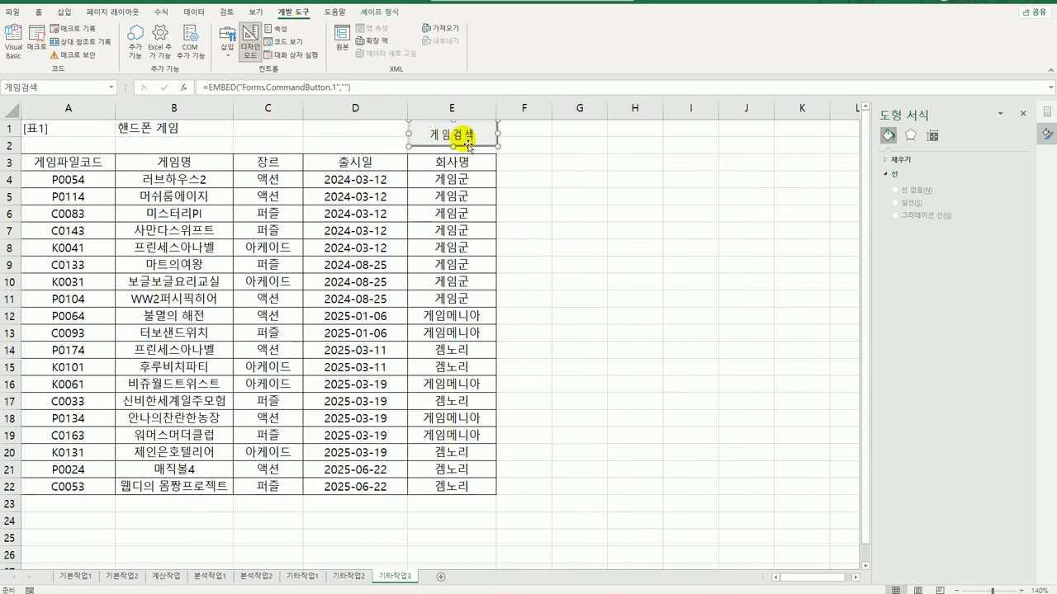
pyautogui.doubleClick(475, 142)
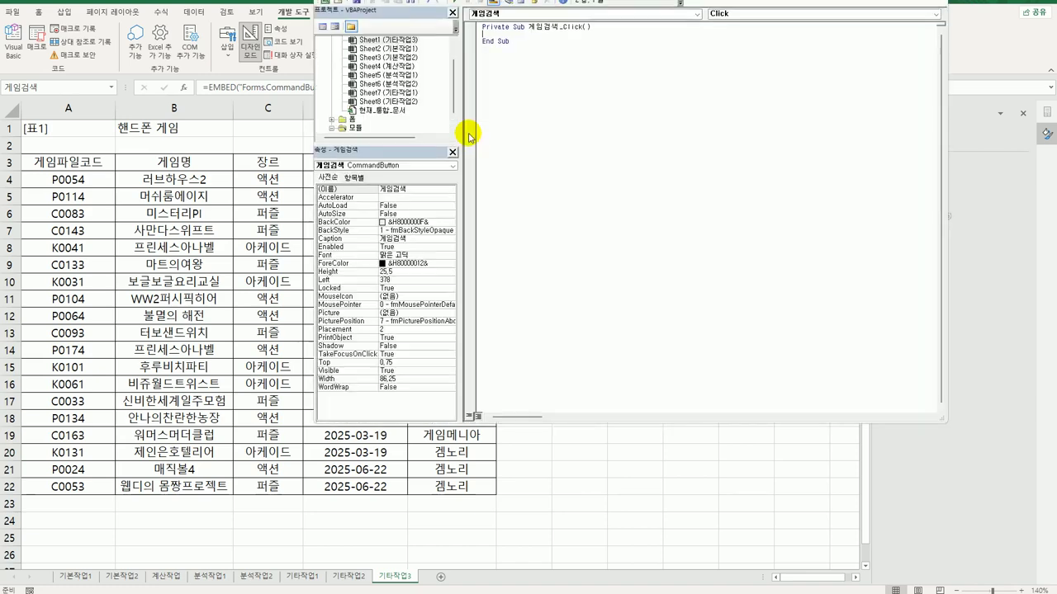
# - Add the indented statement 게임검색화면.Show to the 게임검색_Click procedure
pyautogui.press('Tab')
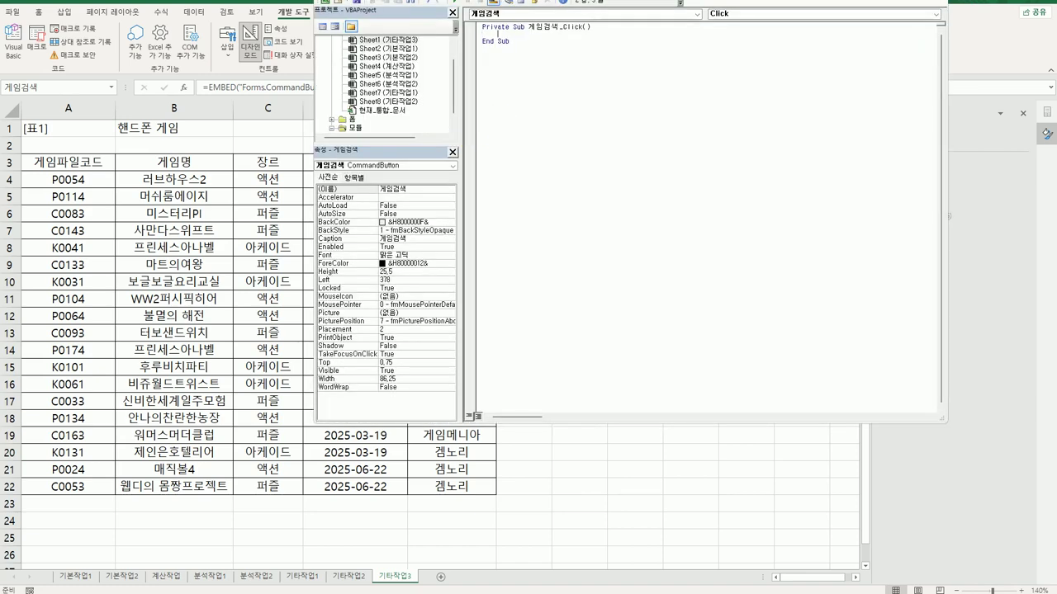
pyautogui.write('게임검색화면.Show')
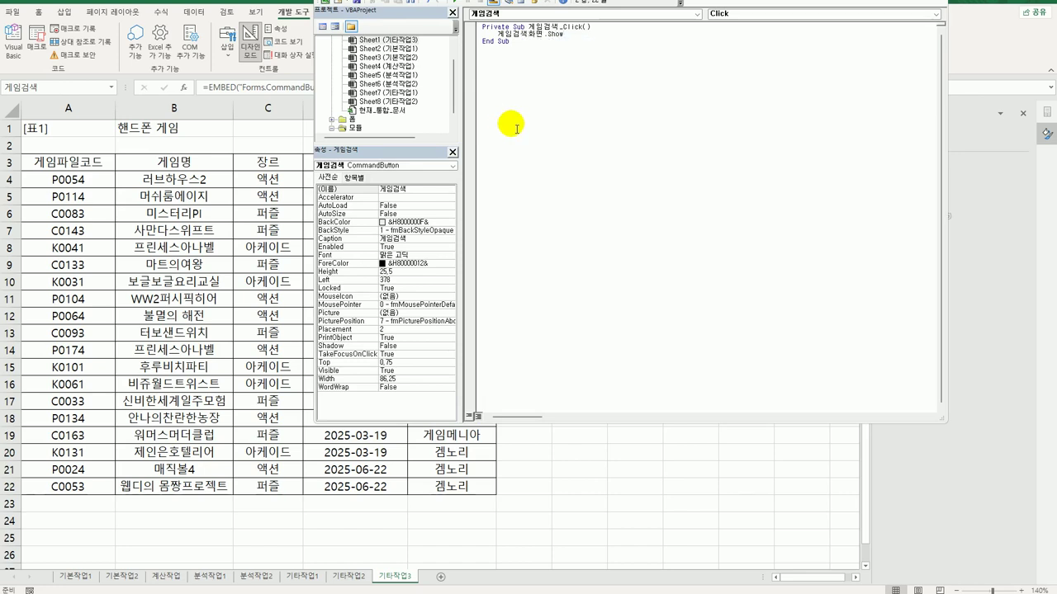
pyautogui.click(494, 189)
# - Open the code of the form 게임검색화면 and create its UserForm_Initialize event procedure
pyautogui.click(331, 119)
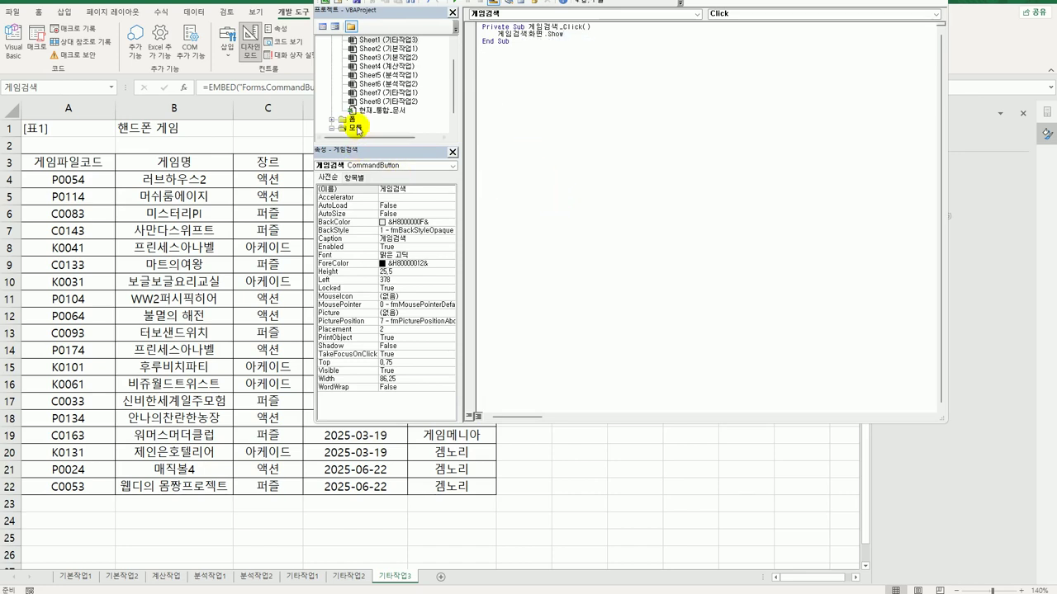
pyautogui.click(369, 129)
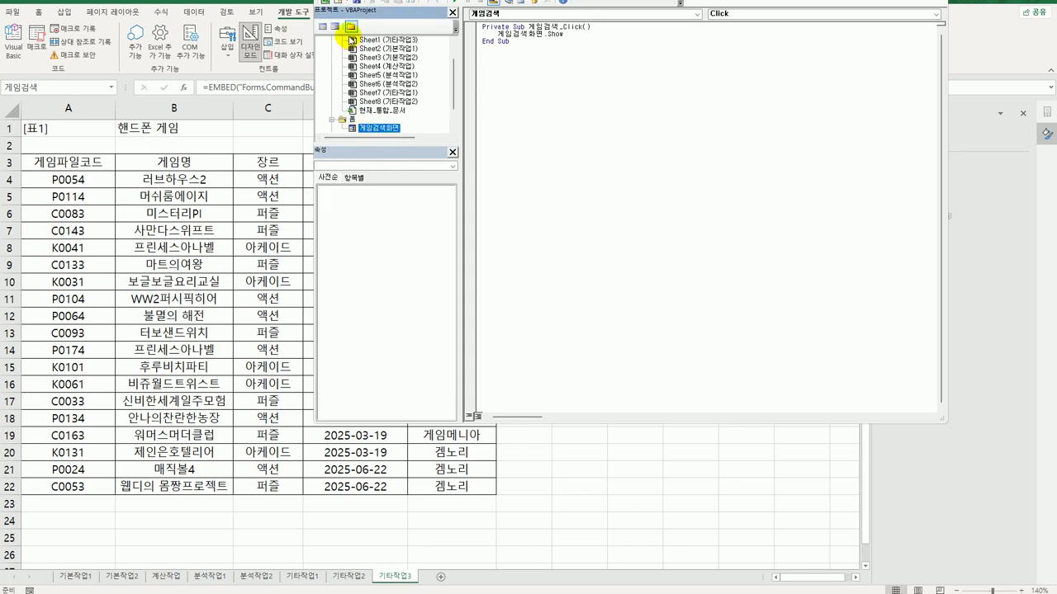
pyautogui.click(323, 26)
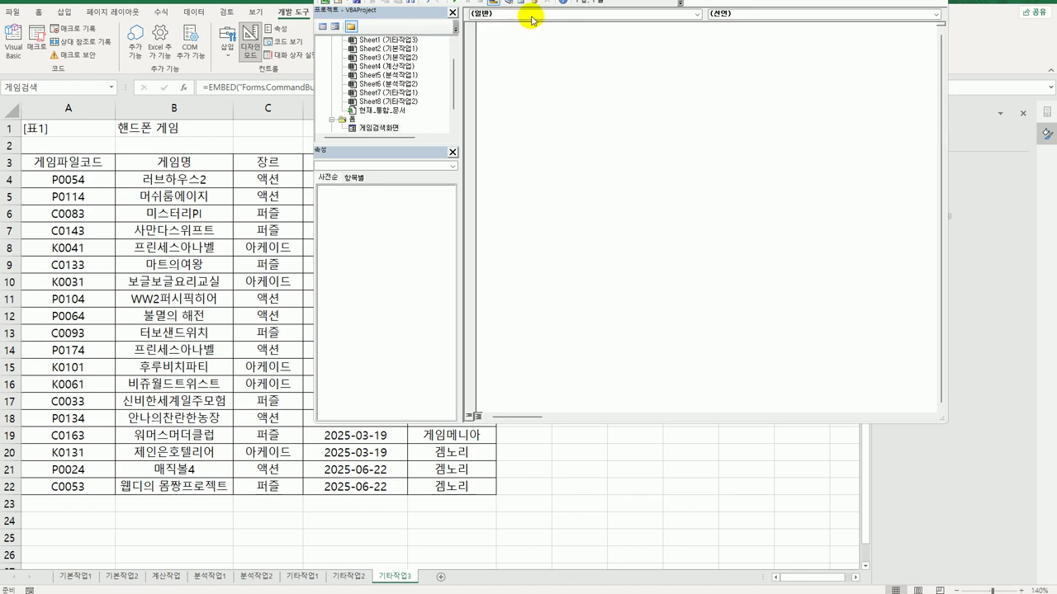
pyautogui.click(531, 14)
pyautogui.click(526, 109)
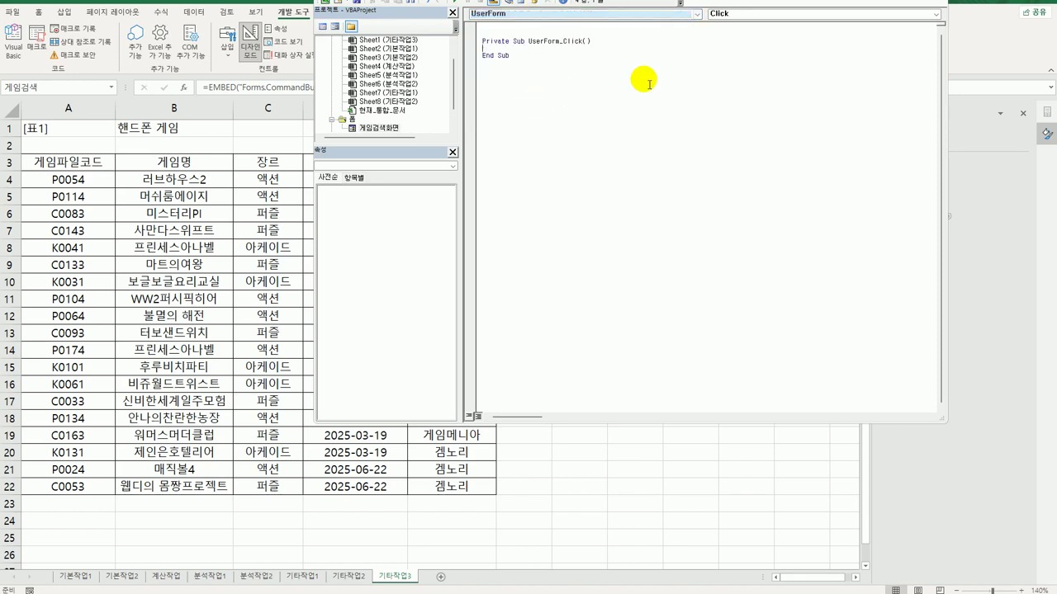
pyautogui.click(715, 13)
pyautogui.click(723, 76)
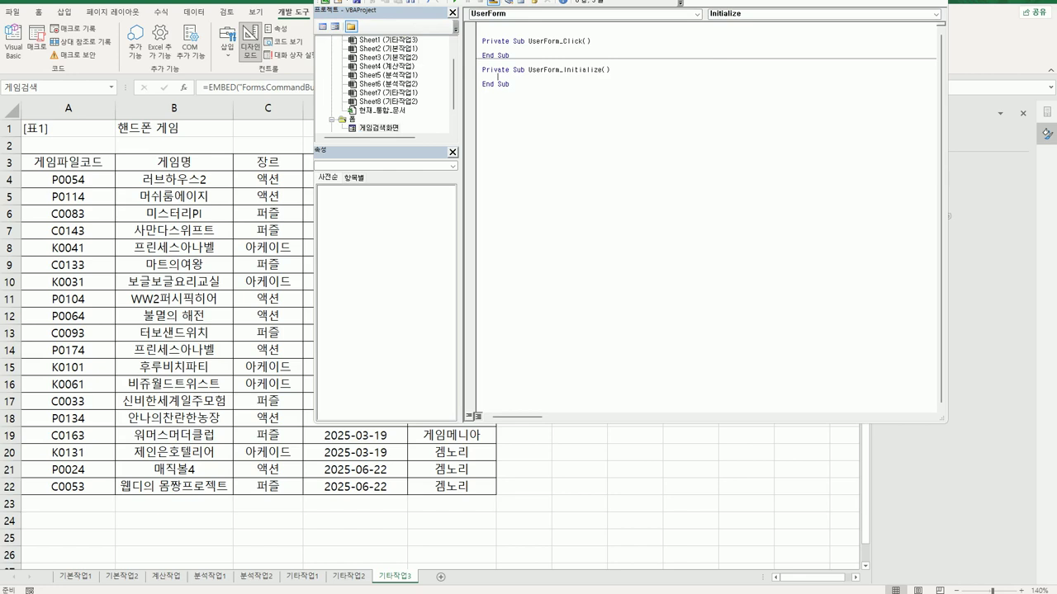
# - In UserForm_Initialize, set Combo게임명.RowSource to "B4:B22"
pyautogui.write('c')
pyautogui.write('ombo게임')
pyautogui.write('ㅁ')
pyautogui.write('명.row')
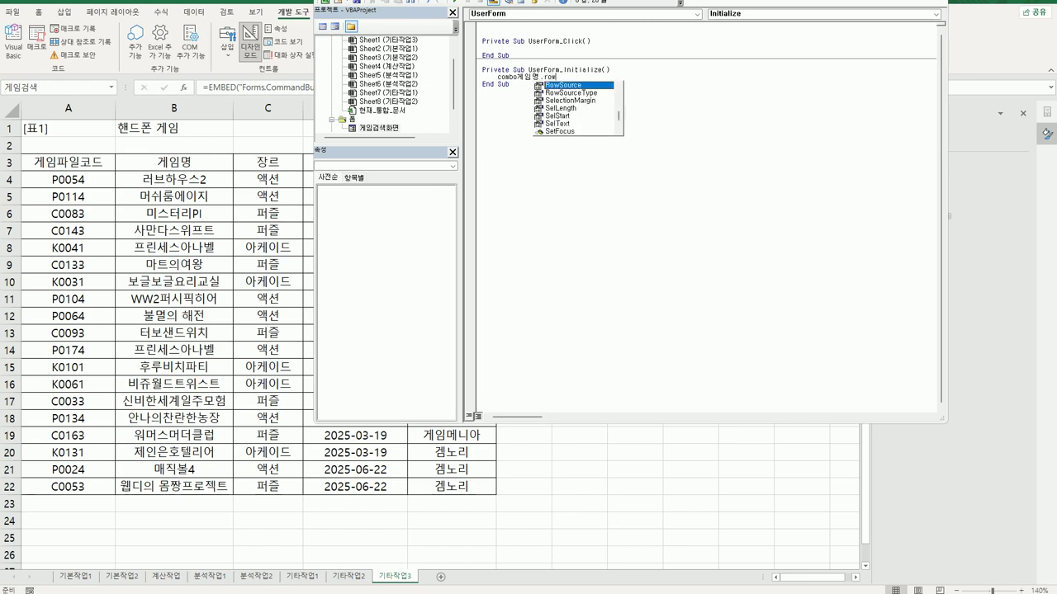
pyautogui.press('Tab')
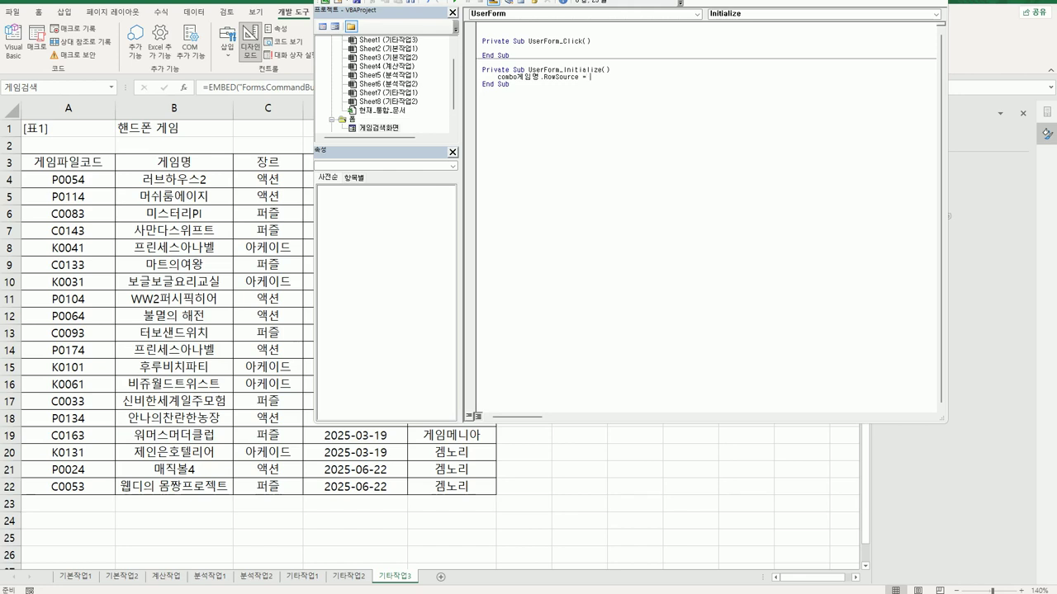
pyautogui.write('= "ㅂ')
pyautogui.write('4:B22')
# - Create the cmd종료_Click procedure containing the statements Unload Me and [B1].Font.Bold = True
pyautogui.click(637, 13)
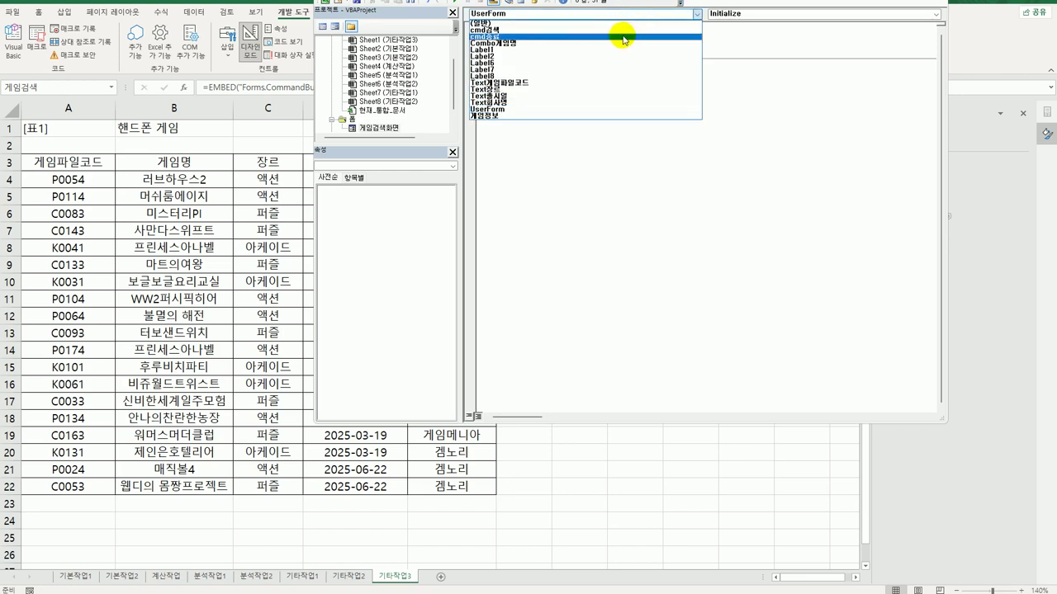
pyautogui.click(624, 37)
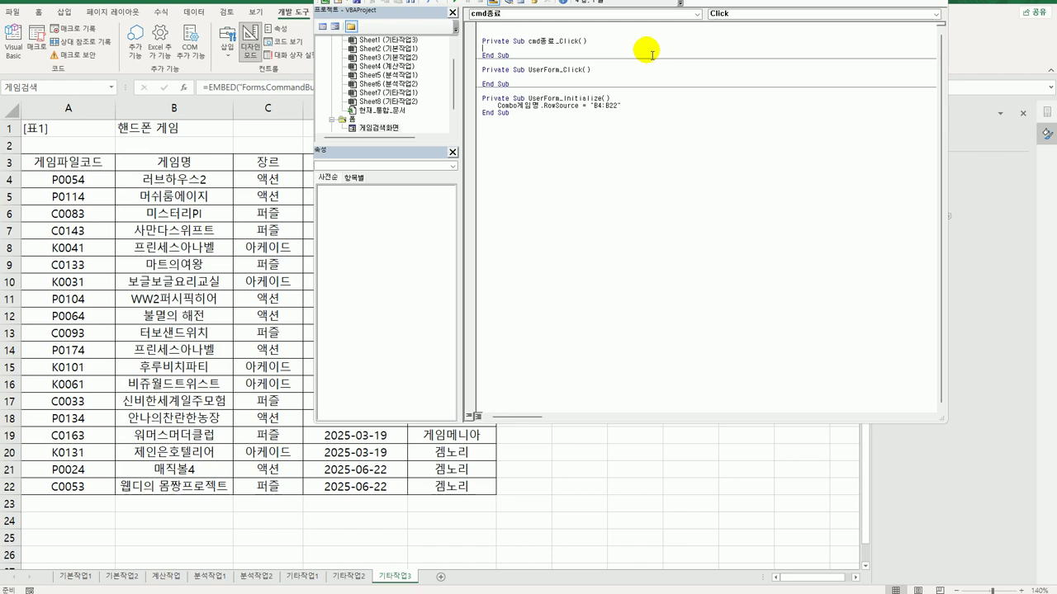
pyautogui.press('Tab')
pyautogui.write('load me')
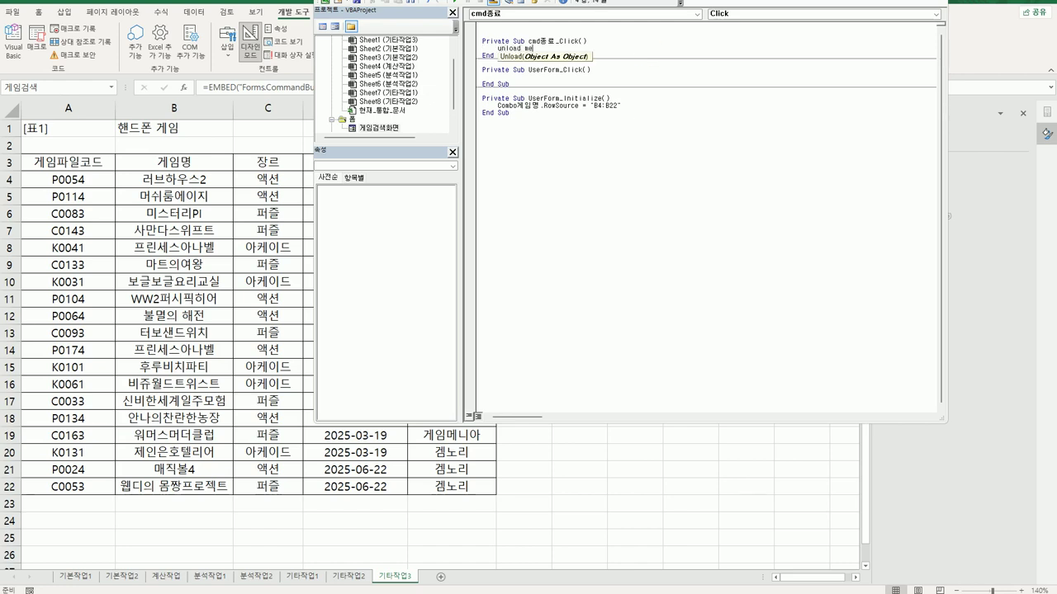
pyautogui.press('Return')
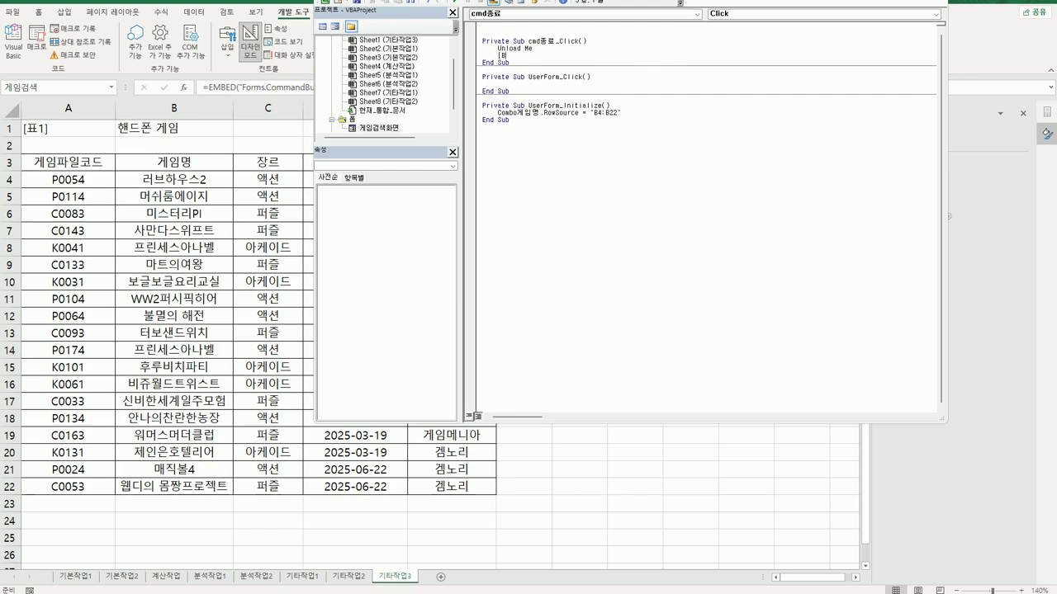
pyautogui.write('[B1].Font.bold = tr')
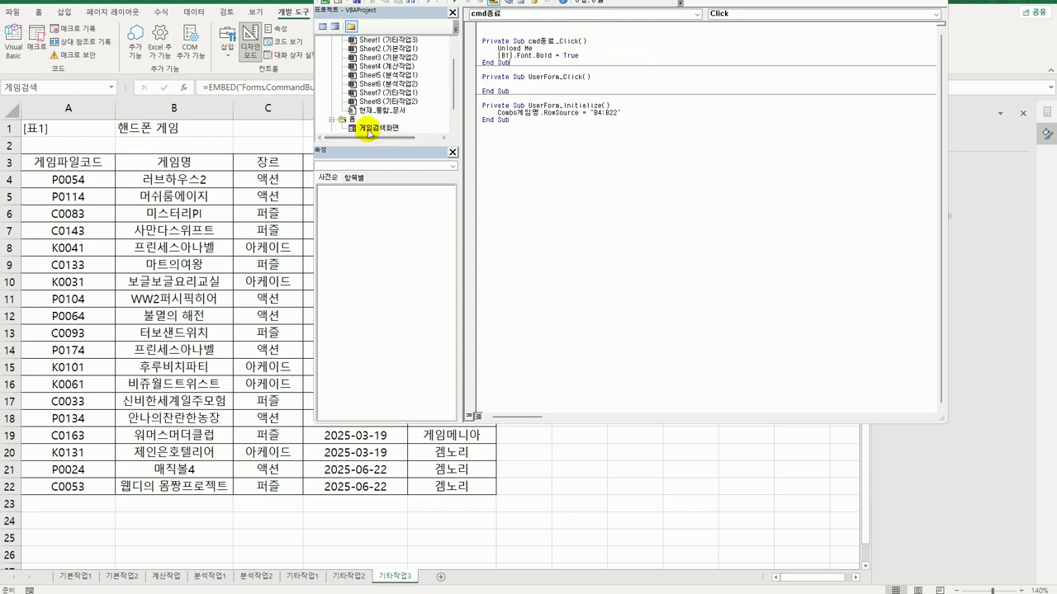
# - Examine the control names of the combo box, search button and four text boxes on the form 게임검색화면
pyautogui.doubleClick(369, 132)
pyautogui.click(537, 43)
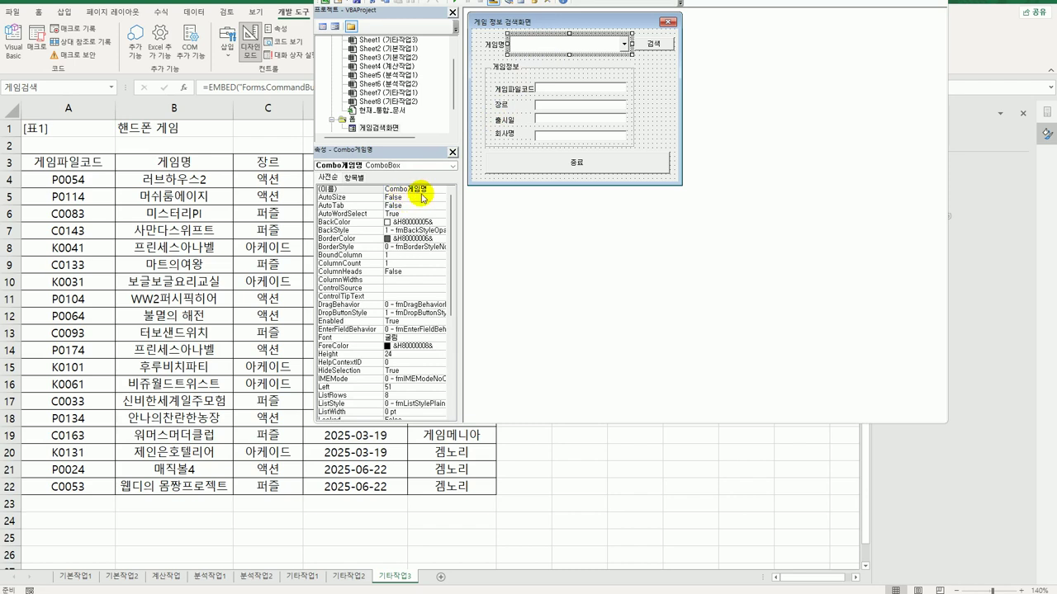
pyautogui.click(655, 49)
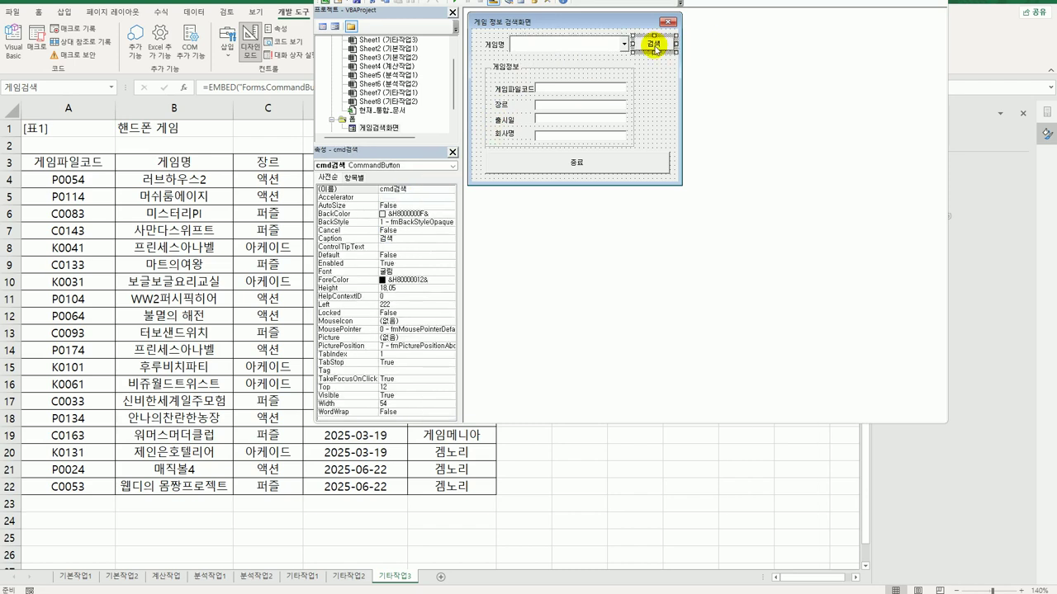
pyautogui.click(583, 88)
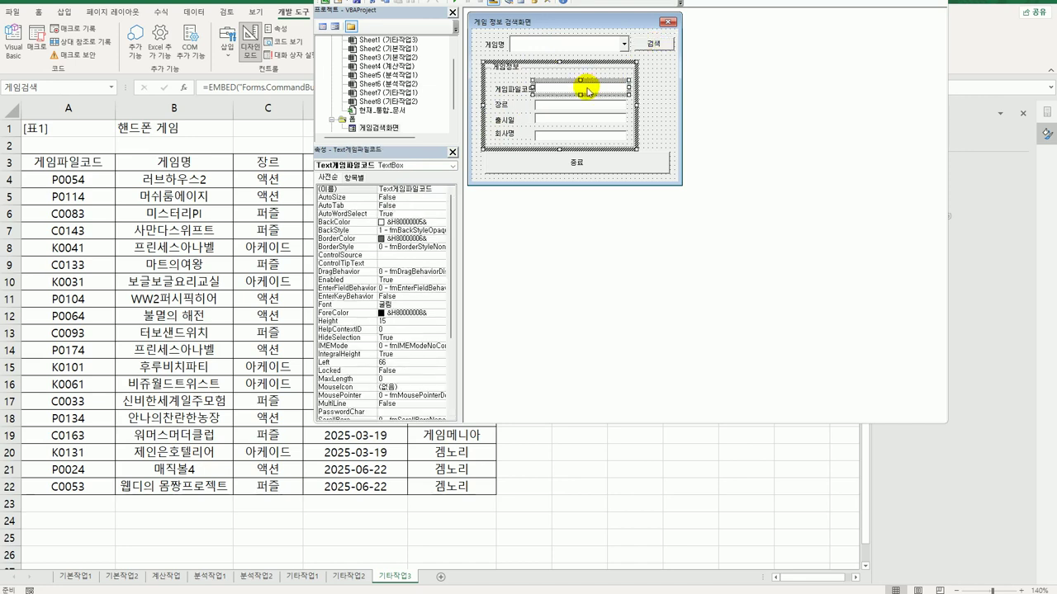
pyautogui.click(588, 107)
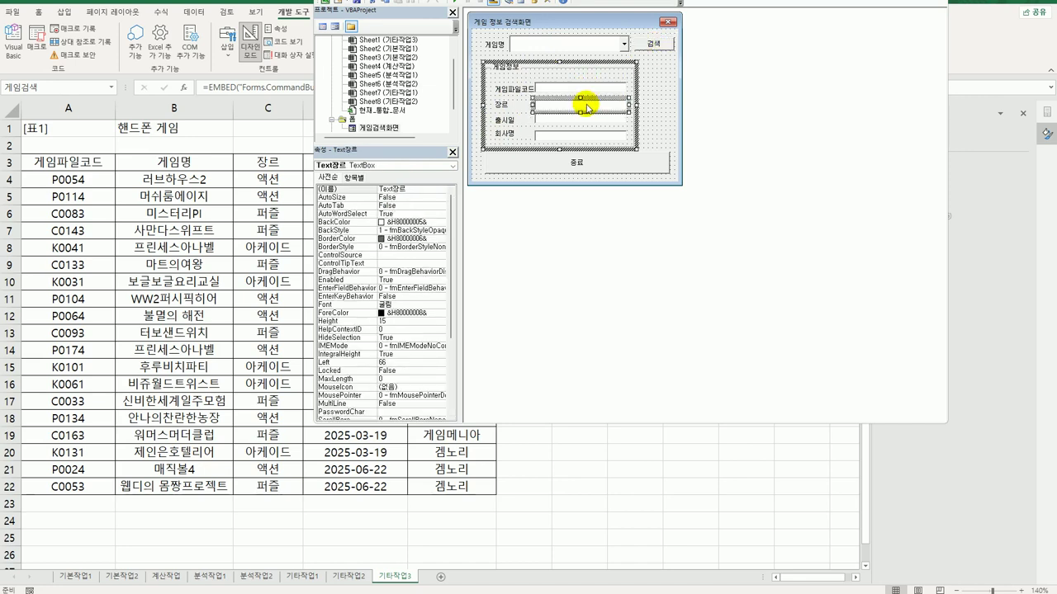
pyautogui.click(580, 120)
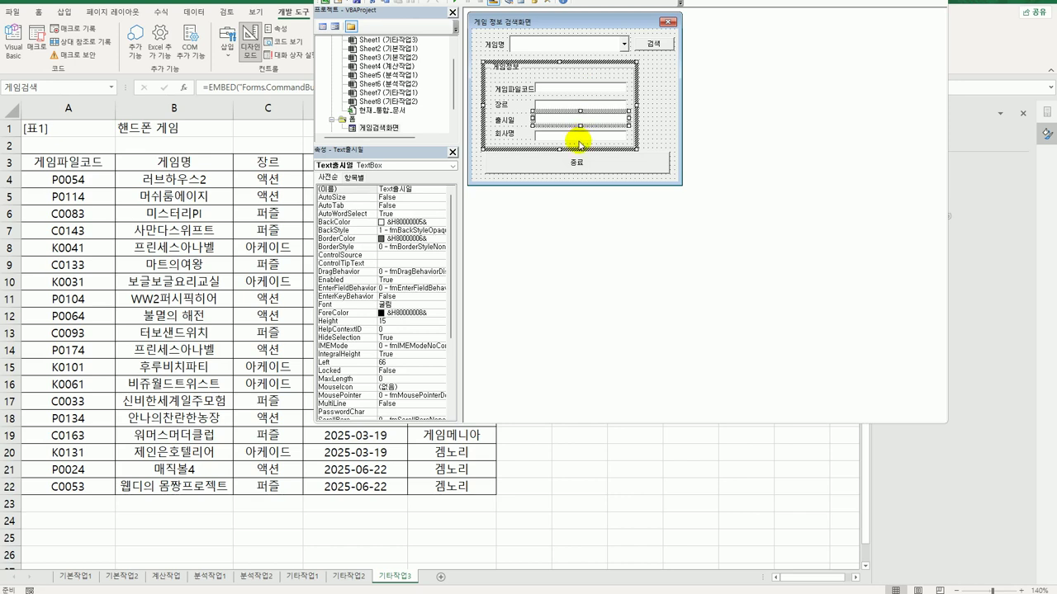
pyautogui.click(580, 137)
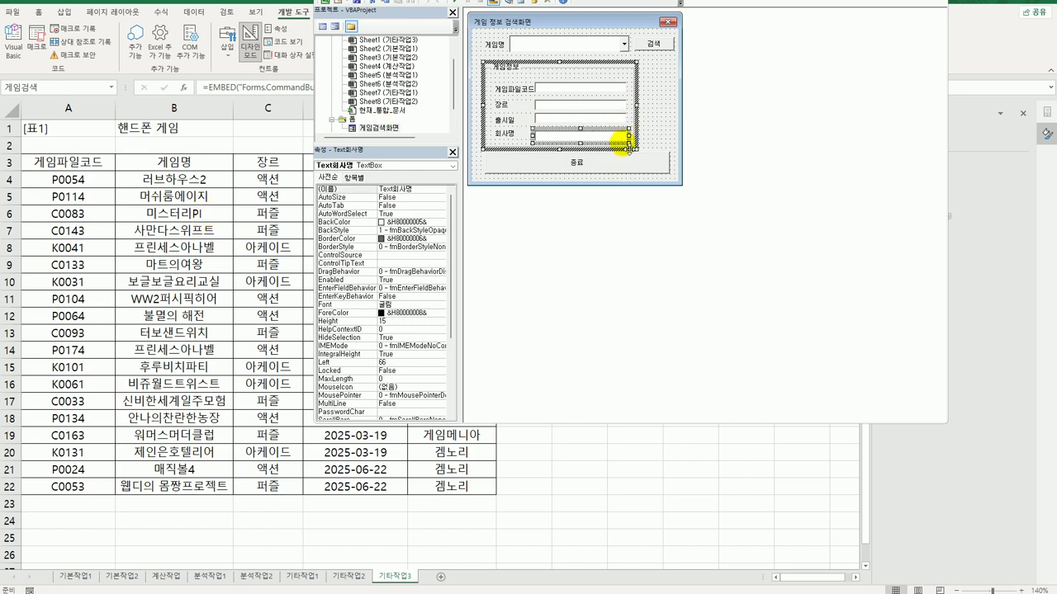
# - Create the search button's cmd검색_Click procedure and enter the statement iRow = Combo게임명.ListIndex
pyautogui.click(663, 46)
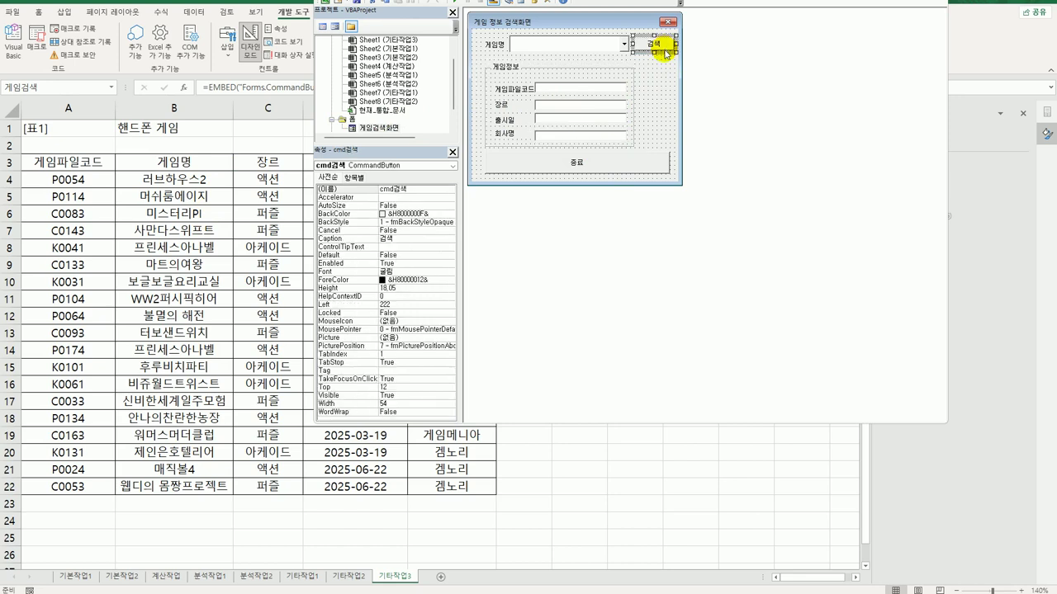
pyautogui.doubleClick(663, 46)
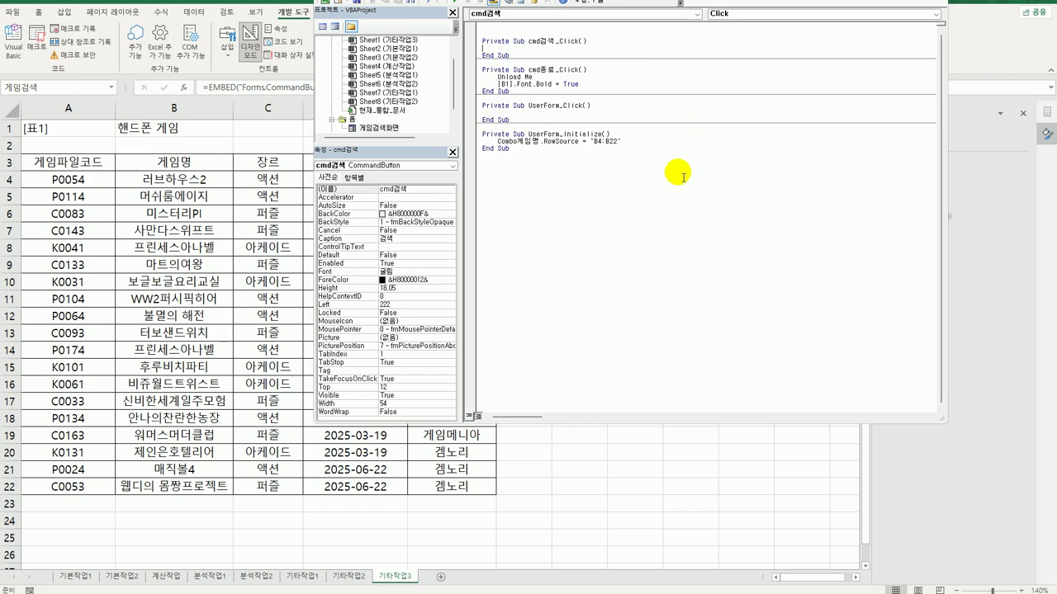
pyautogui.press('Return')
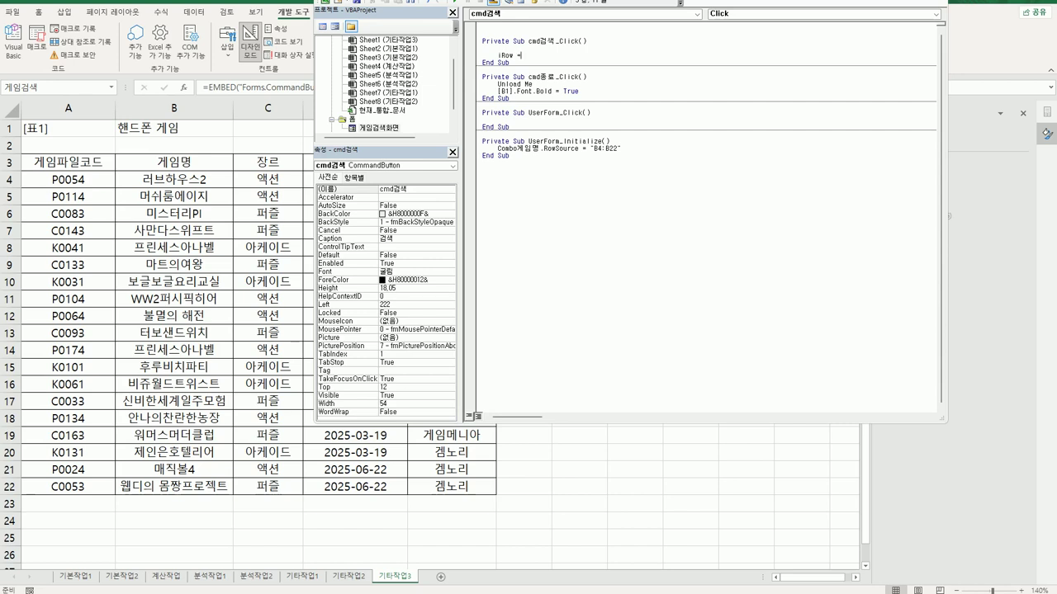
pyautogui.write('combo게임명.listin')
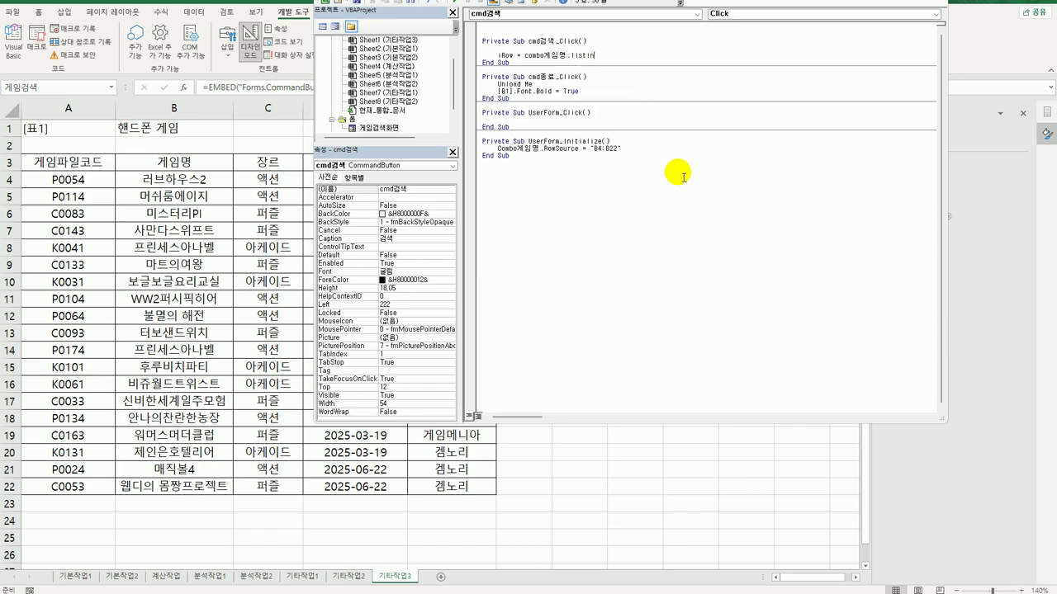
pyautogui.hotkey('ctrl', 'space')
pyautogui.click(685, 175)
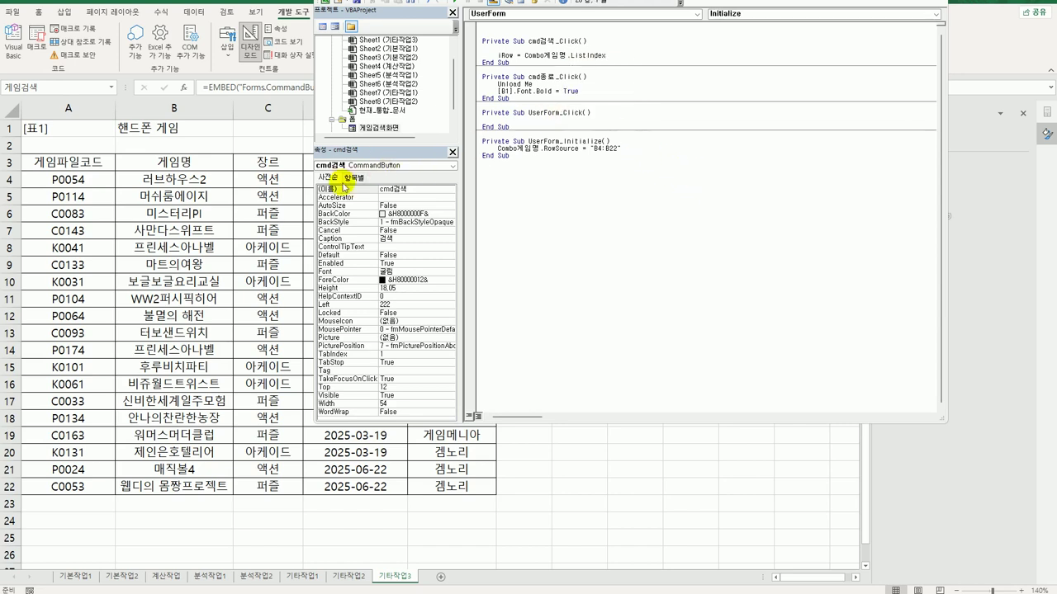
# - Turn off design mode on sheet 기타작업3, run the 게임검색 button and place its form beside the table
pyautogui.click(268, 213)
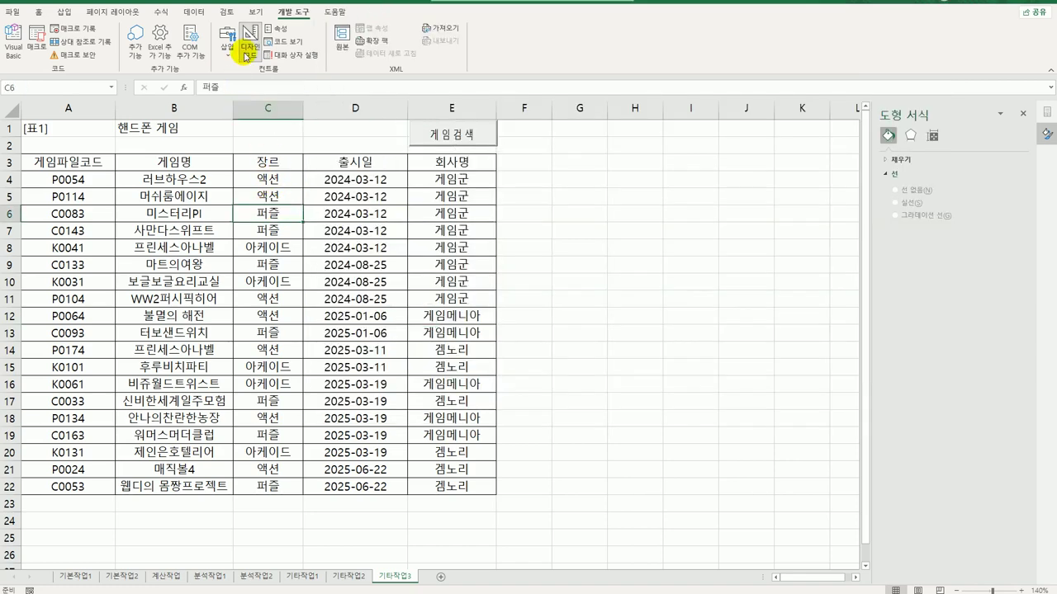
pyautogui.click(245, 56)
pyautogui.click(474, 142)
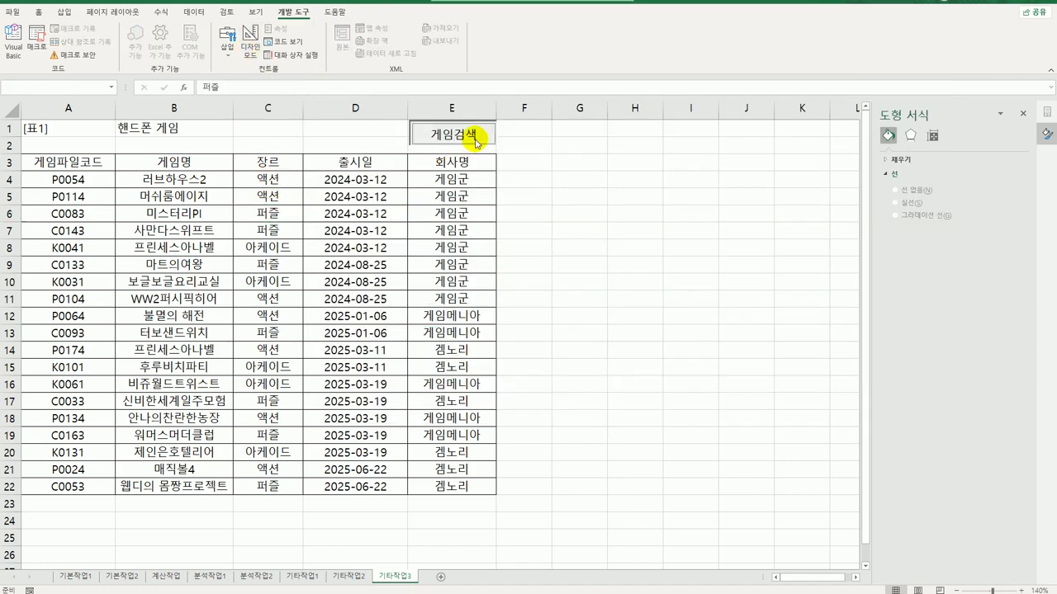
pyautogui.moveTo(547, 217); pyautogui.dragTo(651, 170)
# - Check the 게임명 list in the running form by choosing 러브하우스2, and close the form
pyautogui.click(676, 191)
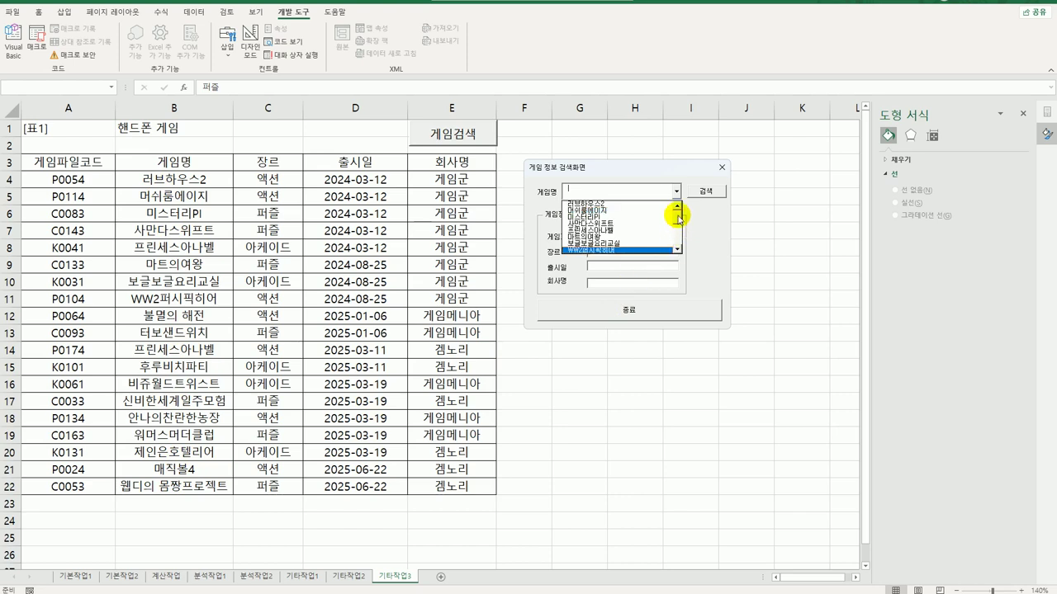
pyautogui.moveTo(678, 218)
pyautogui.mouseDown()
pyautogui.moveTo(677, 208)
pyautogui.moveTo(677, 259)
pyautogui.moveTo(676, 208)
pyautogui.mouseUp()
pyautogui.click(609, 203)
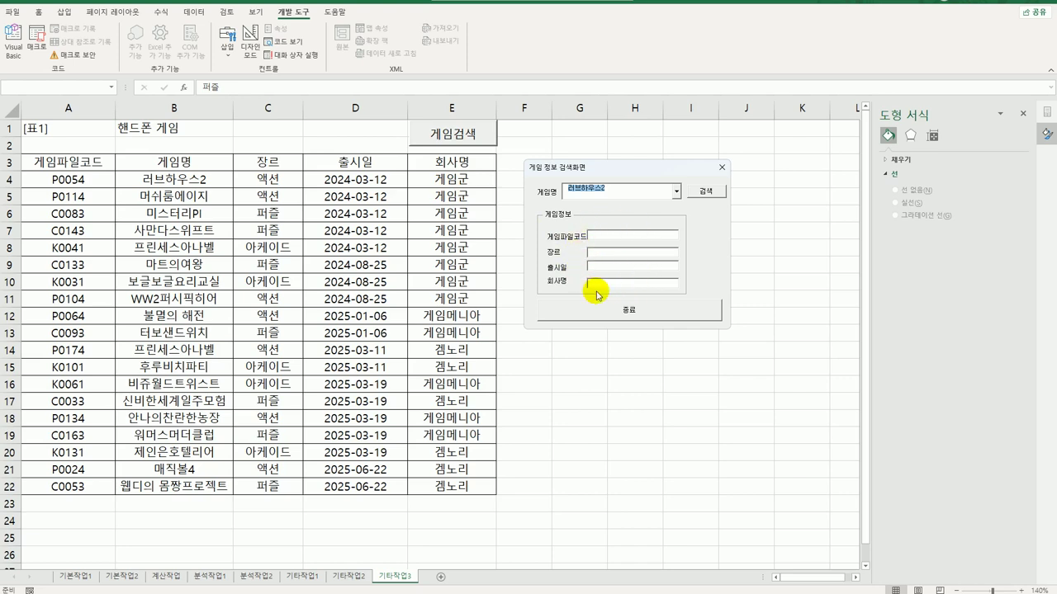
pyautogui.click(675, 191)
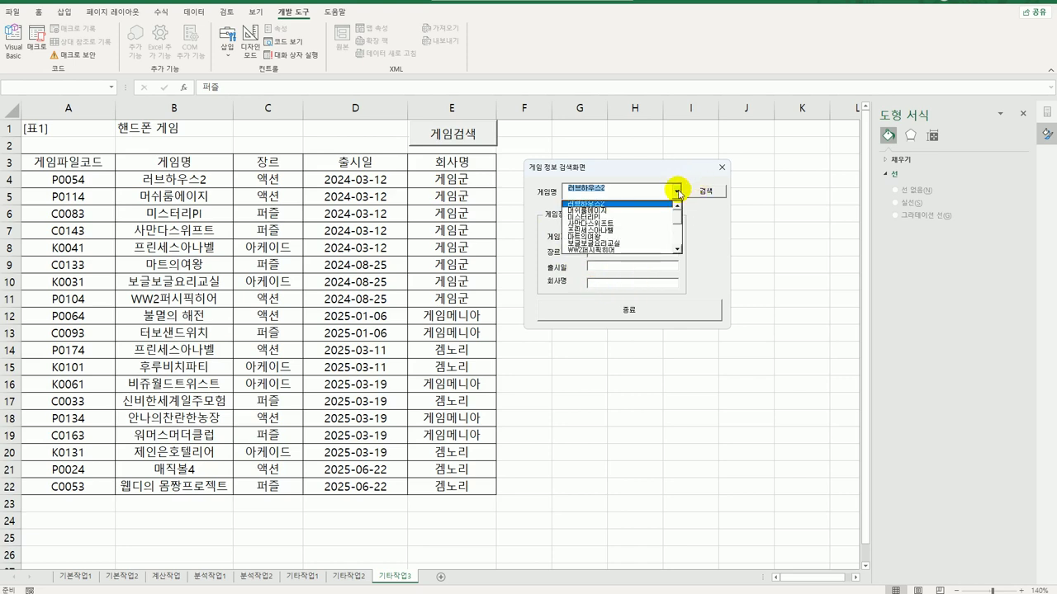
pyautogui.click(610, 203)
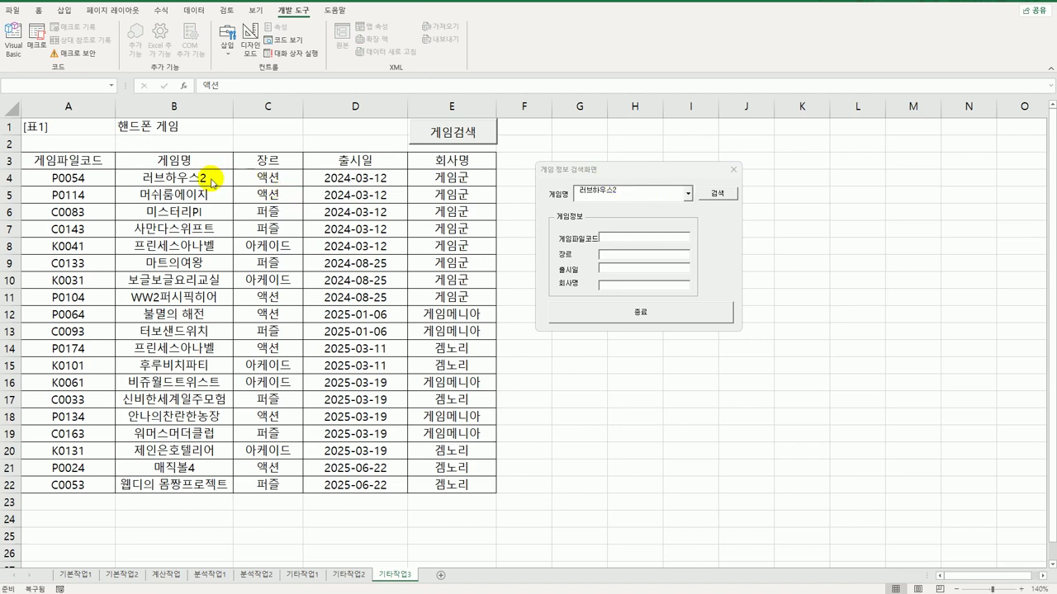
pyautogui.click(731, 171)
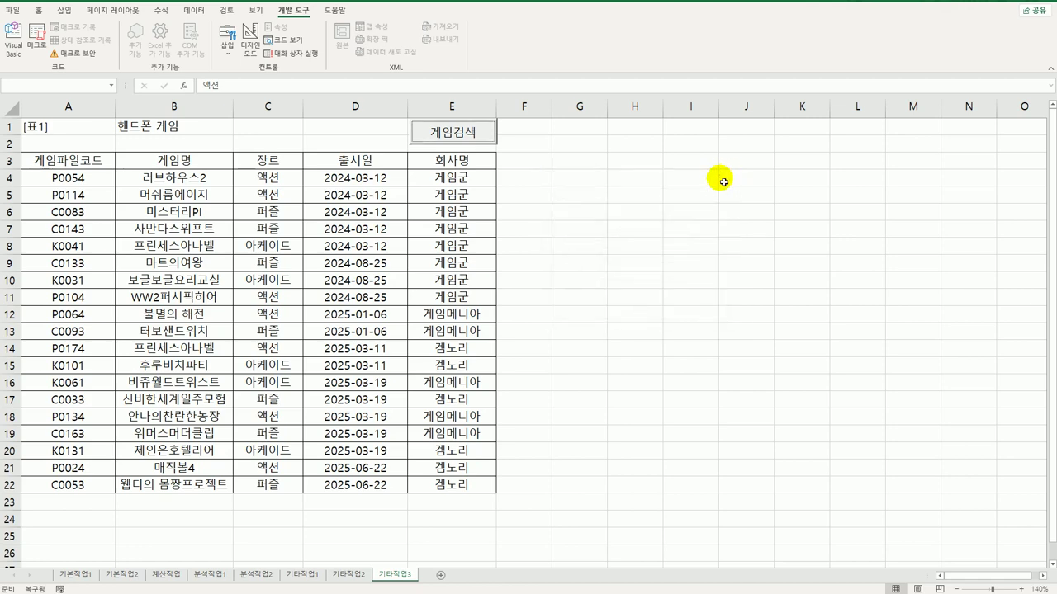
# - Return to the form's code and append + 4 to the iRow = Combo게임명.ListIndex statement in cmd검색_Click
pyautogui.click(13, 37)
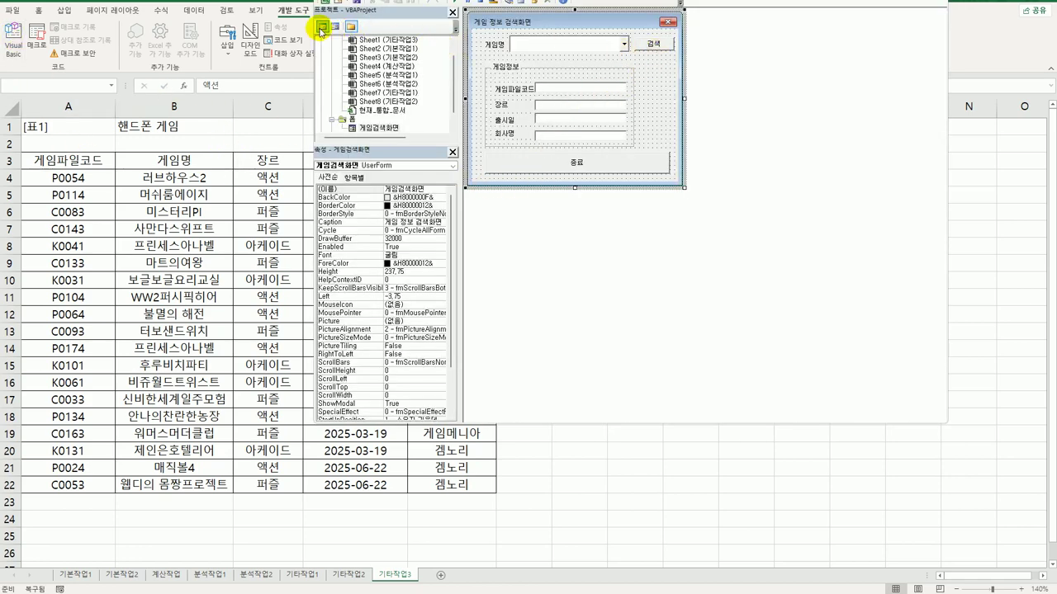
pyautogui.click(322, 28)
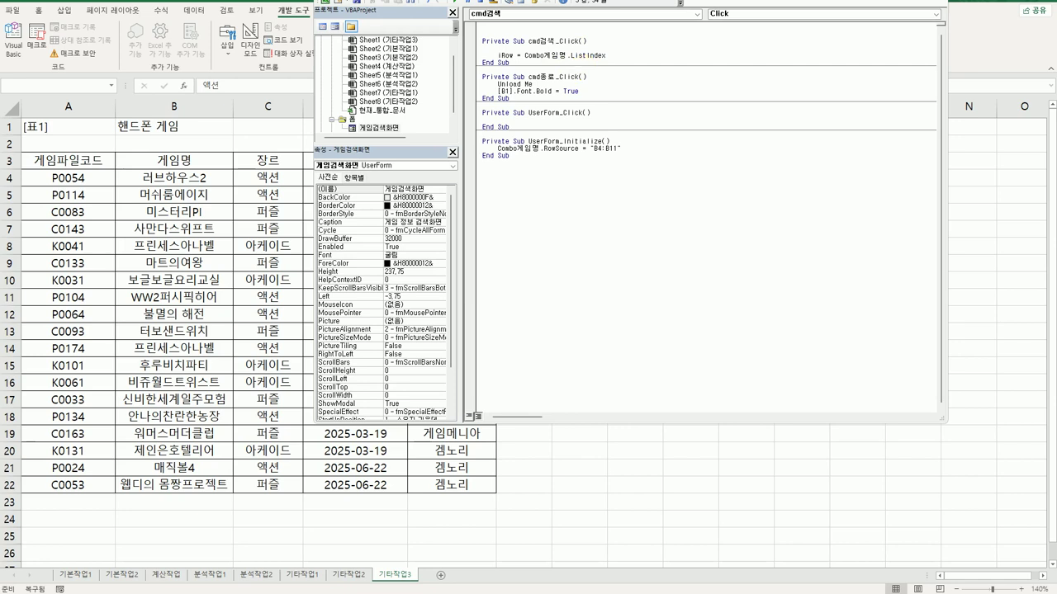
pyautogui.write('+ 4')
pyautogui.press('Return')
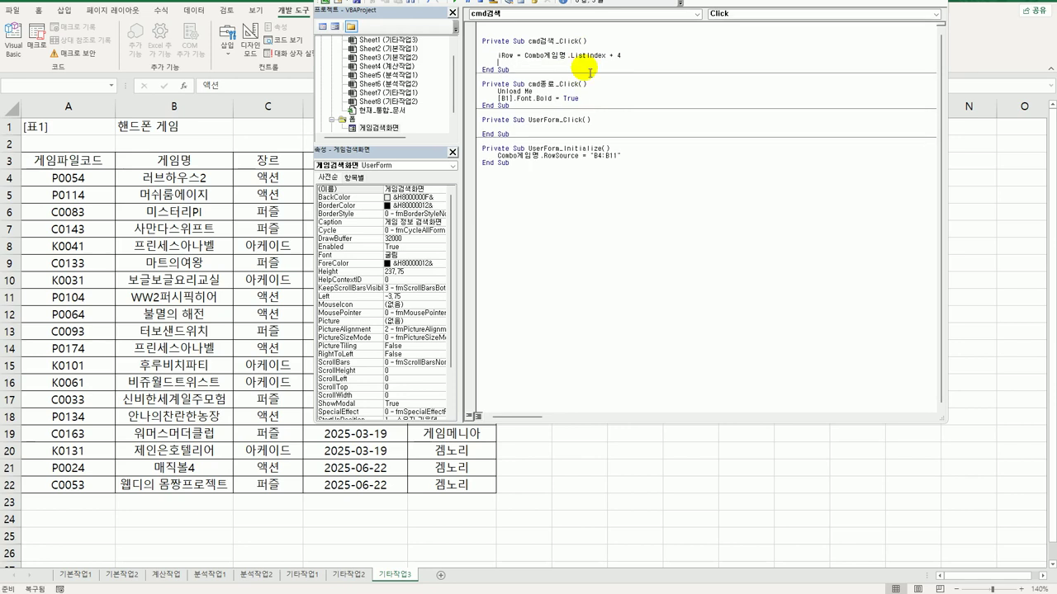
pyautogui.press('Return')
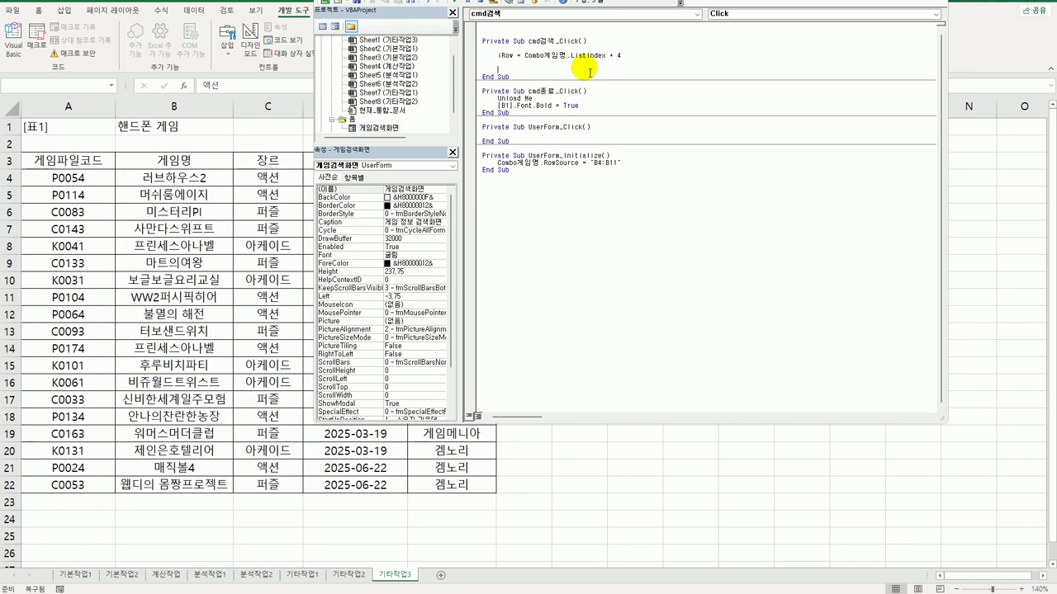
pyautogui.write('cells(')
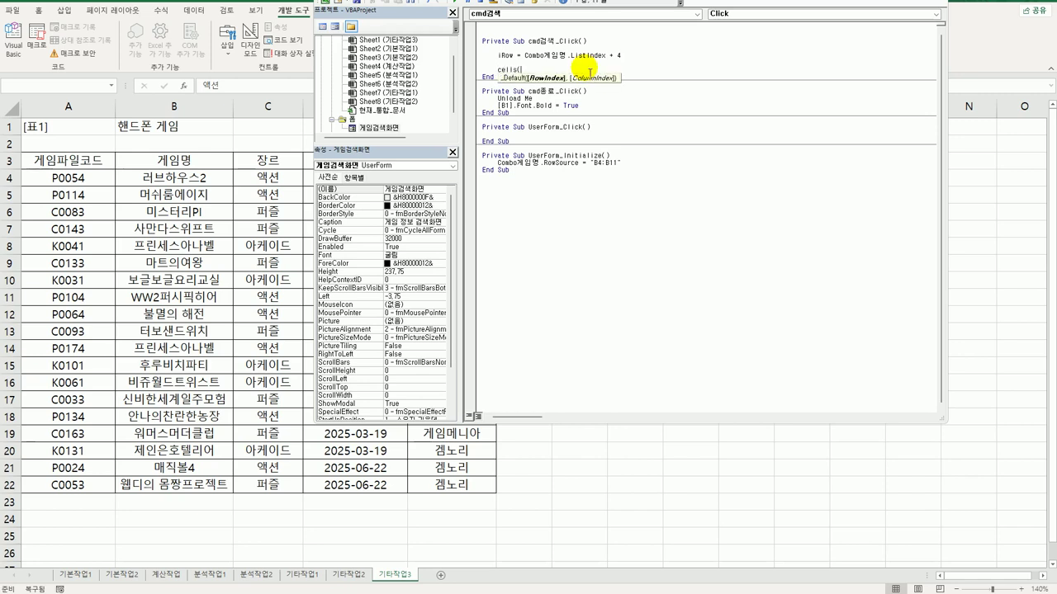
pyautogui.press('BackSpace')
pyautogui.press('BackSpace')
pyautogui.press('BackSpace')
pyautogui.press('BackSpace')
pyautogui.press('BackSpace')
pyautogui.press('BackSpace')
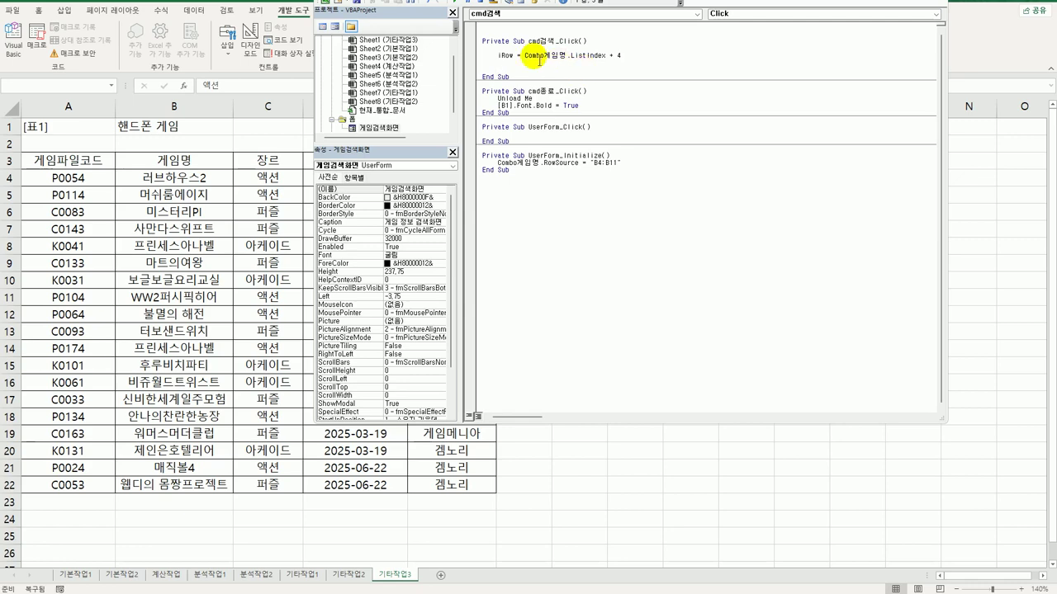
# - Copy the game file code text box's name from the form and enter Text게임파일코드 = Cells(iRow, 1) in cmd검색_Click
pyautogui.click(381, 128)
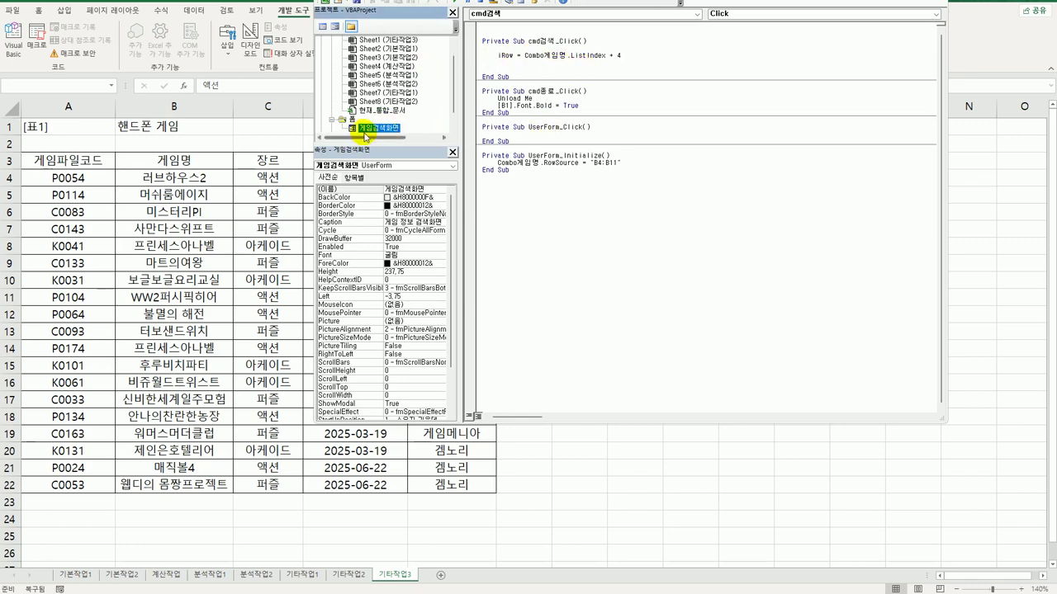
pyautogui.doubleClick(377, 128)
pyautogui.click(563, 89)
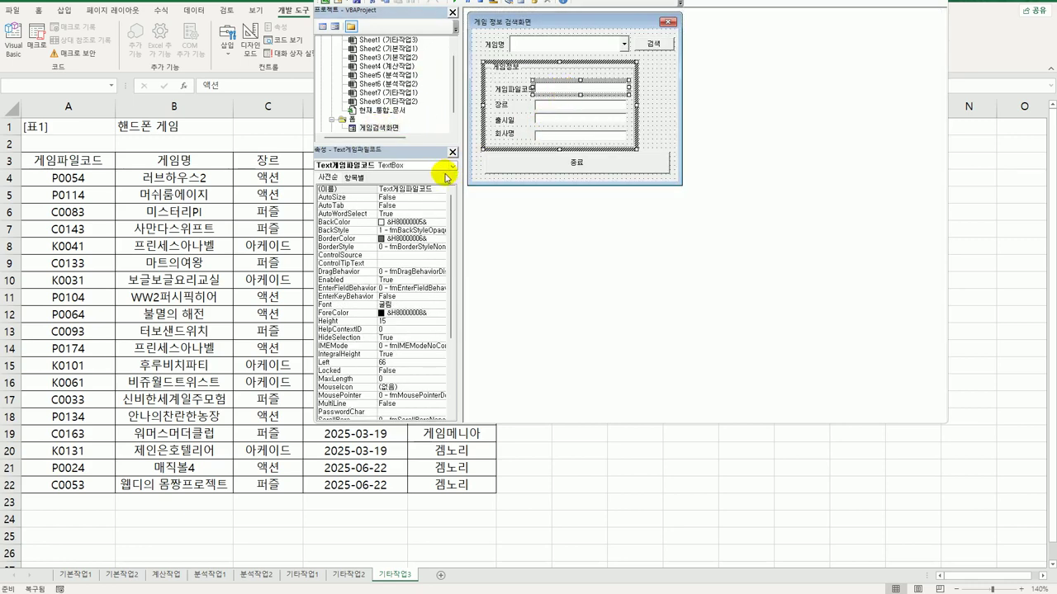
pyautogui.click(345, 190)
pyautogui.hotkey('ctrl', 'c')
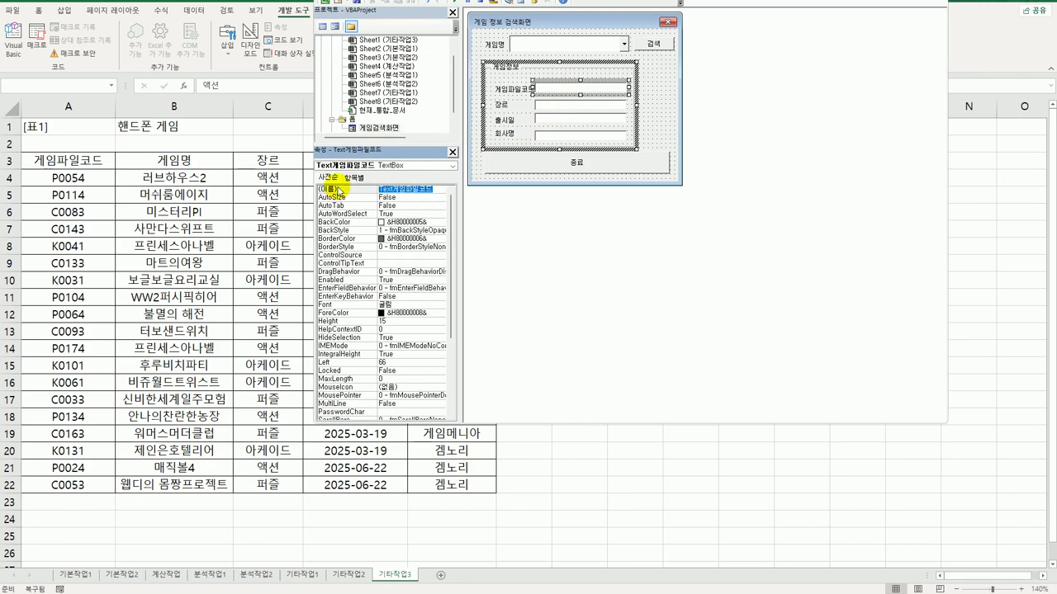
pyautogui.doubleClick(653, 43)
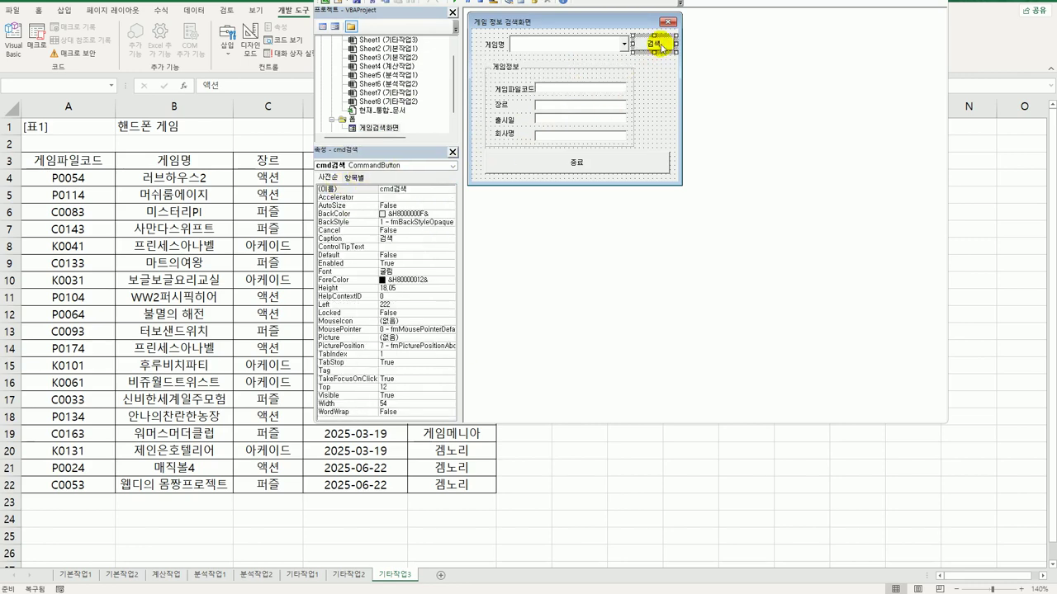
pyautogui.click(520, 71)
pyautogui.hotkey('ctrl', 'v')
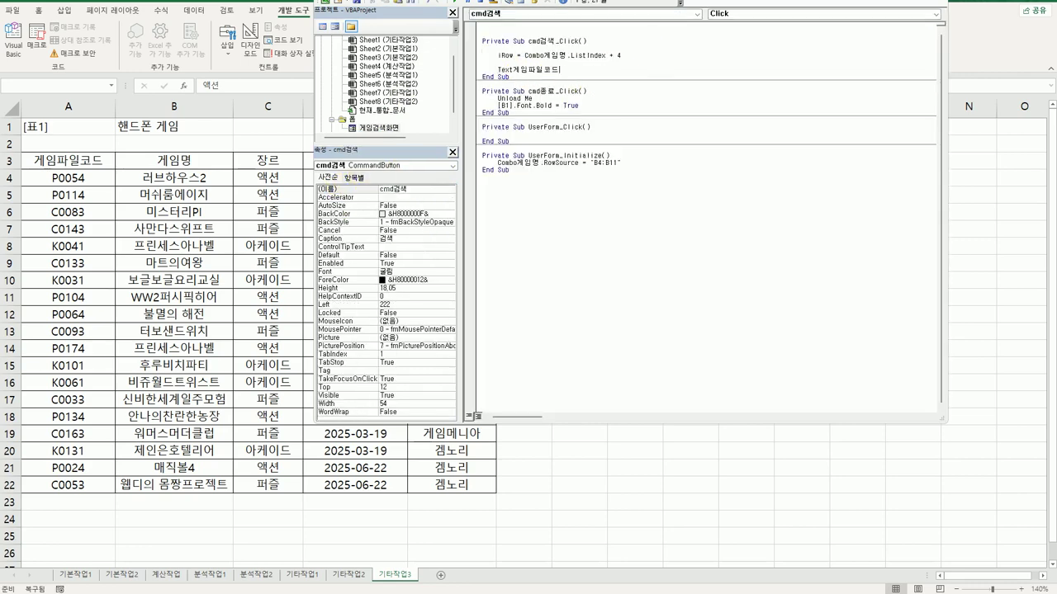
pyautogui.write('= cells(iRow,')
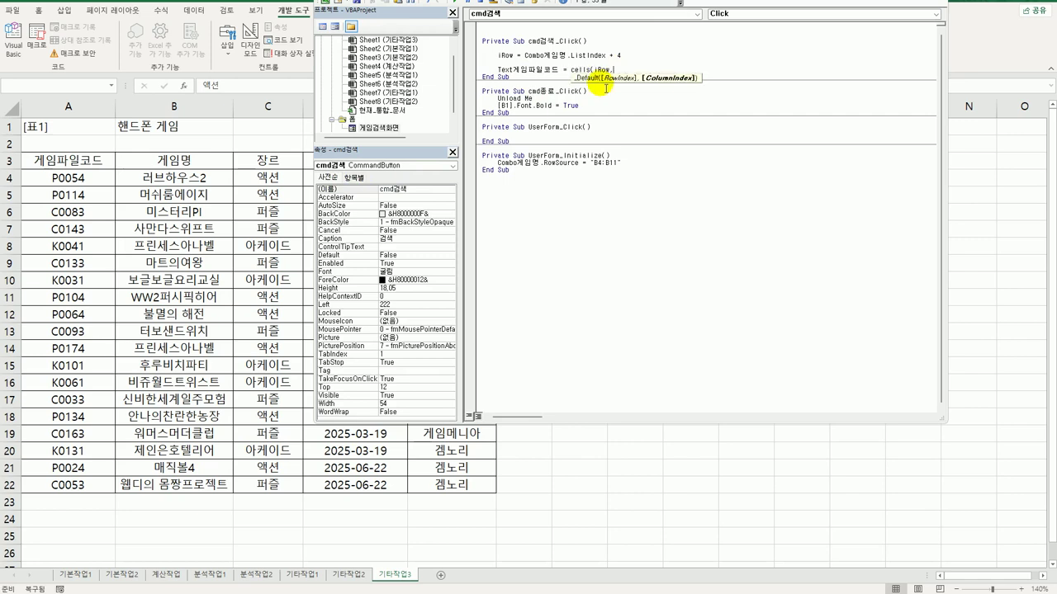
pyautogui.write(' 1)')
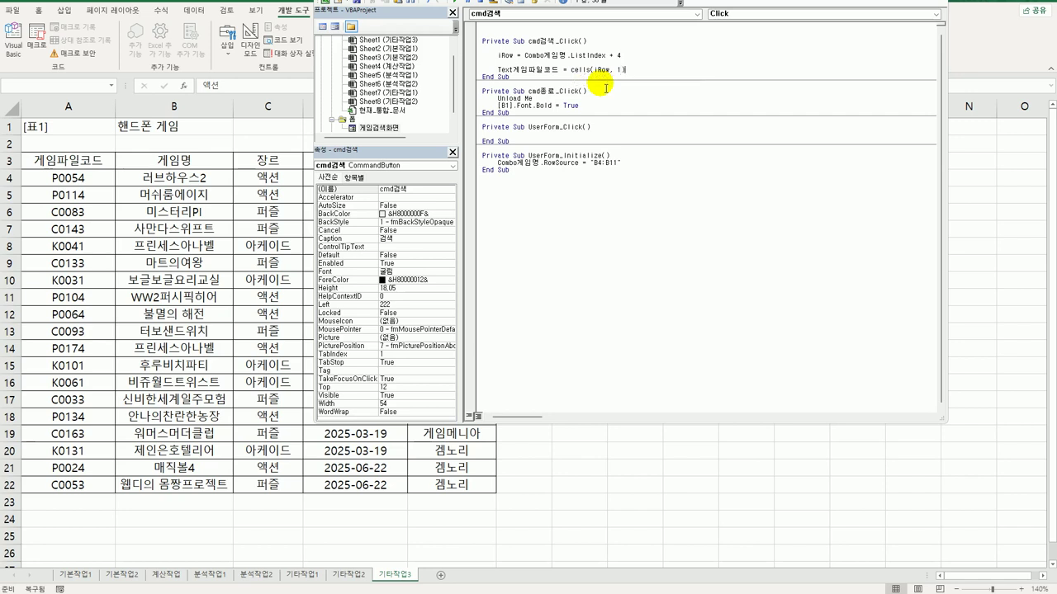
# - Duplicate the Text게임파일코드 = Cells(iRow, 1) statement three times on the lines below it
pyautogui.press('Return')
pyautogui.hotkey('shift', 'Up')
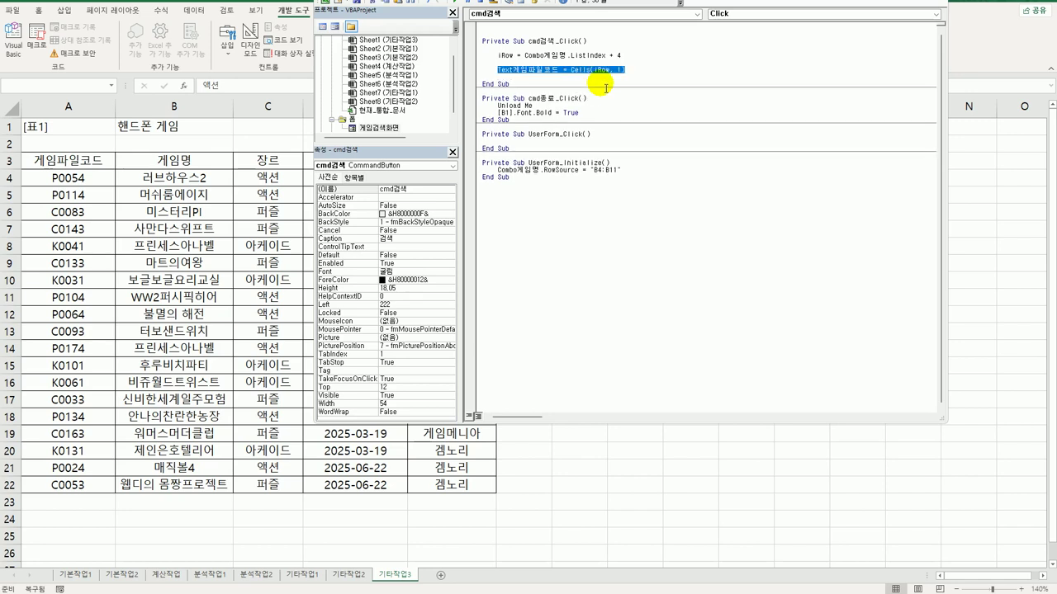
pyautogui.hotkey('ctrl', 'c')
pyautogui.hotkey('ctrl', 'v')
pyautogui.hotkey('ctrl', 'v')
pyautogui.press('Return')
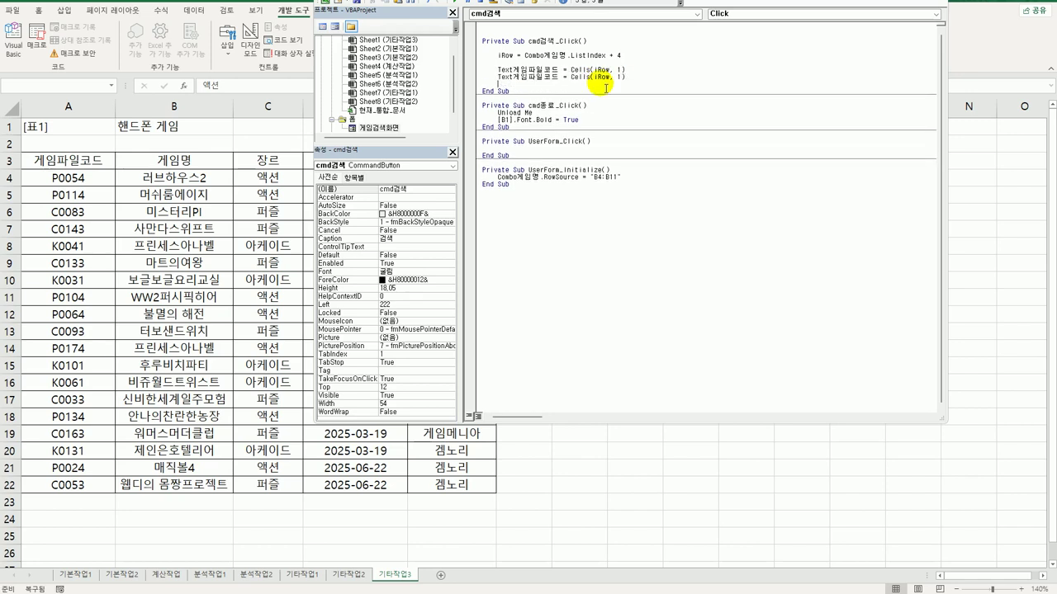
pyautogui.hotkey('ctrl', 'v')
pyautogui.press('Return')
pyautogui.hotkey('ctrl', 'v')
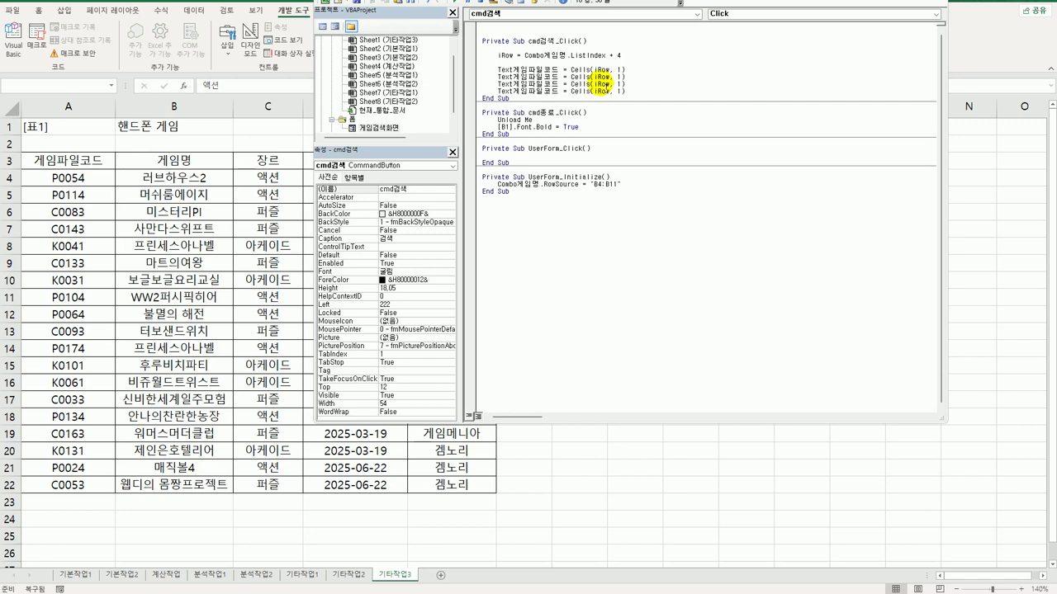
# - Set the column numbers in the three duplicated Cells(iRow, 1) statements to 2, 3 and 4
pyautogui.doubleClick(620, 76)
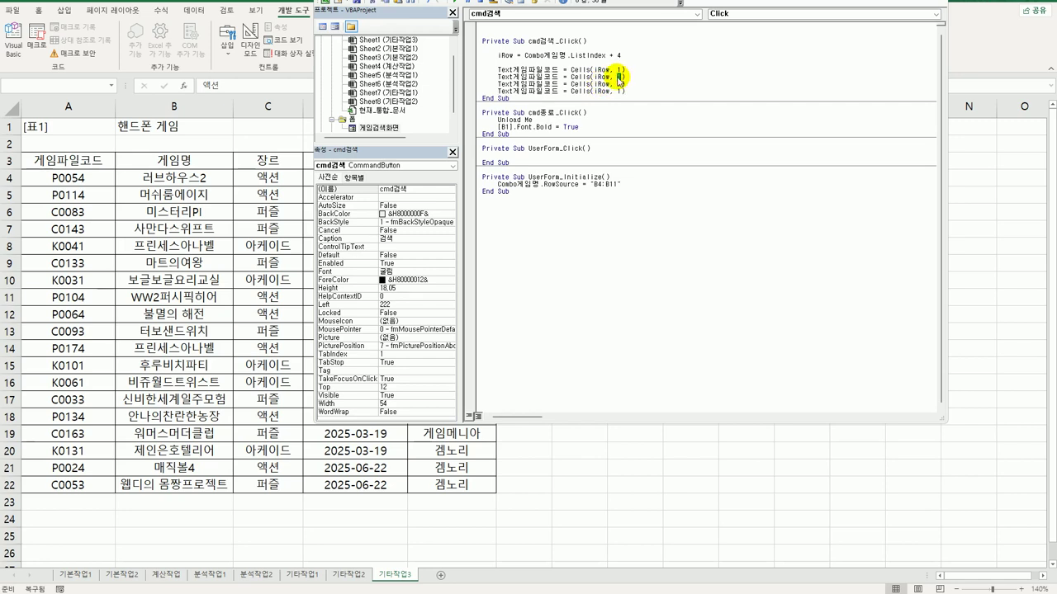
pyautogui.write('2')
pyautogui.doubleClick(620, 83)
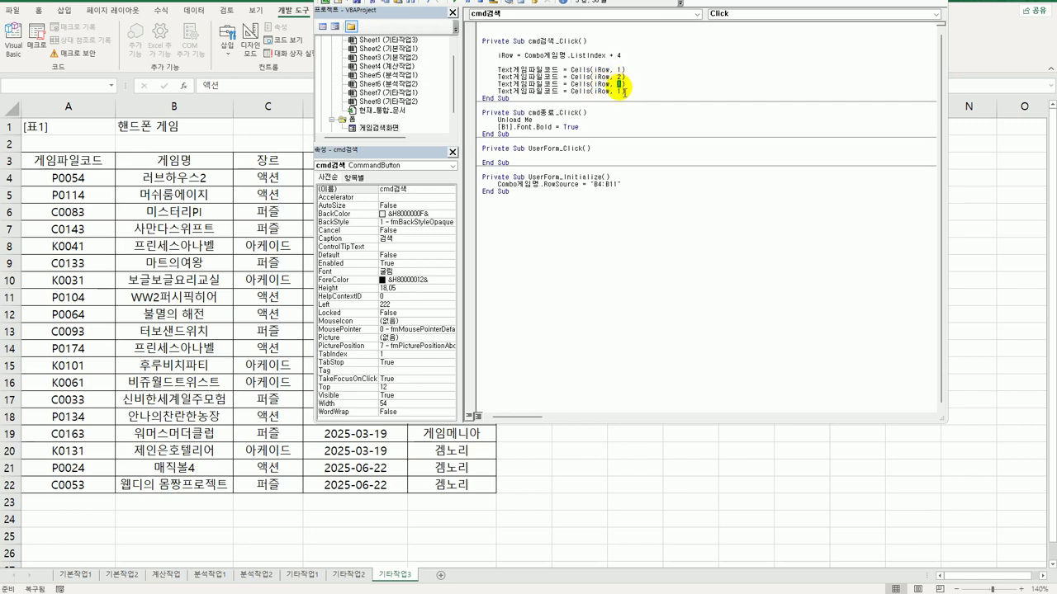
pyautogui.write('3')
pyautogui.doubleClick(621, 91)
pyautogui.write('4')
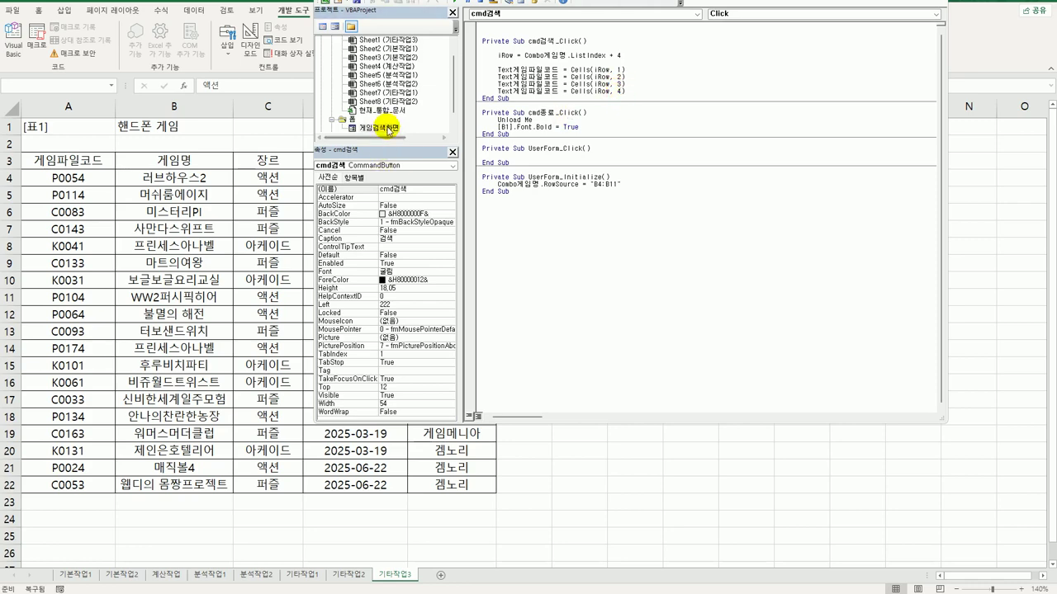
# - Look up the 장르 text box's name on the form and make Text장르 the target of the second Cells statement
pyautogui.doubleClick(388, 130)
pyautogui.click(559, 103)
pyautogui.click(340, 191)
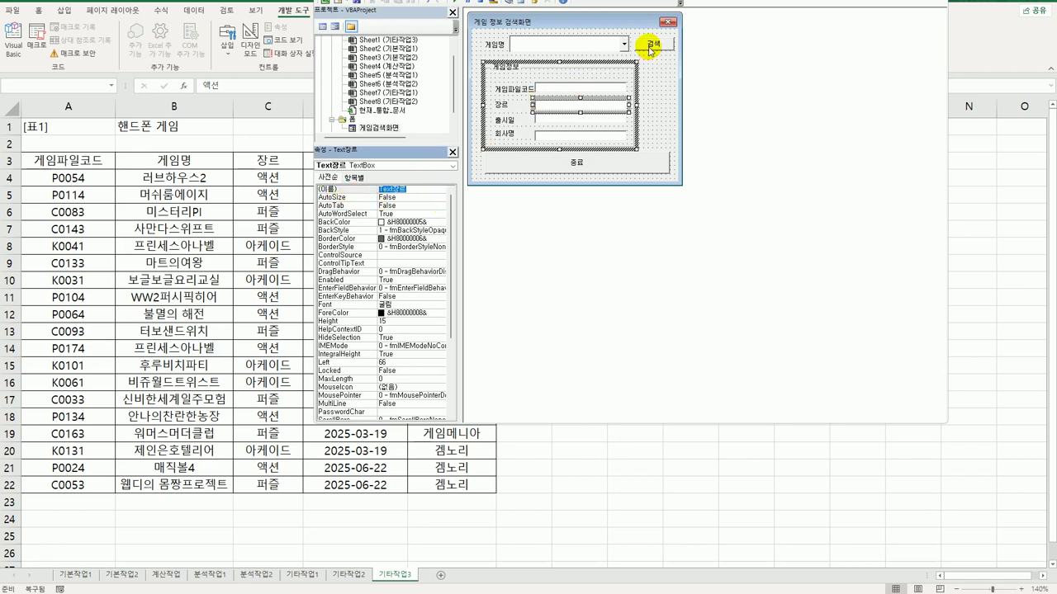
pyautogui.click(322, 26)
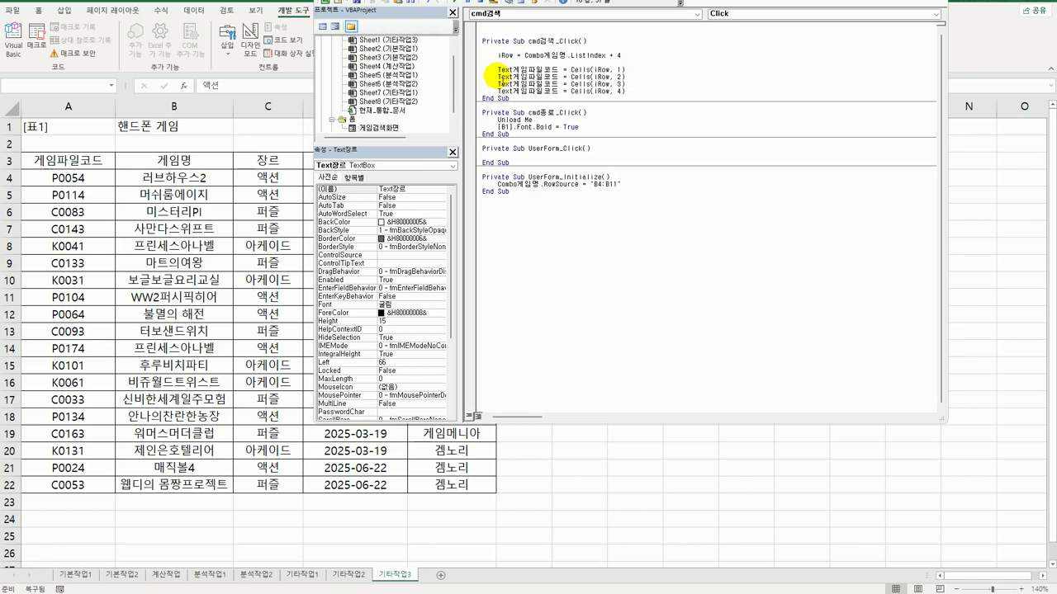
pyautogui.moveTo(513, 77); pyautogui.dragTo(558, 77)
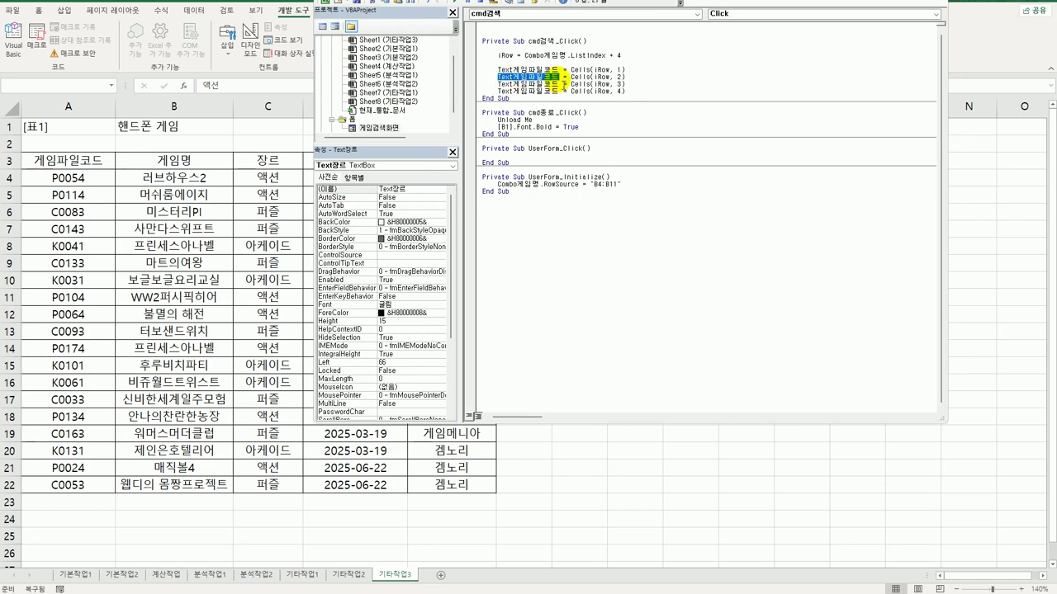
pyautogui.write('장르')
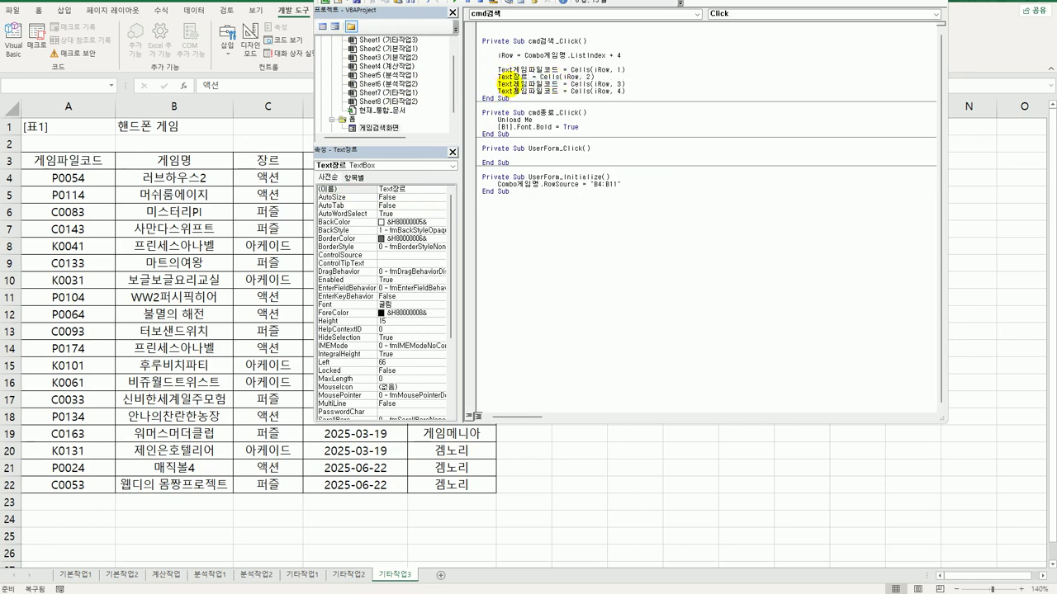
# - Take the 출시일 text box's name from the form and make Text출시일 the target of the third Cells statement
pyautogui.doubleClick(375, 129)
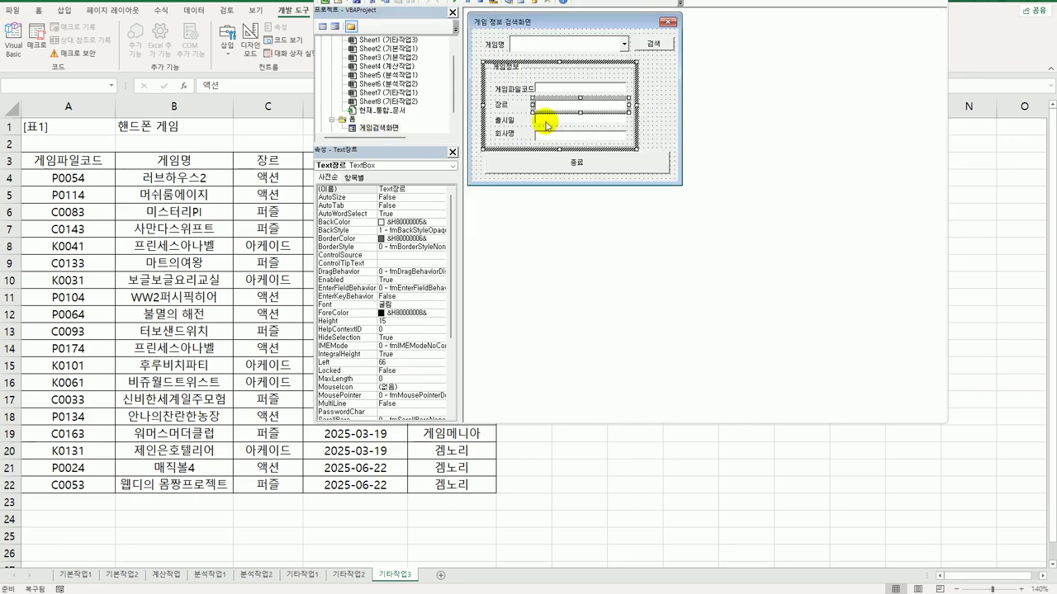
pyautogui.click(546, 126)
pyautogui.click(343, 189)
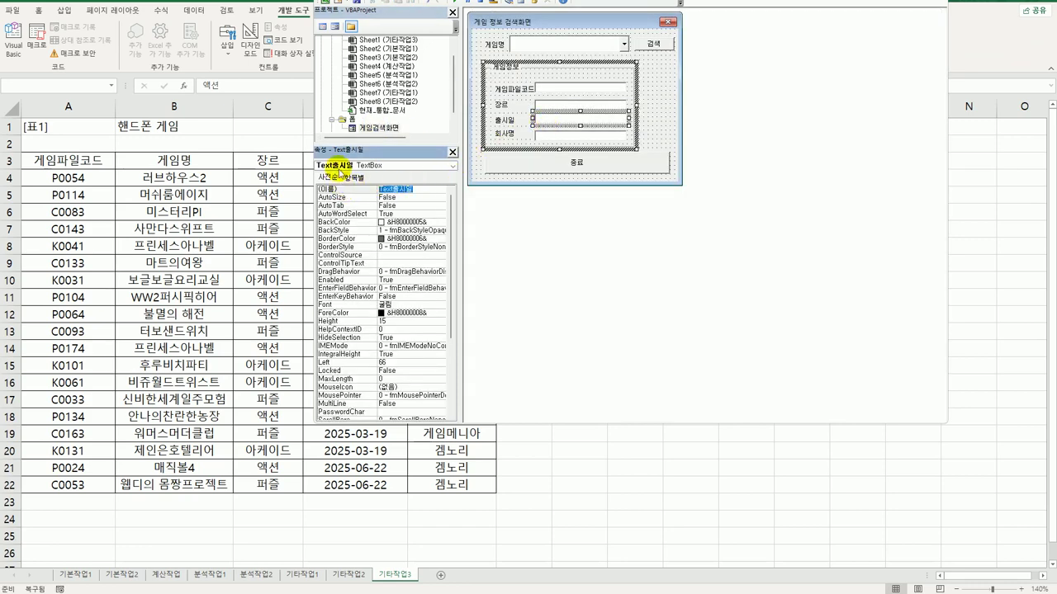
pyautogui.moveTo(497, 83); pyautogui.dragTo(564, 93)
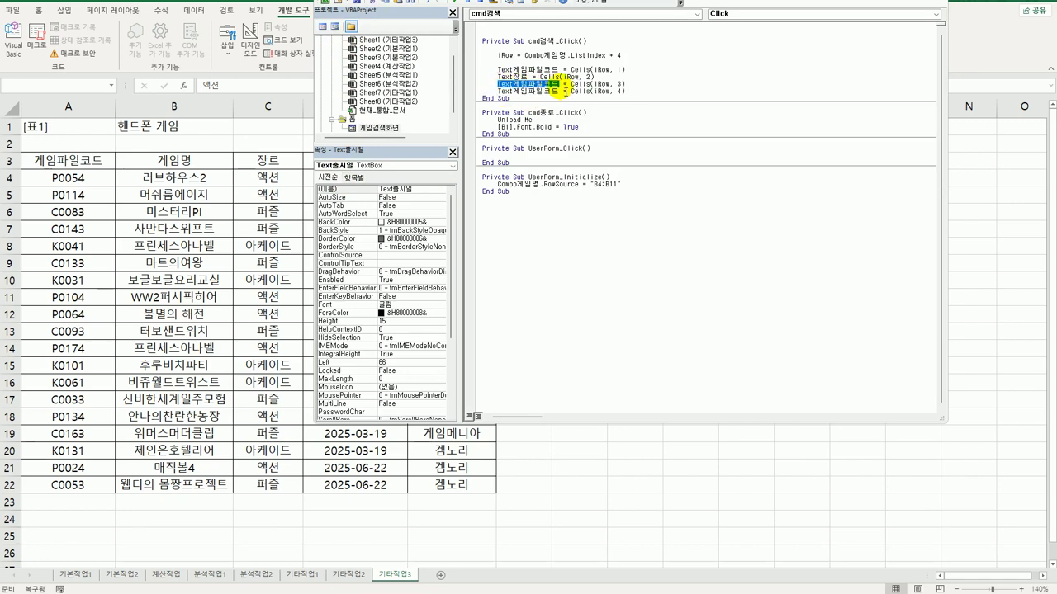
pyautogui.hotkey('ctrl', 'z')
# - Make Text회사명, the form's 회사명 text box, the target of the fourth Cells statement and add a blank line below it
pyautogui.click(388, 129)
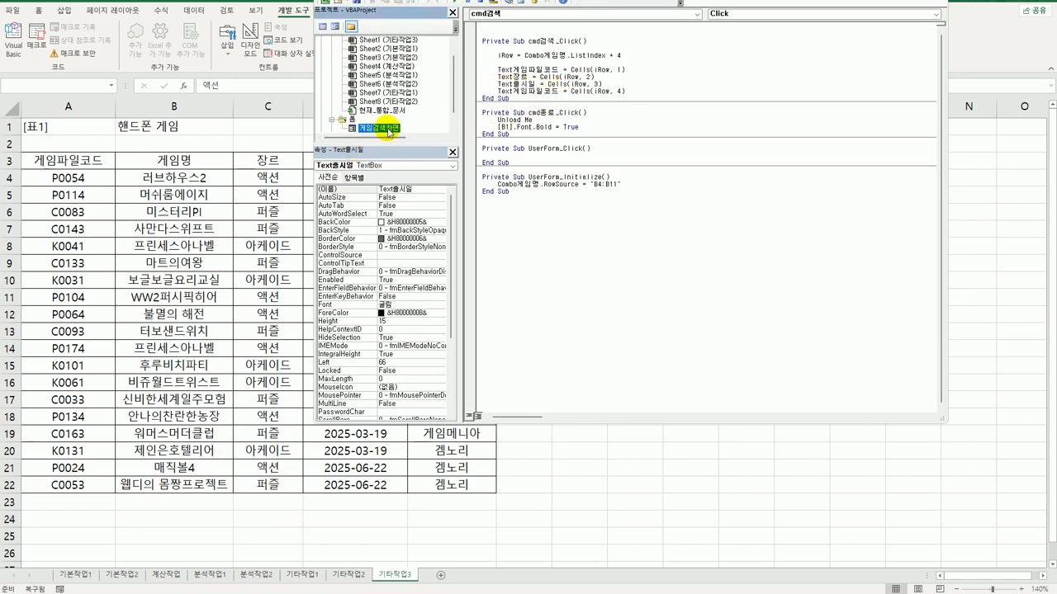
pyautogui.doubleClick(388, 130)
pyautogui.click(573, 134)
pyautogui.click(417, 189)
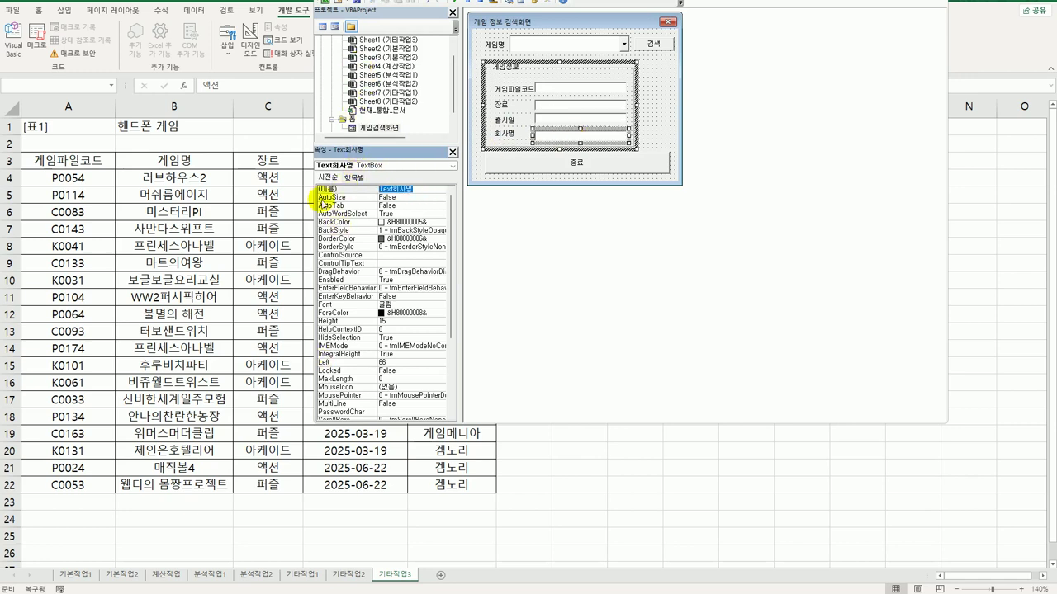
pyautogui.click(322, 25)
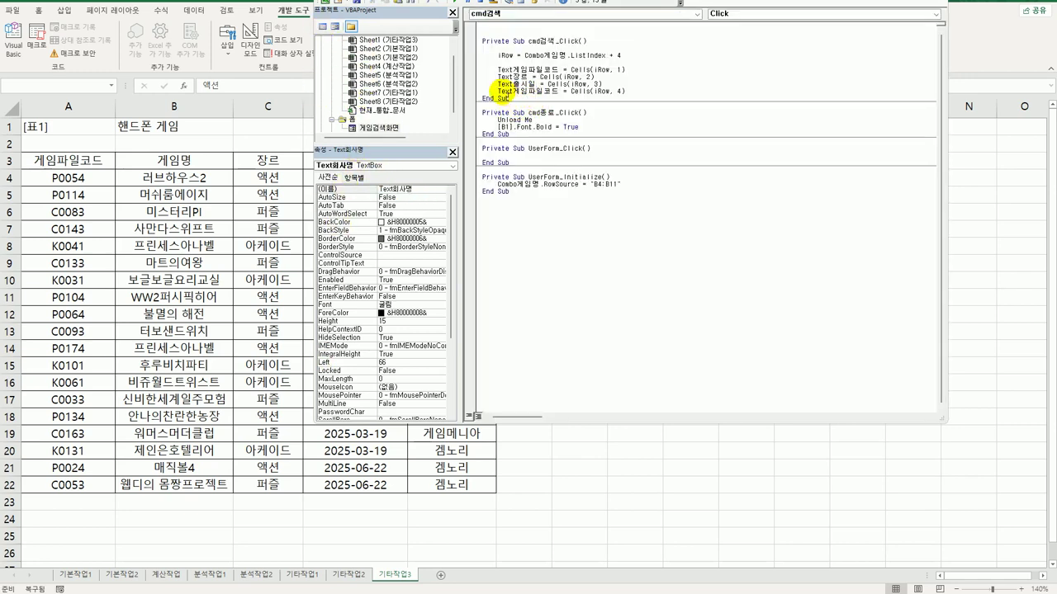
pyautogui.doubleClick(512, 91)
pyautogui.hotkey('ctrl', 'v')
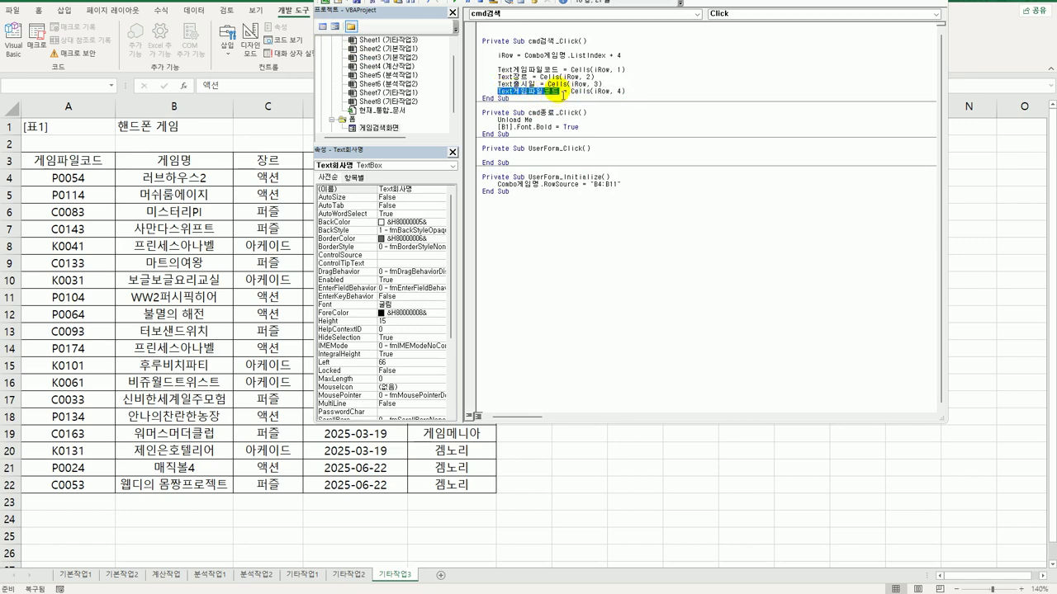
pyautogui.click(581, 182)
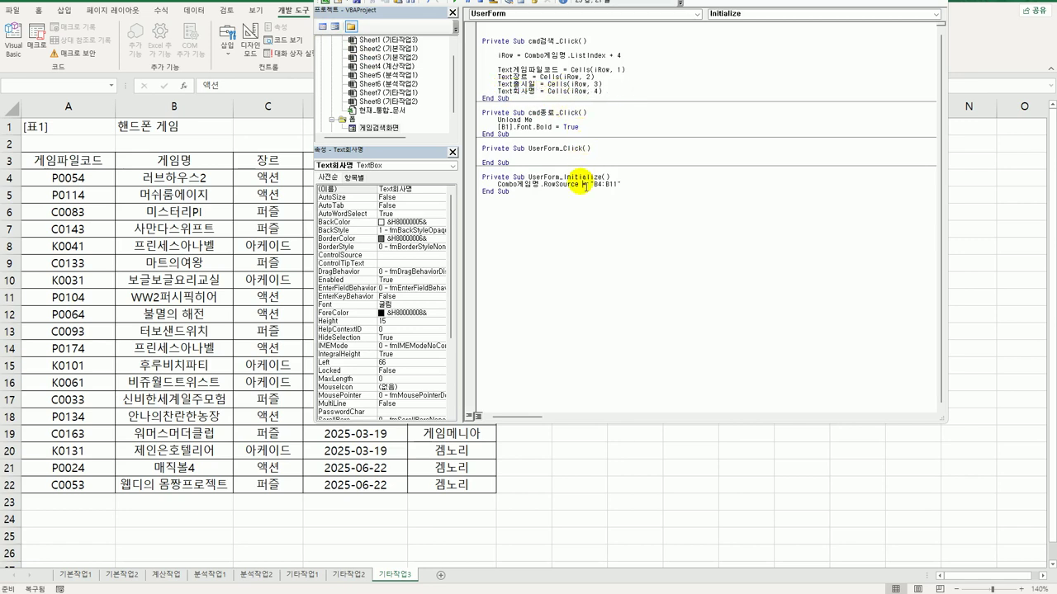
pyautogui.click(607, 97)
pyautogui.press('Return')
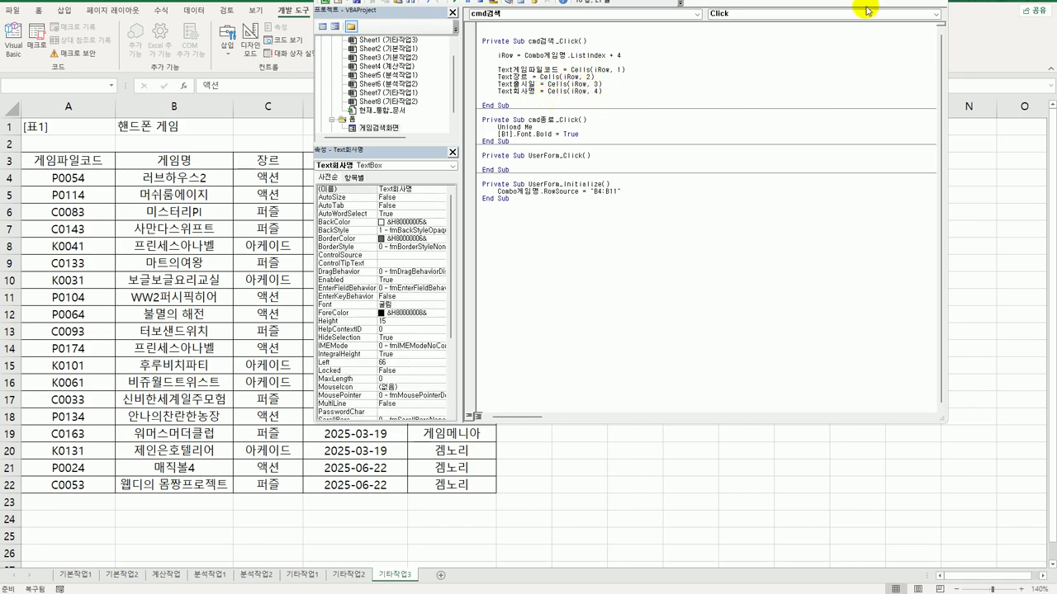
# - Return to sheet 기타작업3, run the 게임검색 button and move the search form beside the table
pyautogui.hotkey('alt', 'F11')
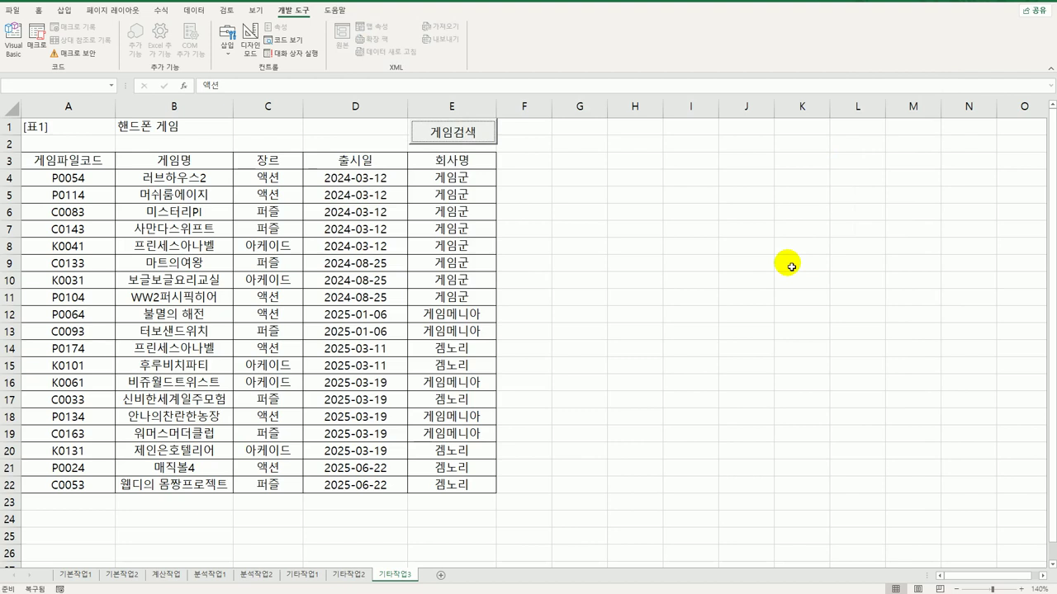
pyautogui.click(690, 281)
pyautogui.click(438, 131)
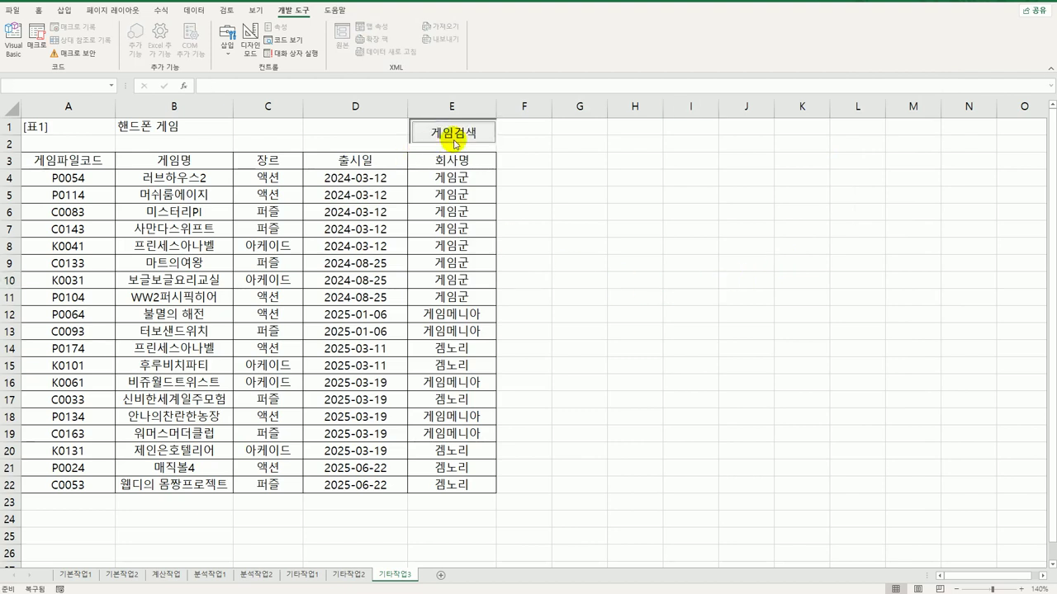
pyautogui.moveTo(567, 222); pyautogui.dragTo(680, 166)
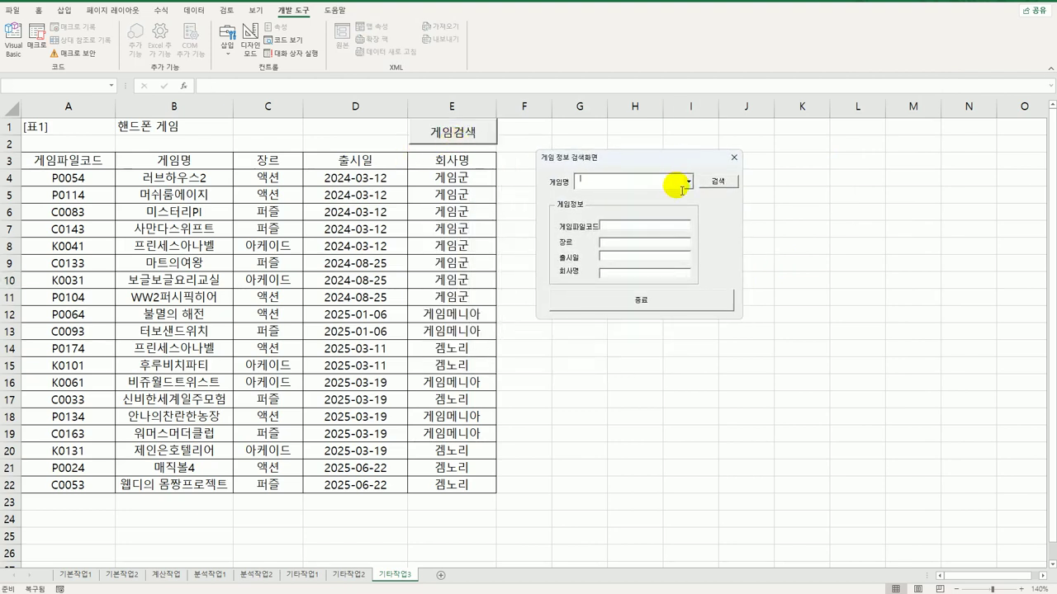
# - Test the form's search with the games 러브하우스2 and 프린세스아나벨, checking the filled game information fields
pyautogui.click(689, 182)
pyautogui.click(673, 193)
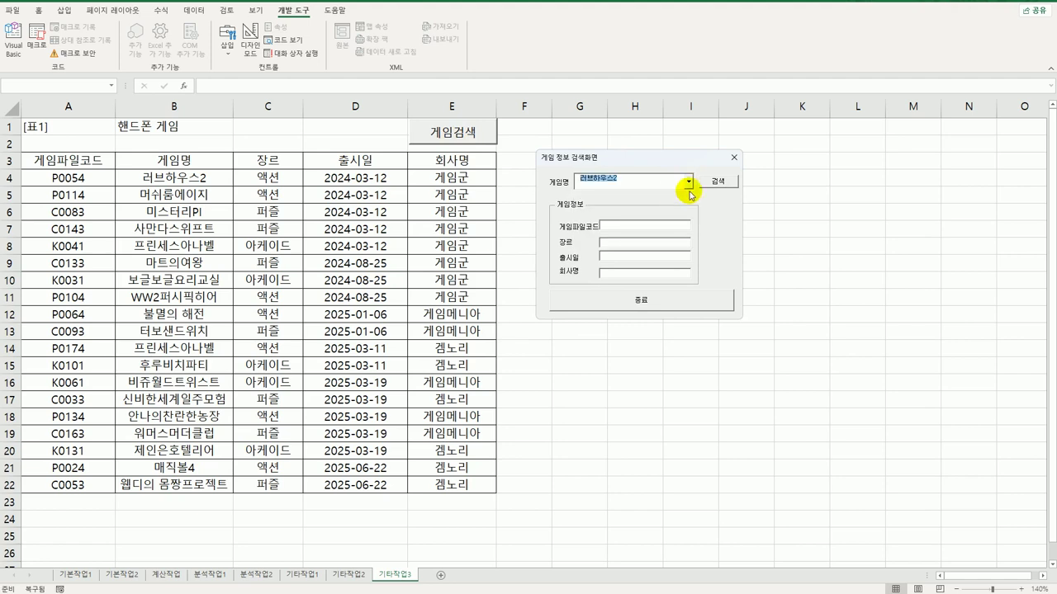
pyautogui.click(718, 182)
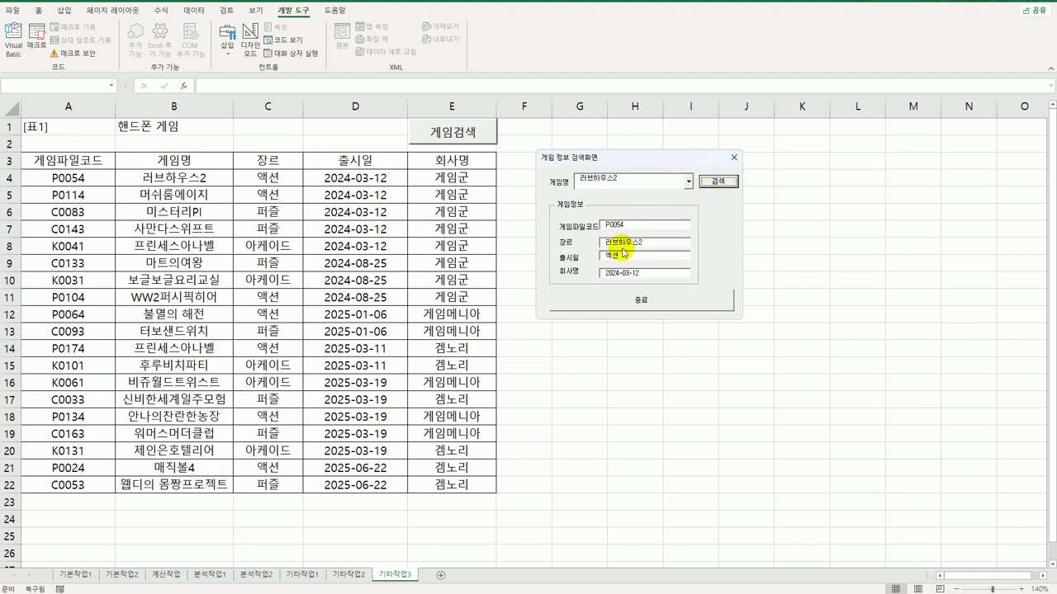
pyautogui.click(688, 181)
pyautogui.click(660, 220)
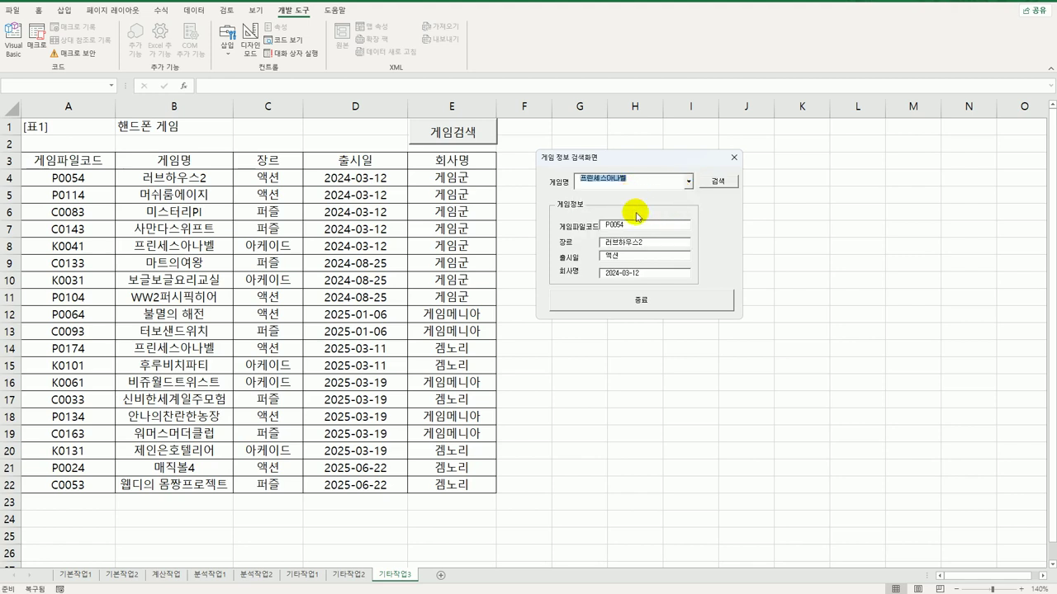
pyautogui.click(718, 183)
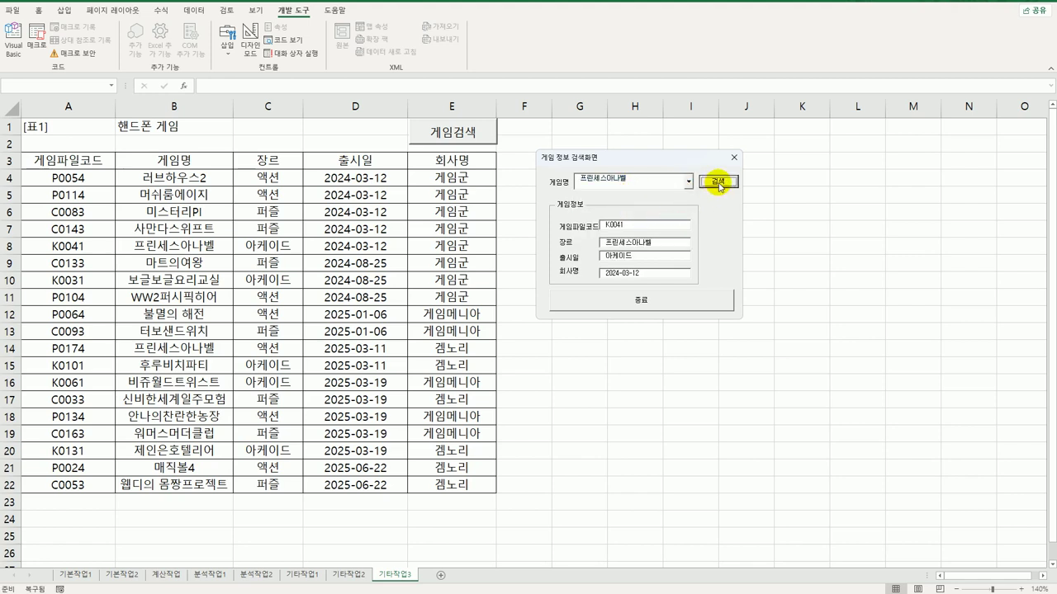
# - Close the search form through its 종료 command and select cell B1 to check its font
pyautogui.click(668, 301)
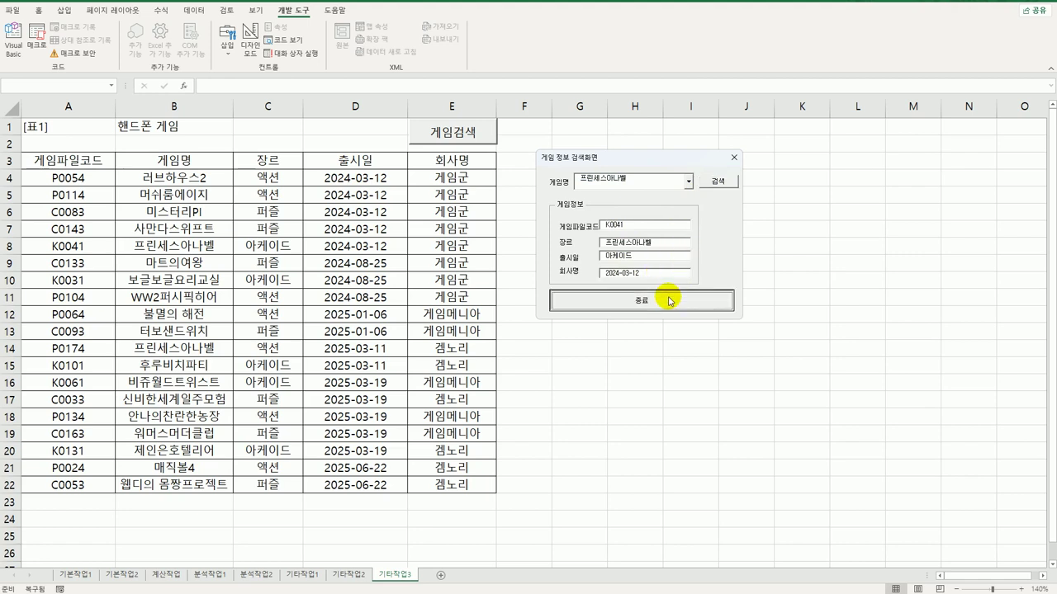
pyautogui.click(675, 304)
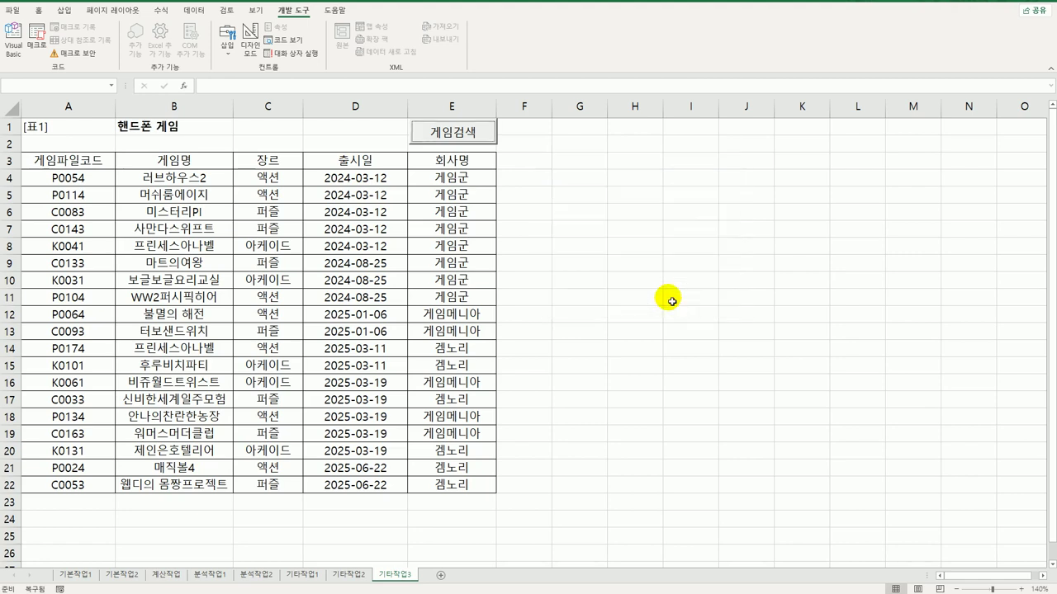
pyautogui.click(673, 297)
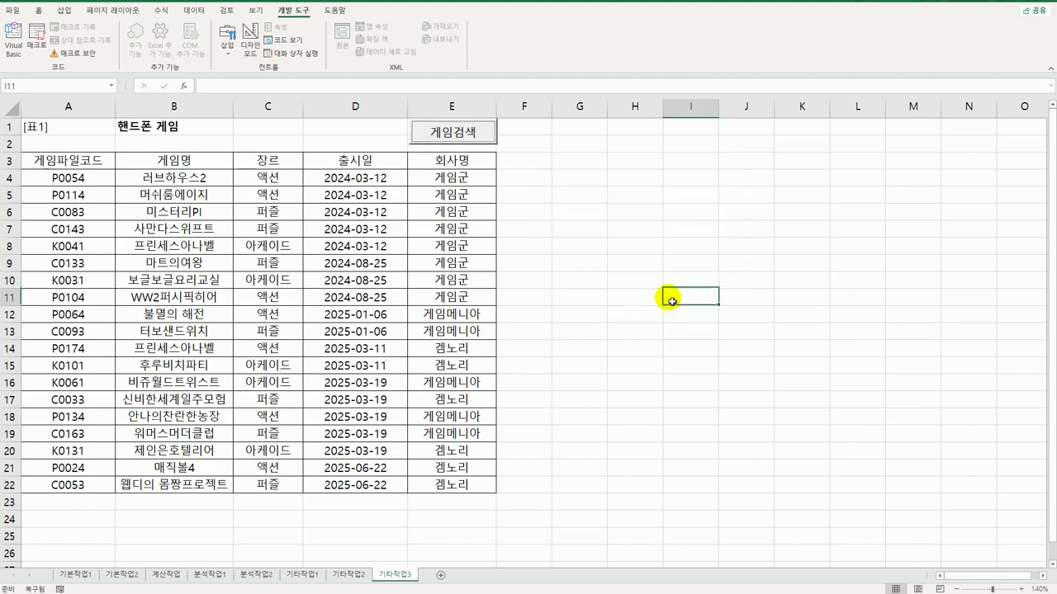
pyautogui.click(165, 129)
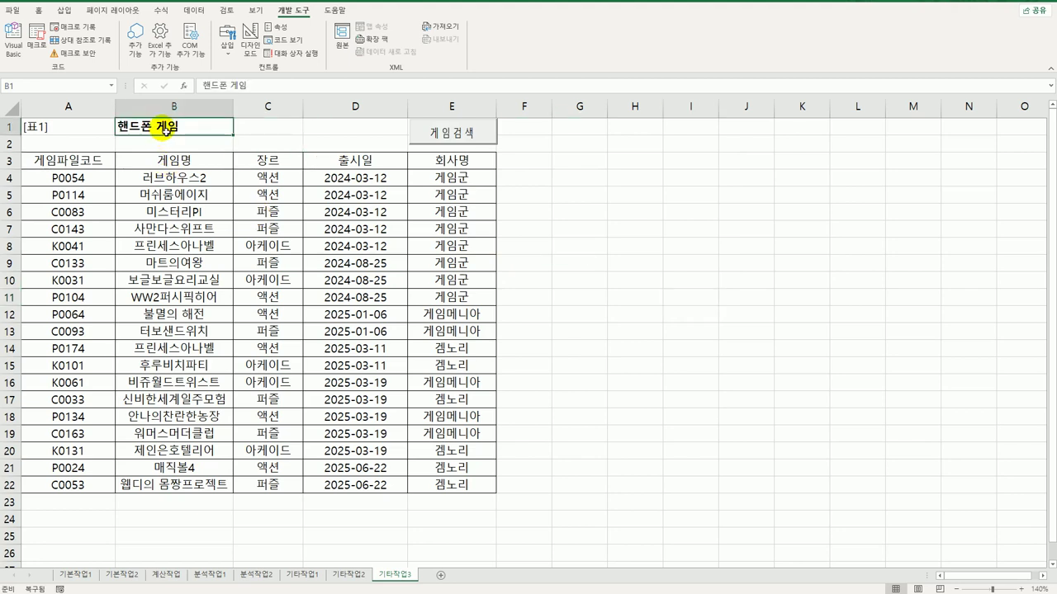